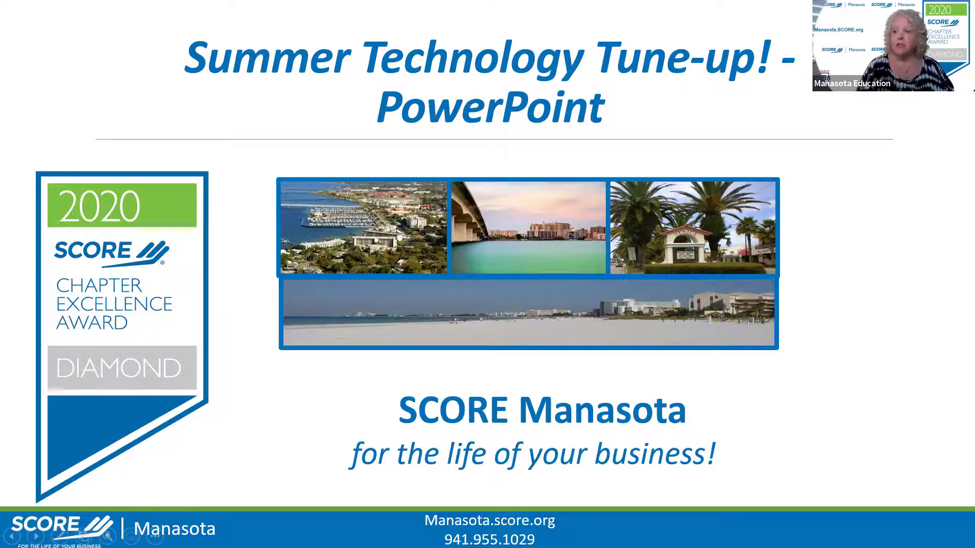
Step: Advance the slideshow past 'What is SCORE:' to the 'Our Value Propositions' slide
key(Right)
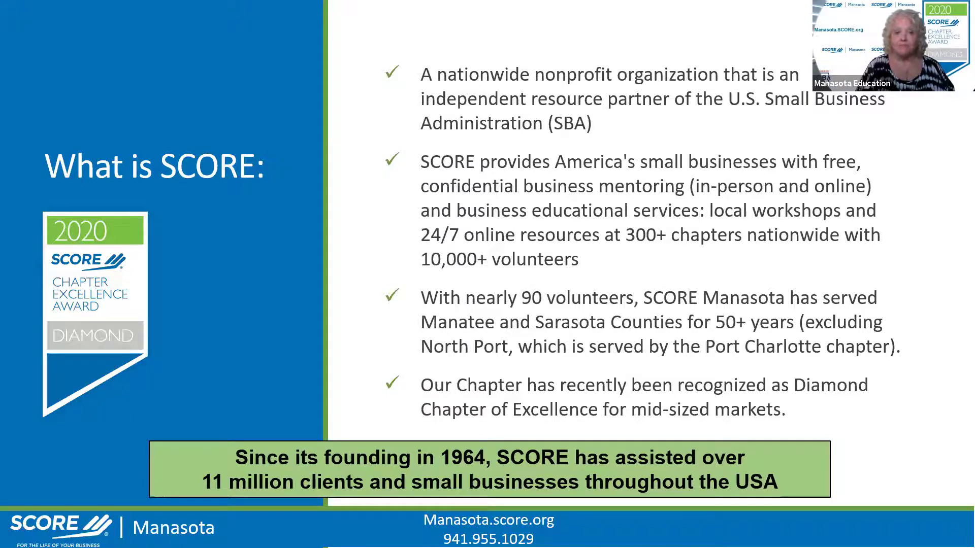
key(Right)
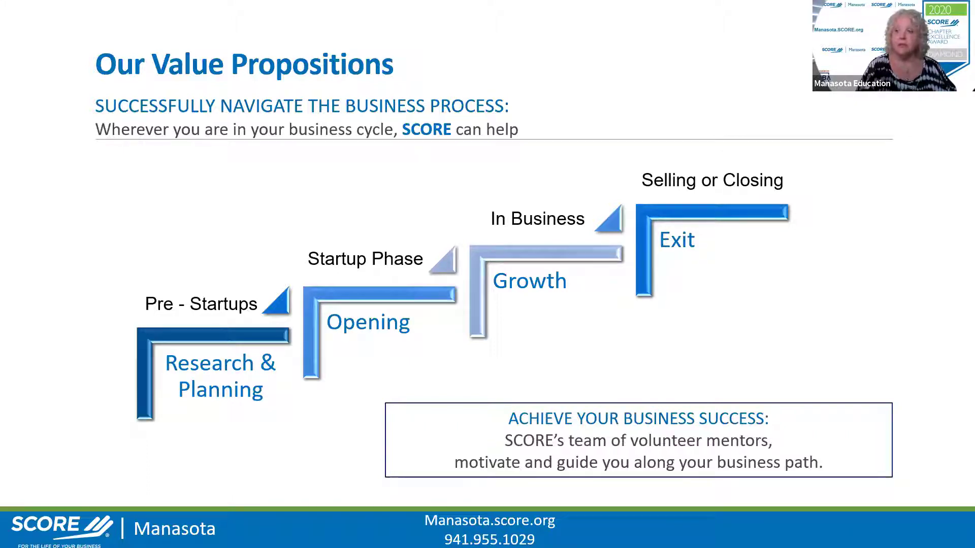
Step: Show the manasota.score.org slide's mentor, event, podcast and library callouts, then the sponsors slide
key(Right)
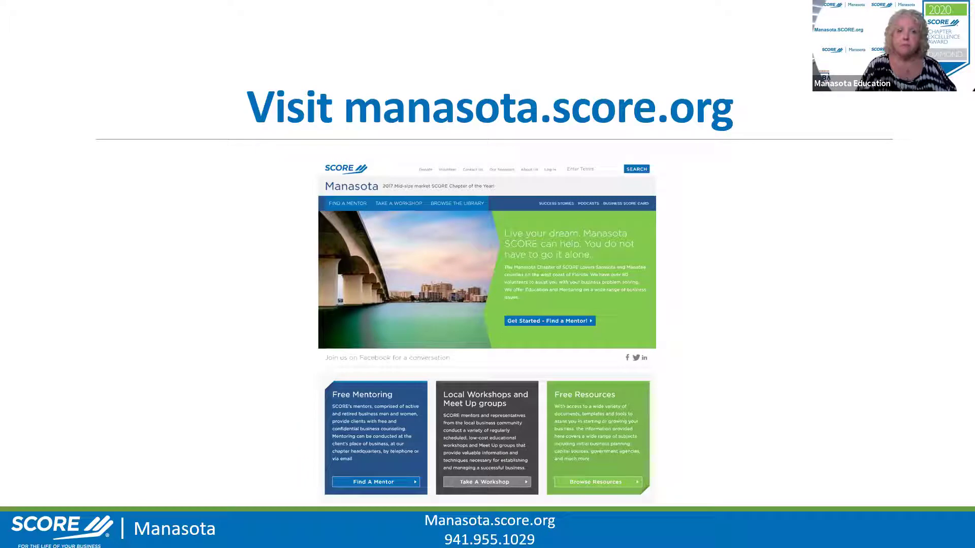
key(Right)
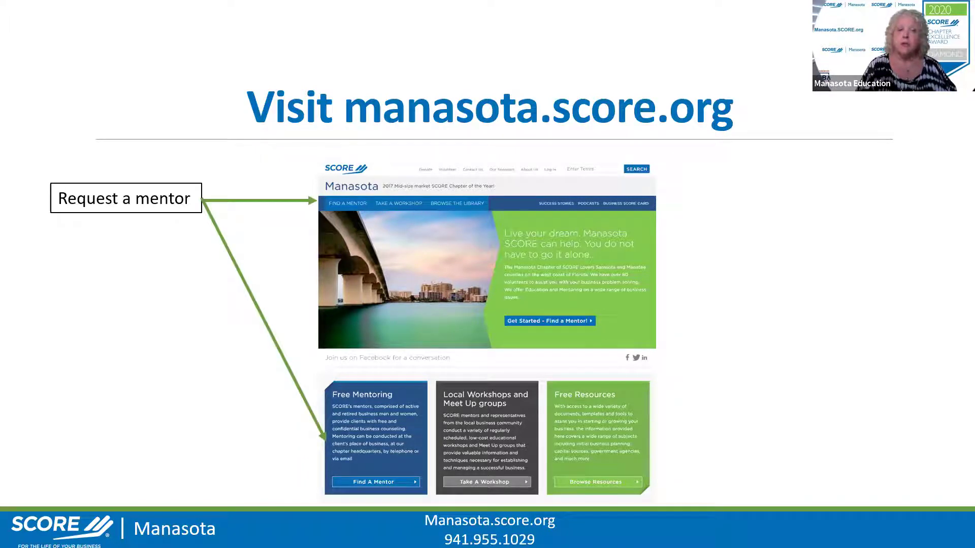
key(Right)
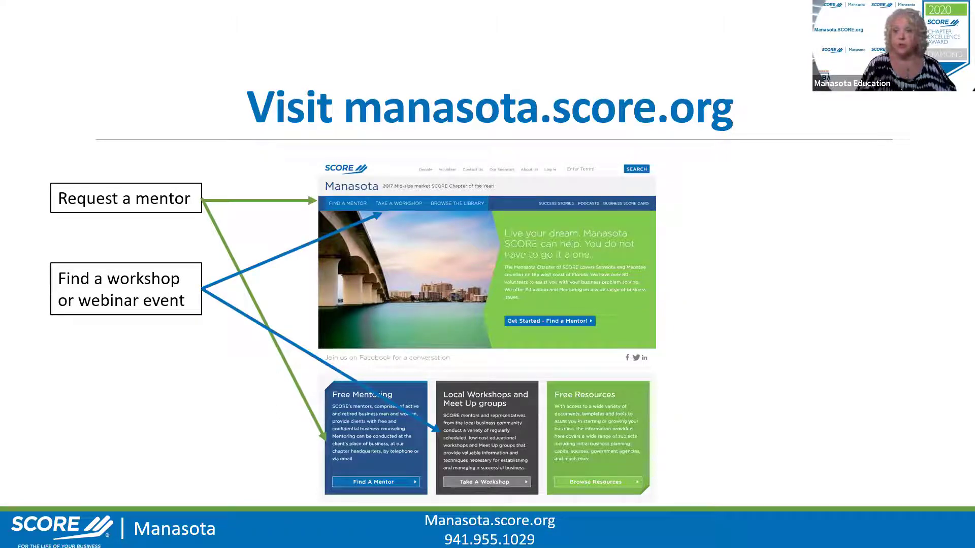
key(Right)
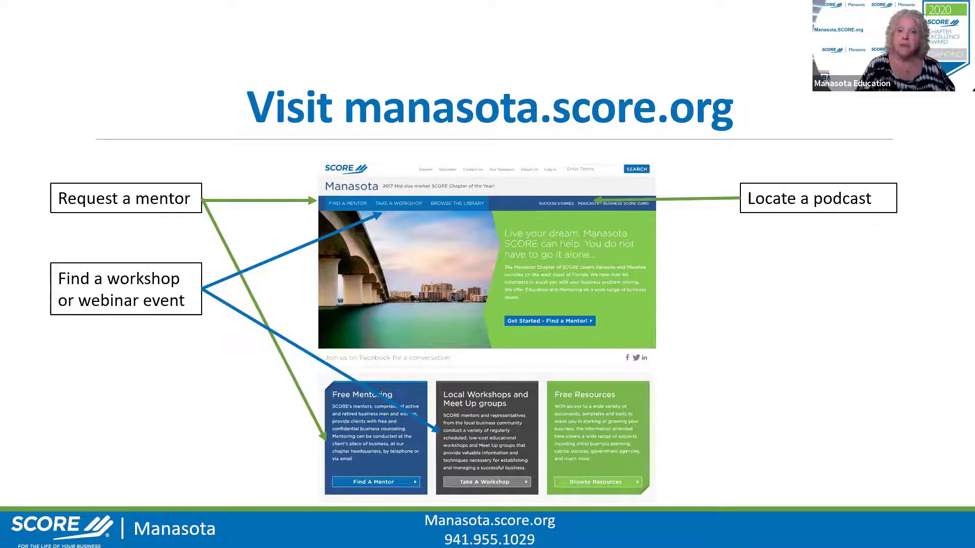
key(Right)
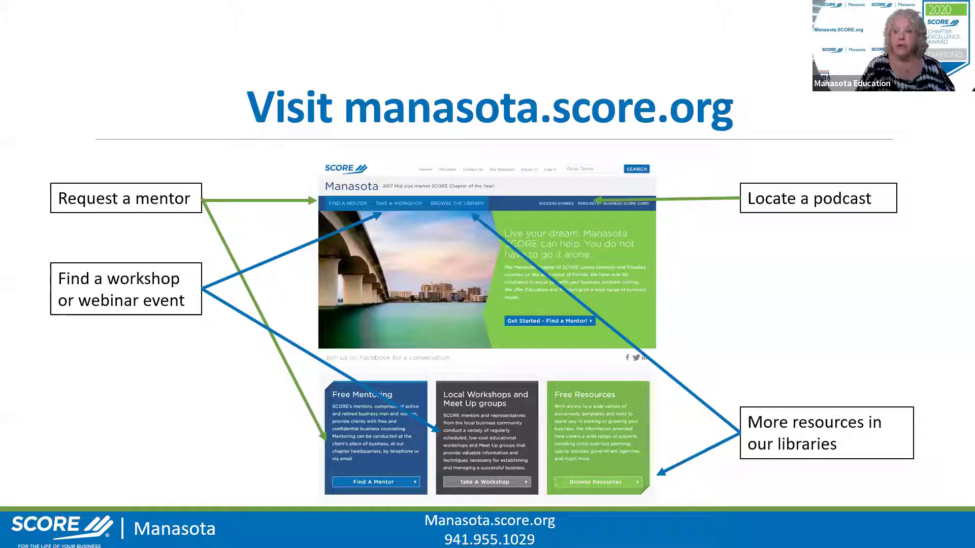
key(Right)
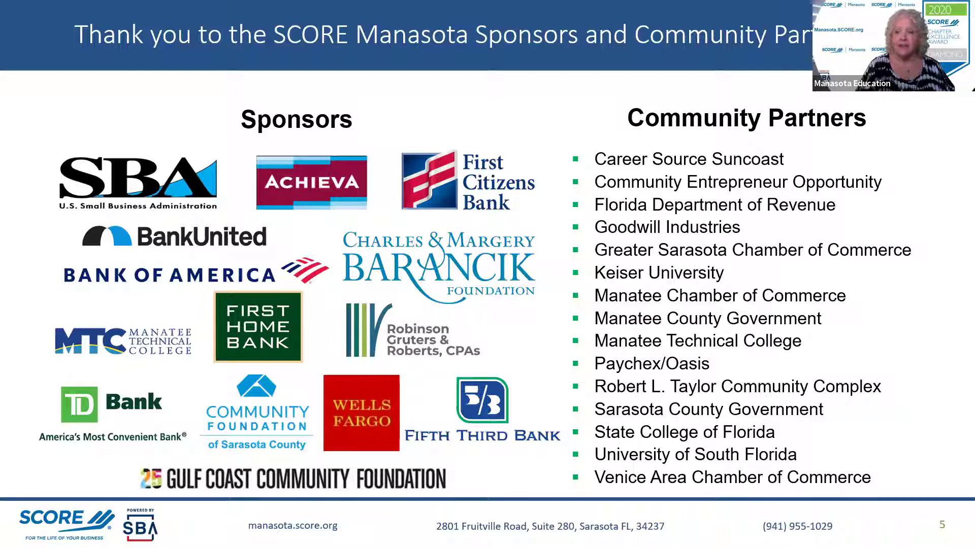
Step: Advance past the presenter biography slide to 'Today's Topics Include…'
key(Right)
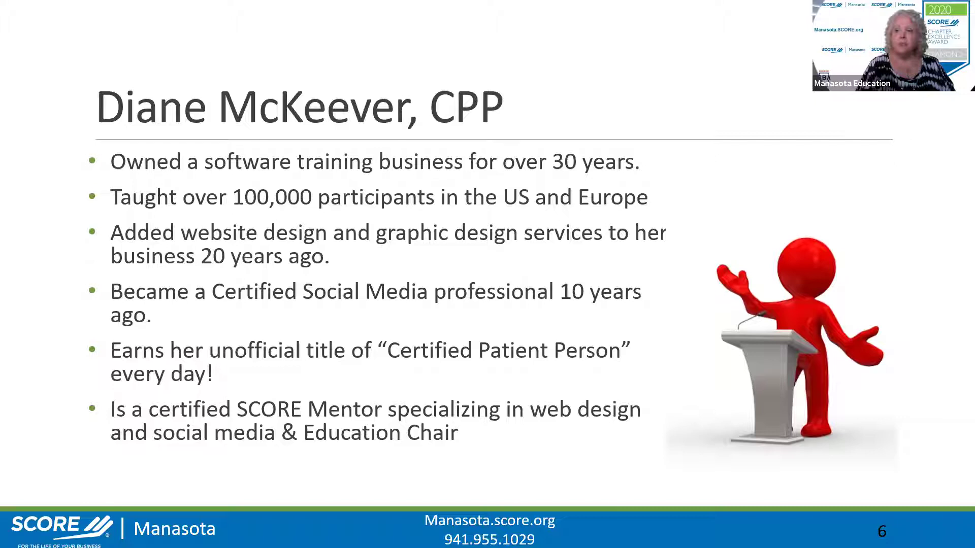
key(Right)
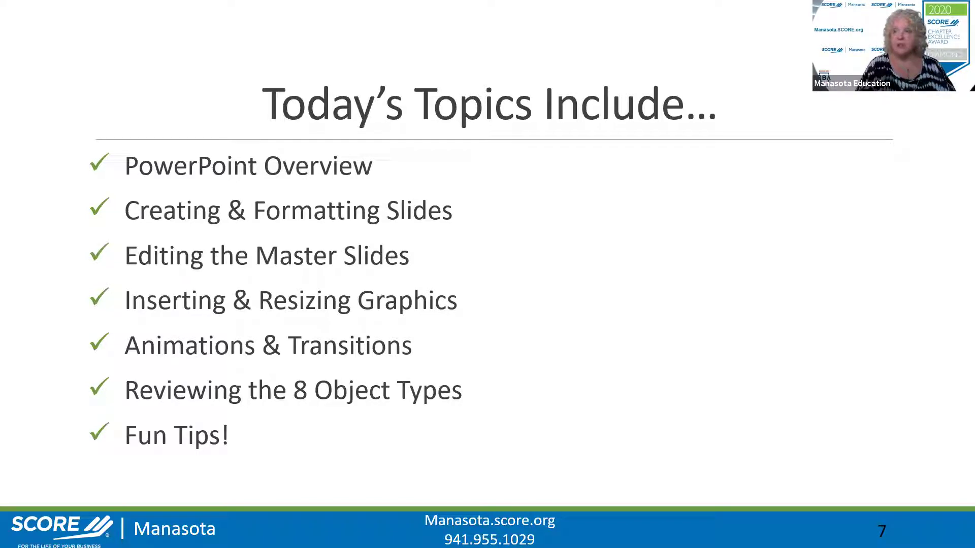
Step: Advance through the Resources slide and past it toward the end of the deck
key(Right)
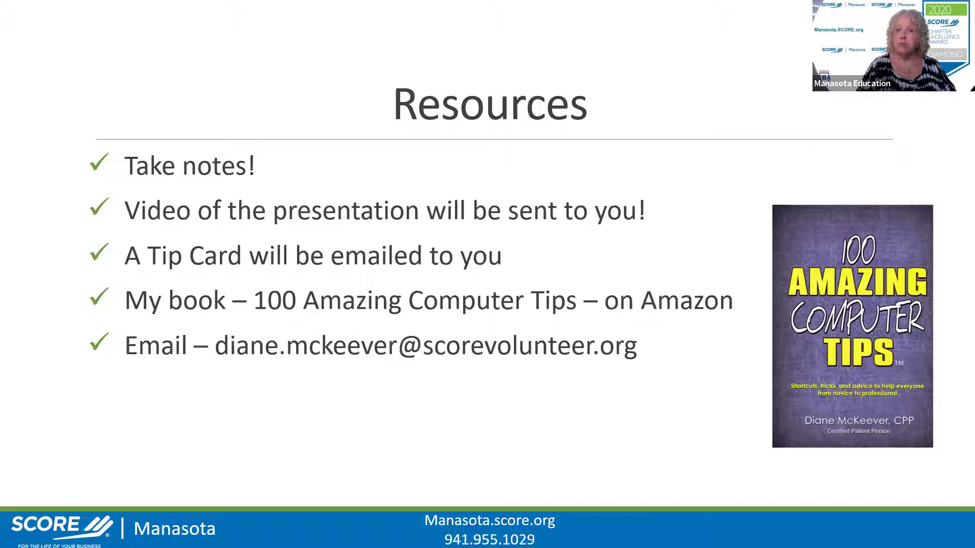
key(Right)
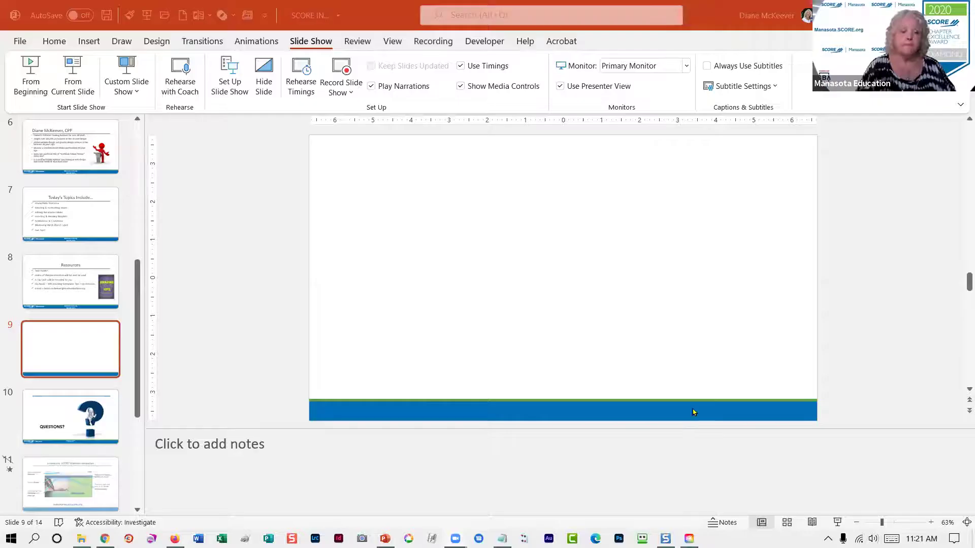
Step: Go to File > New to see the presentation templates and themes
click(21, 41)
click(35, 93)
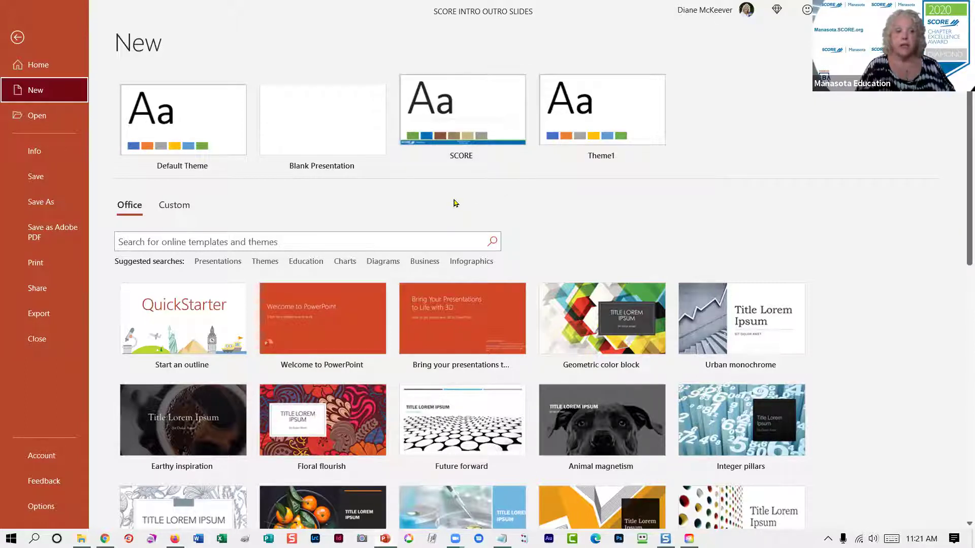
Step: Browse the template gallery and create a new Blank Presentation
scroll(472, 245, down, 2)
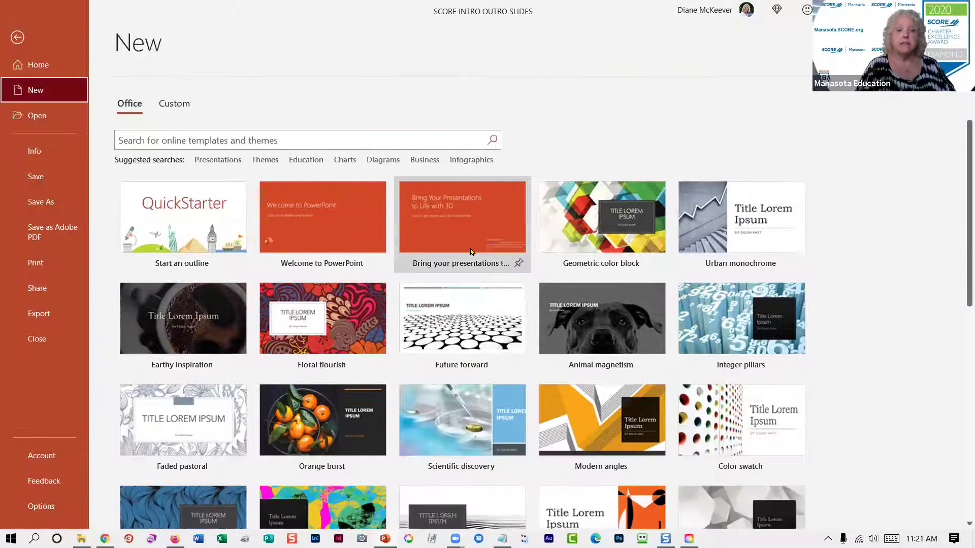
scroll(471, 248, down, 1)
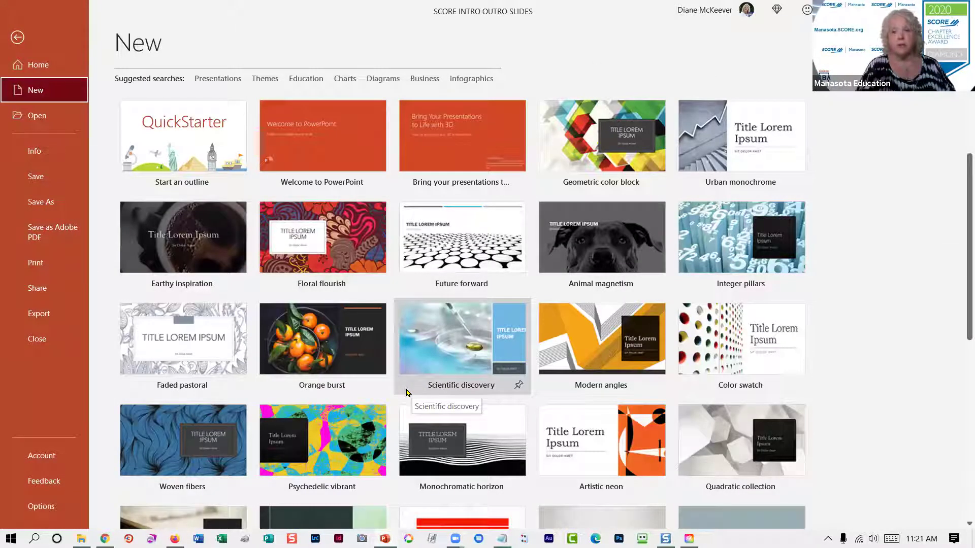
scroll(406, 388, down, 2)
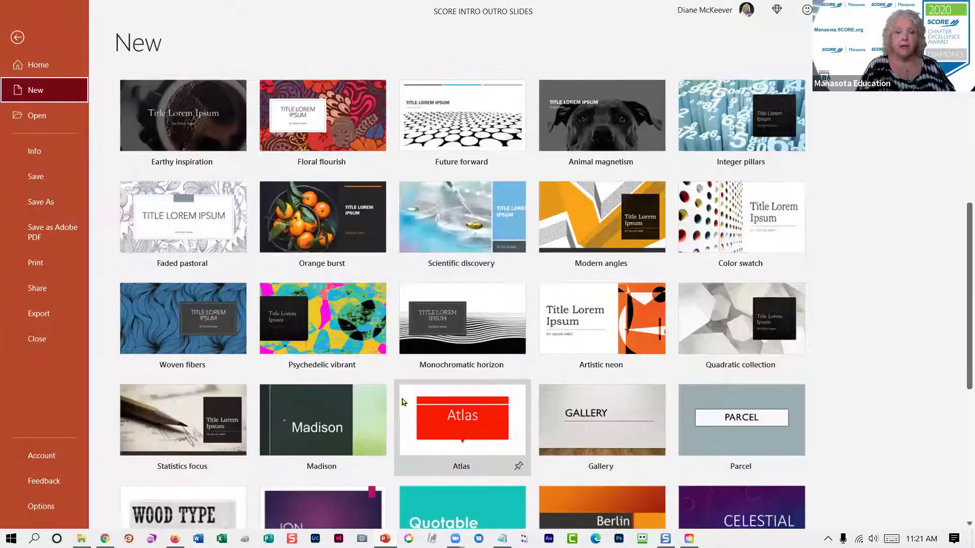
scroll(400, 406, down, 2)
scroll(405, 403, up, 5)
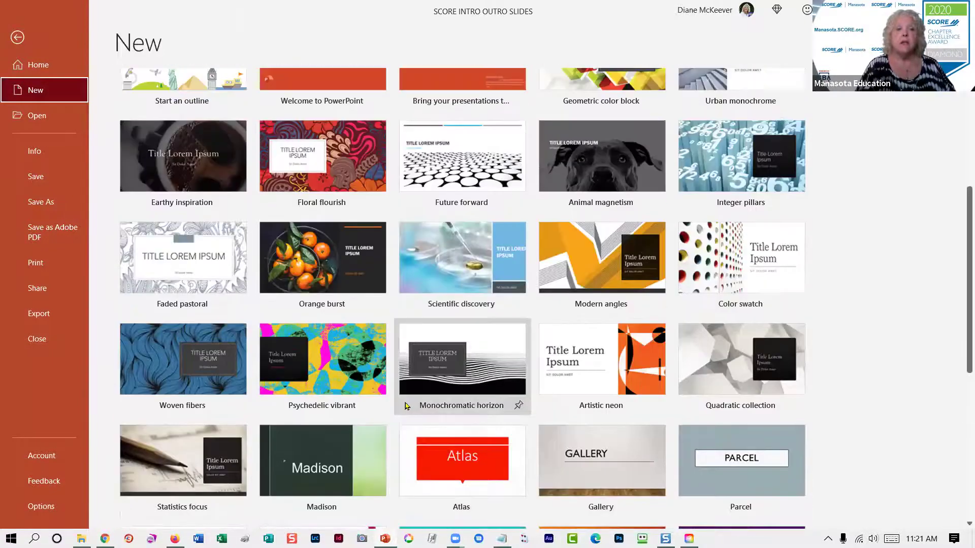
scroll(414, 408, up, 2)
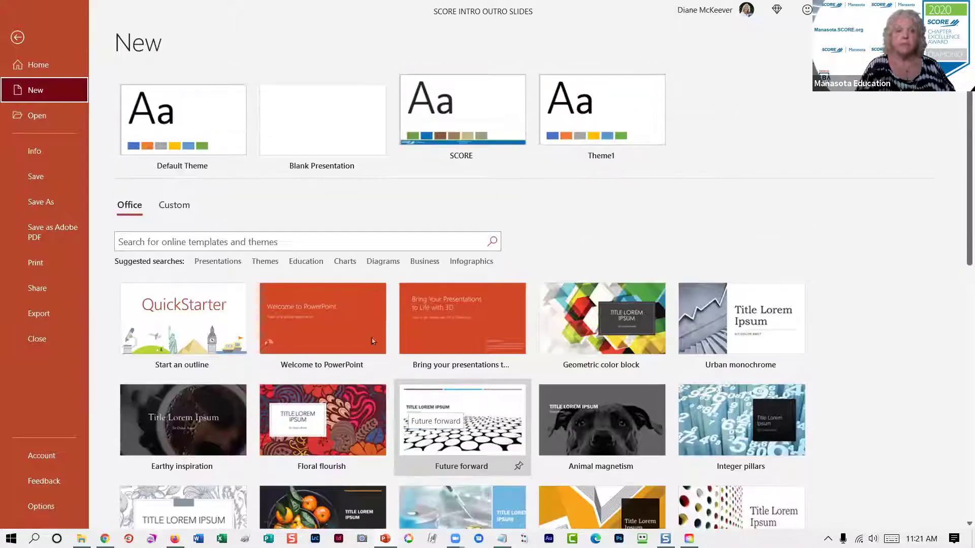
click(311, 123)
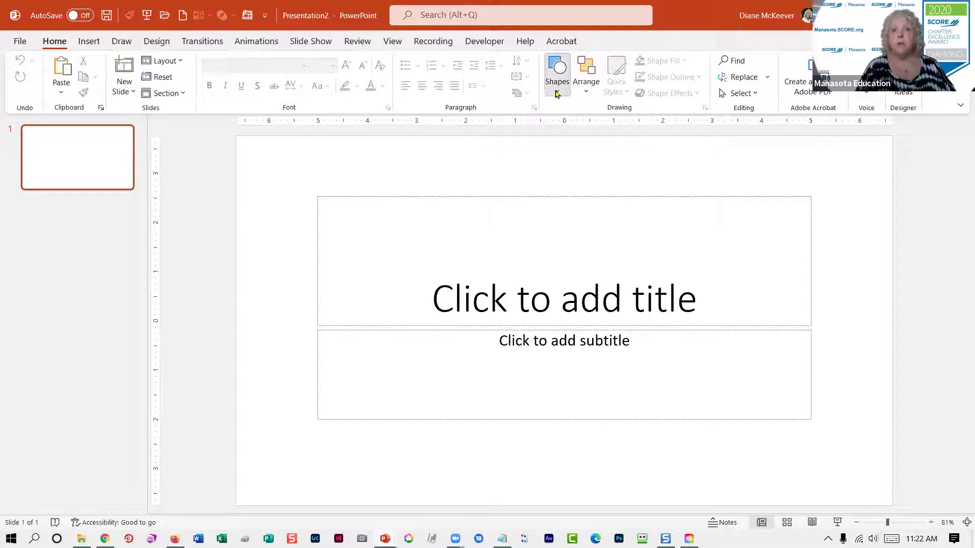
click(557, 74)
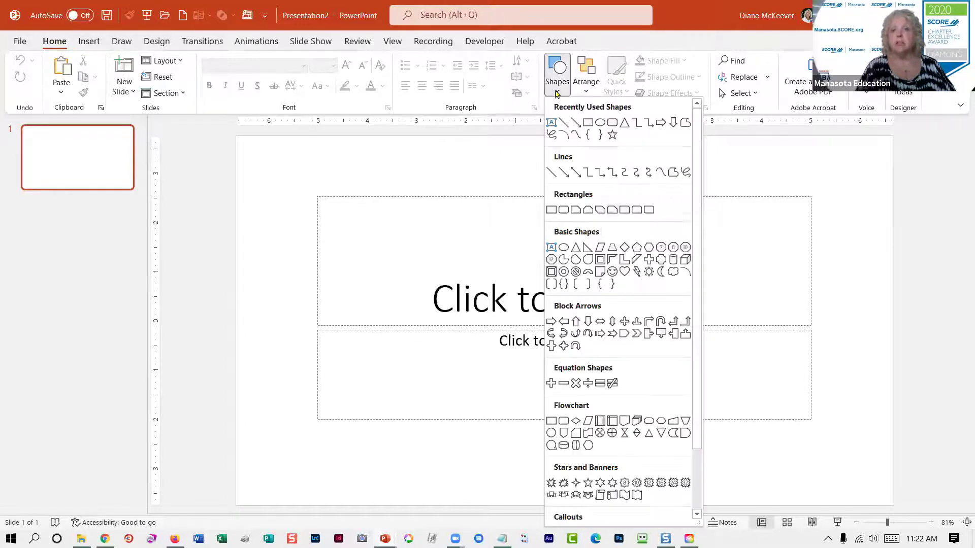
click(426, 158)
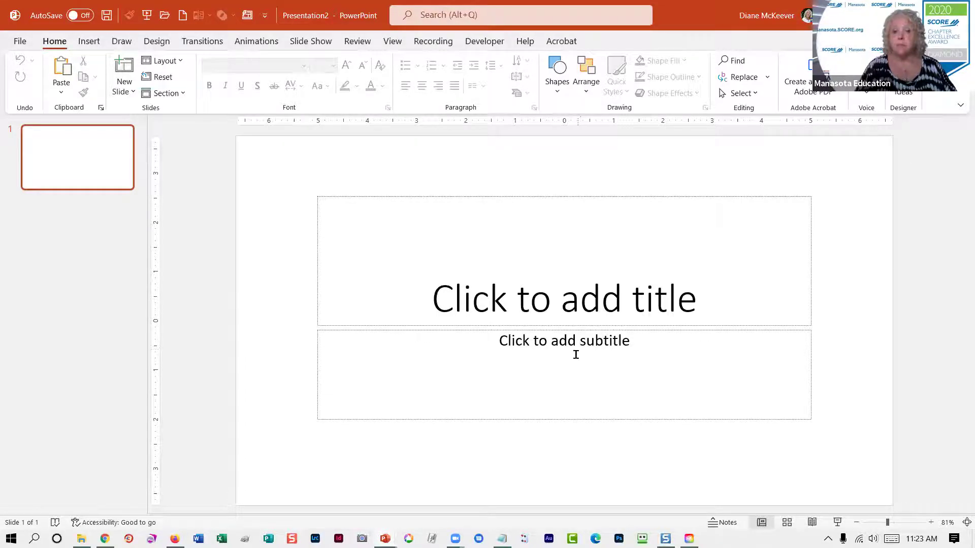
Step: Title slide 1 'Finding A Mentor' with a 'Presented by' subtitle naming the presenter
click(551, 294)
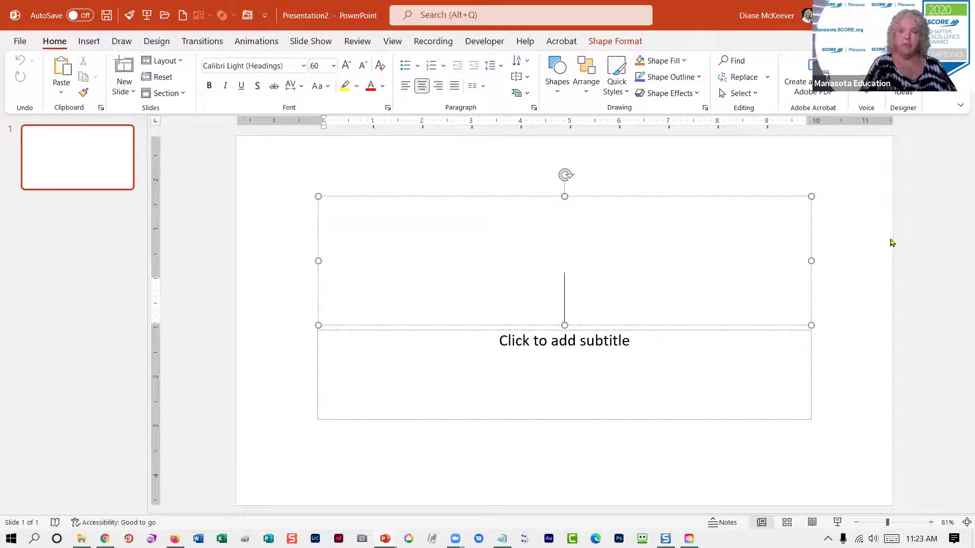
text(Finding A Mentor)
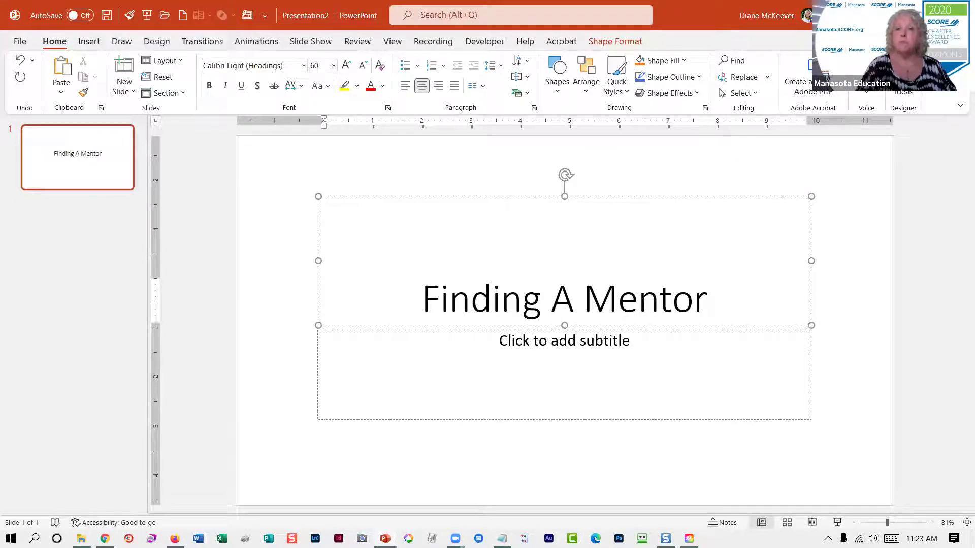
click(837, 311)
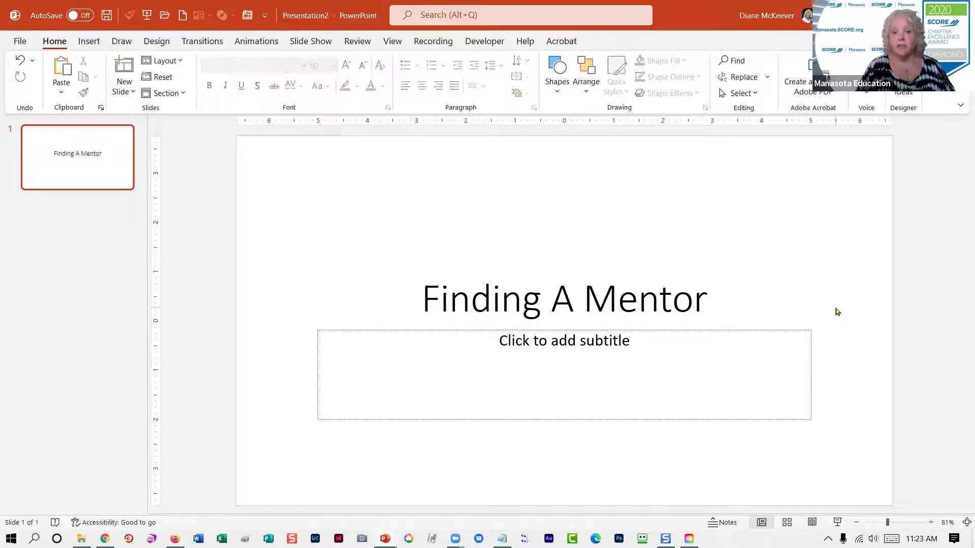
click(605, 353)
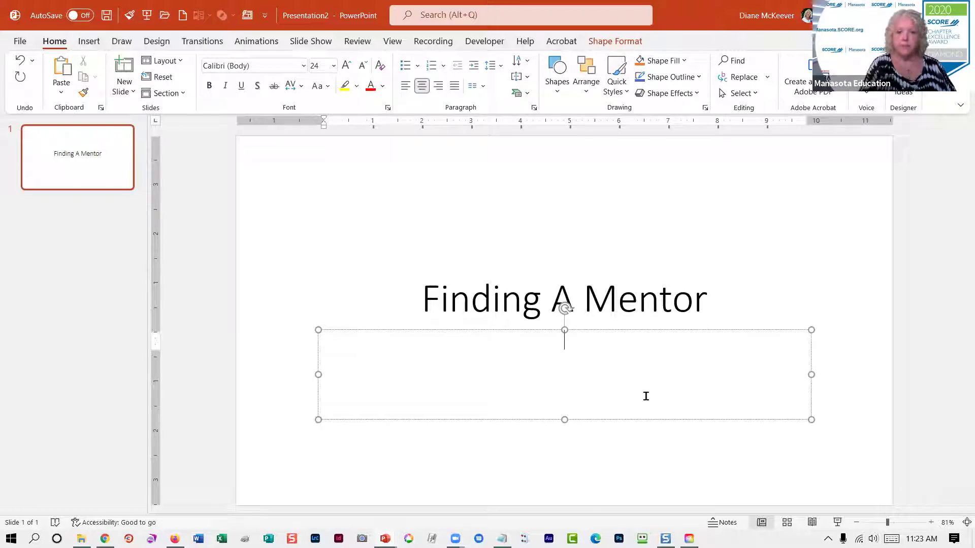
text(Presente)
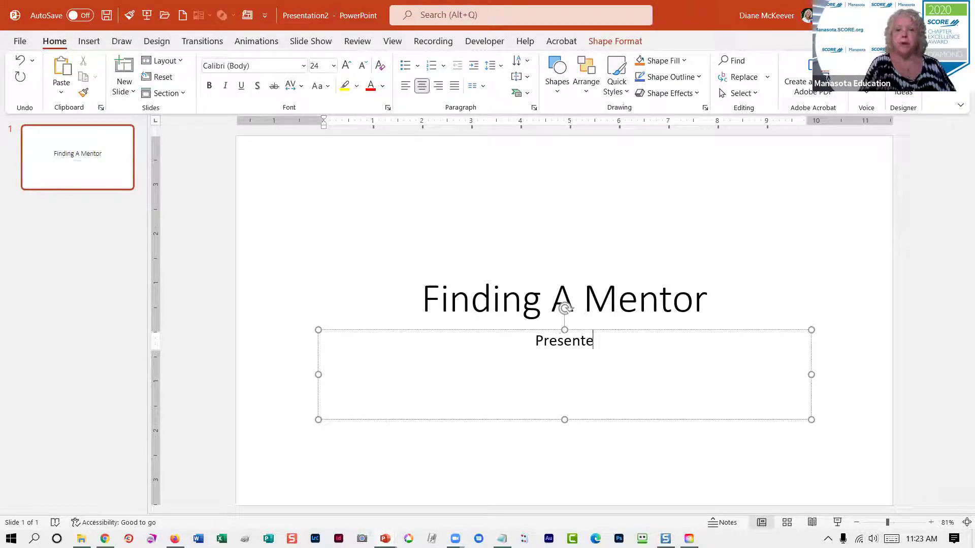
text(d by Diane )
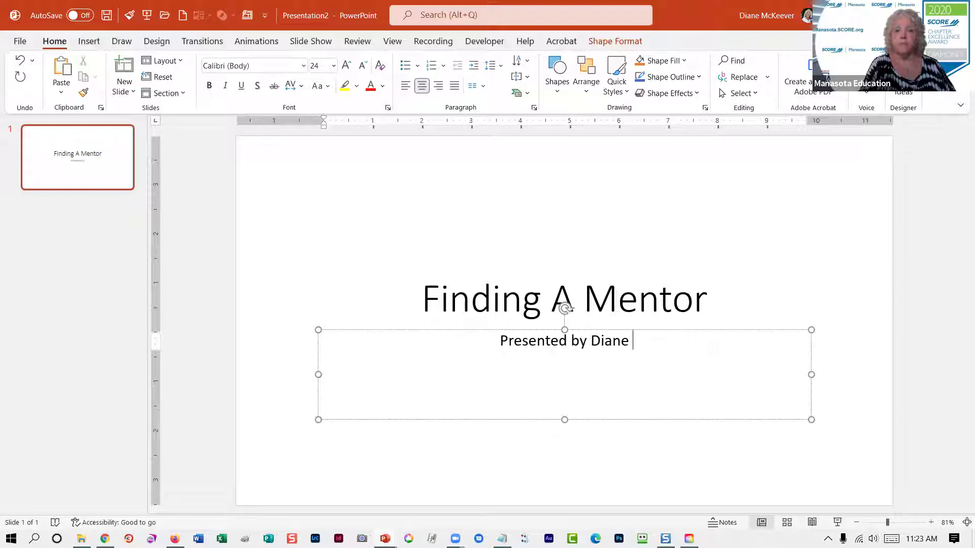
text(McKeever)
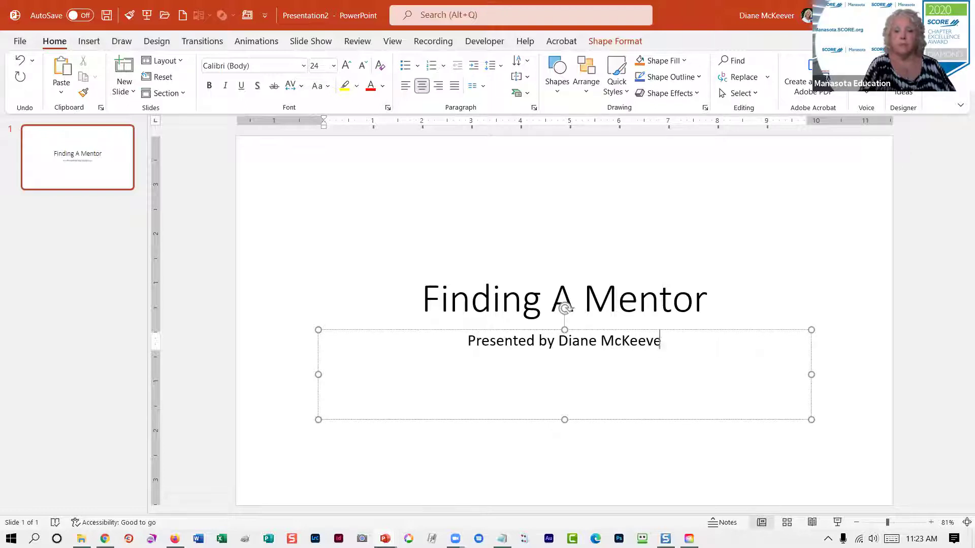
click(799, 300)
click(851, 303)
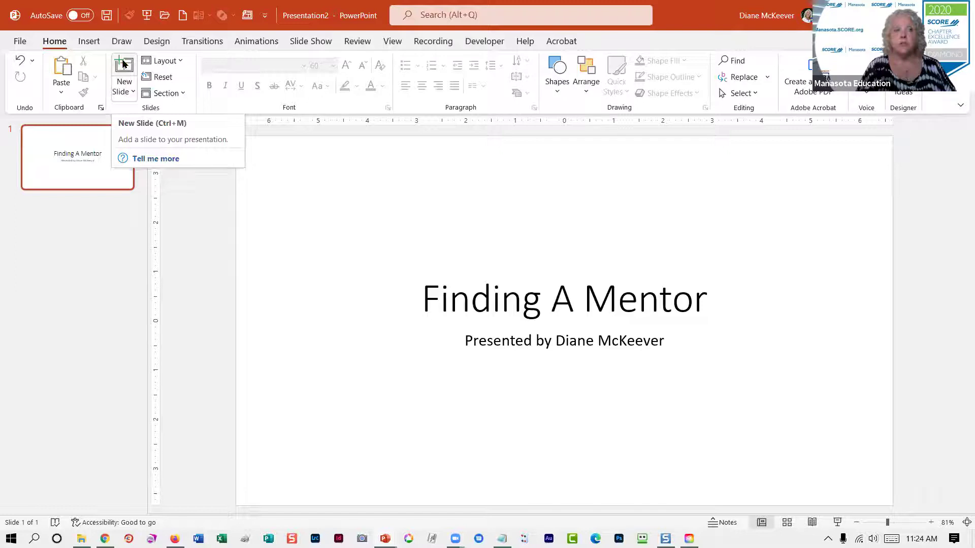
Step: Insert a new Title and Content slide from the New Slide layout gallery
click(127, 96)
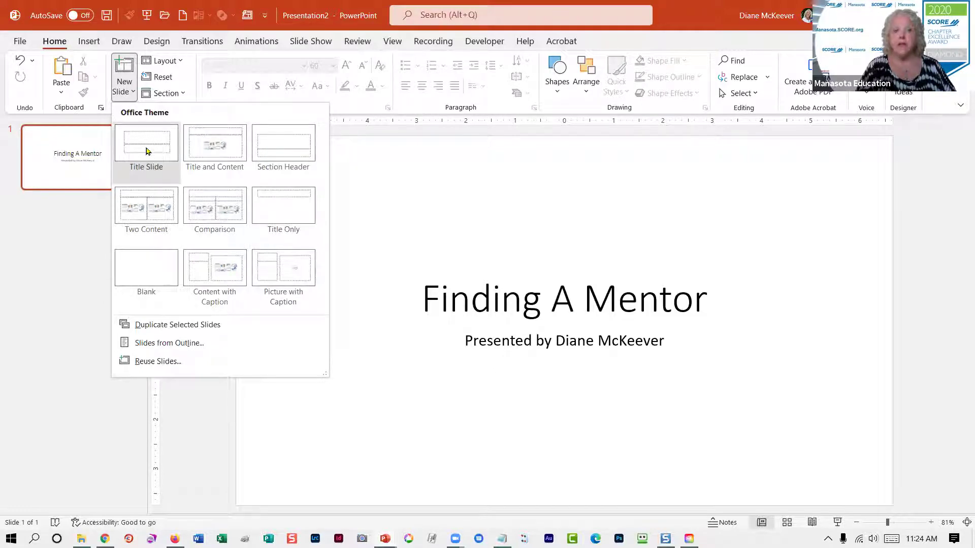
click(127, 66)
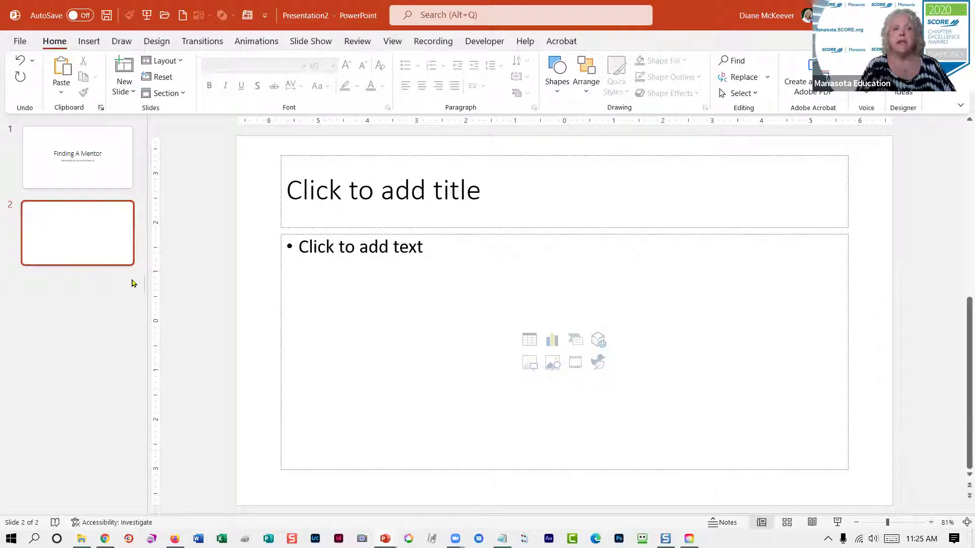
Step: Check the 'Finding A Mentor' title slide, then return to slide 2's empty title placeholder
click(110, 154)
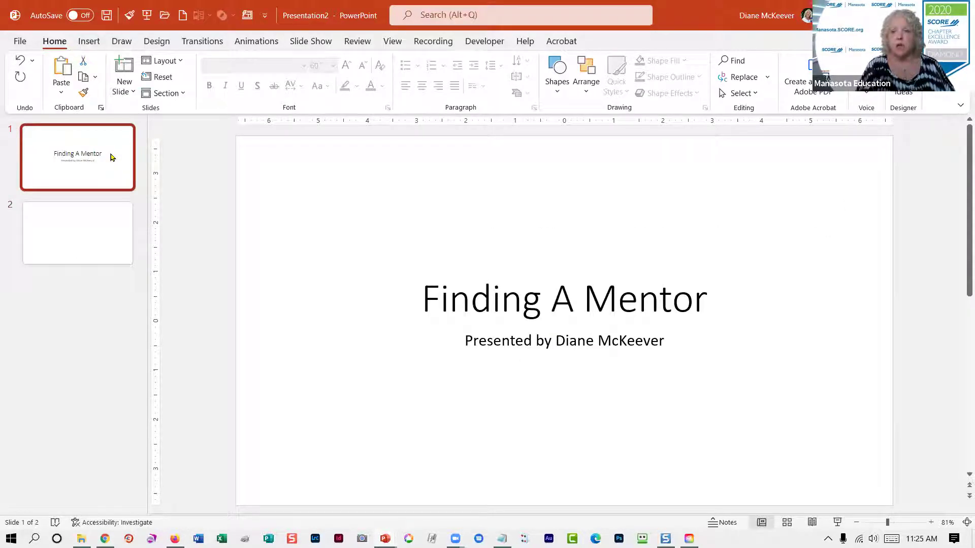
click(106, 217)
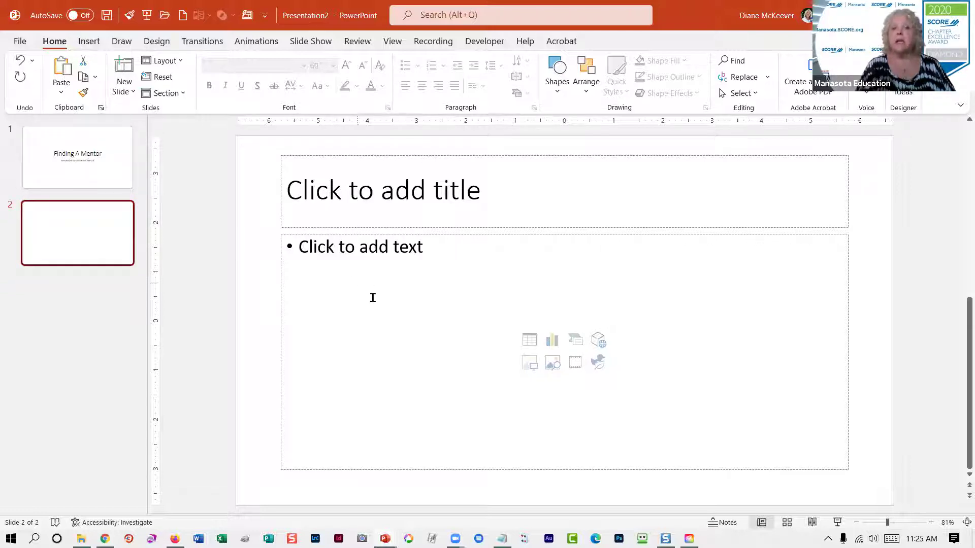
click(377, 205)
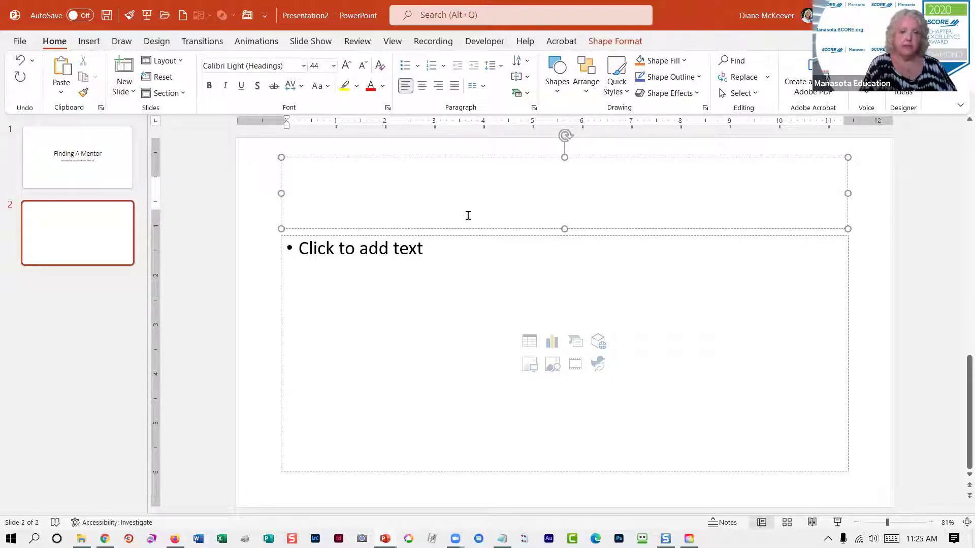
Step: Enter 'Steps for Finding a Mentor' as slide 2's title and place the cursor in the body
text(S)
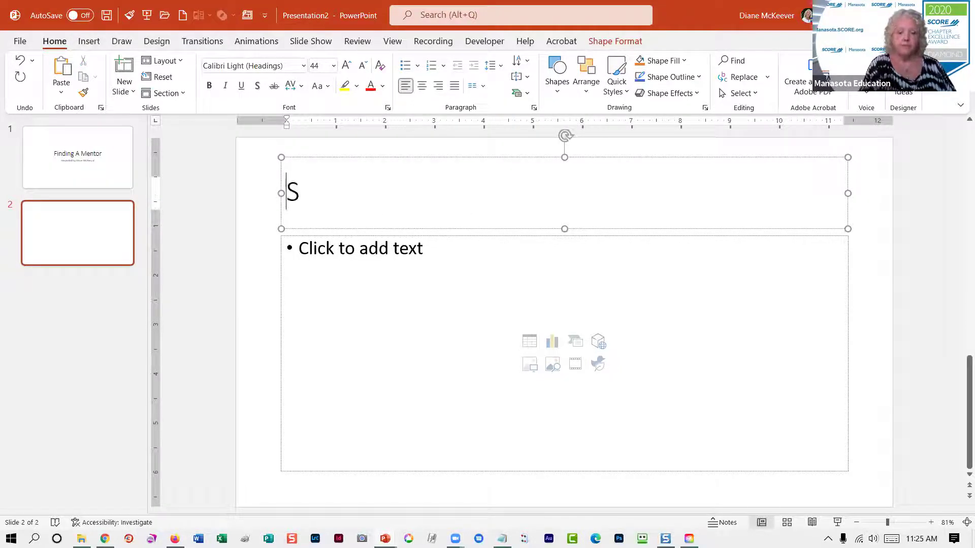
text(teps for F)
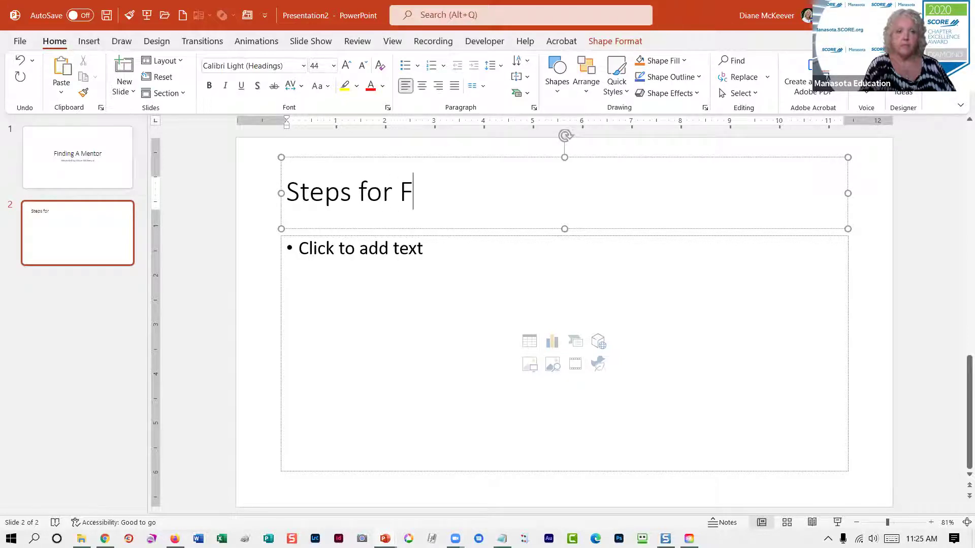
text(inding a Mentor)
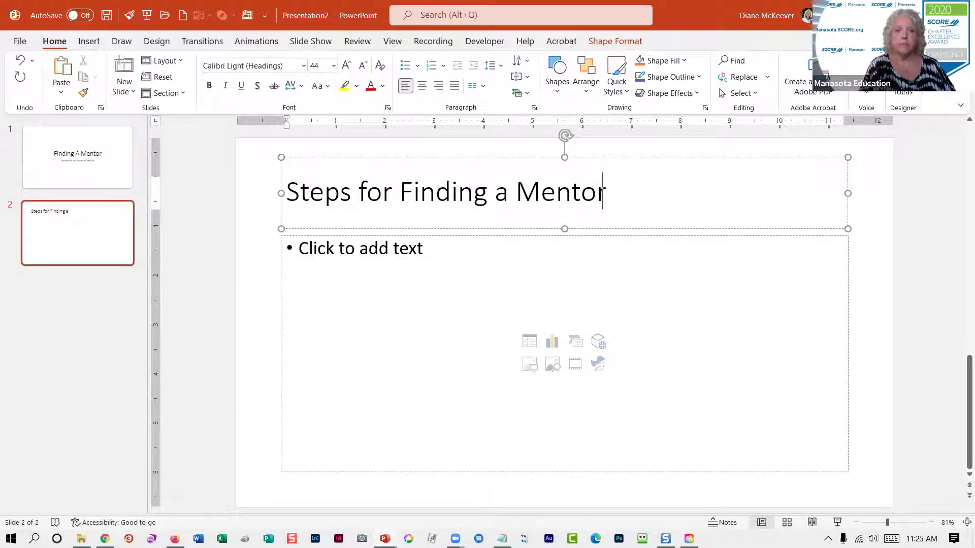
click(415, 258)
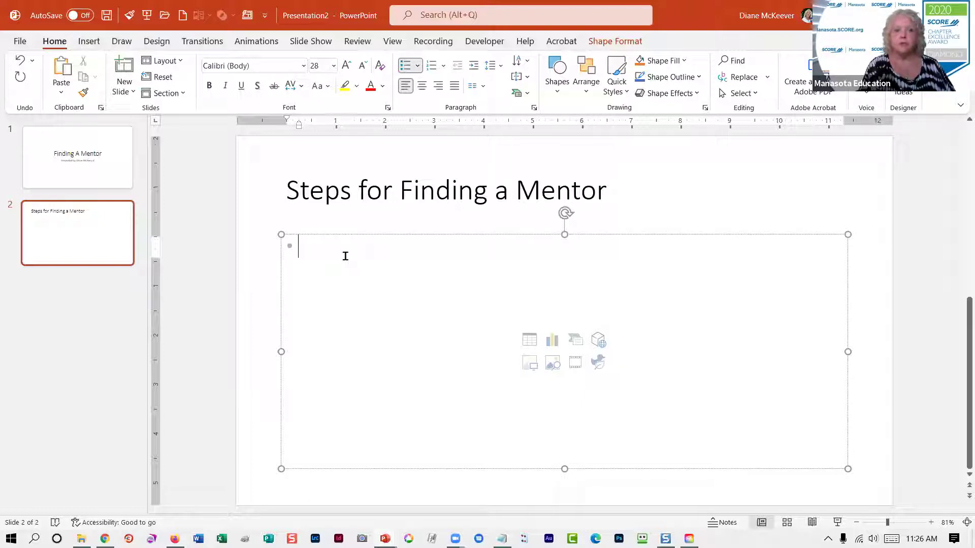
Step: On slide 2, enter the bullets 'Request one', 'Meet with mentor' and 'Discuss business', each on its own line
text(Reque)
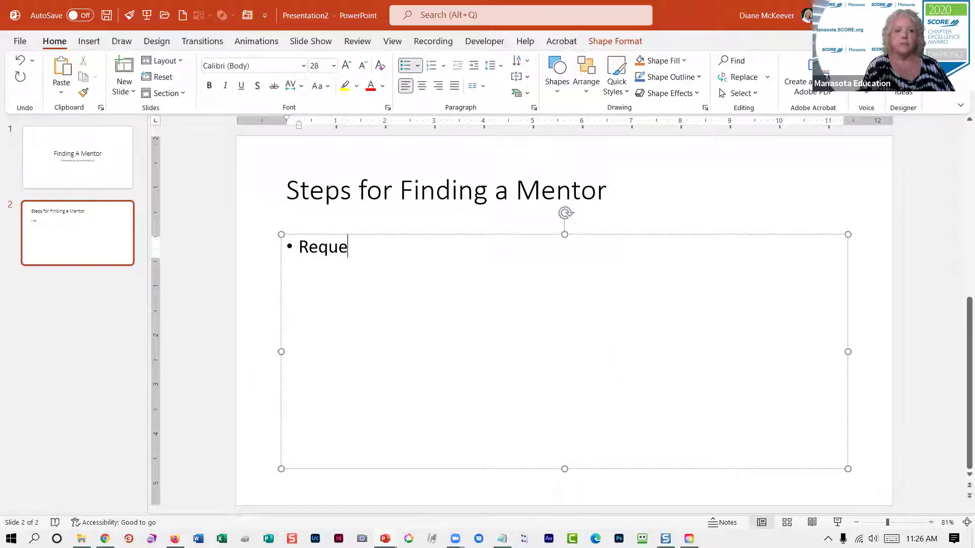
text(st one)
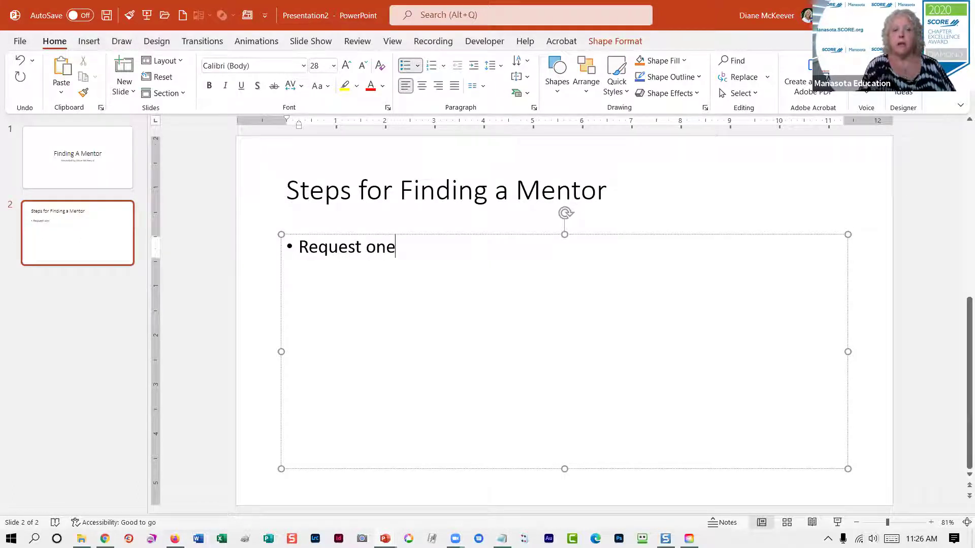
key(Return)
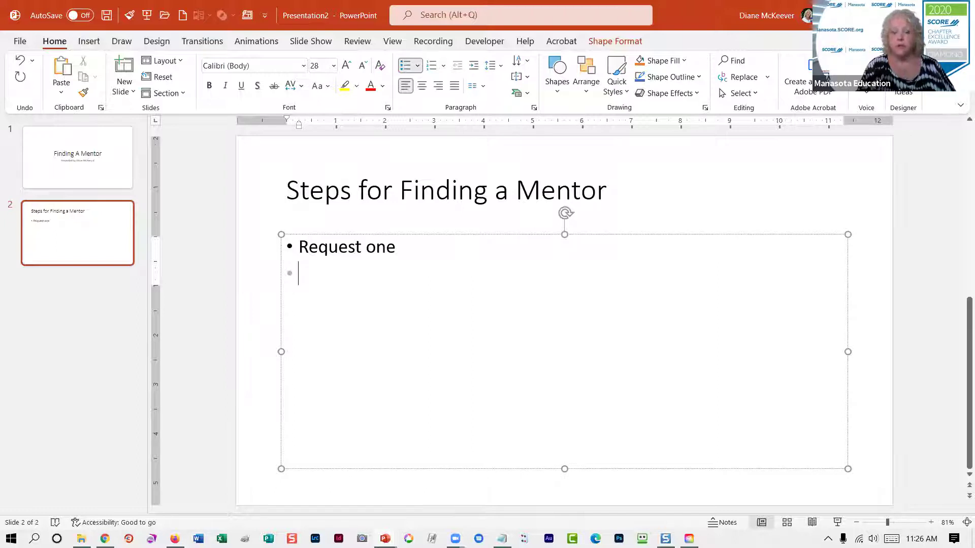
text(Me)
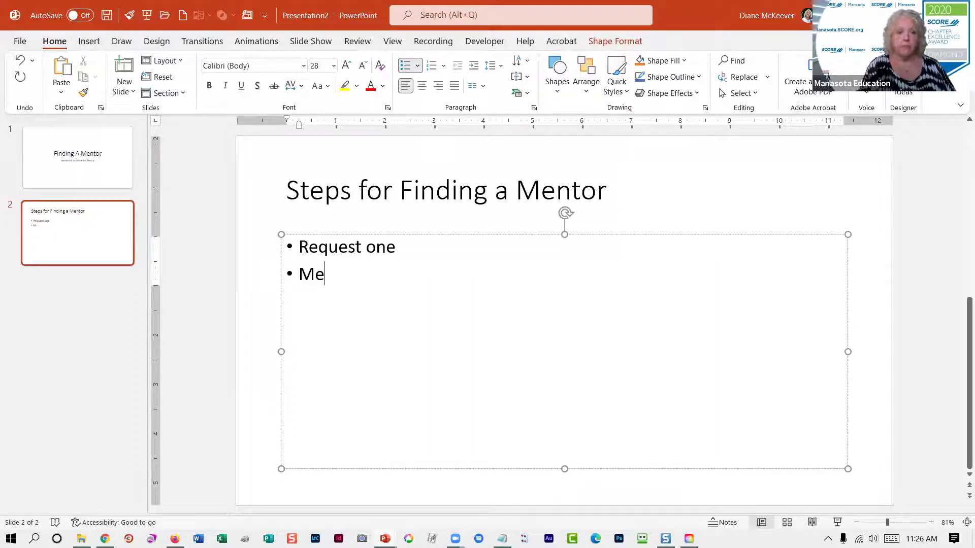
text(et with mentor)
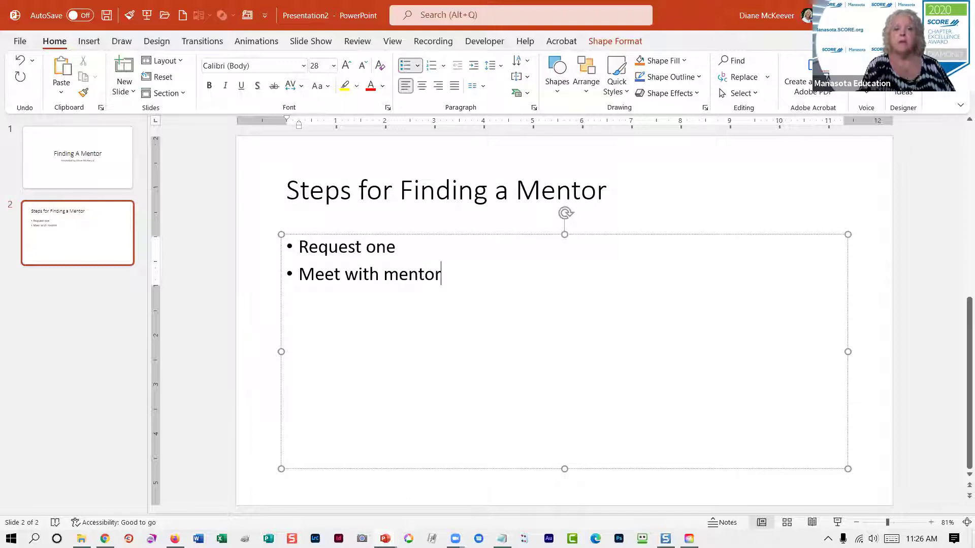
key(Return)
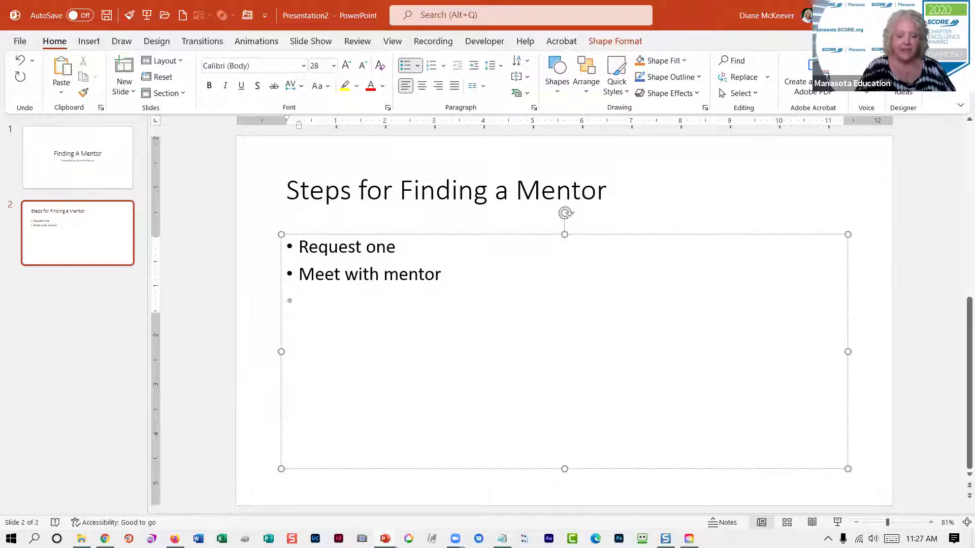
text(Discuss b)
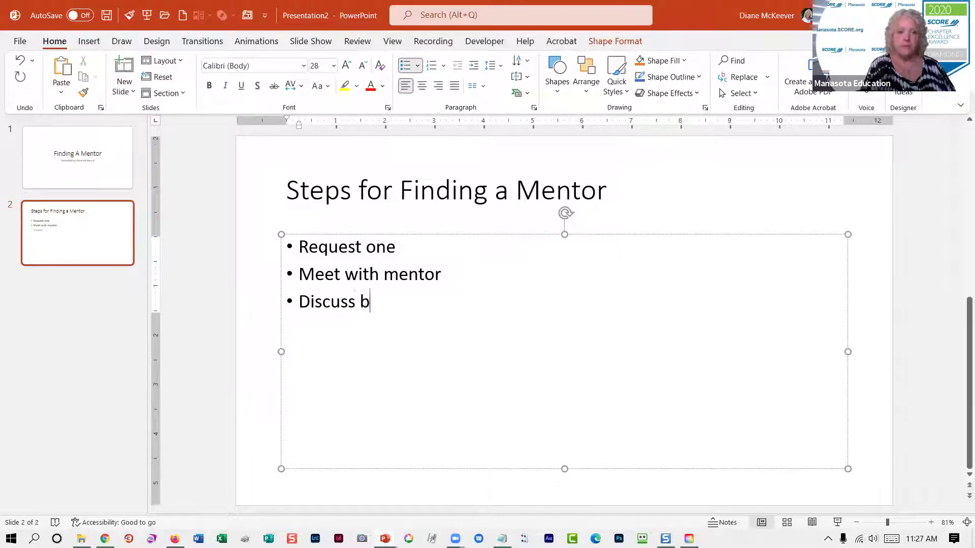
text(usiness)
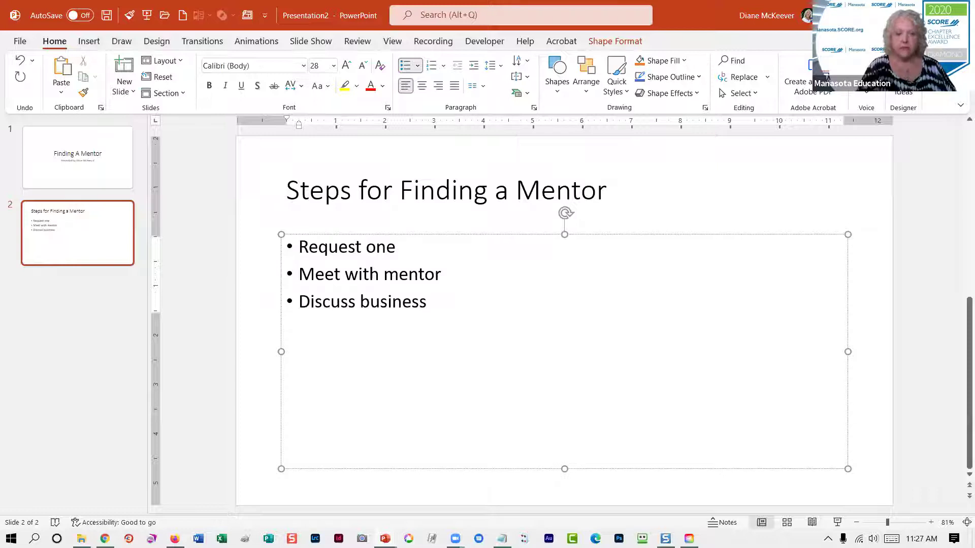
key(Return)
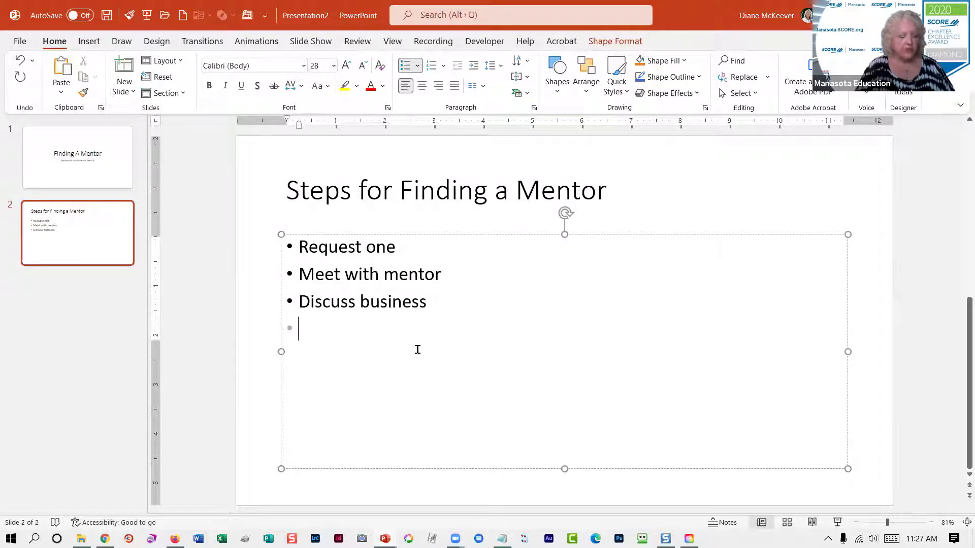
Step: Indent a sub-level under 'Discuss business' and list 'Type', 'Audience' and 'Funding'
key(Tab)
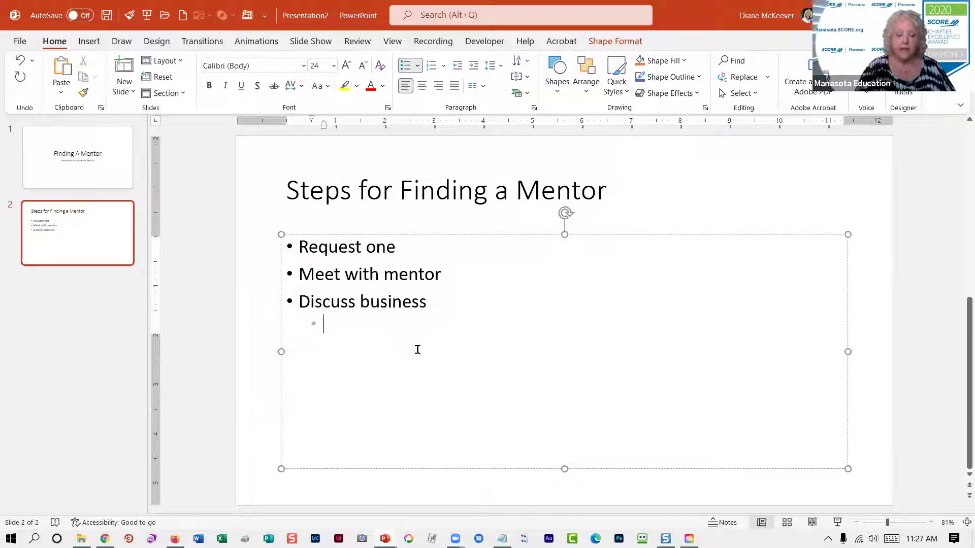
text(Tpe)
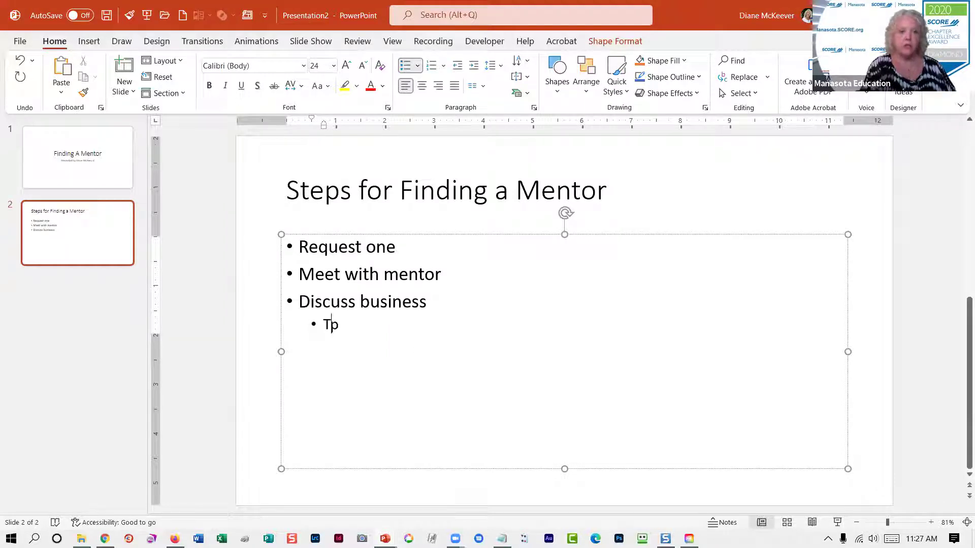
key(BackSpace)
key(BackSpace)
text(ype)
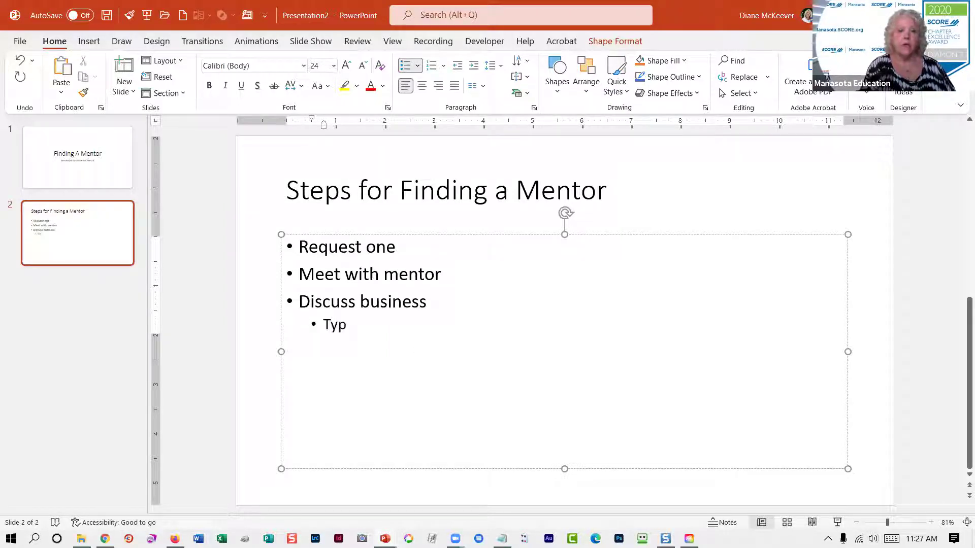
key(Return)
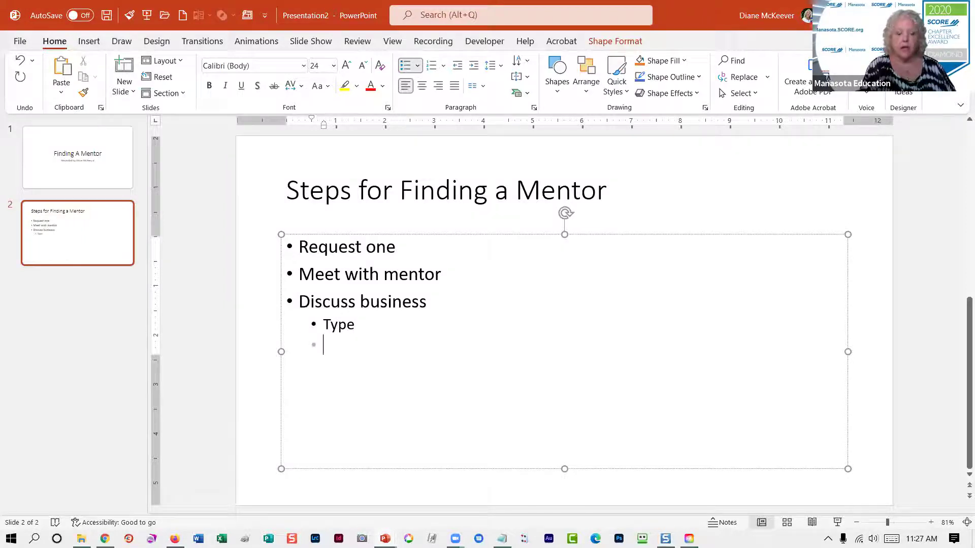
text(Audience)
key(Return)
text(Funding)
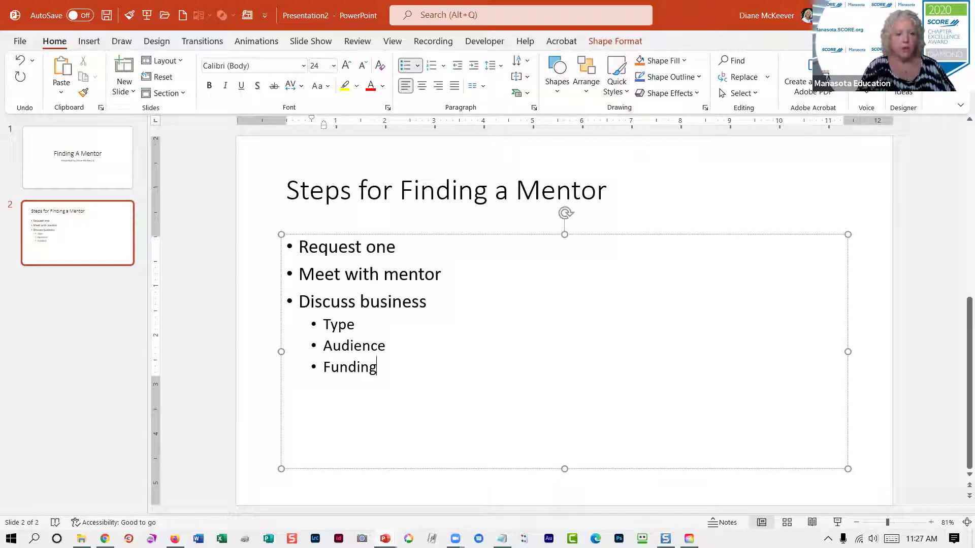
key(Return)
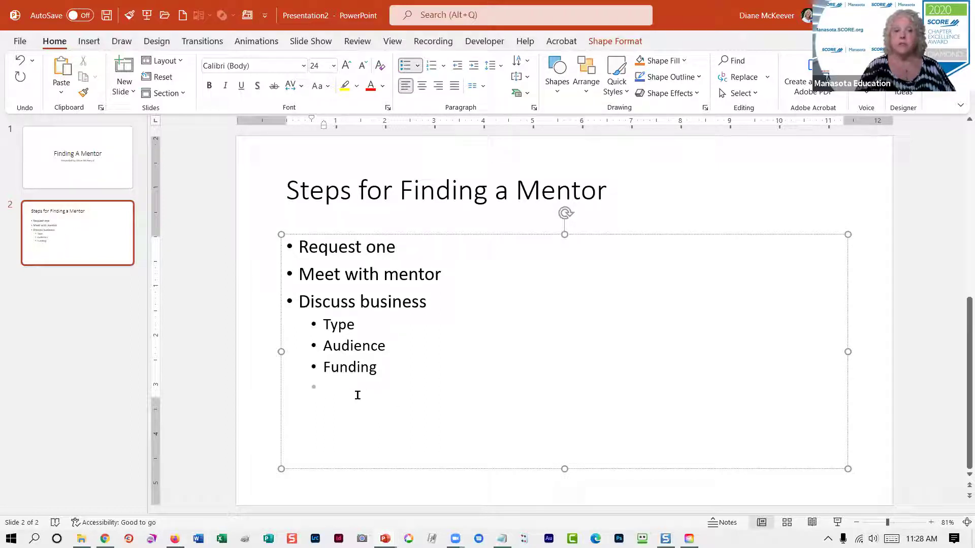
Step: Promote the empty bullet back to top level and type 'Open business'
click(455, 67)
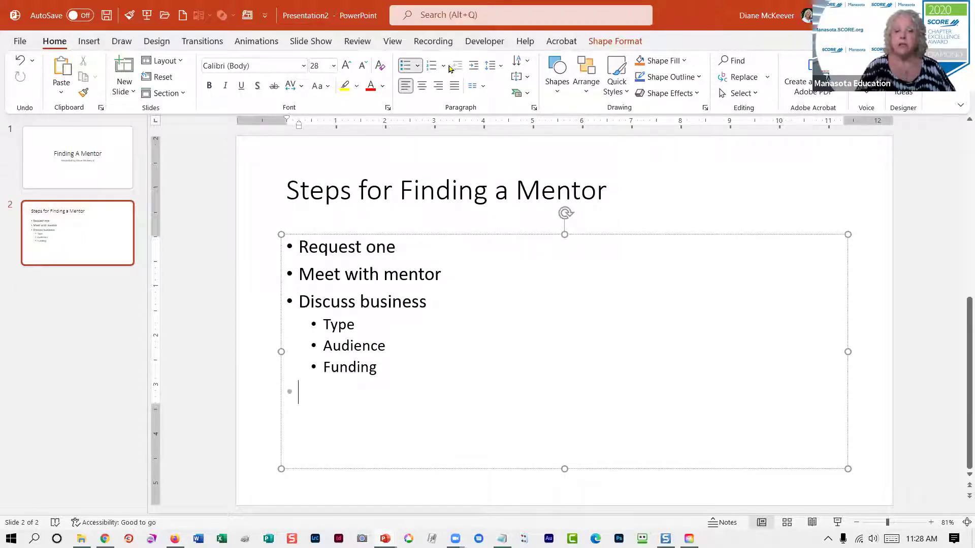
click(473, 65)
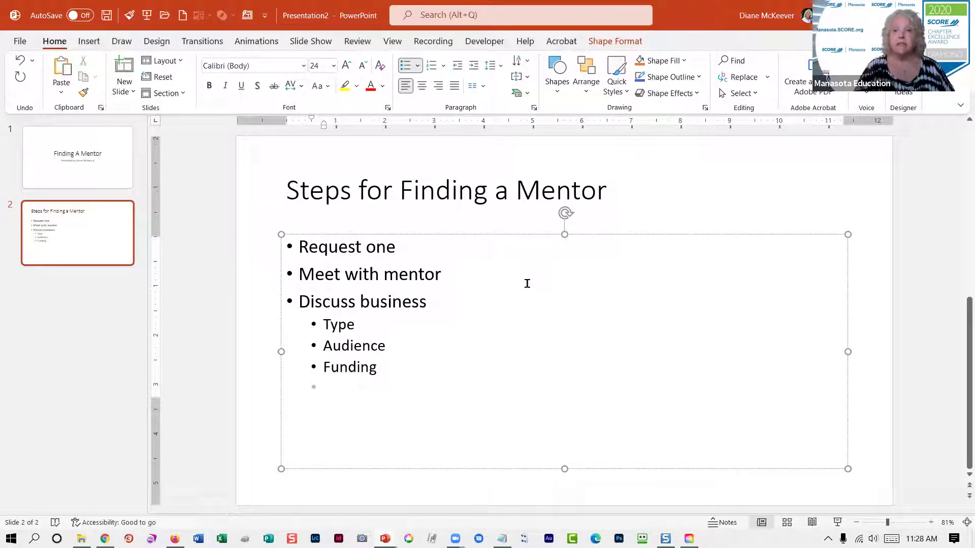
key(shift+Tab)
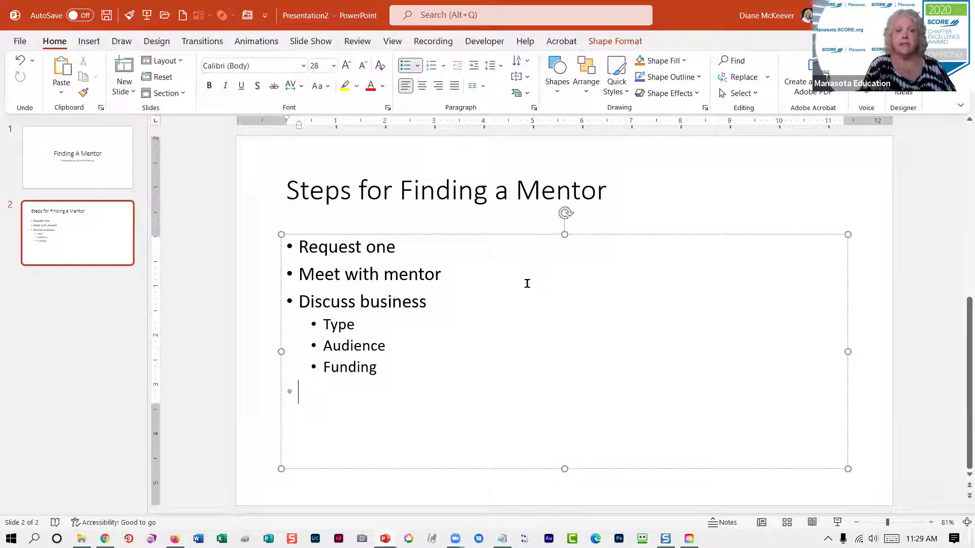
text(Open )
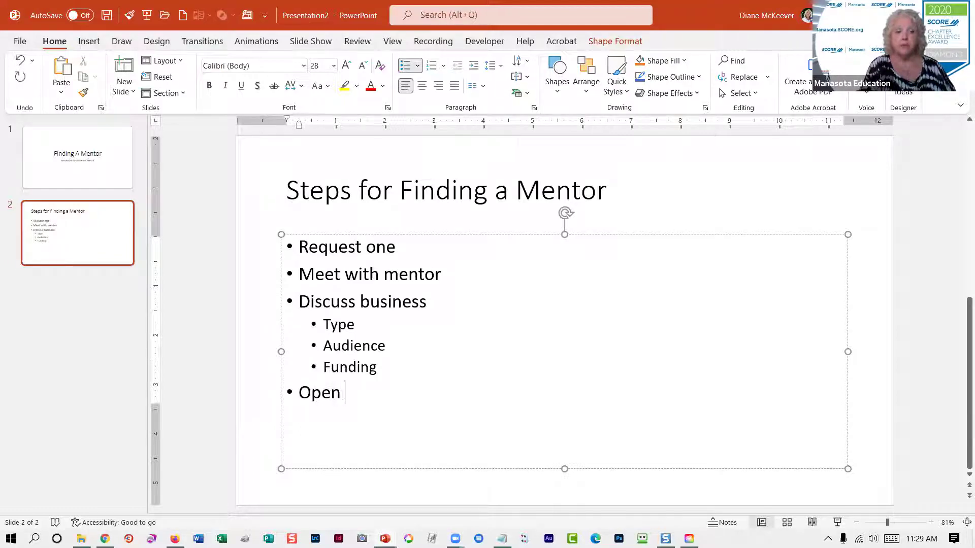
text(business)
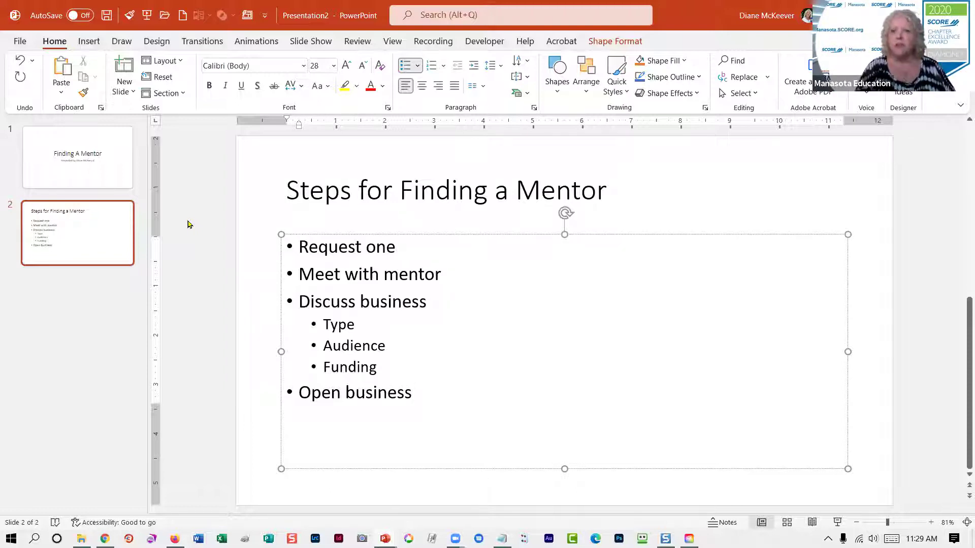
Step: Add a third slide titled 'Mentoring Process', then return to the Steps for Finding a Mentor slide
click(123, 66)
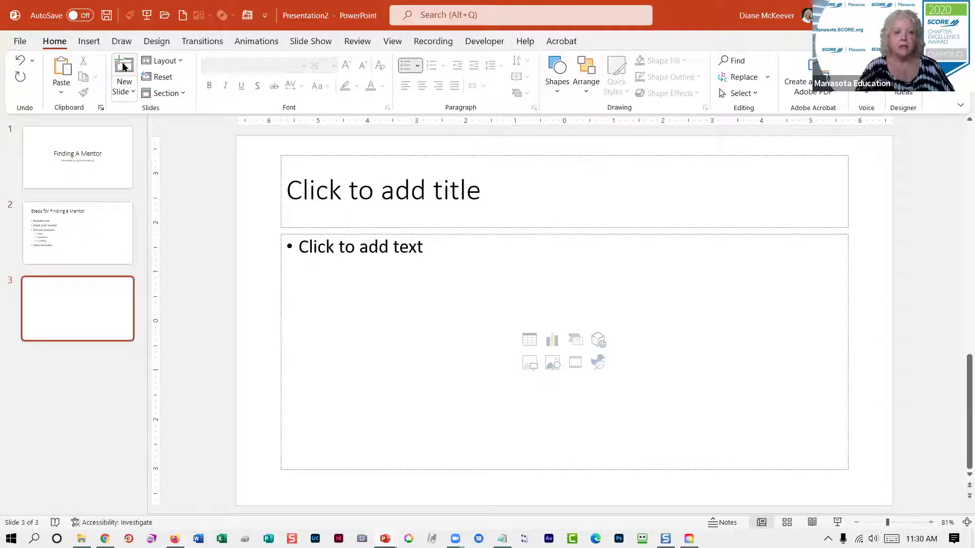
click(358, 223)
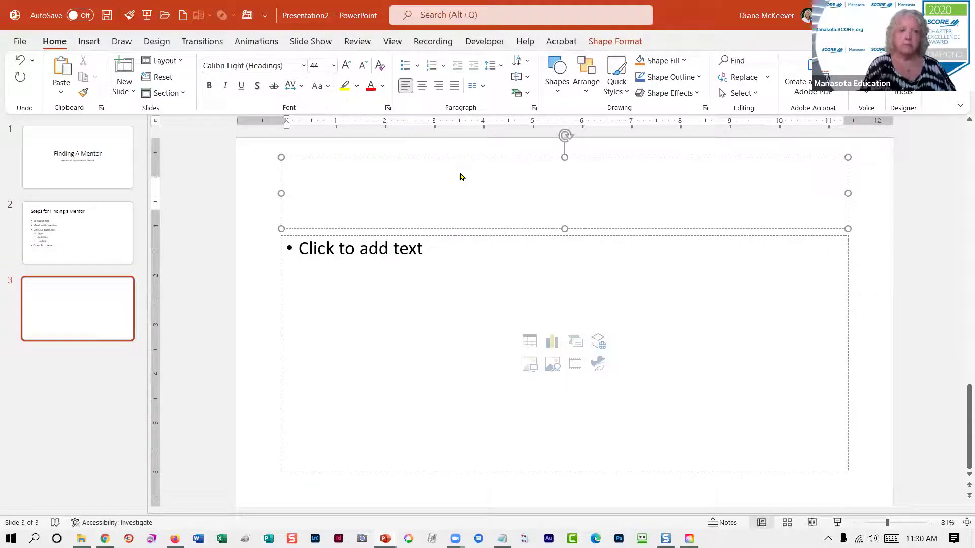
text(Mentori)
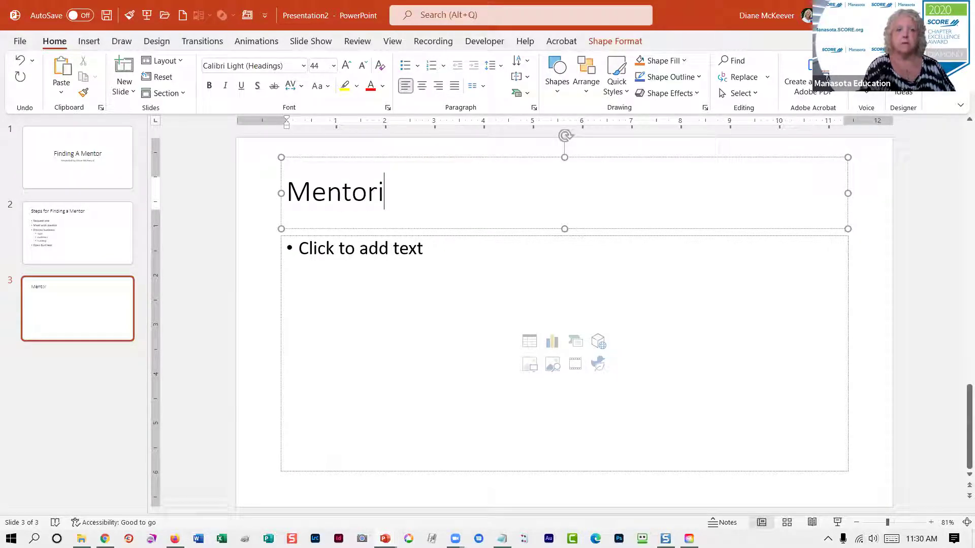
text(ng Process)
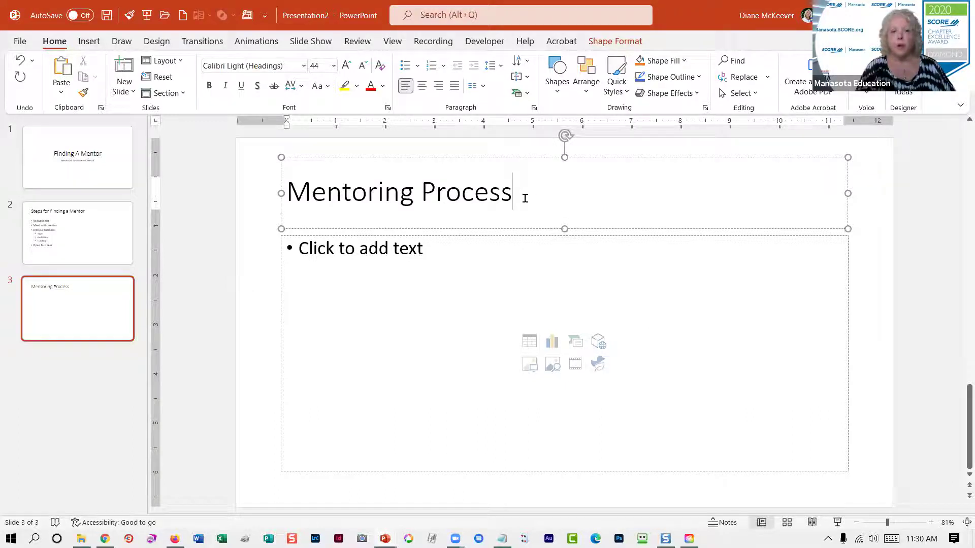
click(104, 220)
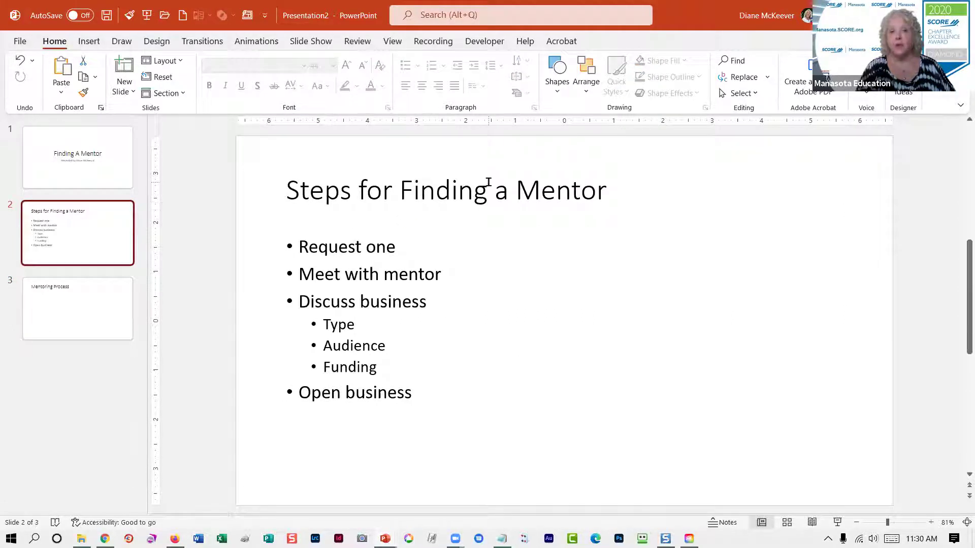
Step: On the Mentoring Process slide, open the SmartArt graphic chooser from the body placeholder
click(96, 291)
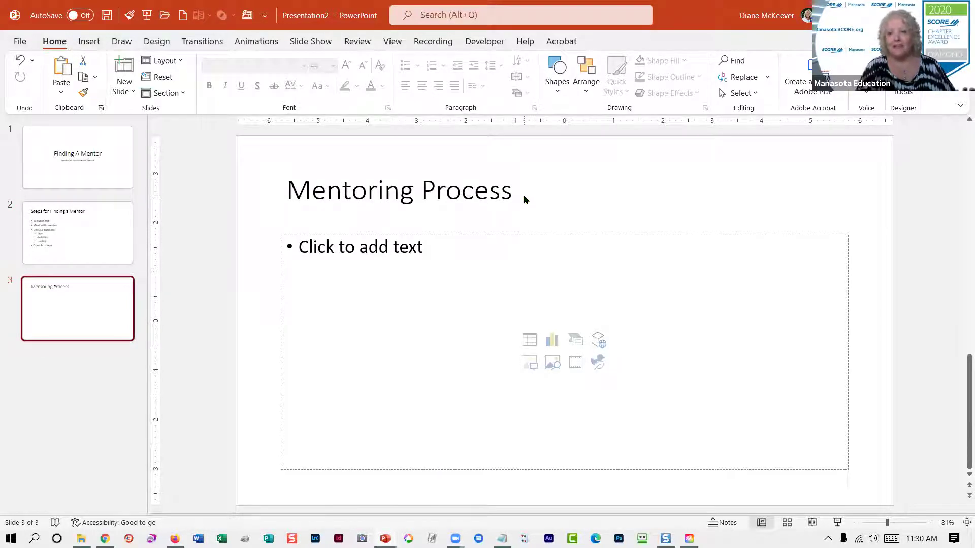
click(454, 251)
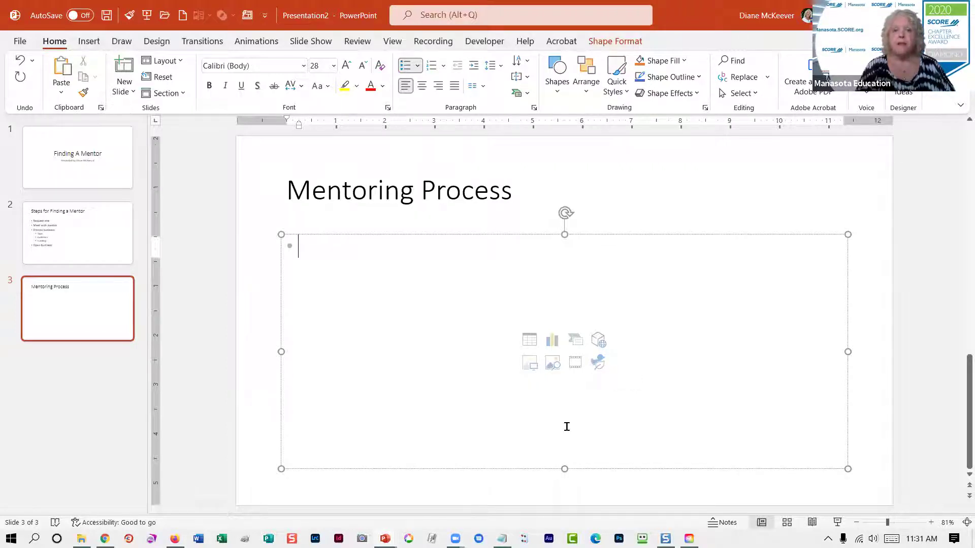
click(575, 339)
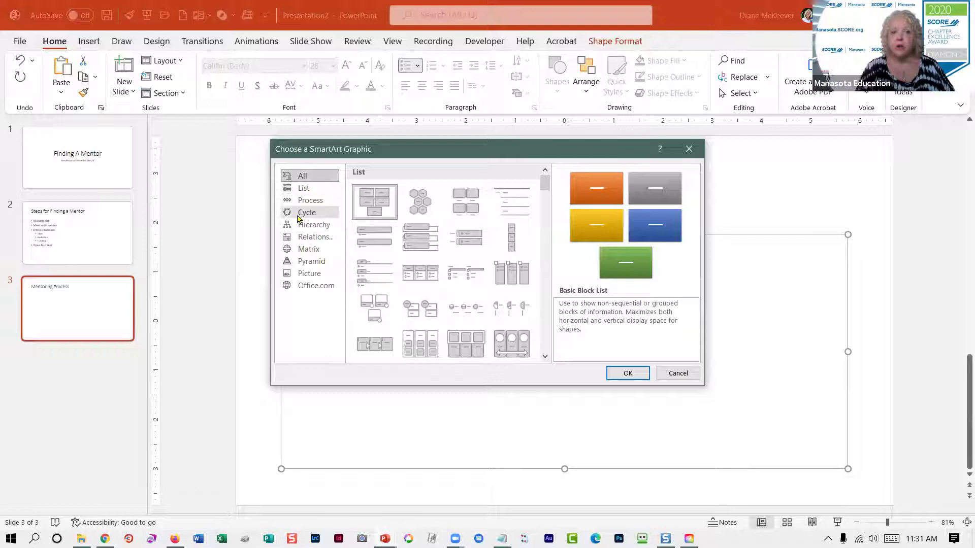
Step: Browse the SmartArt categories, then insert List > Square Accent List
click(309, 189)
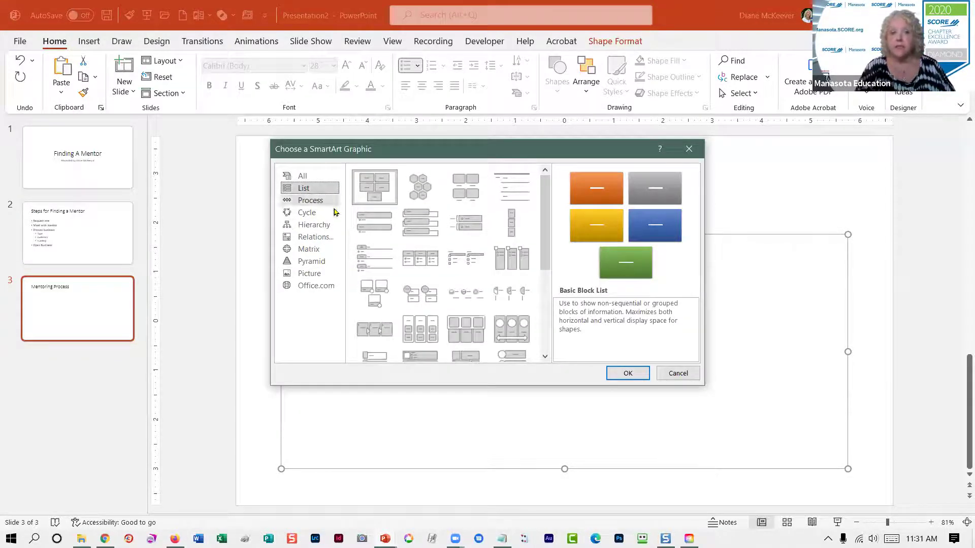
click(325, 204)
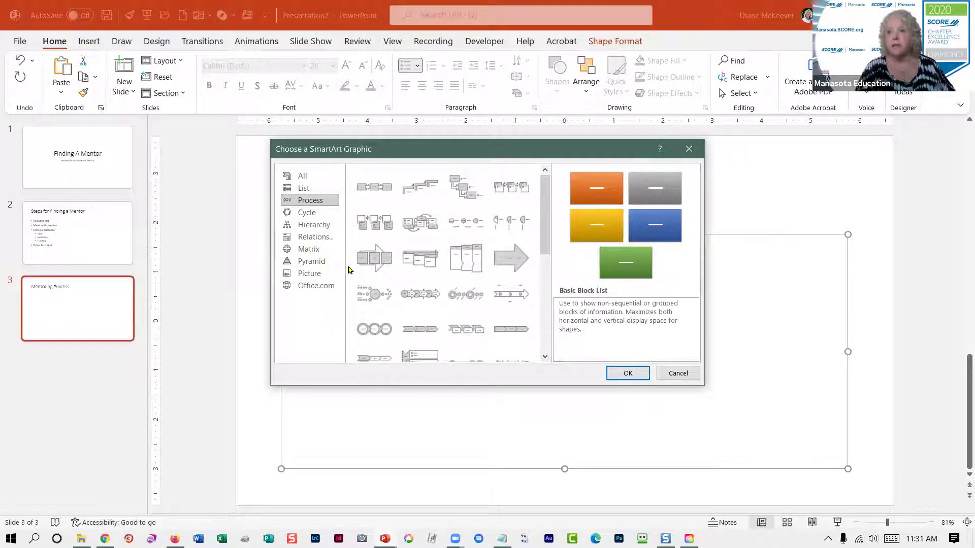
click(312, 213)
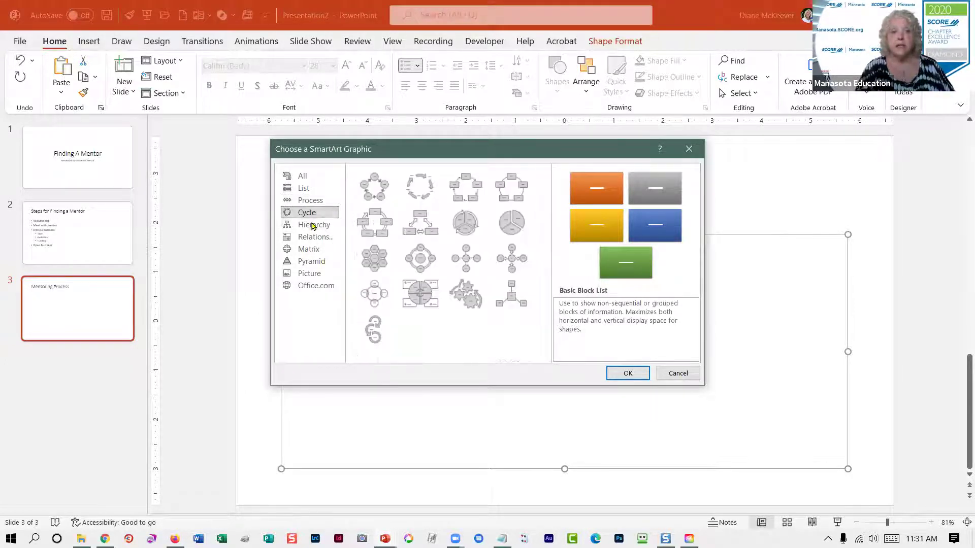
click(312, 225)
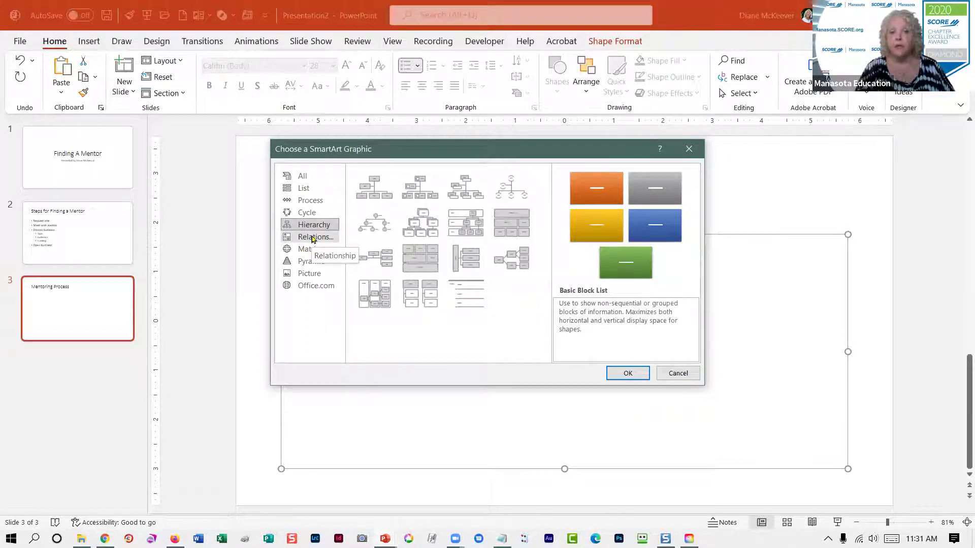
click(312, 238)
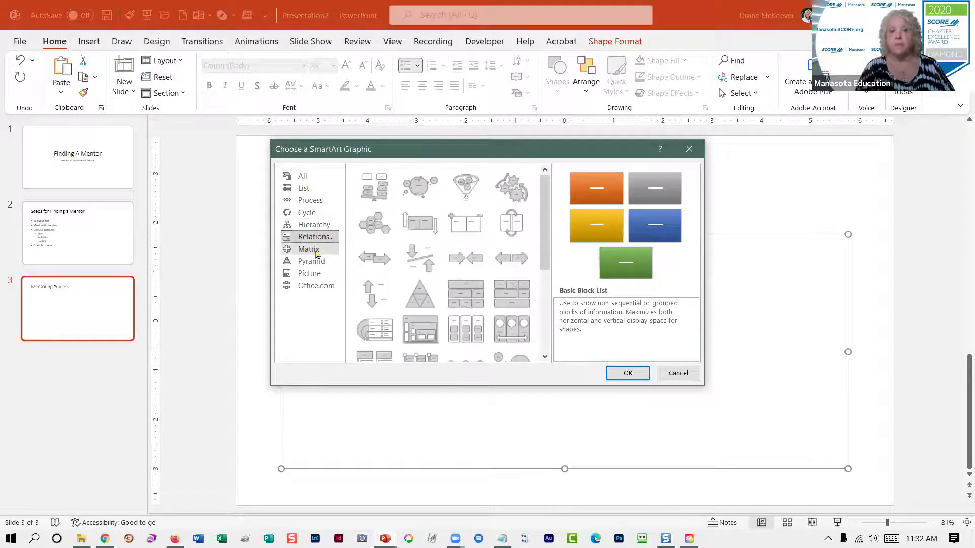
click(315, 251)
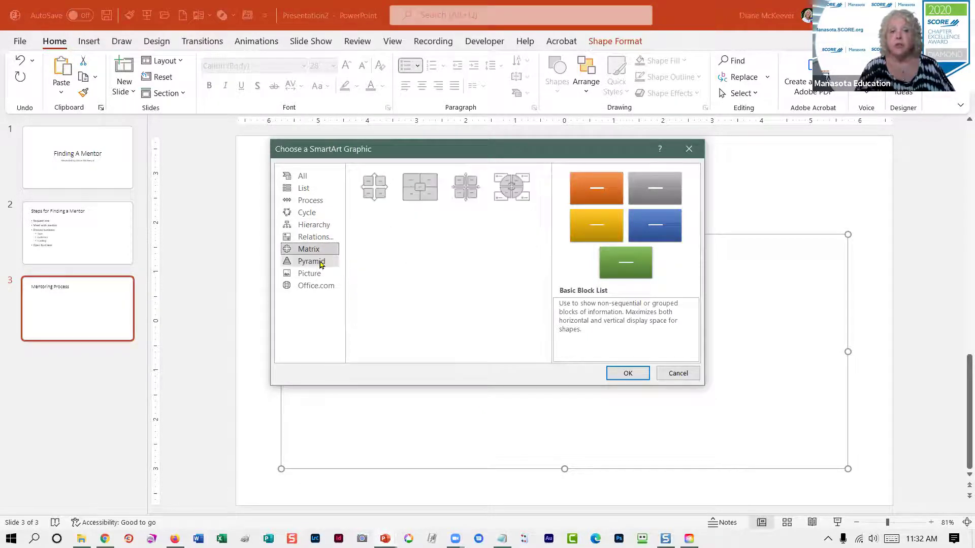
click(320, 263)
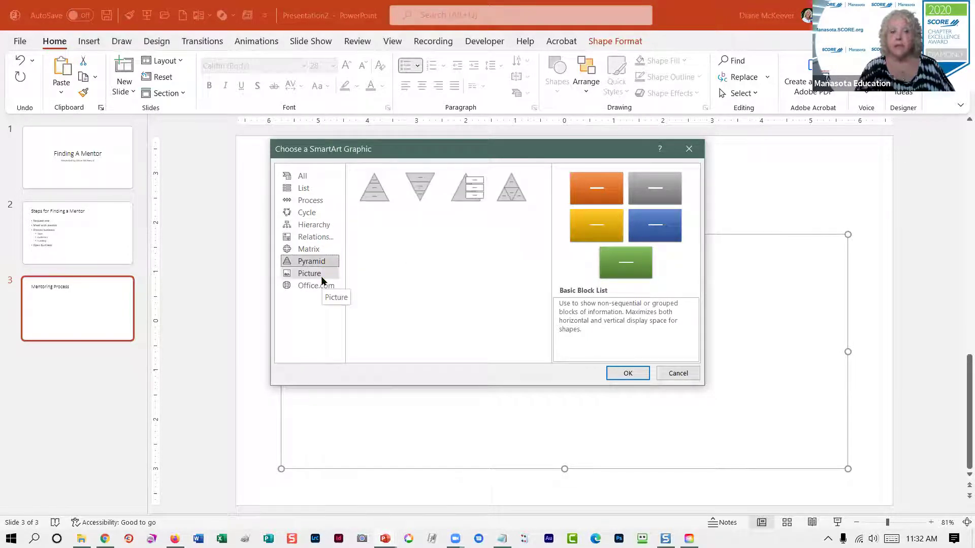
click(320, 276)
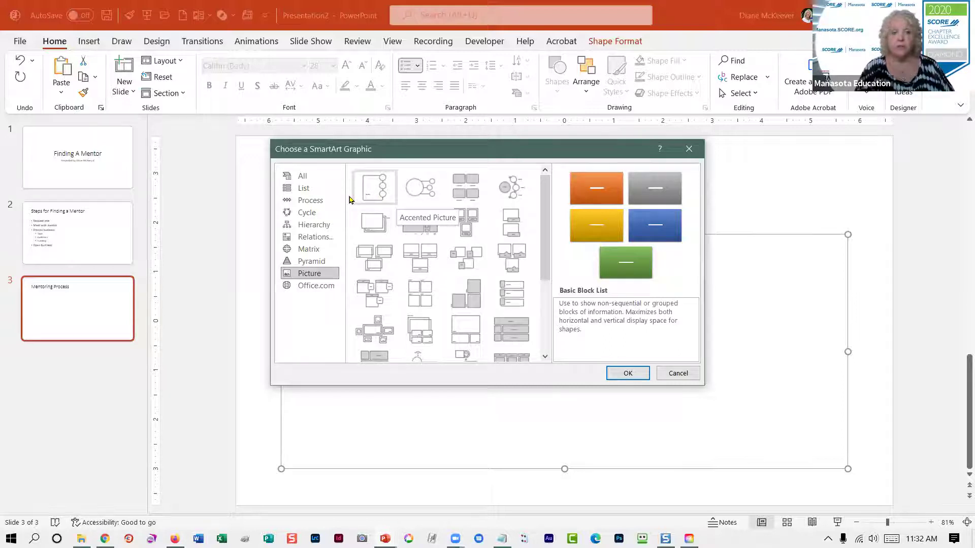
click(304, 189)
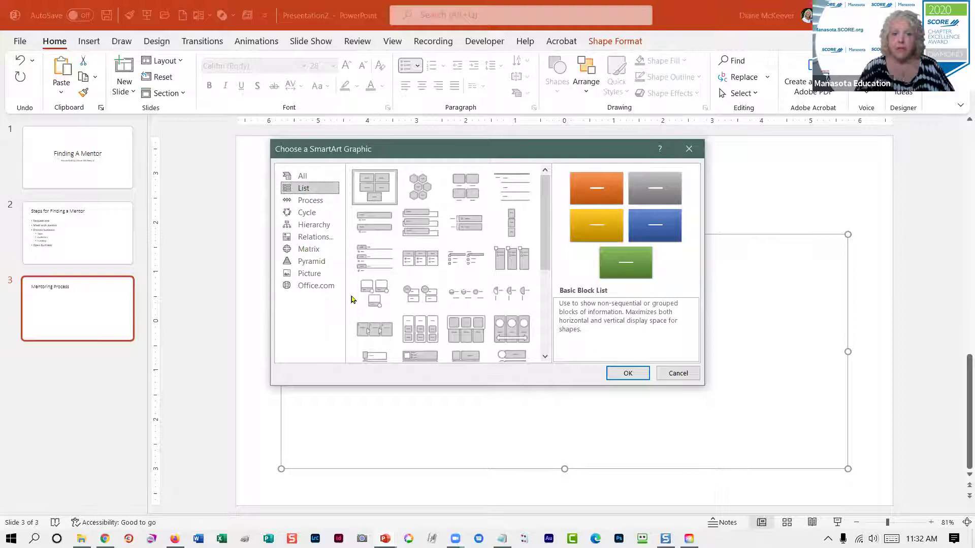
click(467, 268)
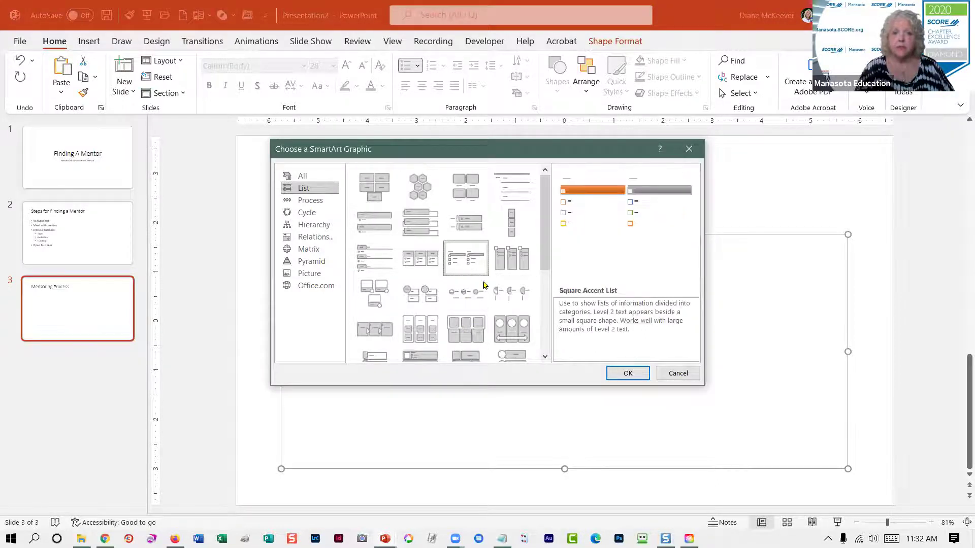
click(624, 372)
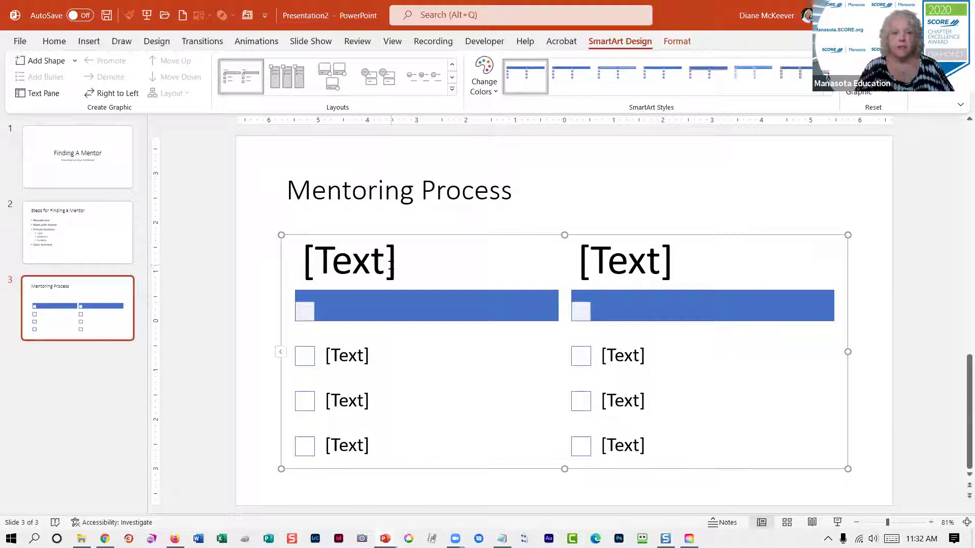
Step: Label the SmartArt headings 'Start' and 'Move Forward' and show the Text Pane
click(390, 263)
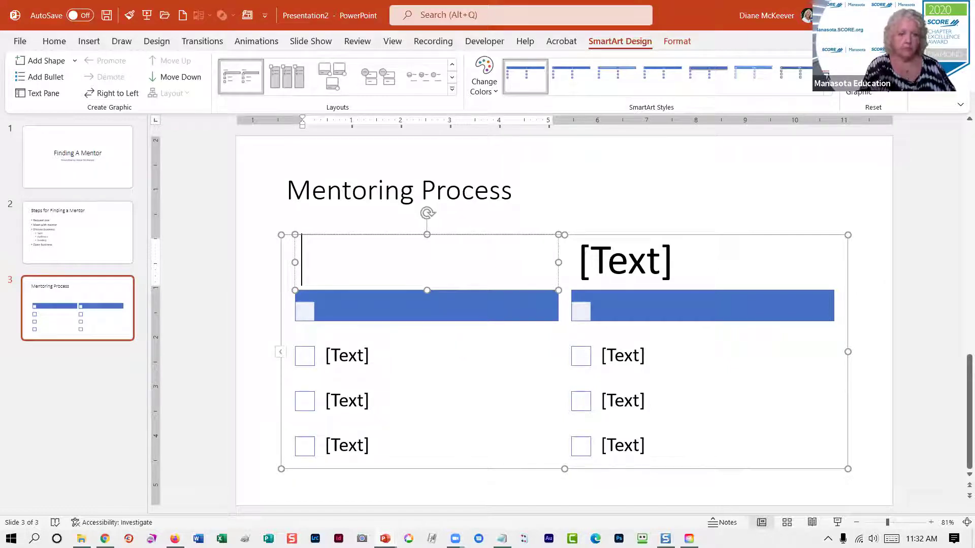
text(Start)
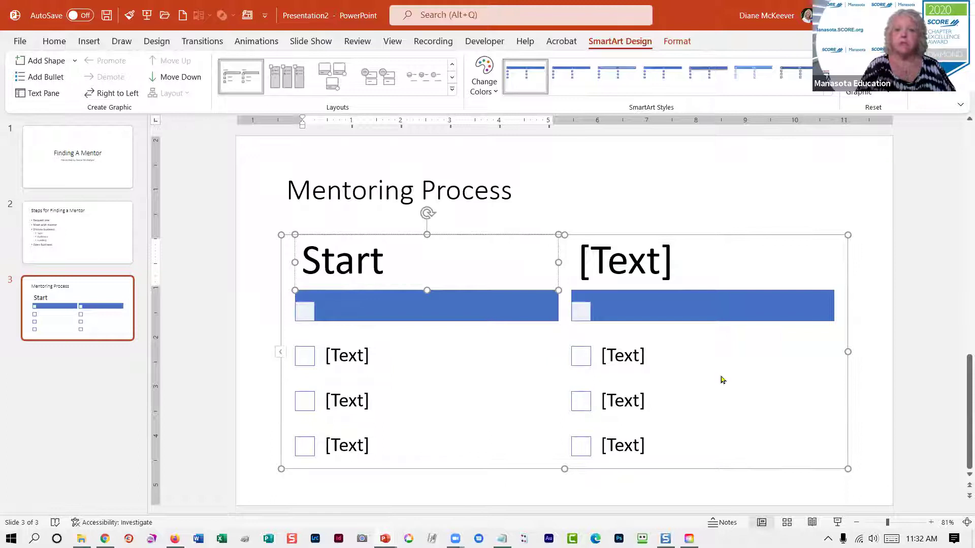
click(633, 269)
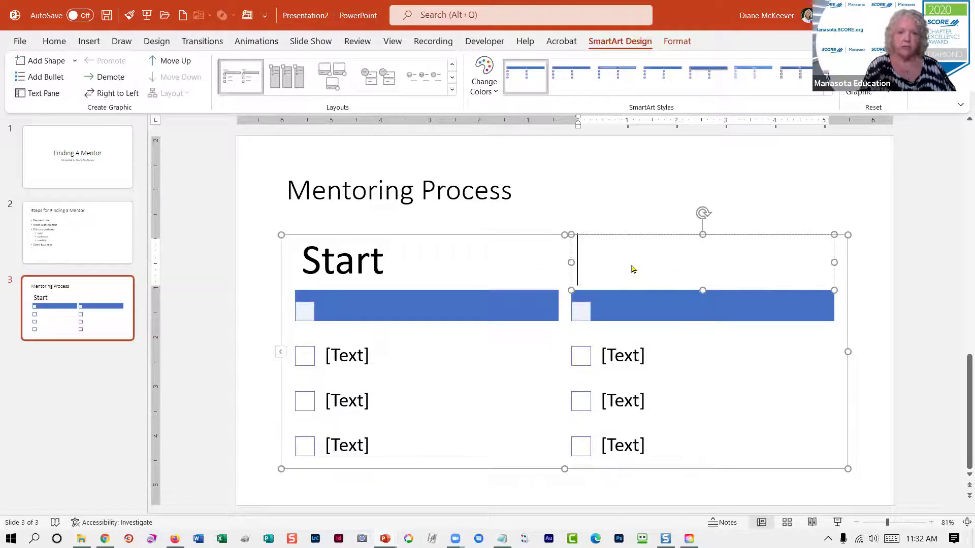
text(Move)
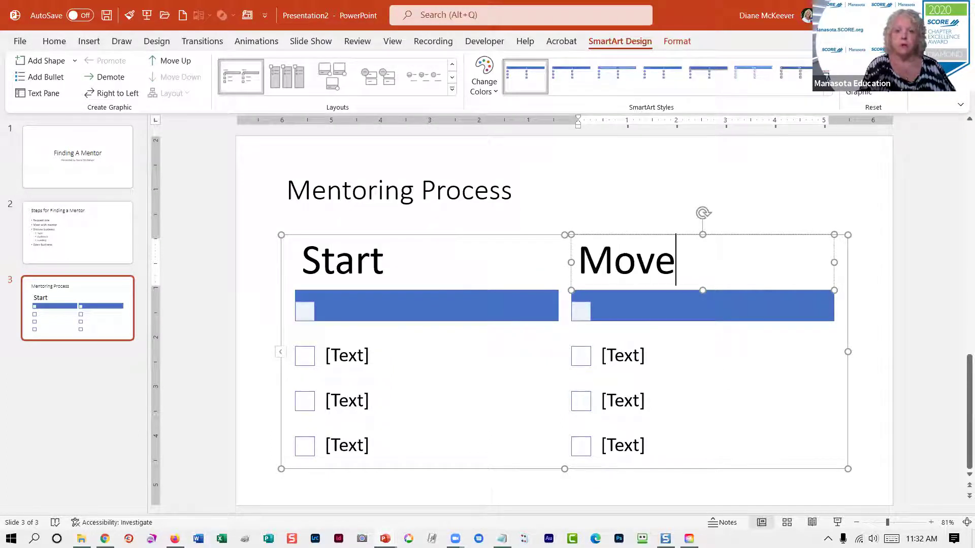
text( Forward)
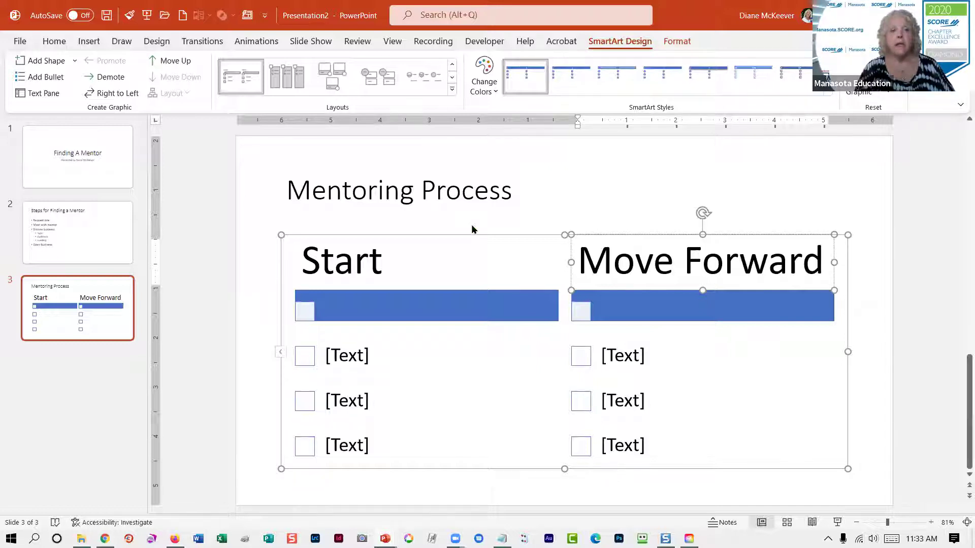
click(281, 353)
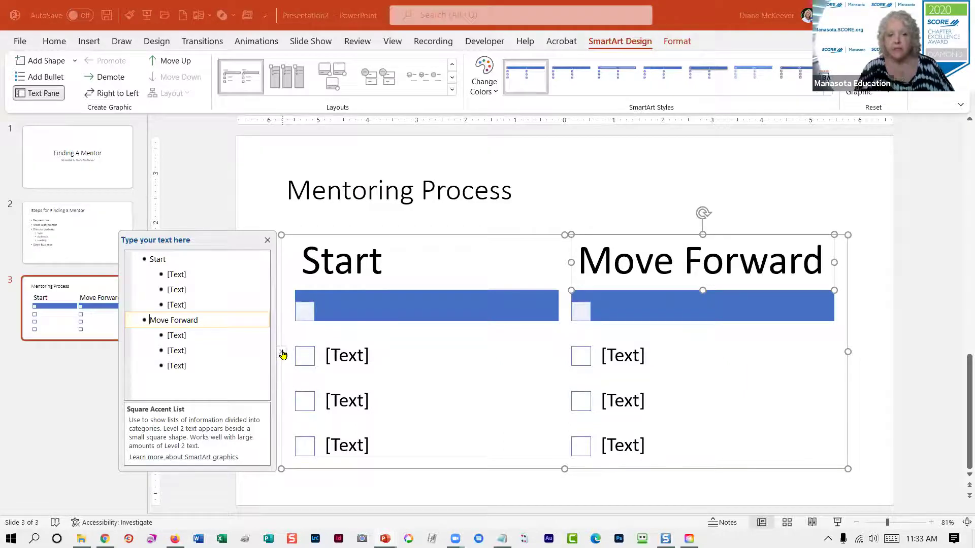
Step: Reopen the Text Pane and locate the [Text] placeholder sub-items under Start and Move Forward
click(280, 353)
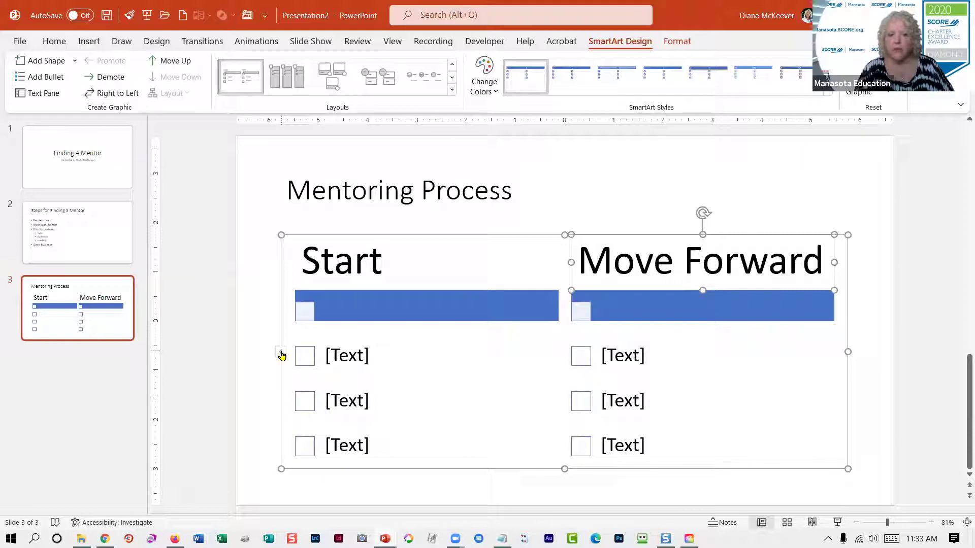
click(281, 352)
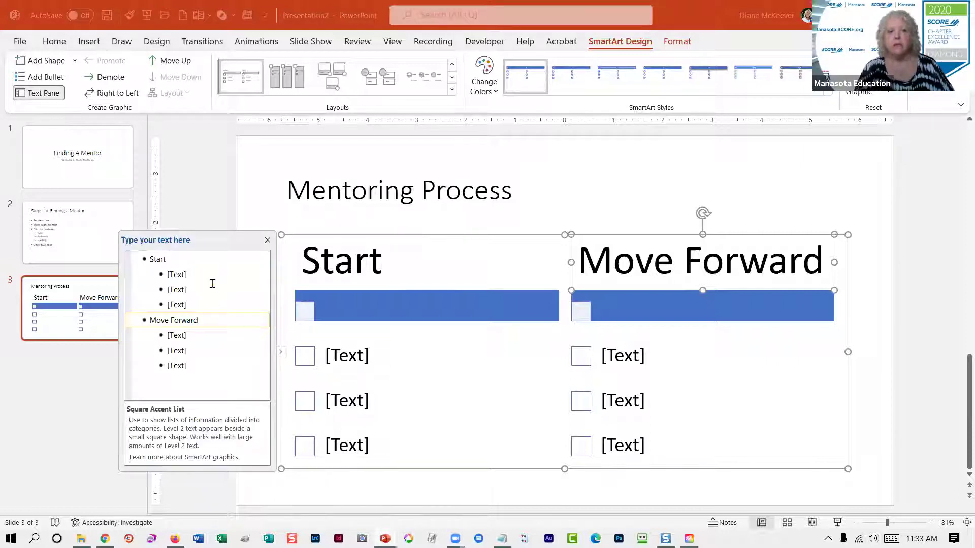
click(208, 276)
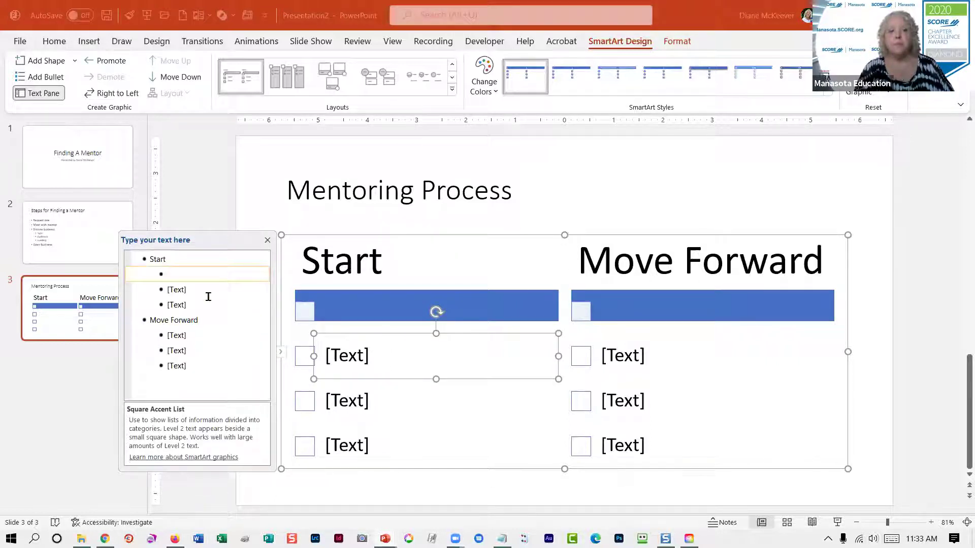
click(208, 294)
click(209, 307)
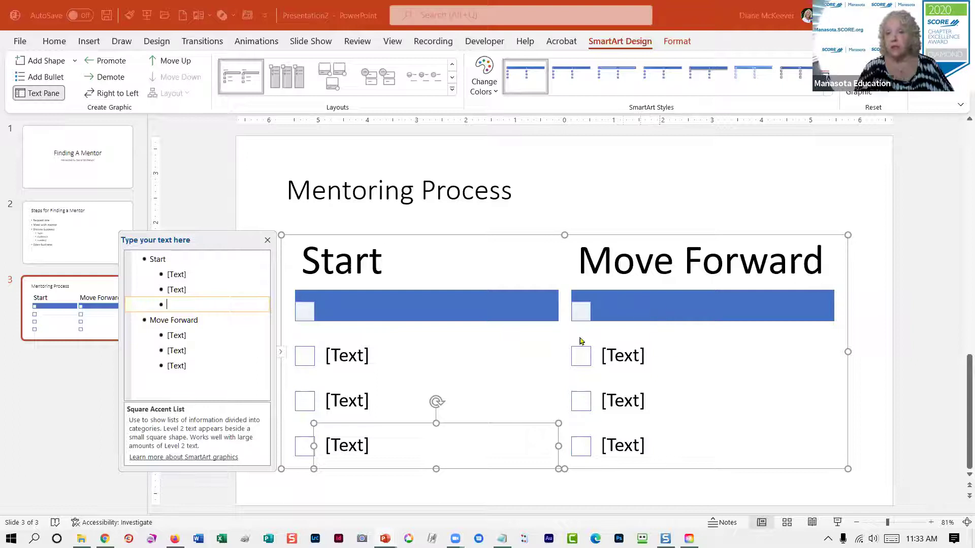
click(200, 365)
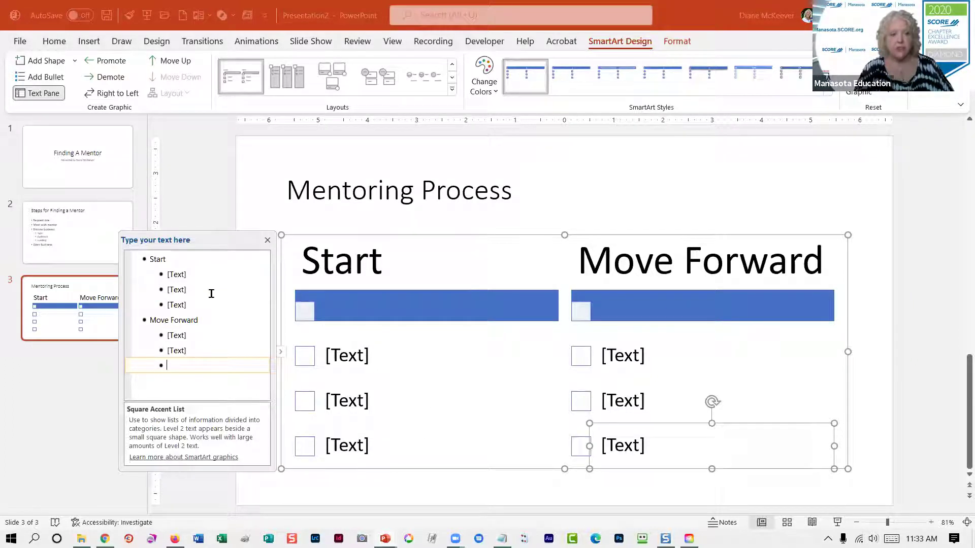
click(204, 276)
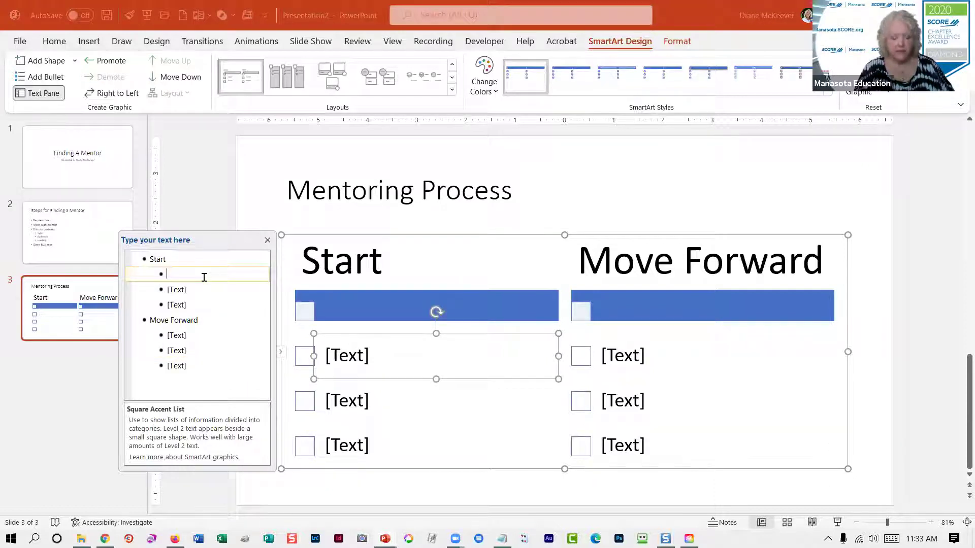
Step: Delete the placeholder sub-items under Start and Move Forward, then add a third top-level bullet
key(BackSpace)
key(BackSpace)
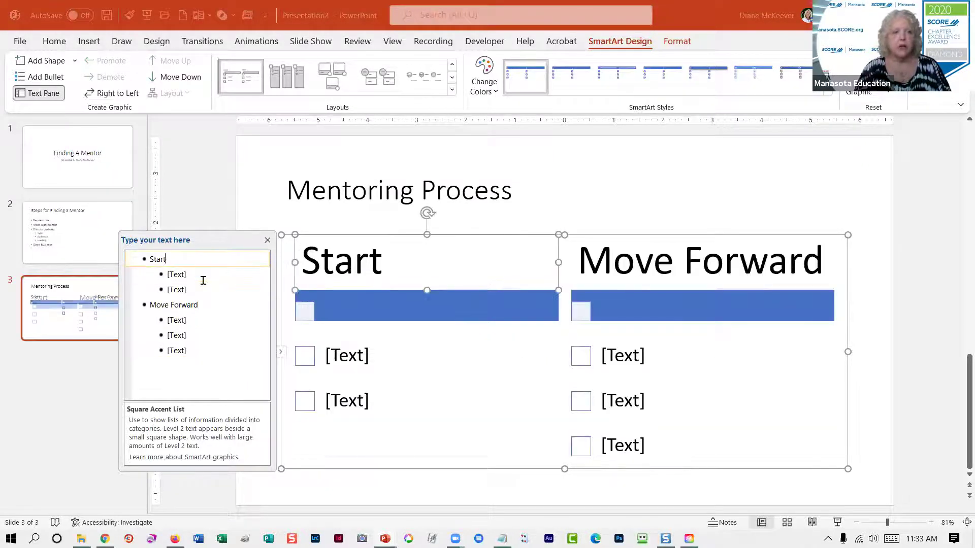
click(203, 281)
key(BackSpace)
key(BackSpace)
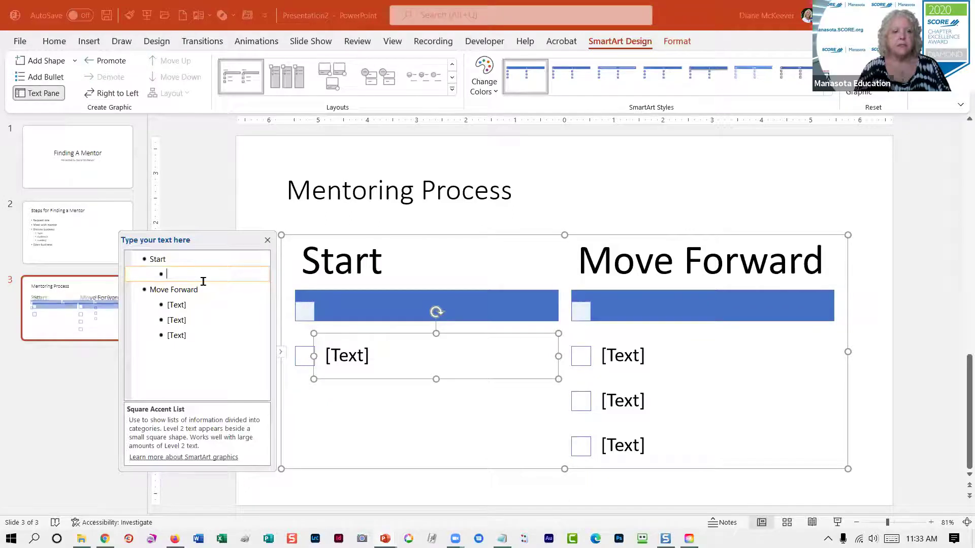
key(BackSpace)
key(BackSpace)
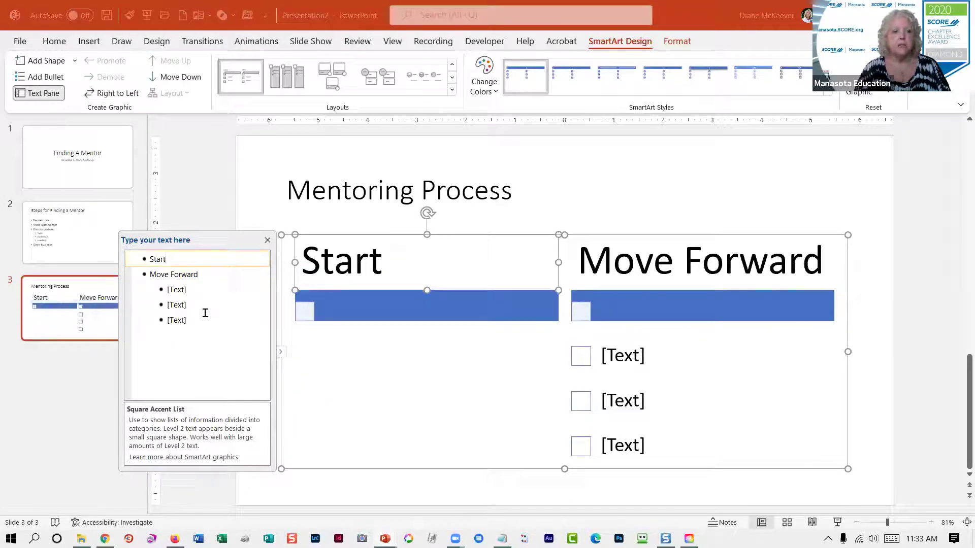
click(201, 320)
key(BackSpace)
key(BackSpace)
key(BackSpace)
key(BackSpace)
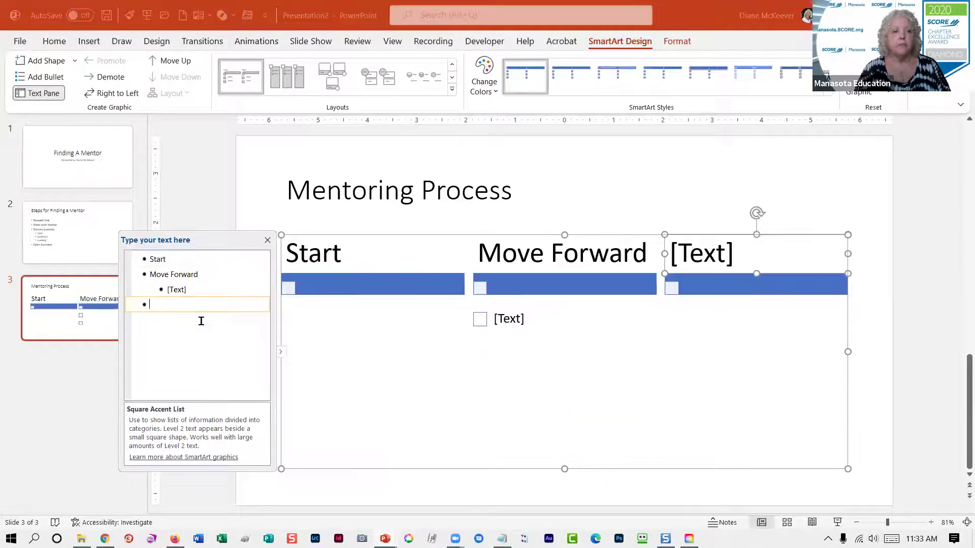
key(BackSpace)
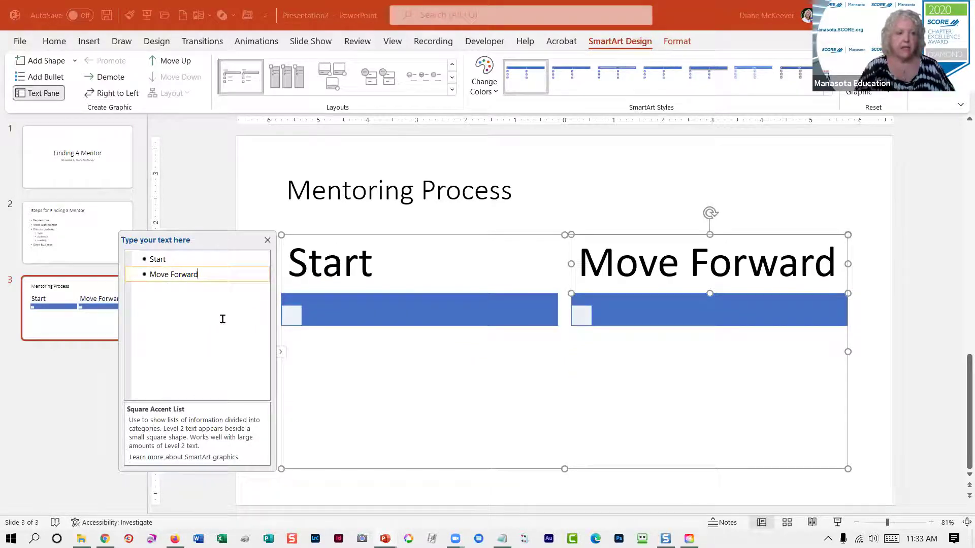
key(Return)
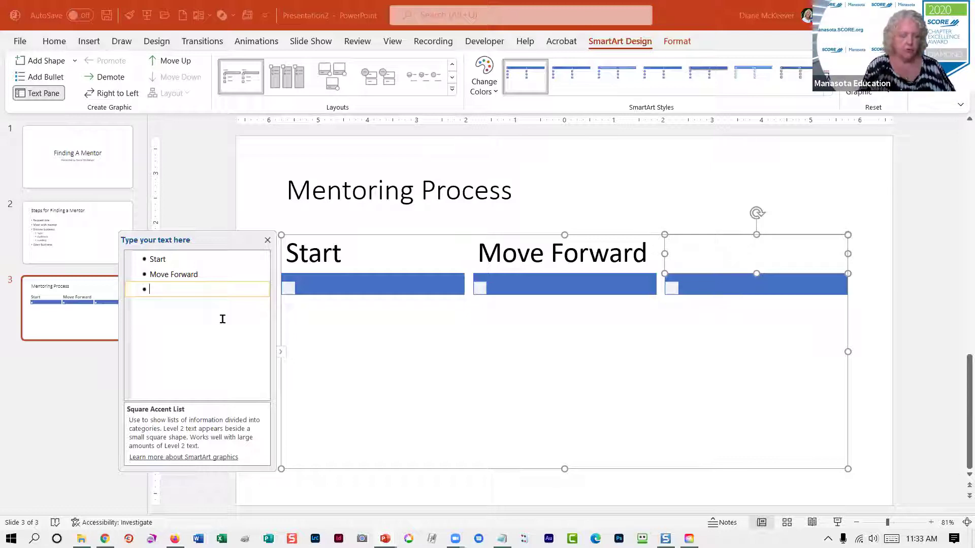
Step: Enter 'Get Customers' and 'Be a Success' as the third and fourth steps, then deselect the diagram
text(Get )
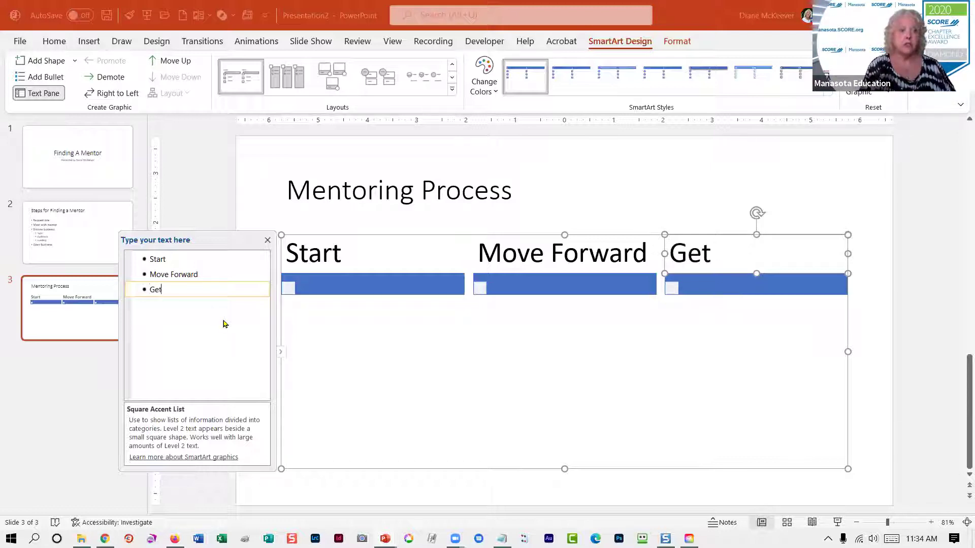
text(Customers)
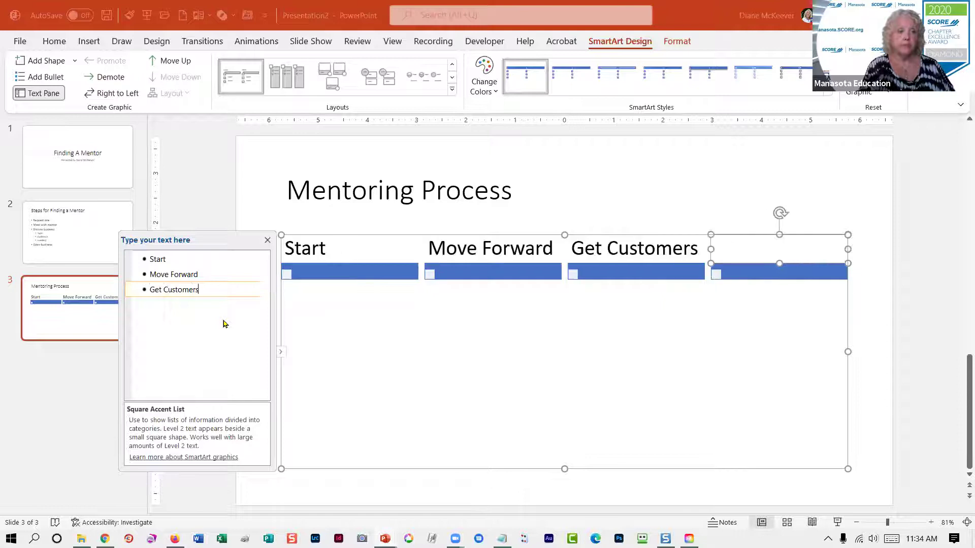
key(Return)
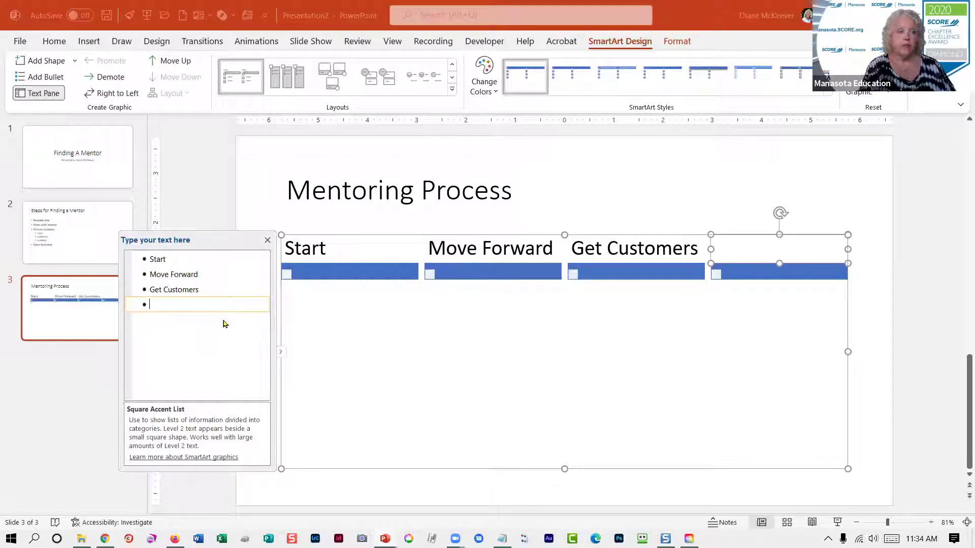
text(Be a s)
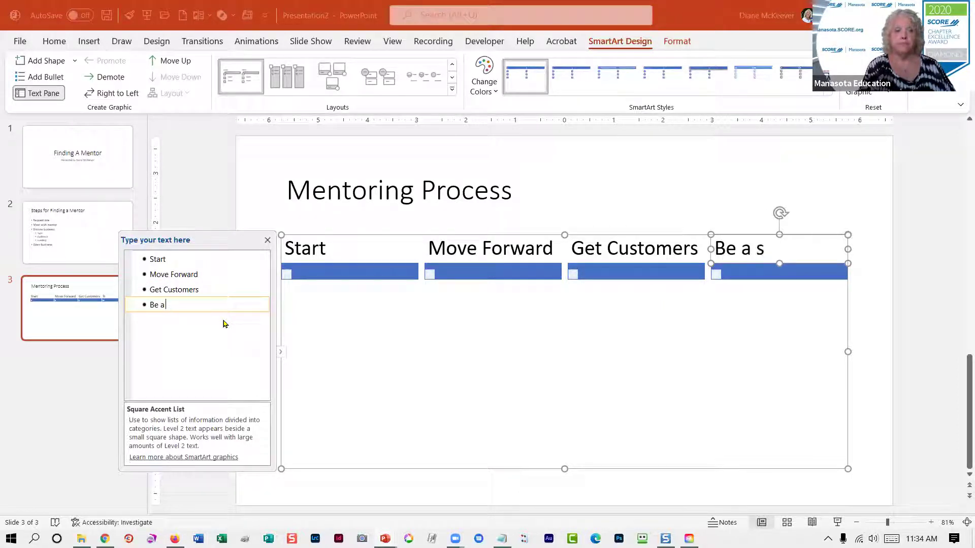
text(Success)
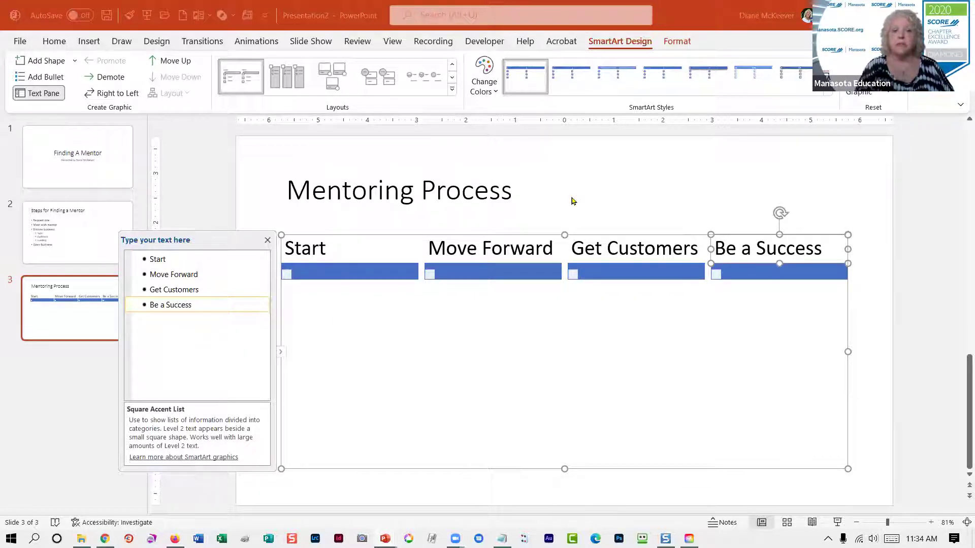
click(600, 185)
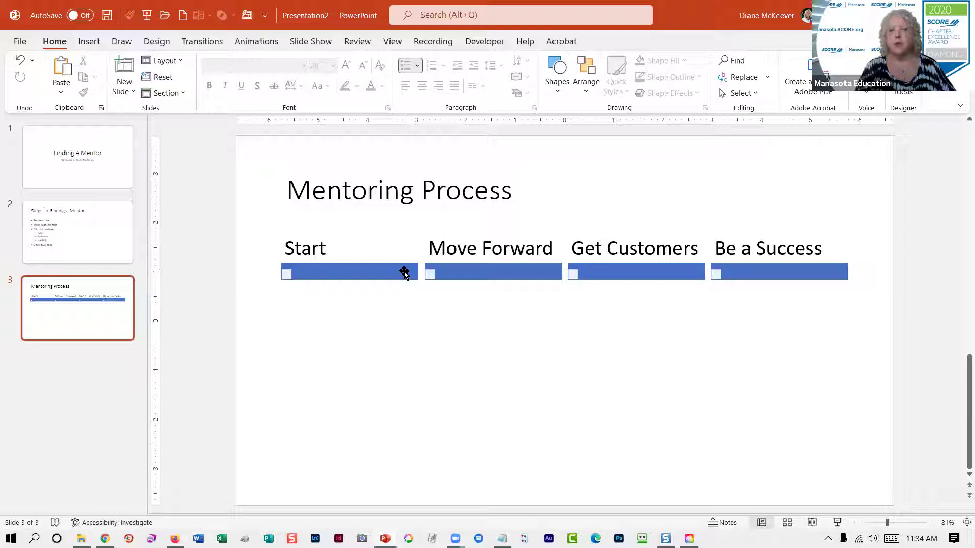
Step: Apply the Colorful Range - Accent Colors 3 to 4 colour scheme to the Mentoring Process SmartArt
click(477, 276)
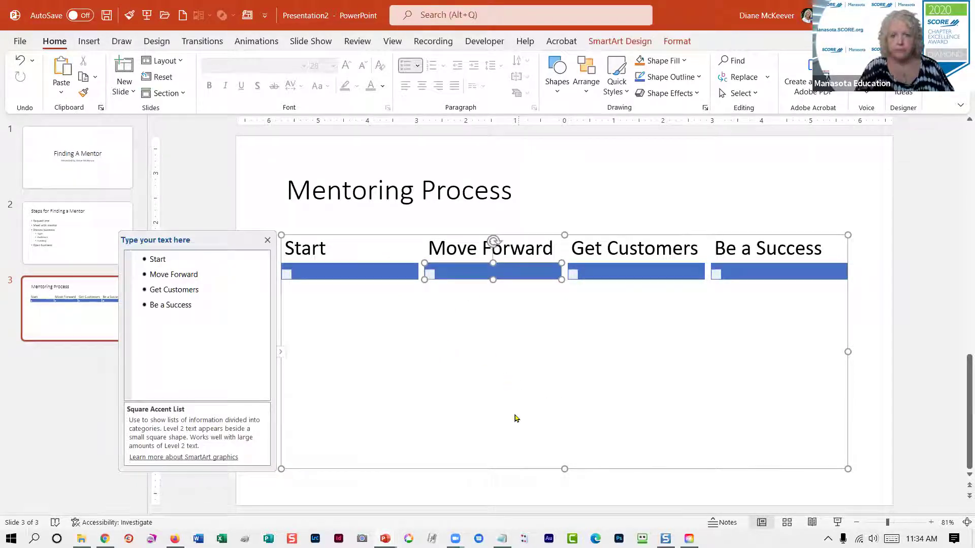
click(621, 42)
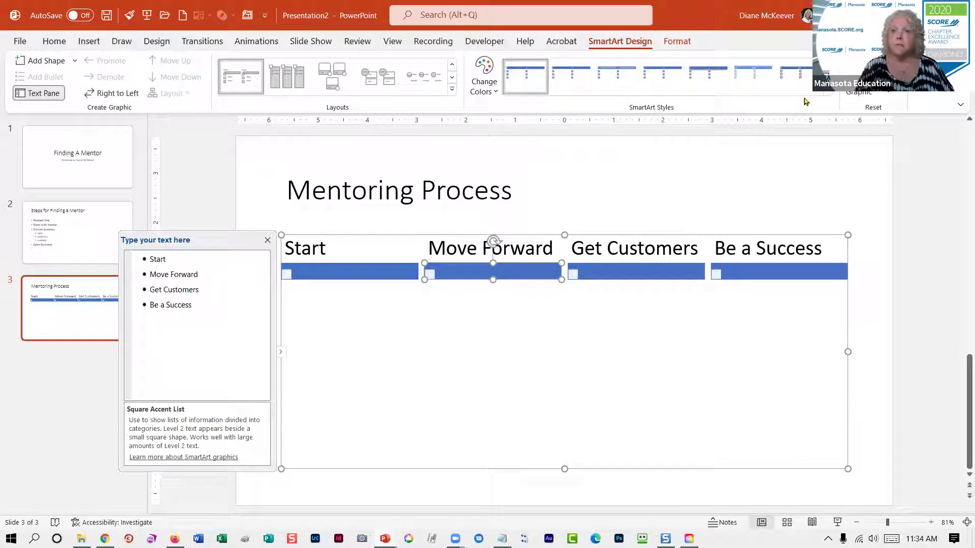
click(832, 90)
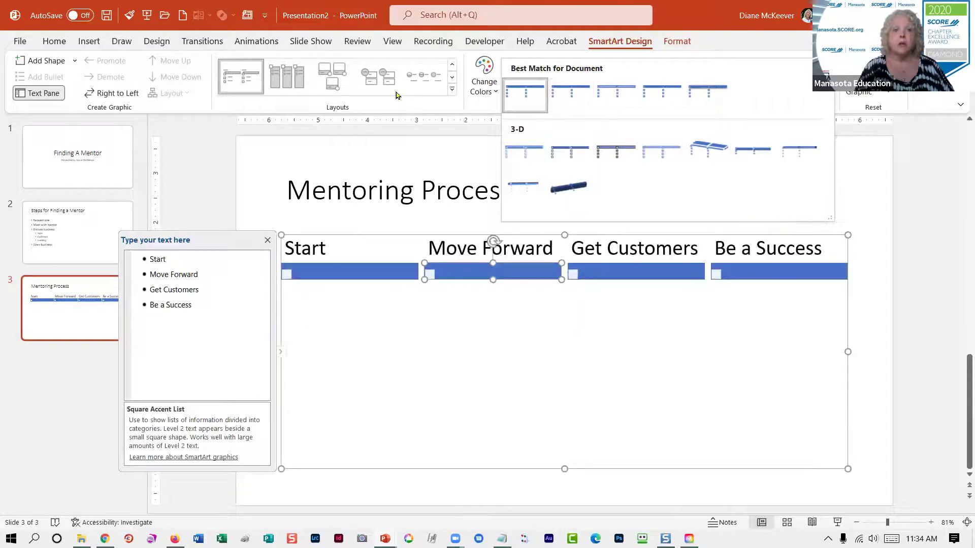
click(484, 76)
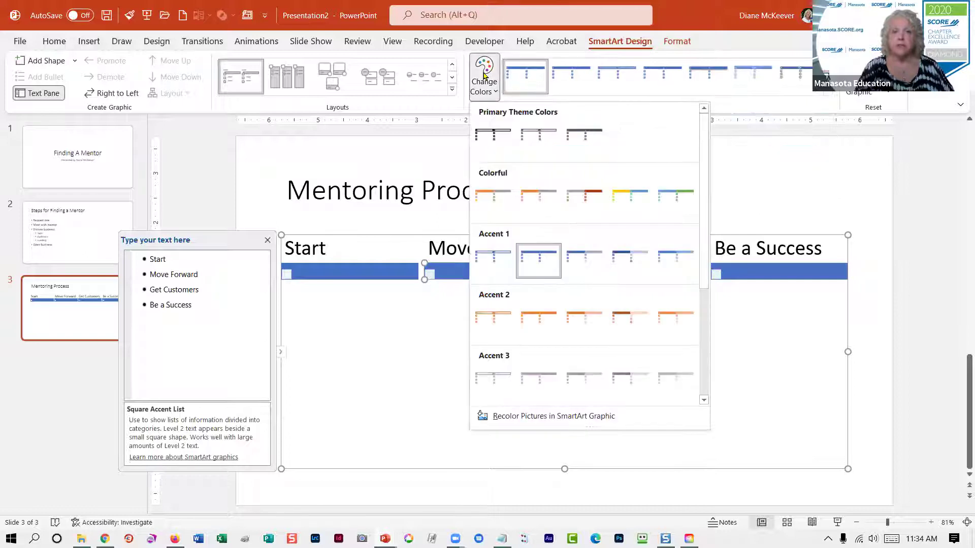
click(626, 198)
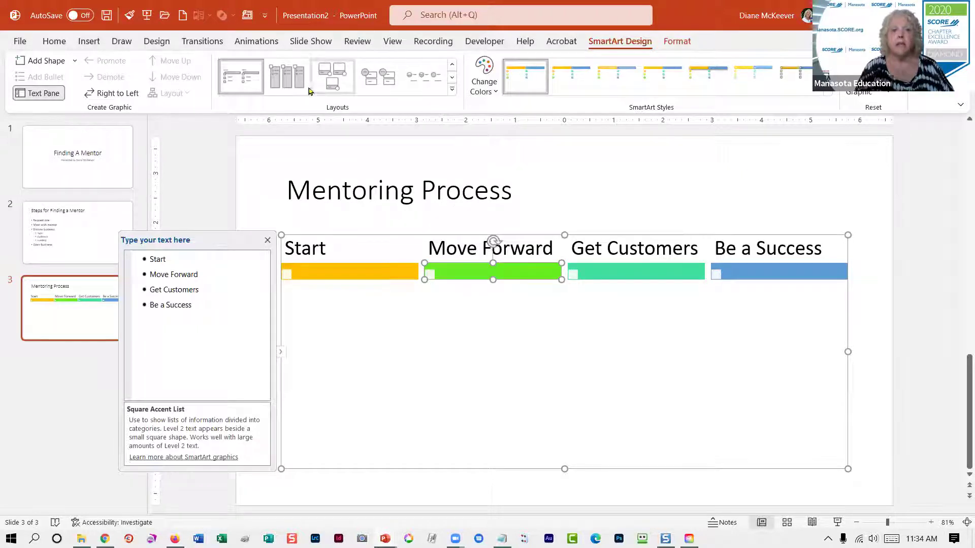
Step: Change the Mentoring Process SmartArt to the Segmented Process layout from the full layouts gallery
click(295, 77)
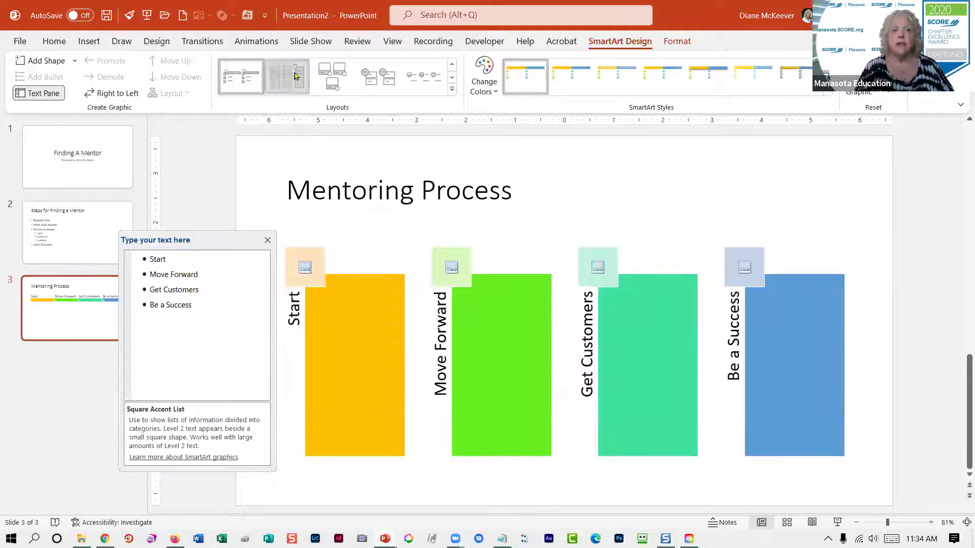
click(450, 90)
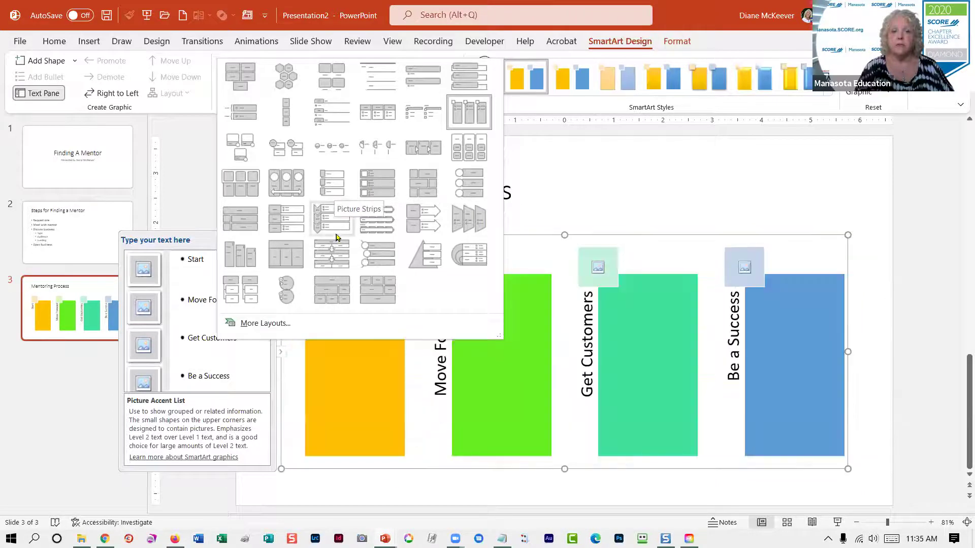
click(335, 261)
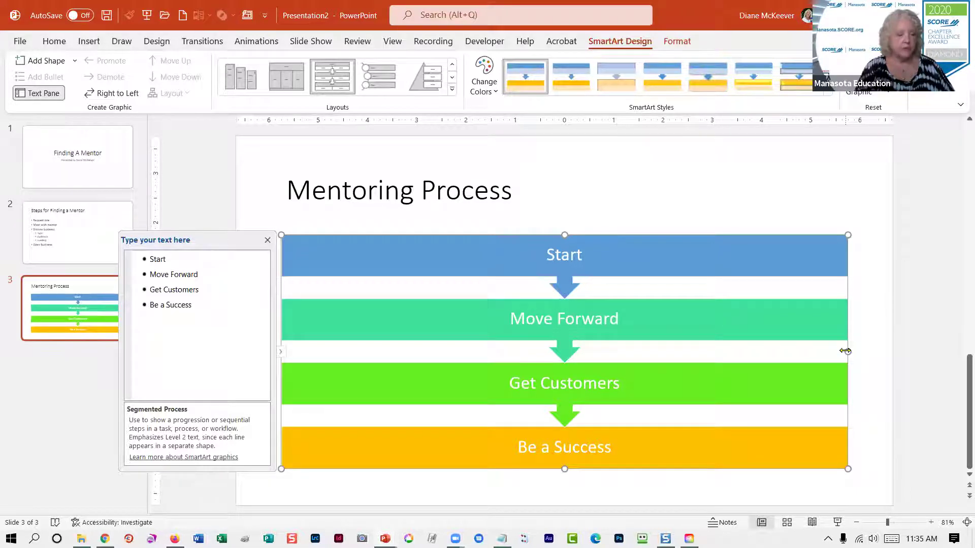
Step: Close the text outline and narrow the Mentoring Process diagram from its right edge
click(267, 240)
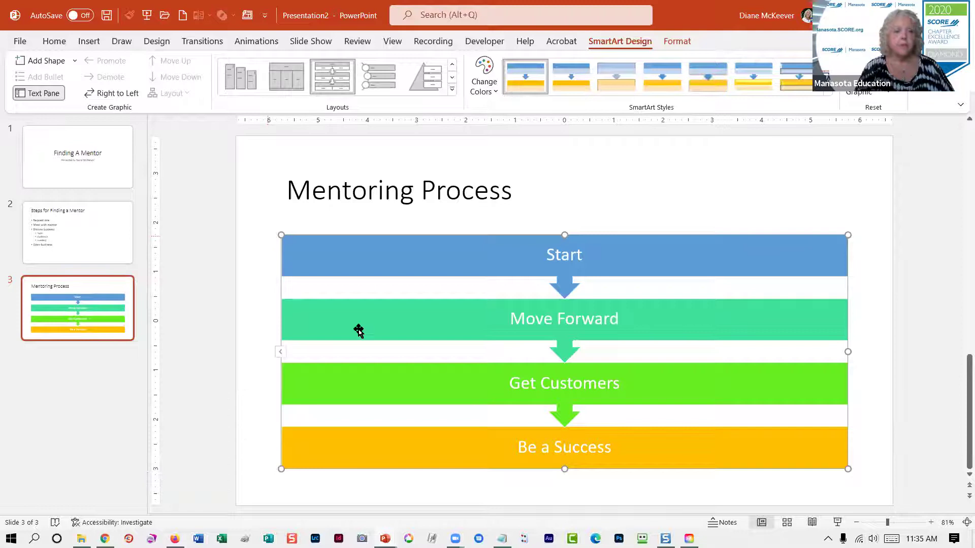
drag(846, 350, 784, 349)
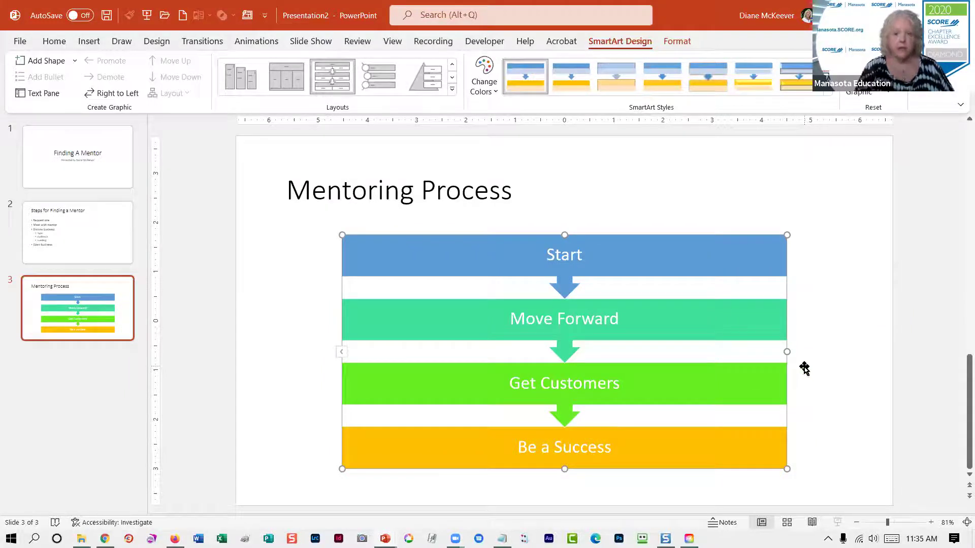
key(ctrl+z)
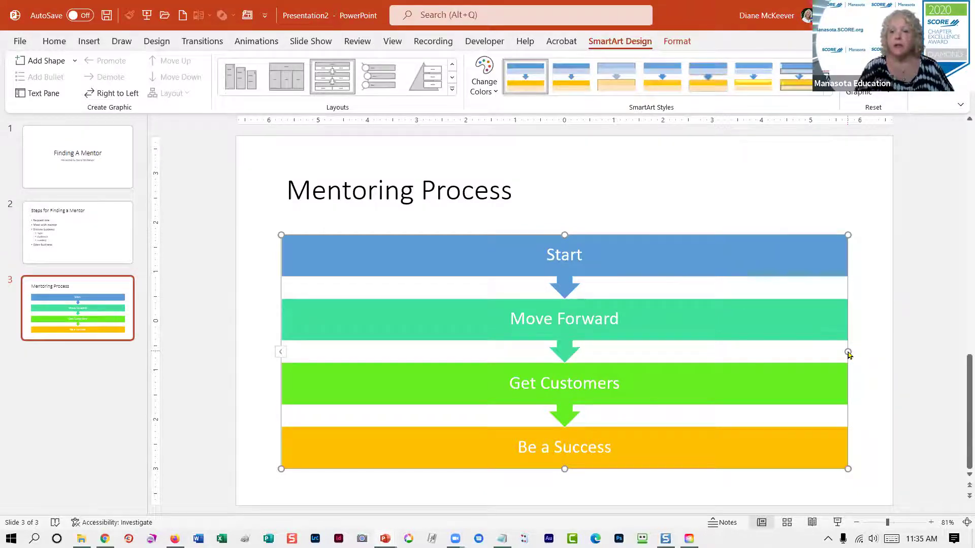
drag(847, 350, 735, 351)
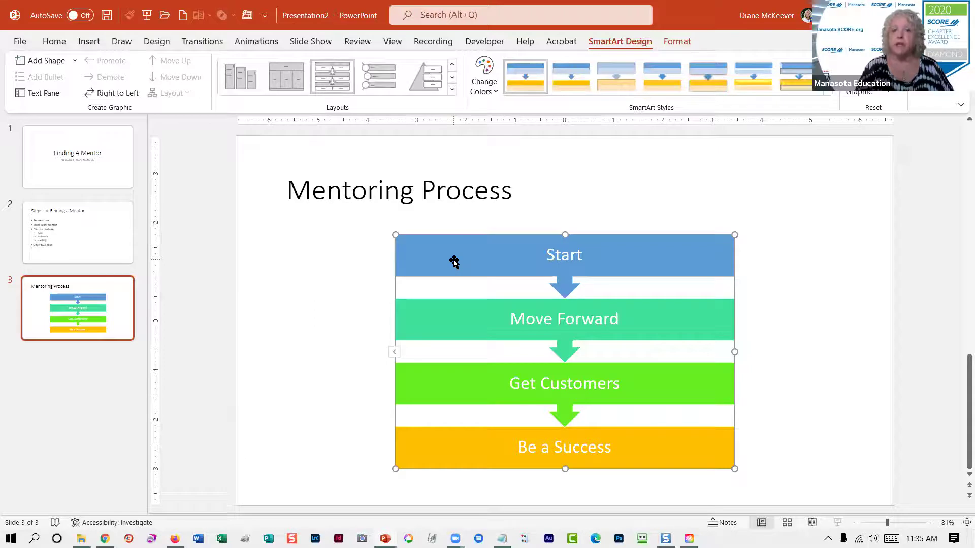
mouse_move(454, 261)
mouse_down()
mouse_move(378, 259)
mouse_move(455, 264)
mouse_up()
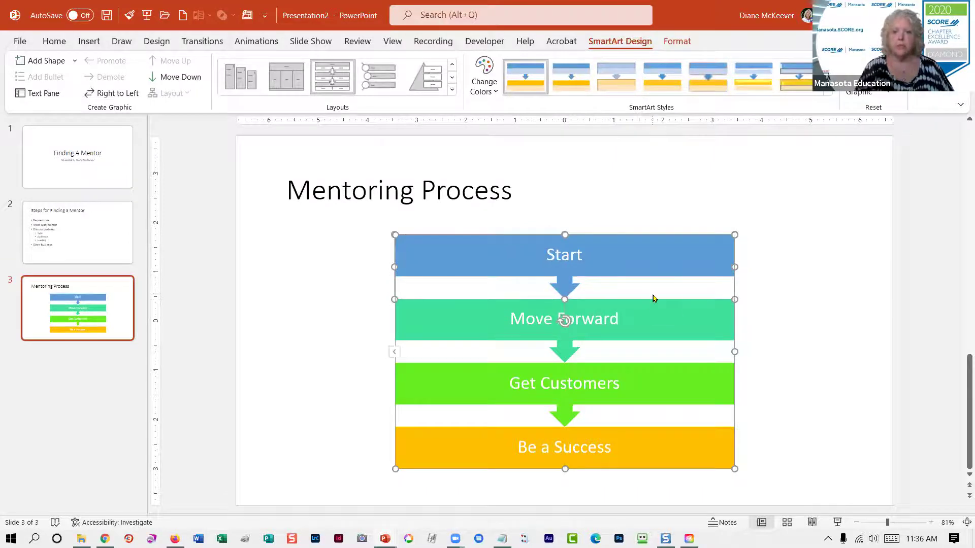
Step: Select the whole diagram and nudge it slightly to the right with the arrow keys
click(780, 314)
click(705, 293)
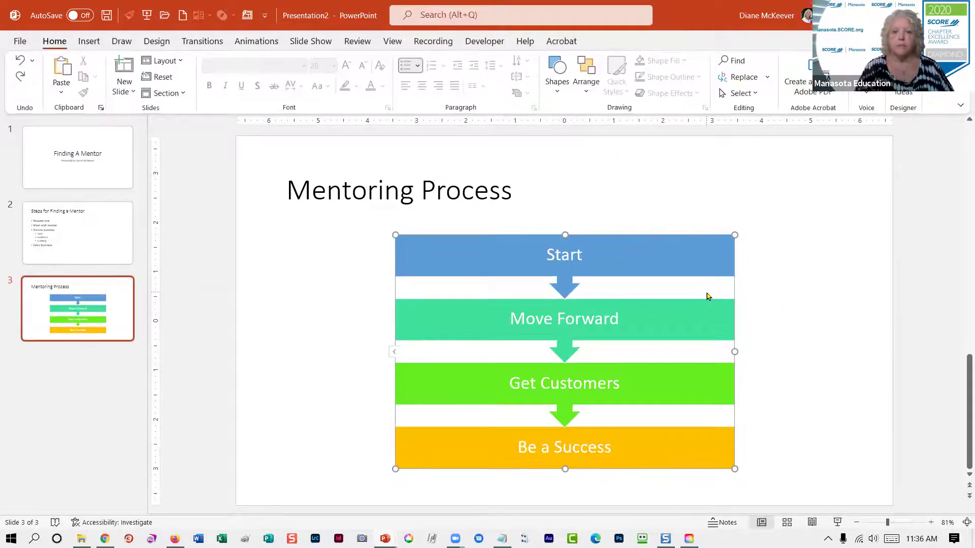
click(683, 317)
drag(683, 317, 777, 331)
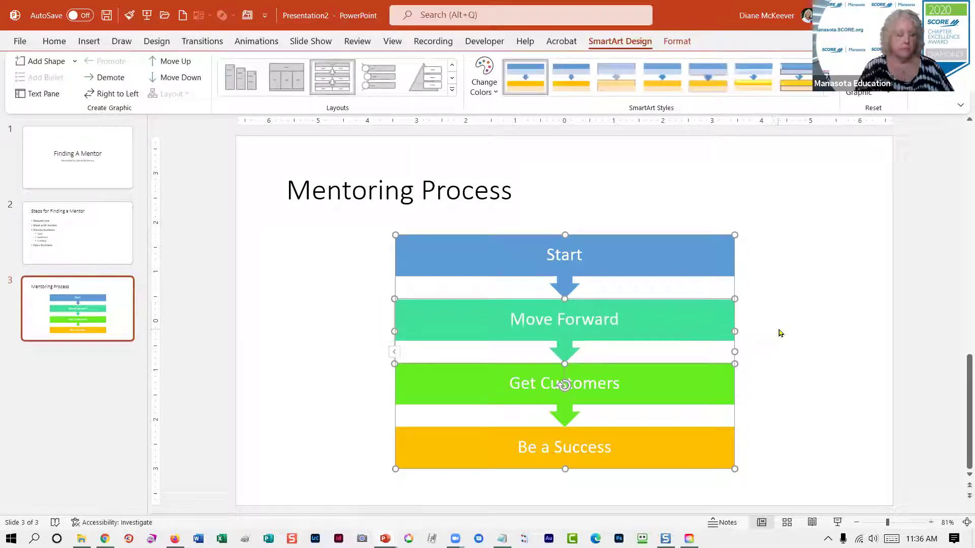
click(778, 306)
click(711, 285)
click(774, 296)
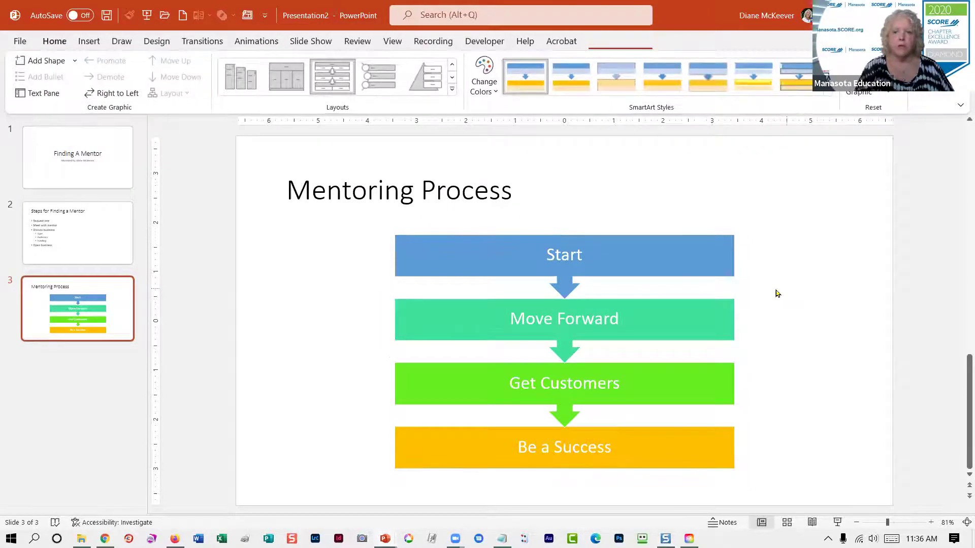
click(696, 280)
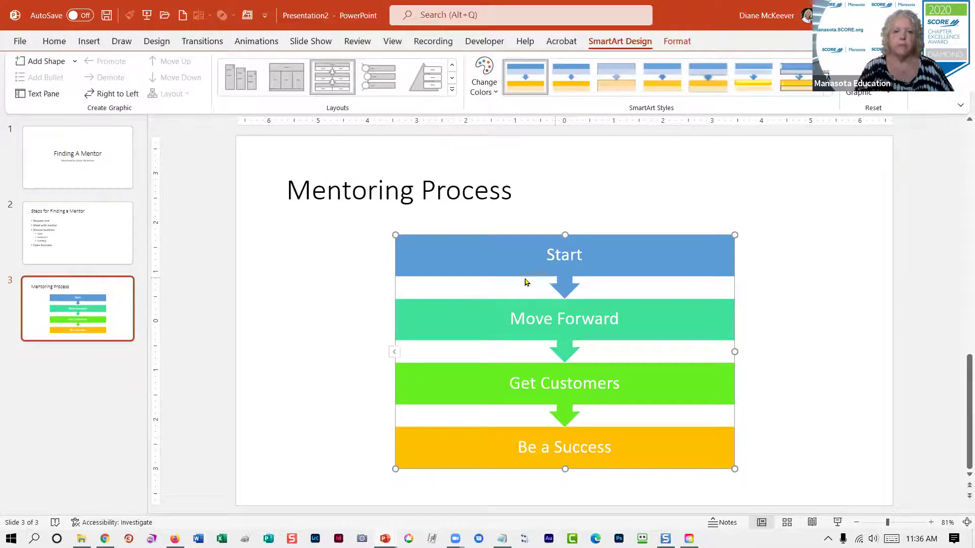
key(Left)
key(Left)
key(Left)
key(Left)
key(Left)
key(Left)
key(Left)
key(Left)
key(Left)
key(Left)
key(Left)
key(Left)
key(Left)
key(Left)
key(Left)
key(Left)
key(Left)
key(Left)
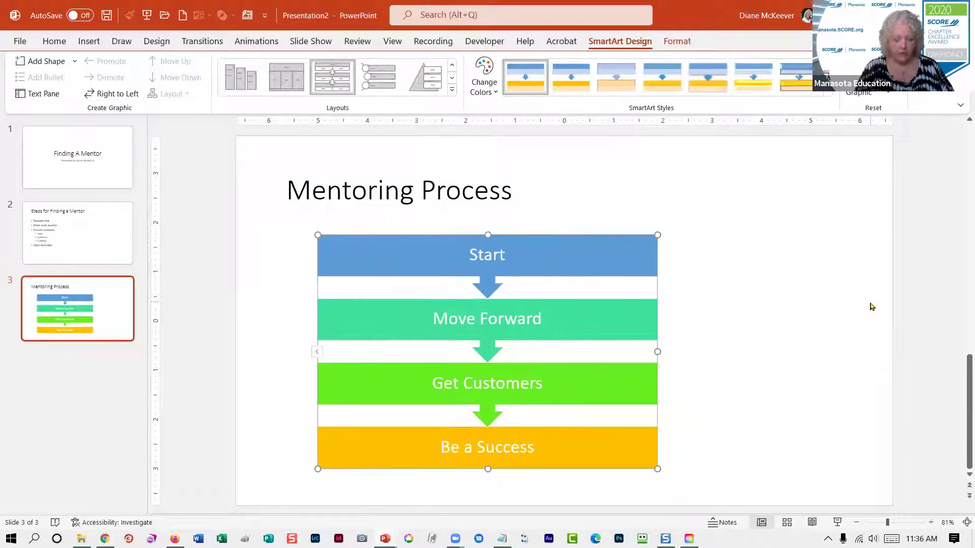
key(Right)
key(Right)
key(Right)
key(Right)
key(Right)
key(Right)
key(Right)
key(Right)
key(Right)
key(Right)
key(Right)
key(Right)
key(Right)
key(Right)
key(Right)
key(Right)
key(Right)
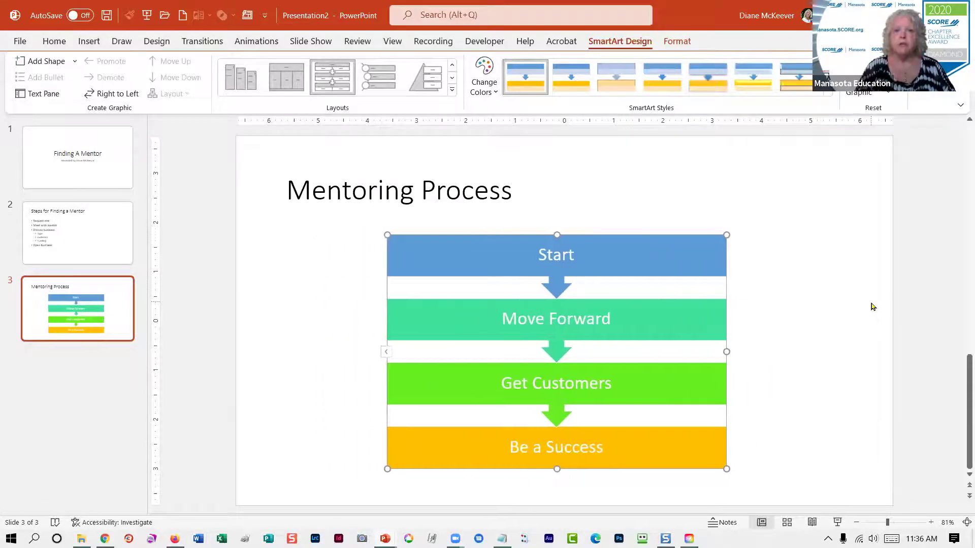
click(822, 322)
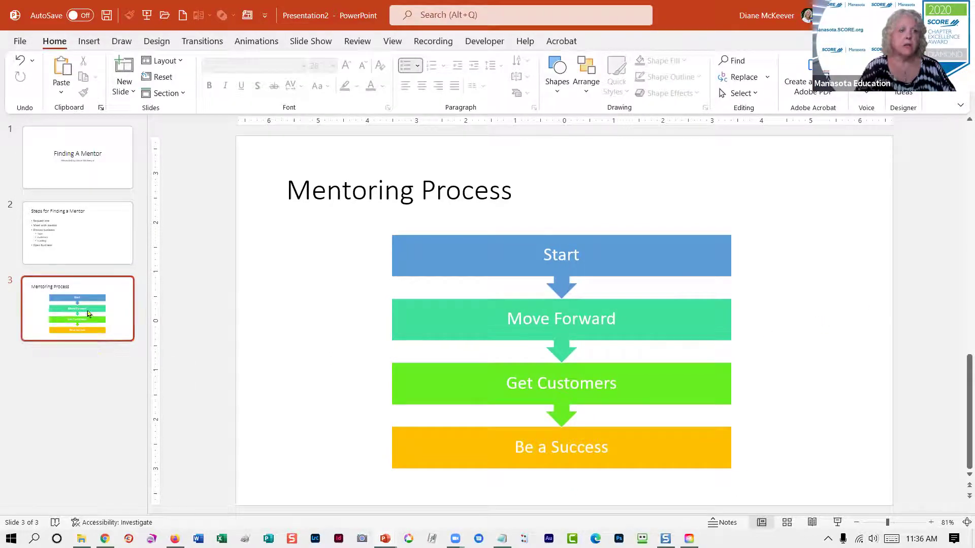
Step: Add a new slide titled 'Financing' and set up a 3-column, 2-row table in it
click(120, 72)
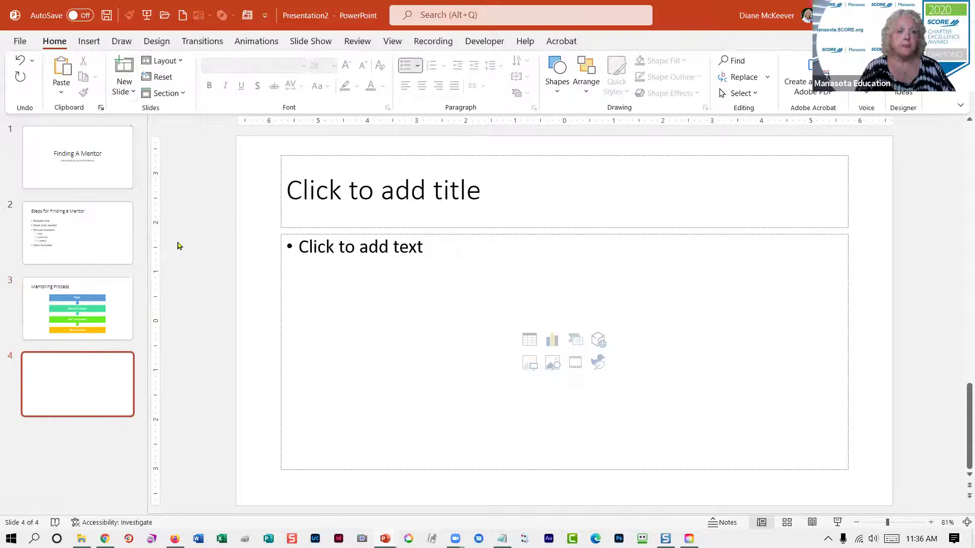
click(360, 198)
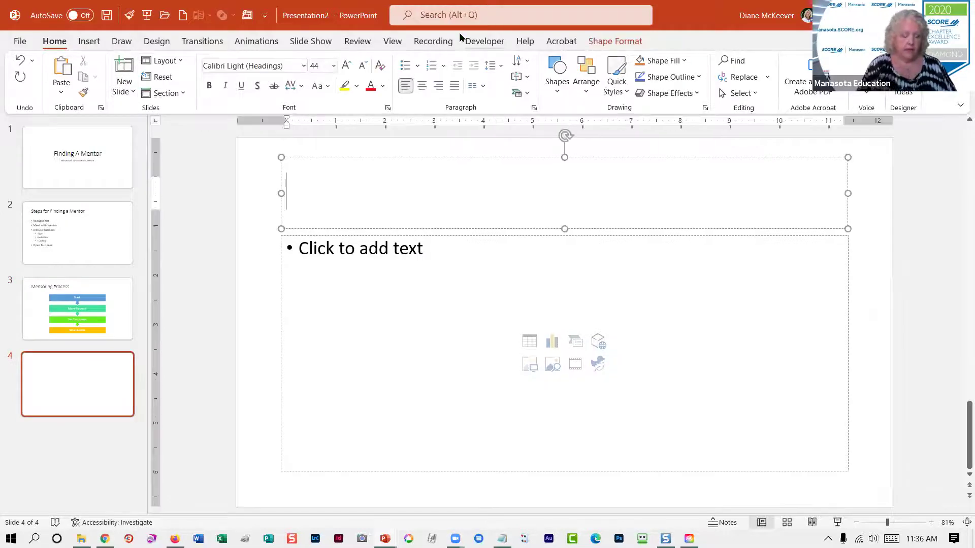
text(Financing)
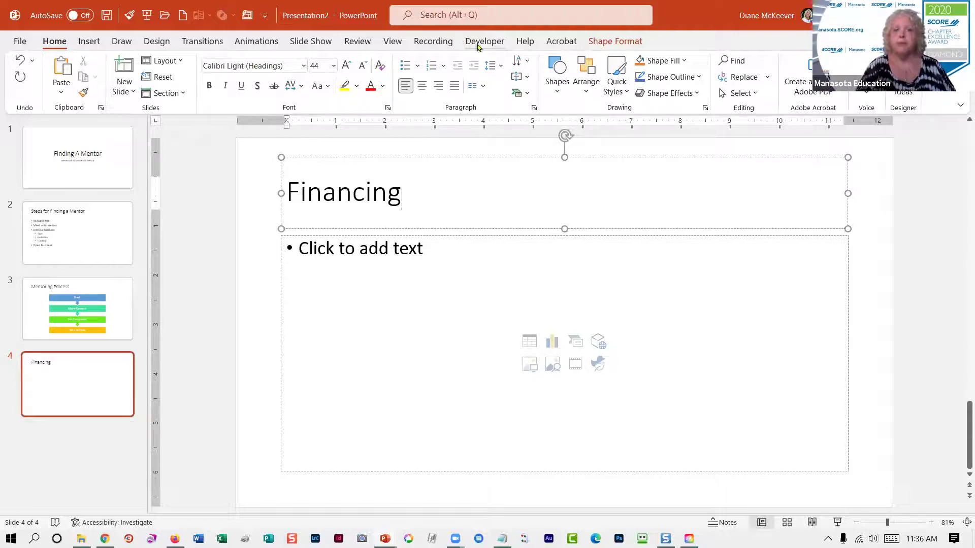
click(529, 342)
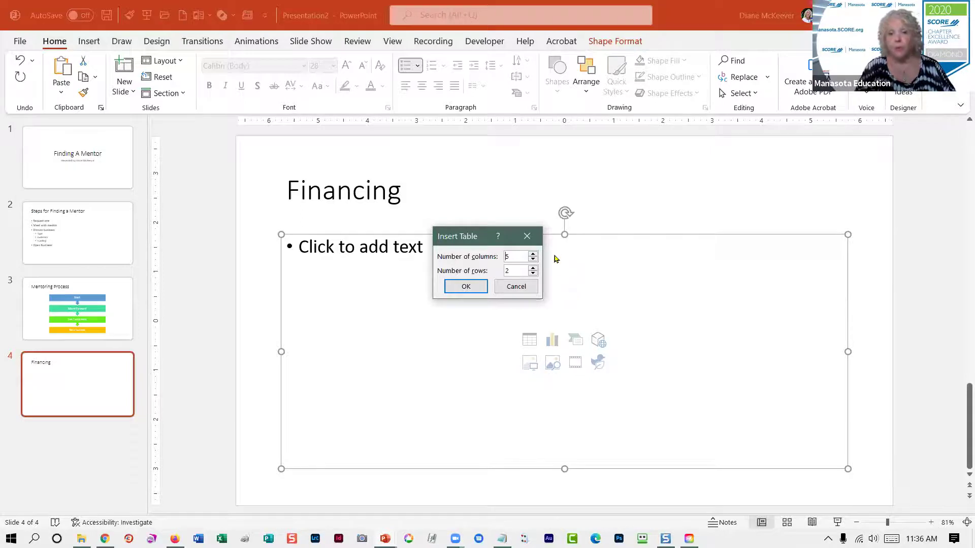
double_click(532, 261)
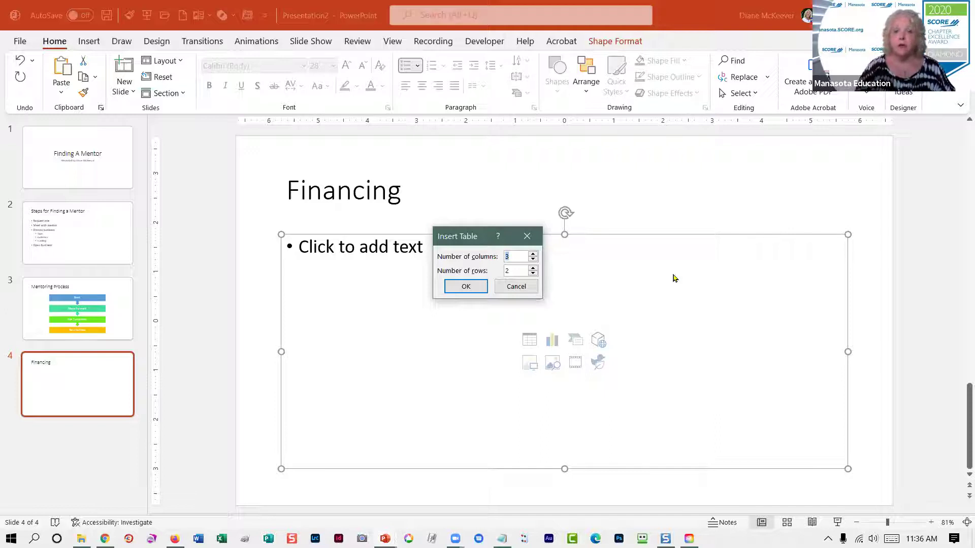
Step: Insert the table and enter the headers Categories, 2020 and 2021
click(465, 288)
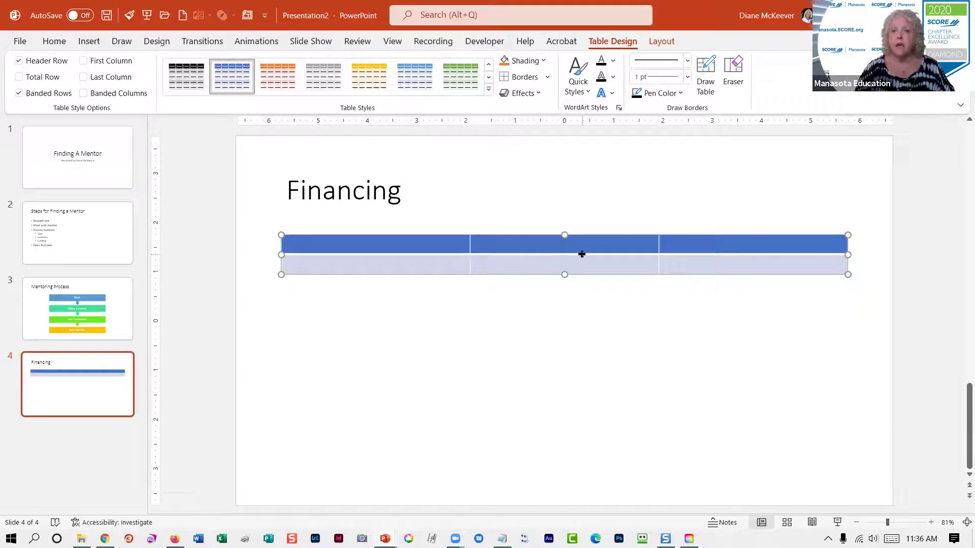
click(433, 245)
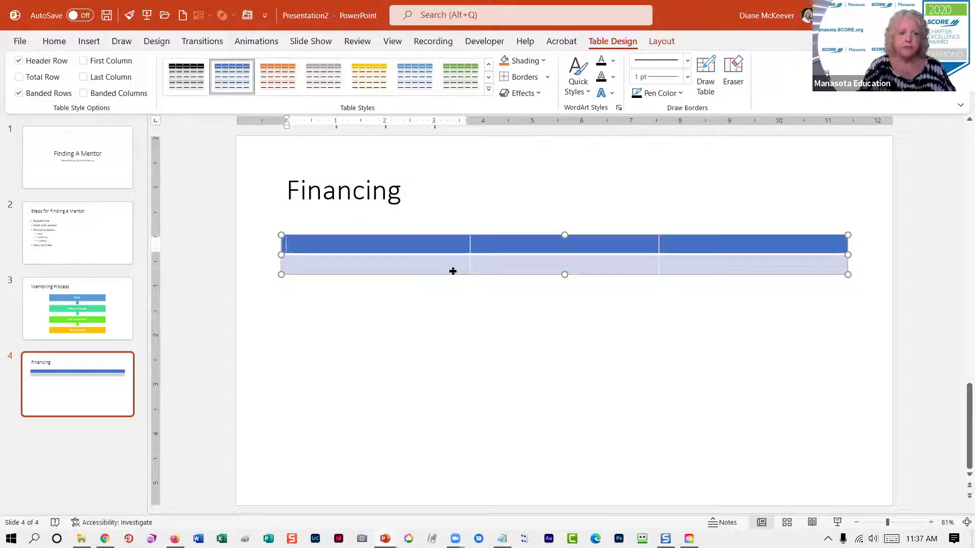
text(Cat)
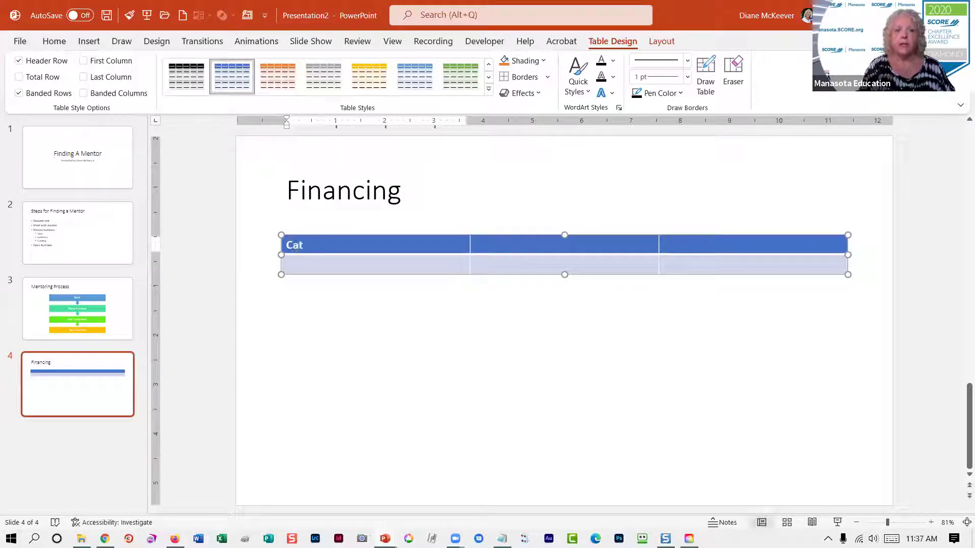
text(egories)
key(Tab)
text(200)
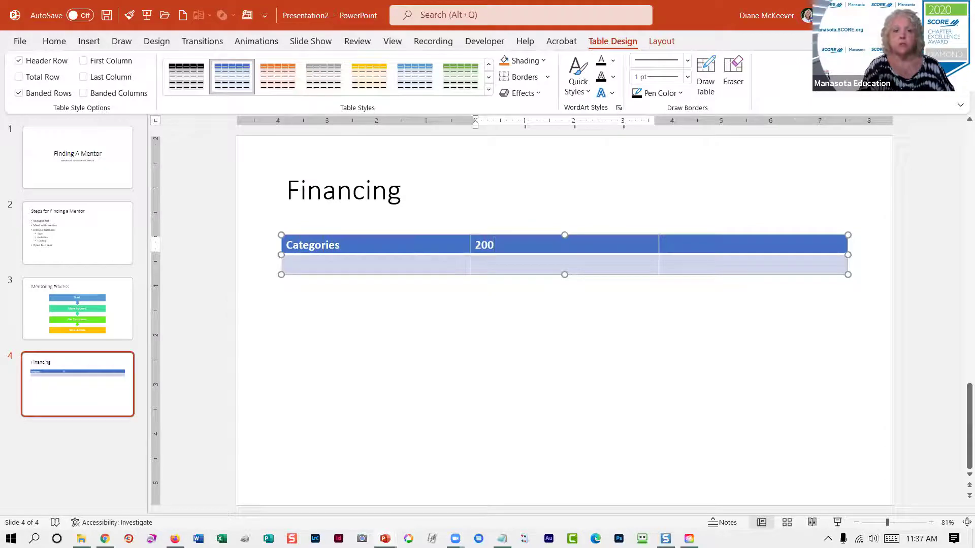
key(BackSpace)
text(20)
key(Tab)
text(2021)
key(Tab)
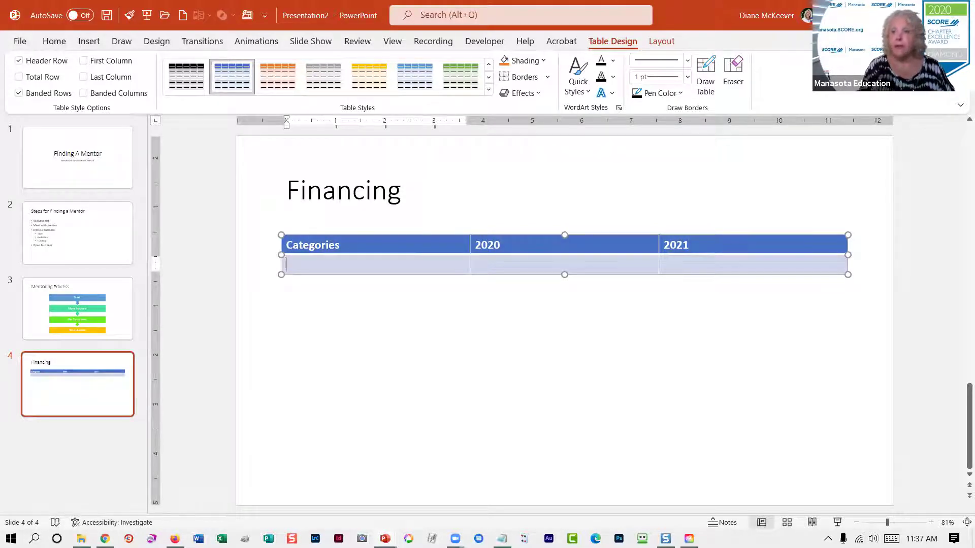
Step: Fill the SBA row with 500 and 2,000
text(SBA)
key(Tab)
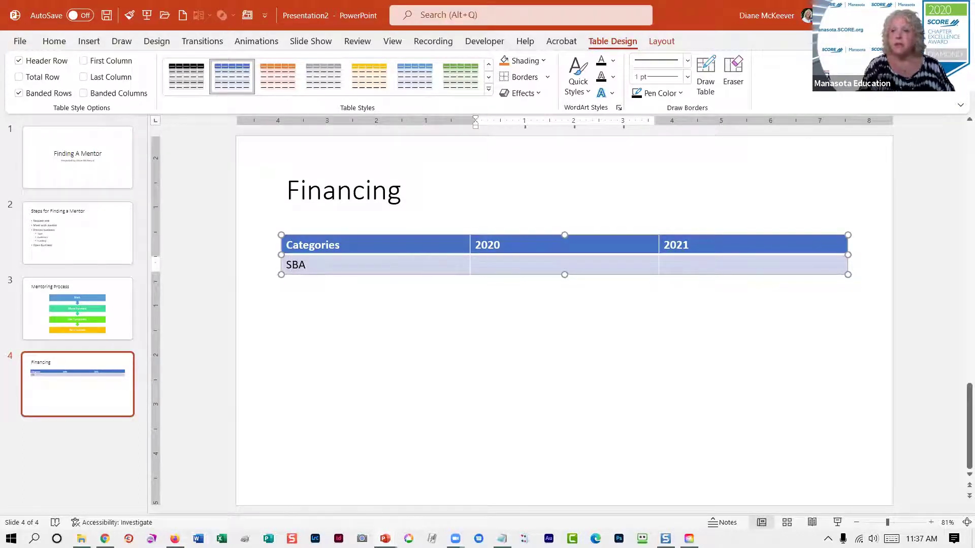
text(500)
key(Tab)
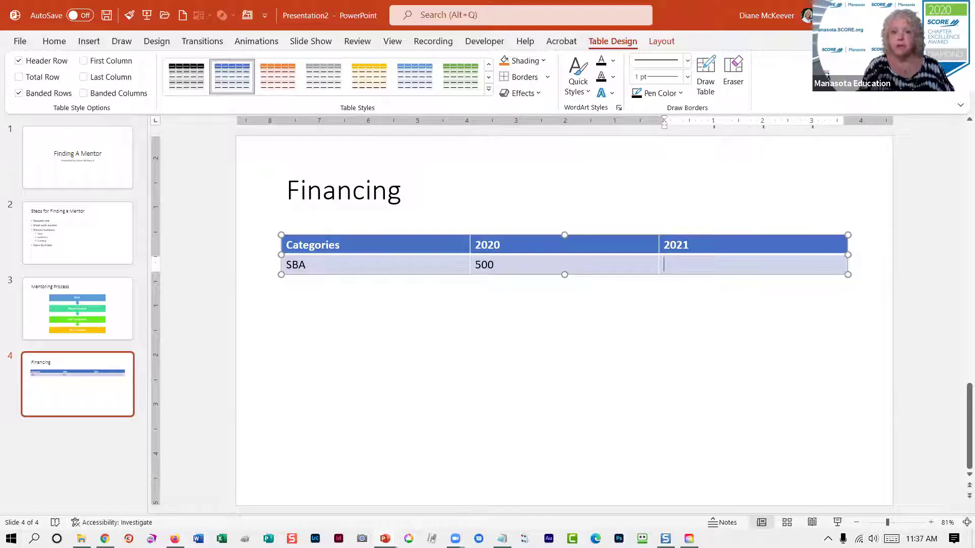
text(2,000)
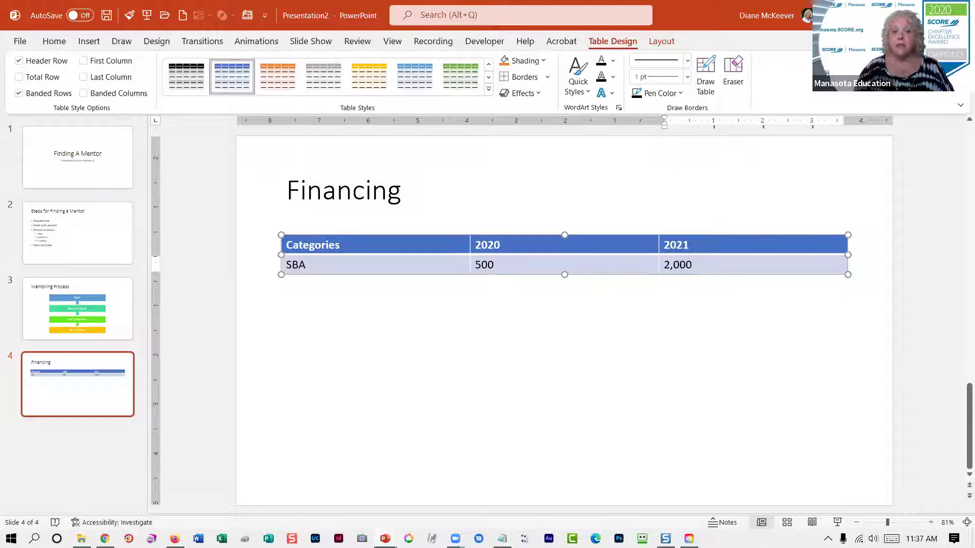
Step: Add a Bank row with 250 and 1,000
key(Tab)
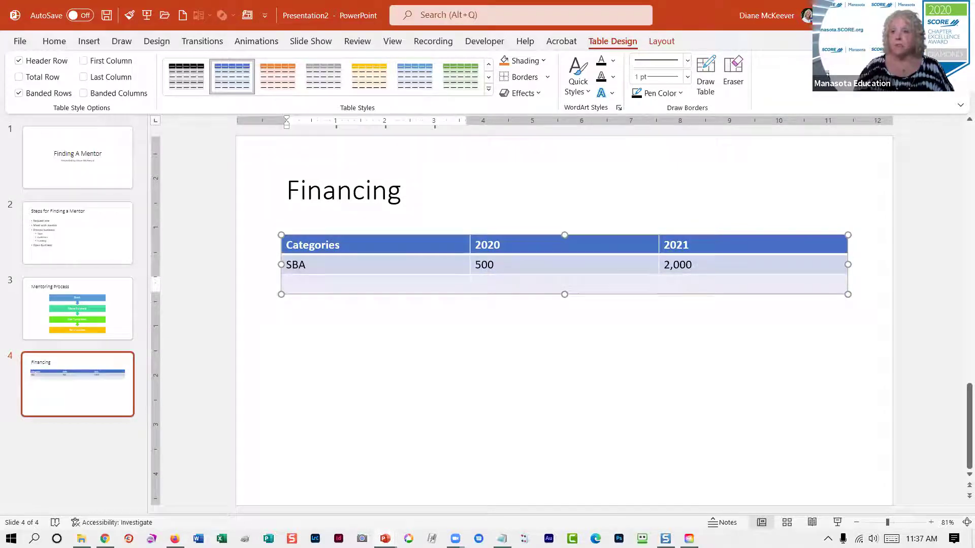
text(Bank)
key(Tab)
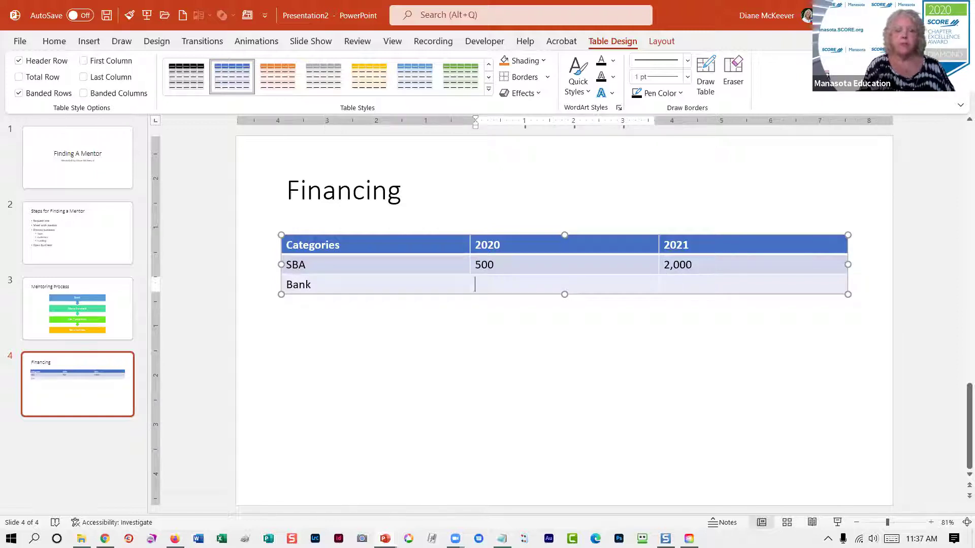
text(250)
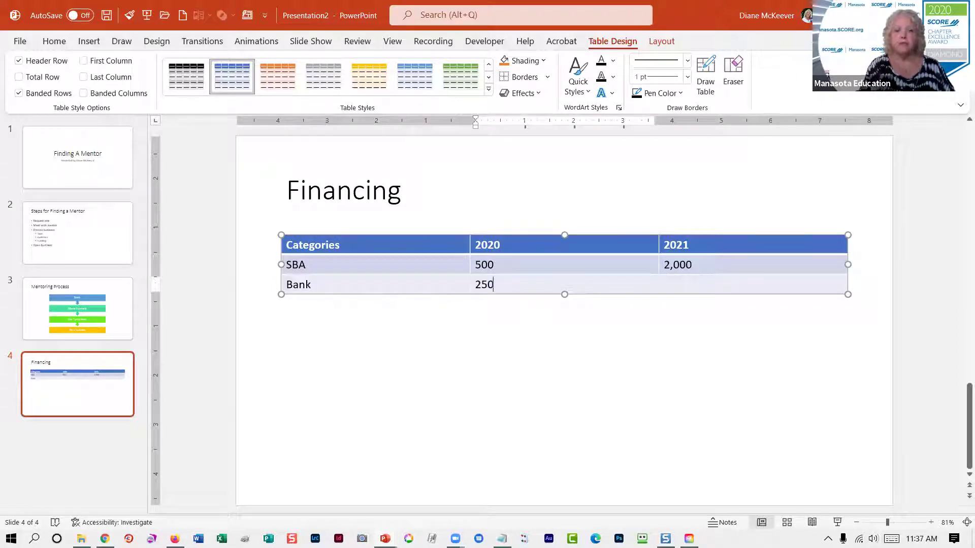
key(Tab)
text(1,000)
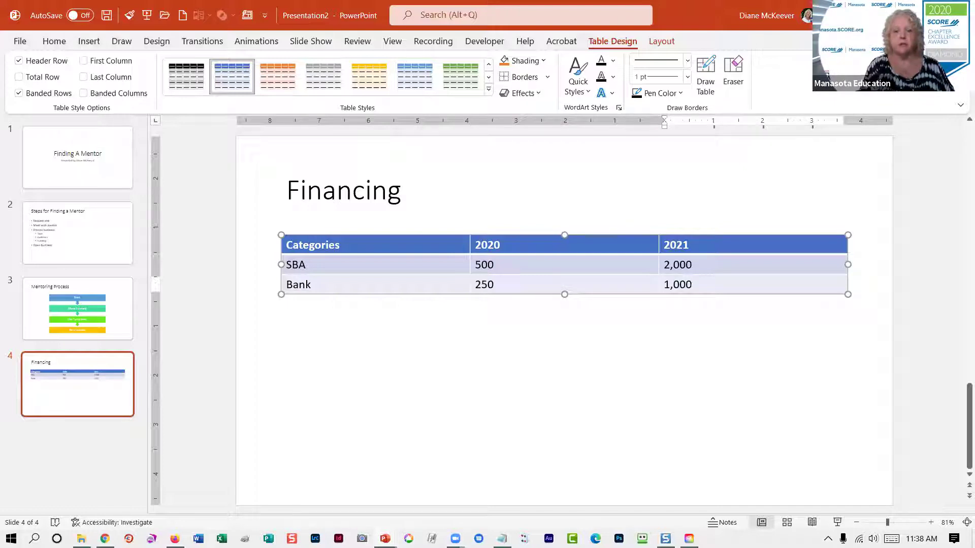
Step: Add a Loan Shark row with 1000 and 25
key(Tab)
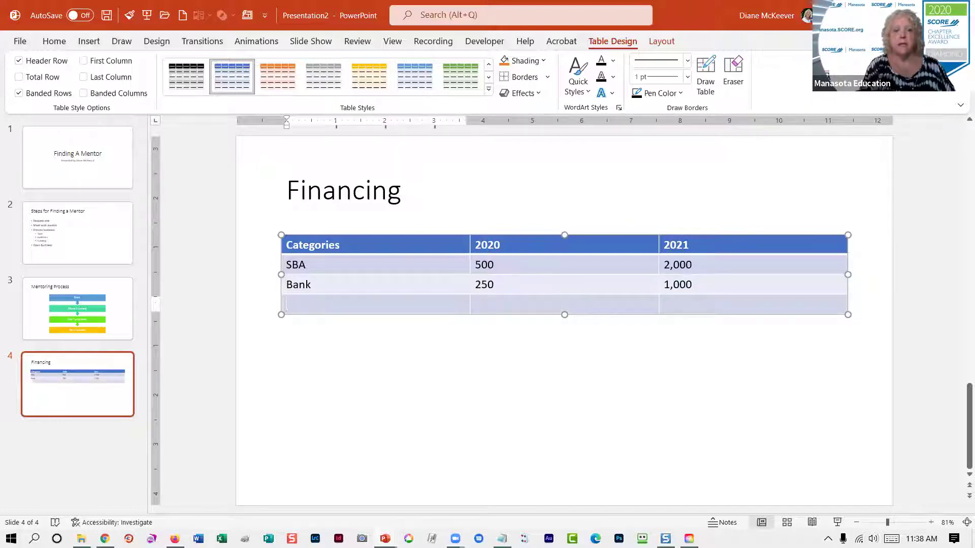
text(Loan)
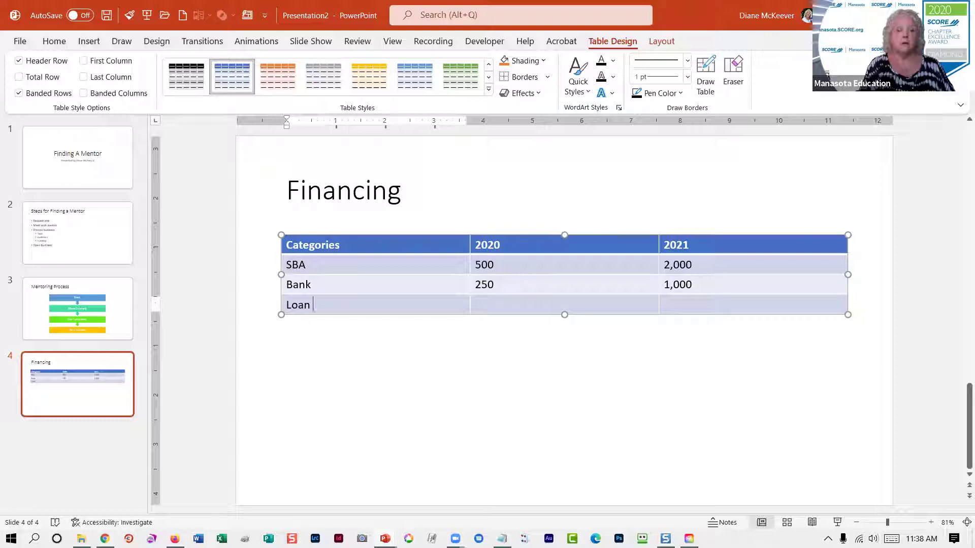
text( Shark)
key(Tab)
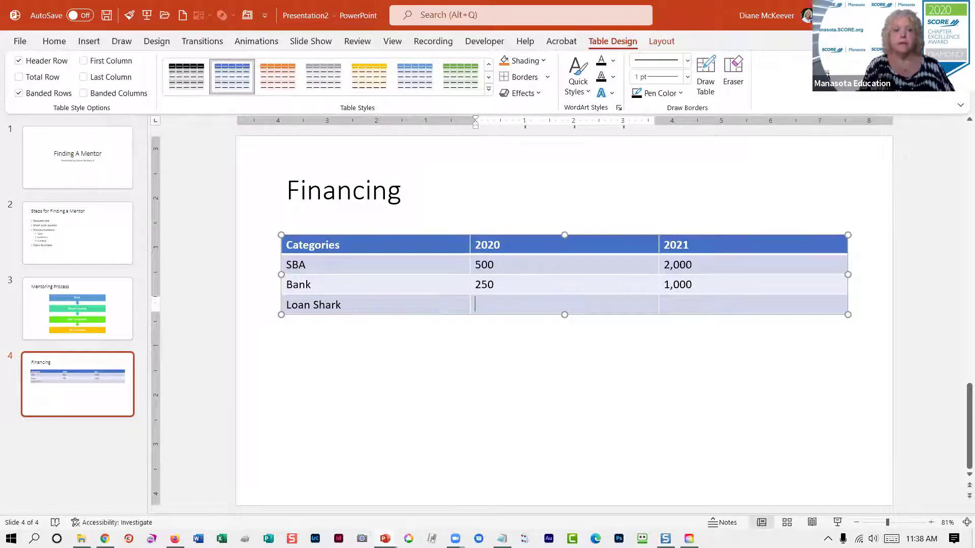
text(1000)
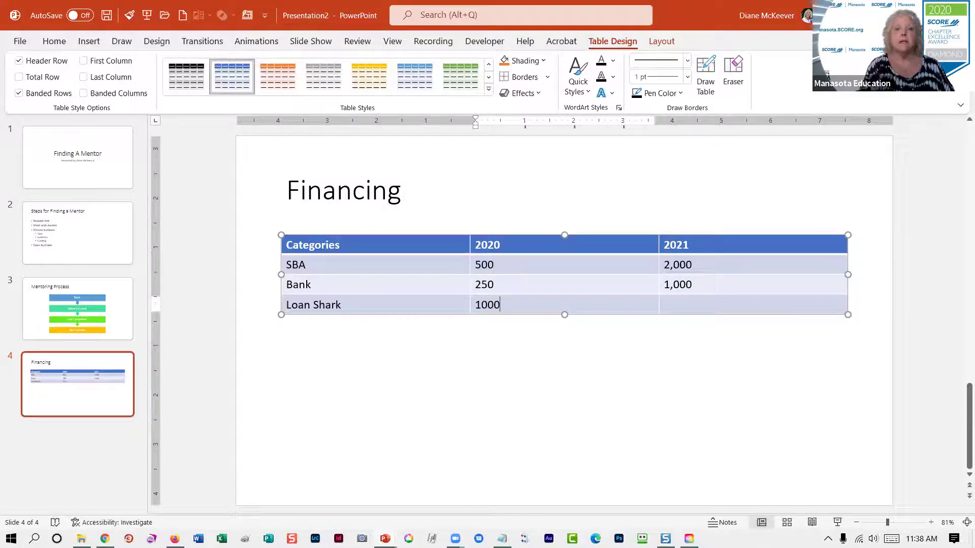
key(Tab)
text(25)
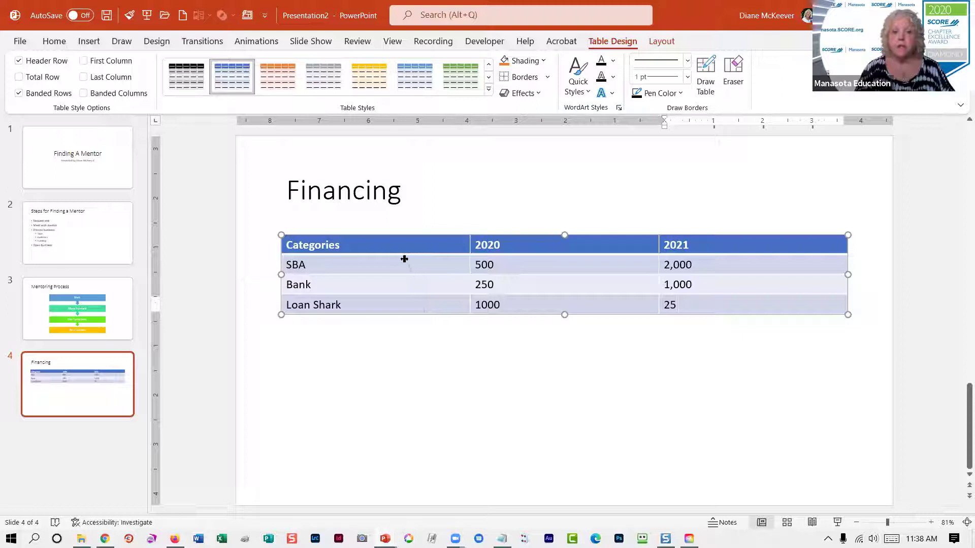
Step: Narrow the Categories and 2020 columns and pull in the table's right edge
drag(470, 259, 404, 259)
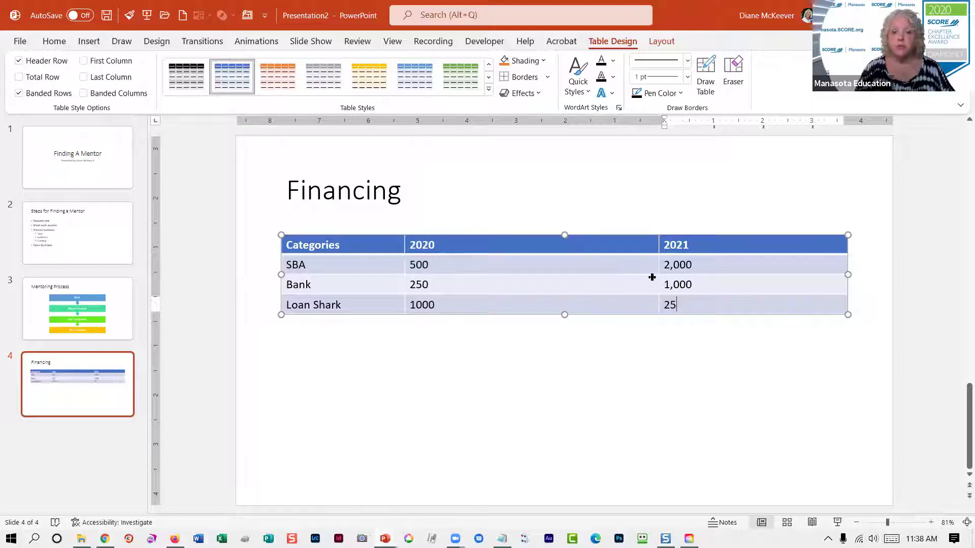
drag(541, 271, 503, 270)
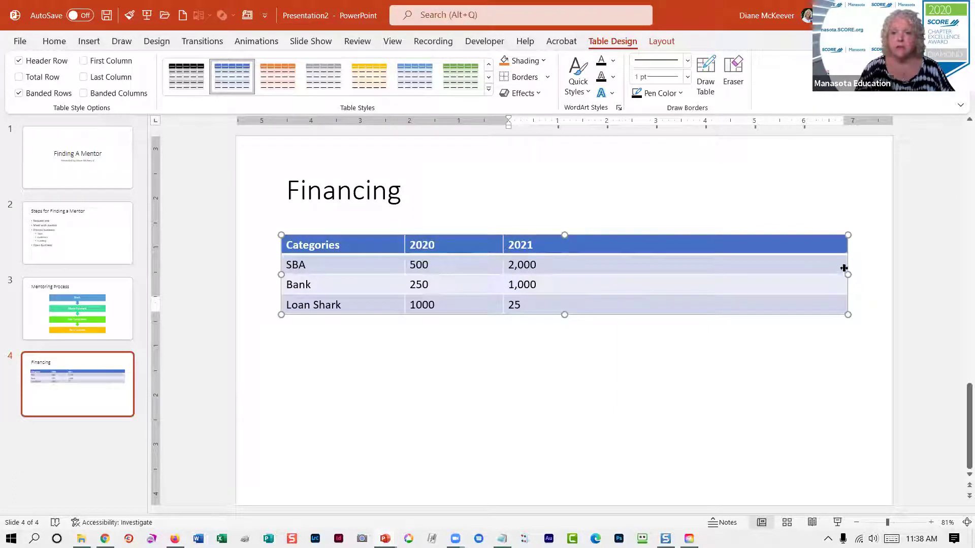
drag(846, 270, 824, 274)
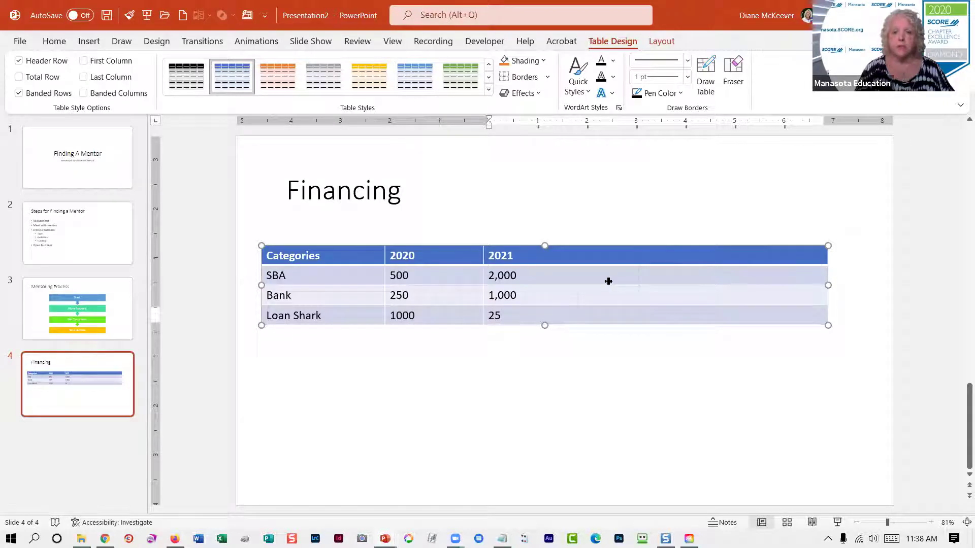
key(ctrl+z)
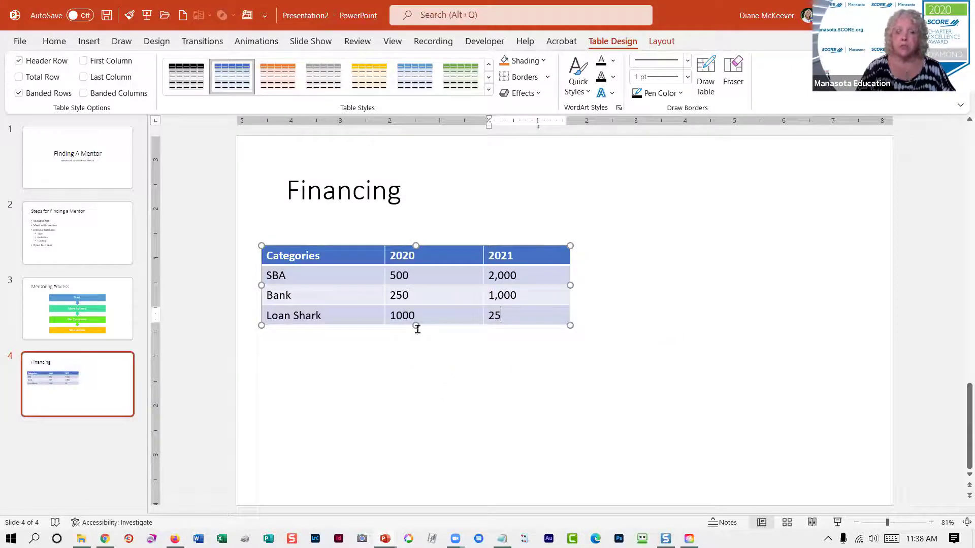
drag(396, 253, 495, 252)
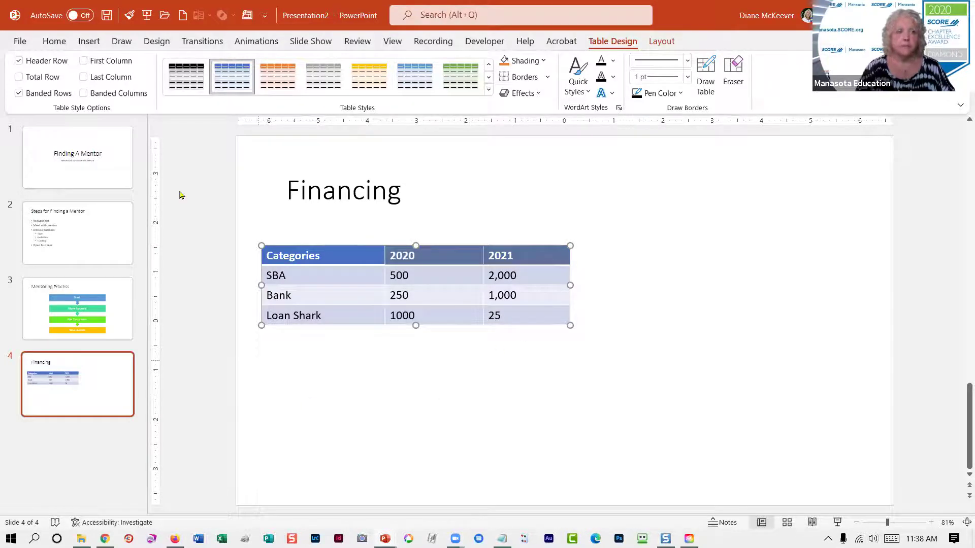
Step: Centre the 2020 and 2021 headings, right-align their figures, and shift the table right and down
click(50, 44)
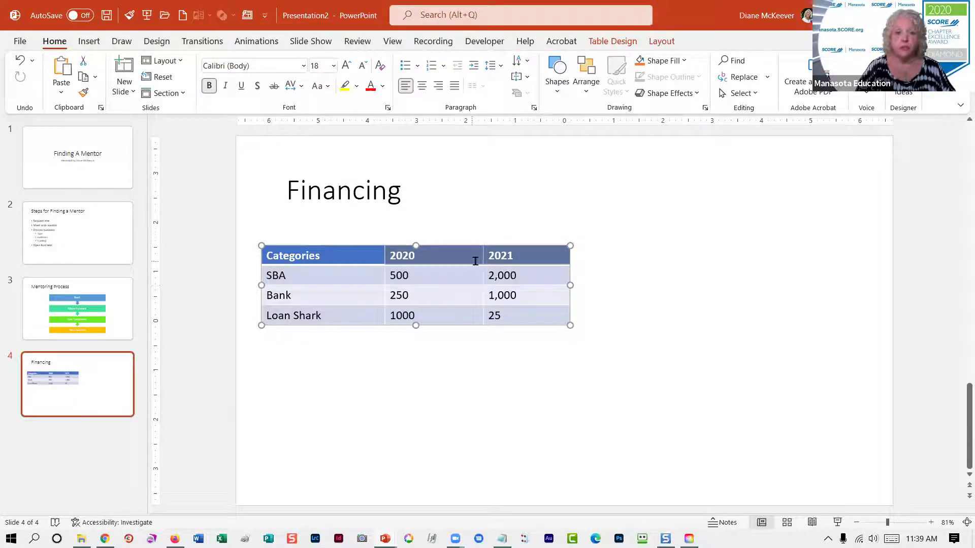
click(422, 85)
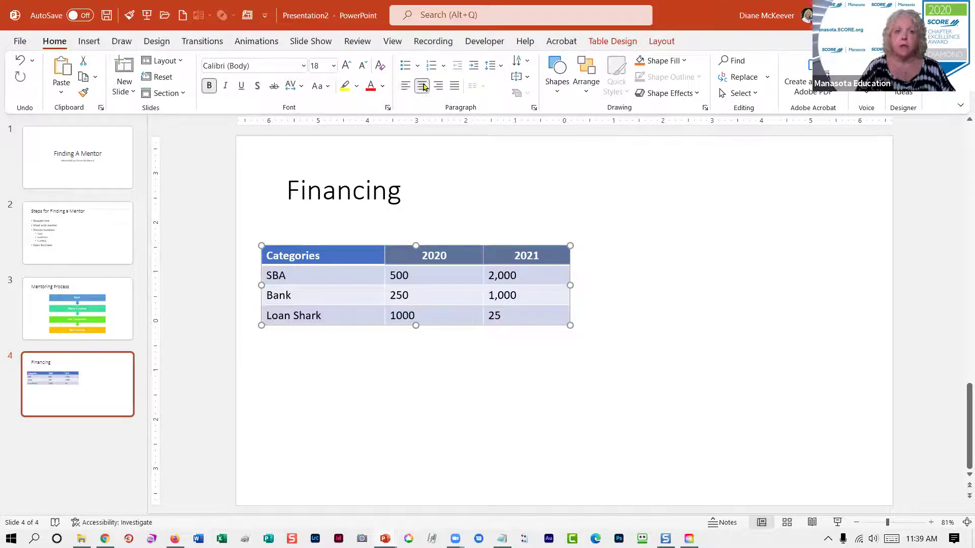
drag(425, 276, 511, 309)
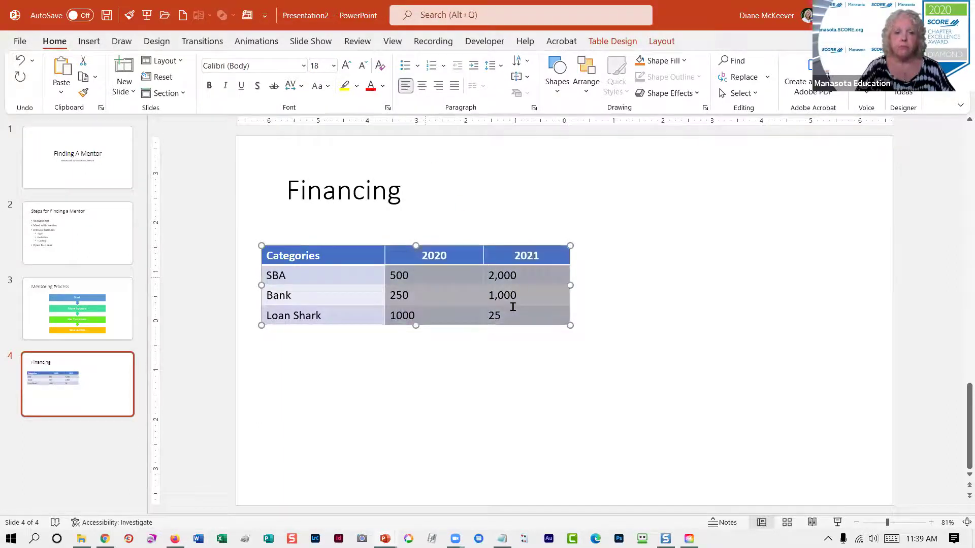
click(438, 85)
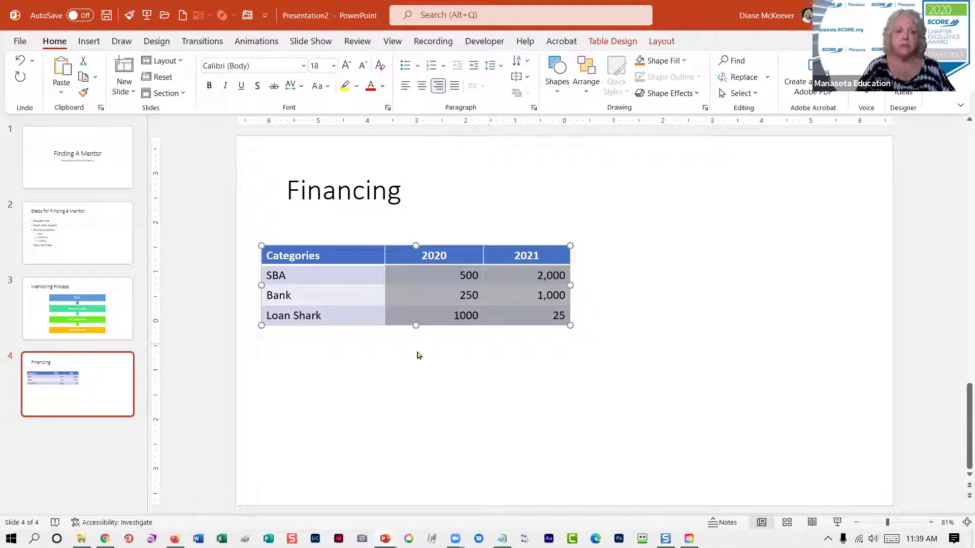
drag(363, 245, 487, 258)
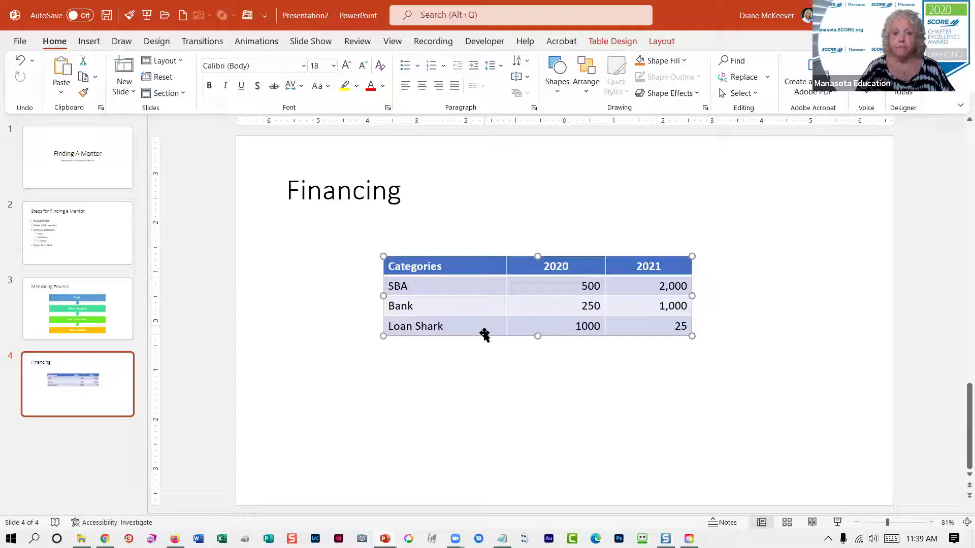
drag(484, 333, 490, 339)
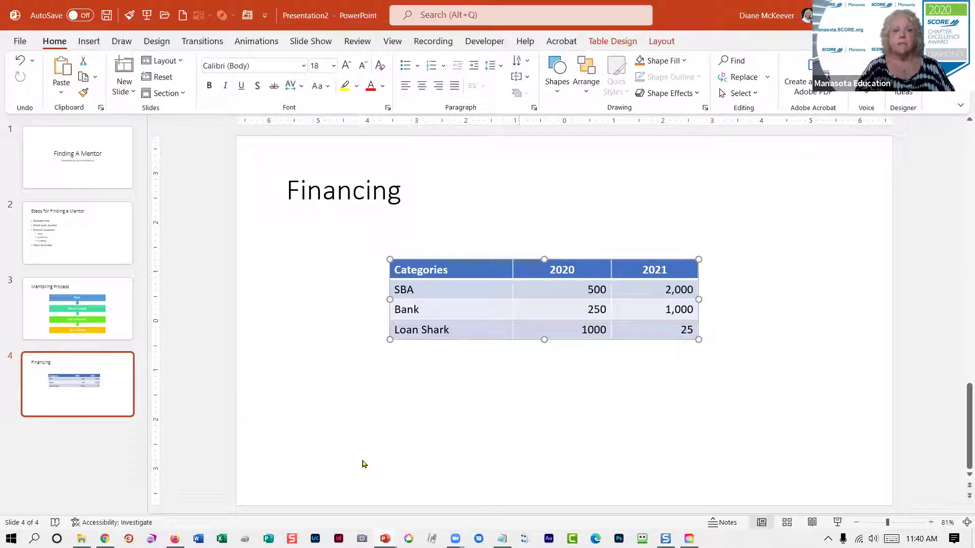
Step: Switch to Slide Master view and select the top-level Office Theme master
click(392, 42)
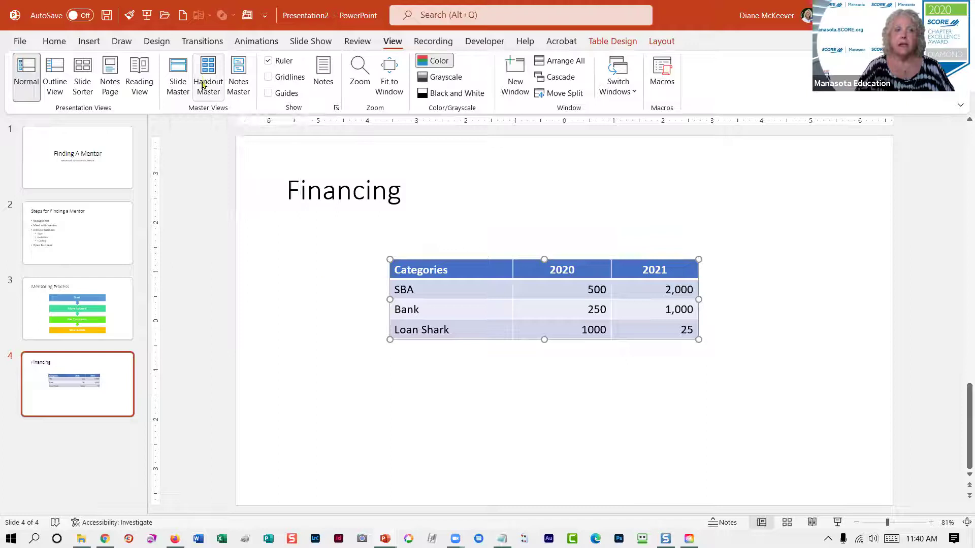
click(178, 68)
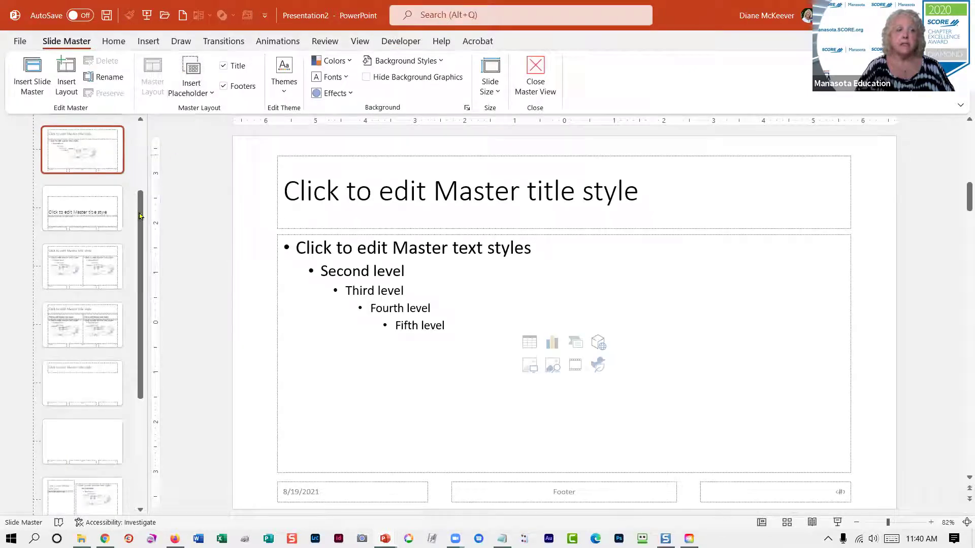
scroll(65, 257, up, 3)
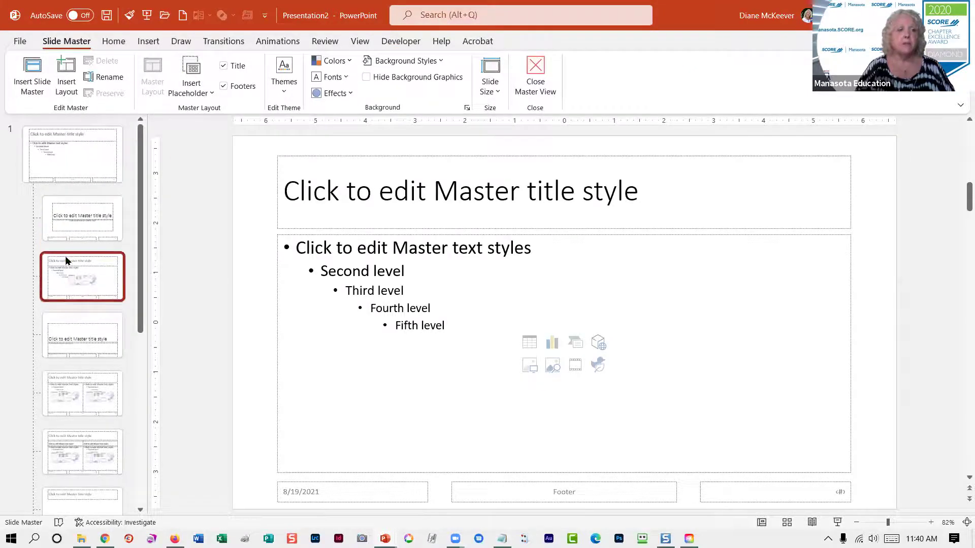
click(66, 137)
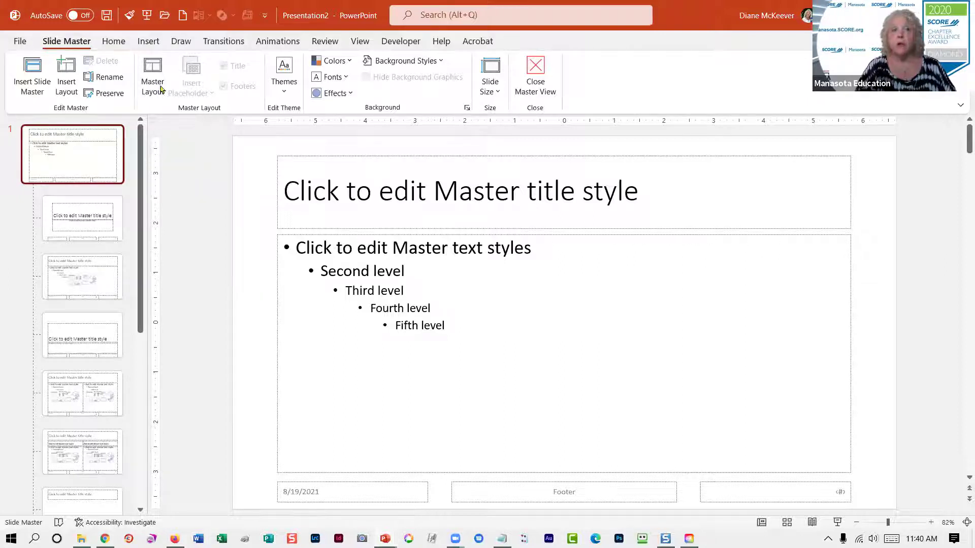
click(148, 40)
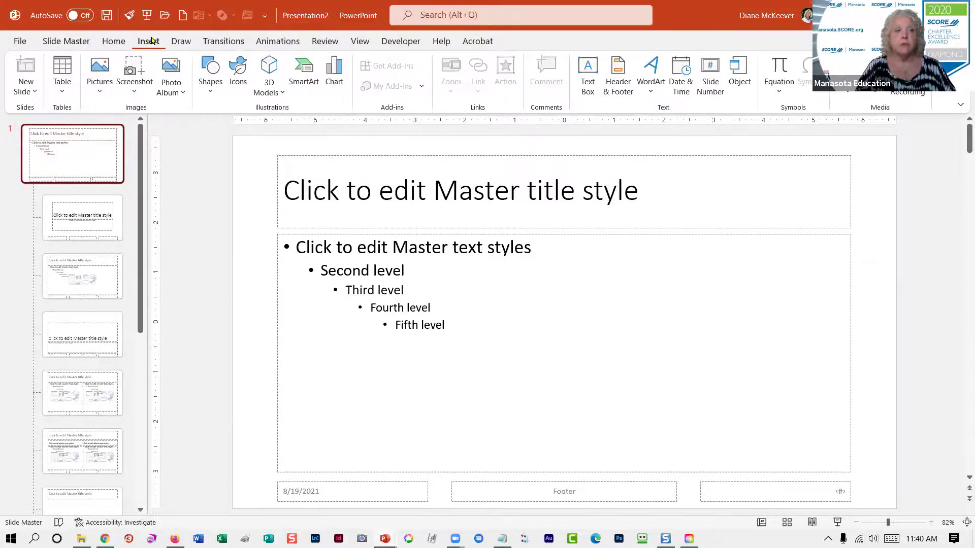
Step: Insert the denmark logo picture from the 2021 Vineyard Race folder onto the slide master
click(99, 71)
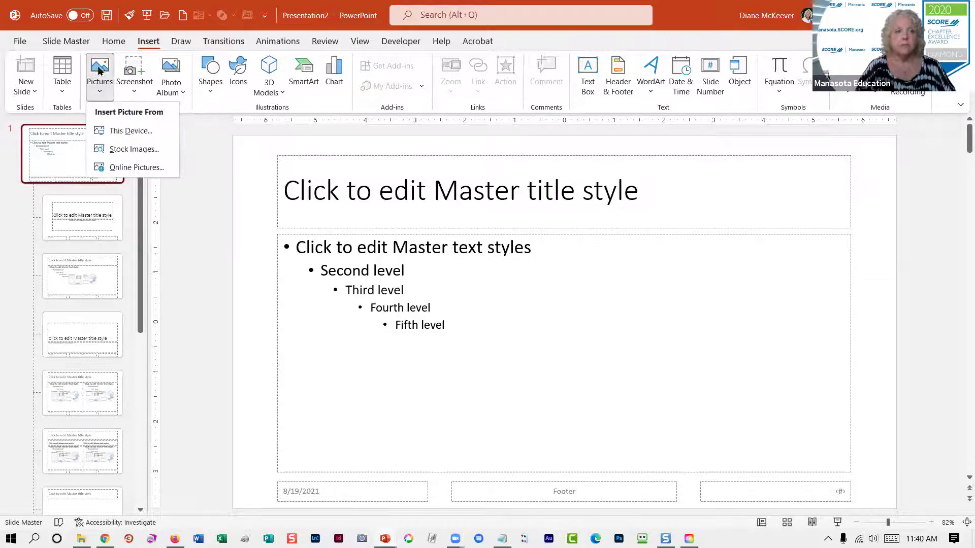
click(106, 133)
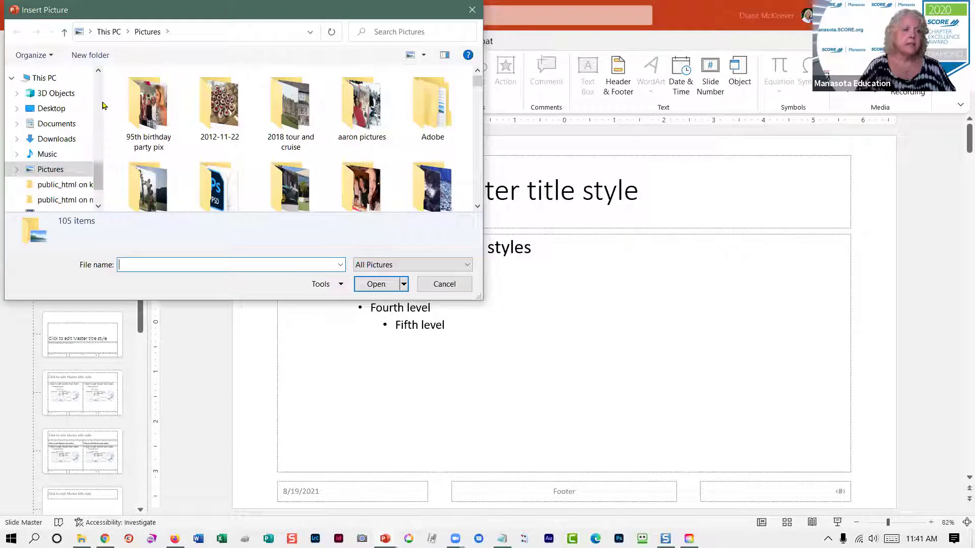
scroll(101, 107, up, 5)
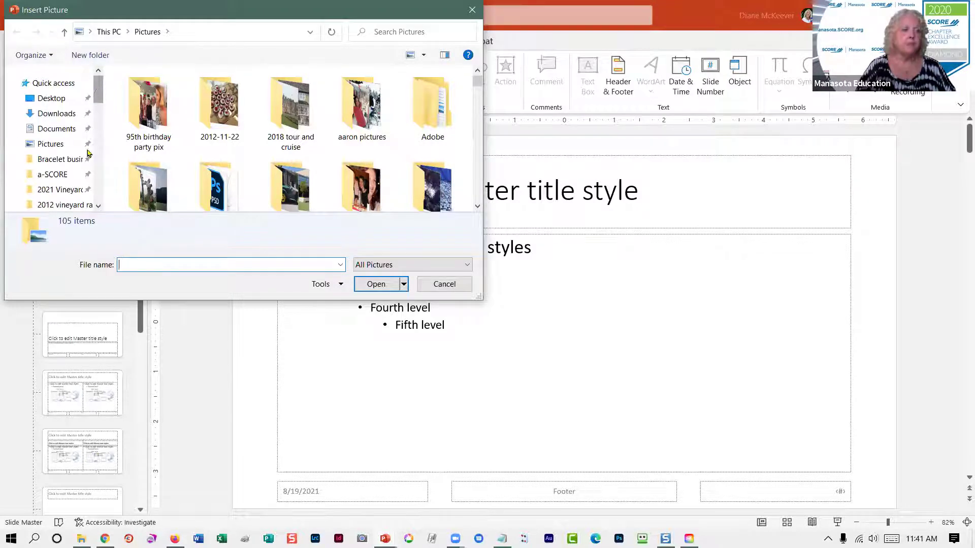
click(79, 206)
click(98, 208)
click(98, 208)
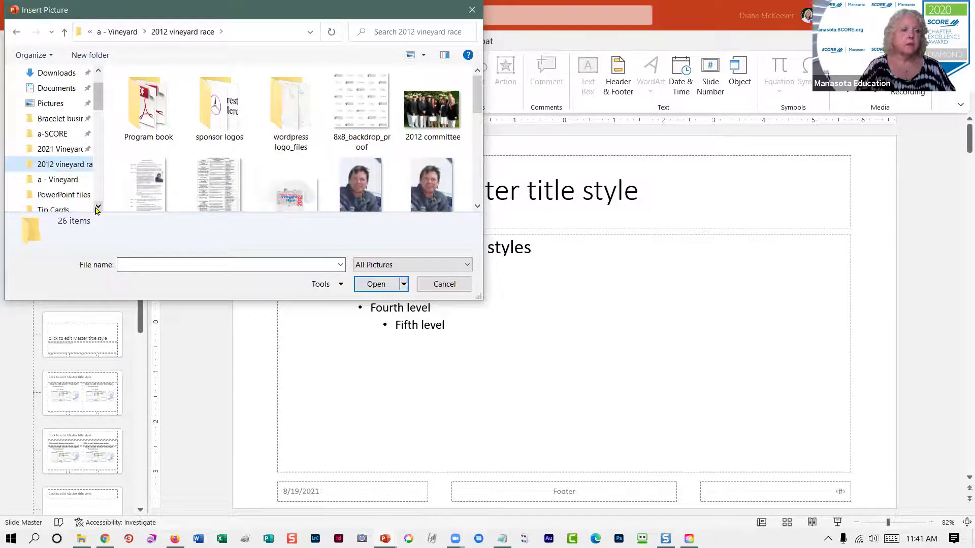
click(63, 149)
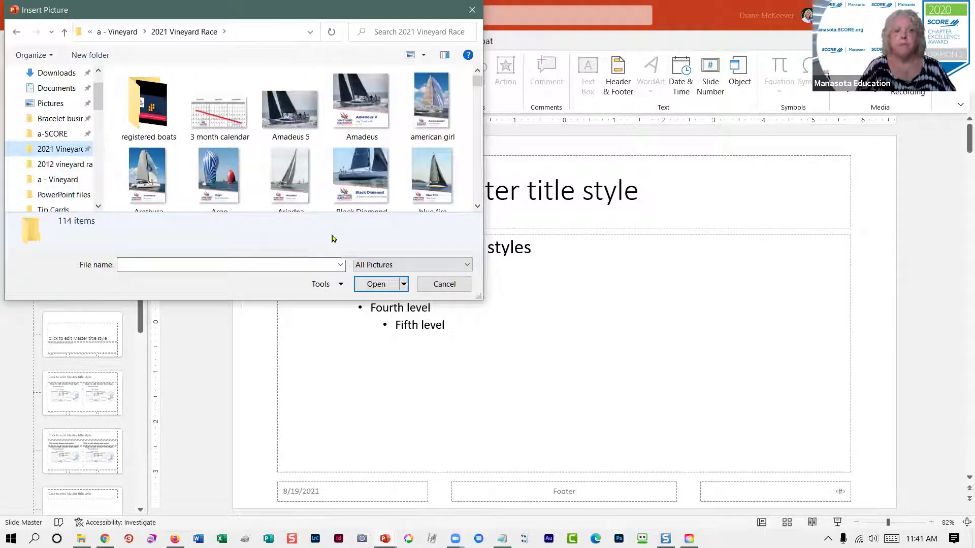
drag(477, 86, 482, 105)
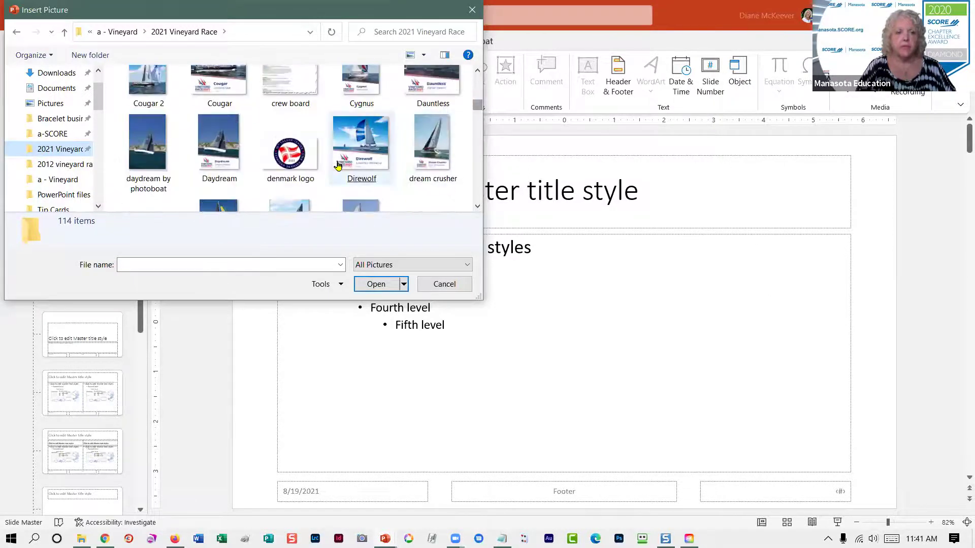
double_click(295, 156)
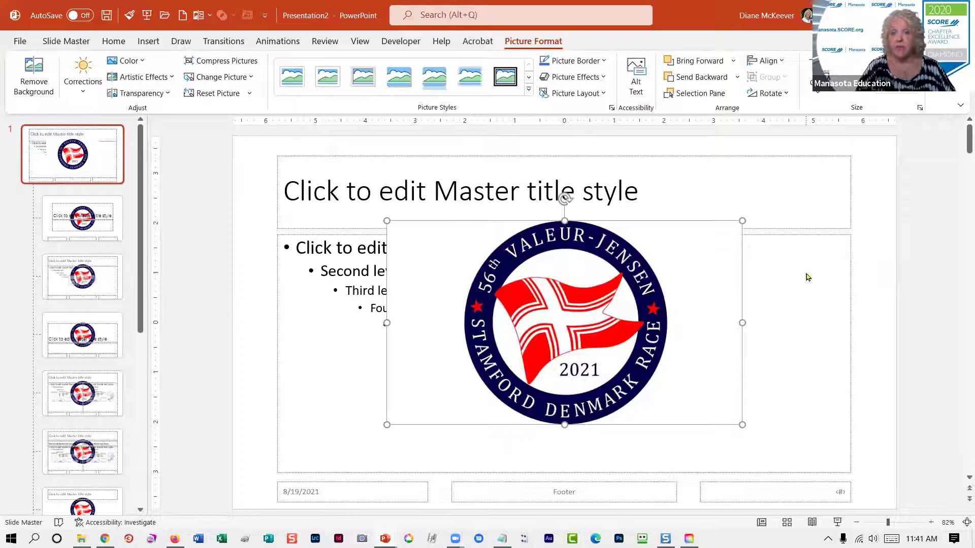
Step: Crop the blank white space off the race logo's left and right sides
key(Escape)
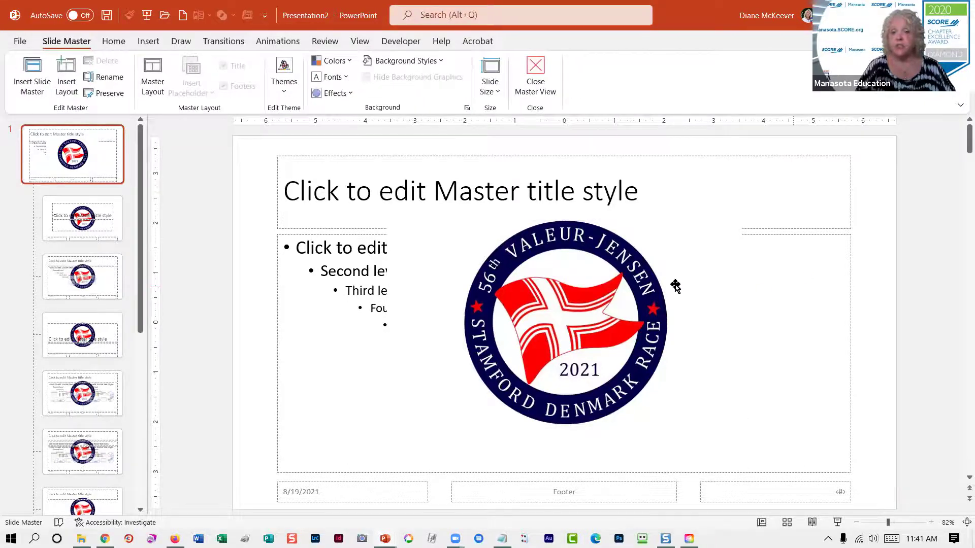
click(604, 284)
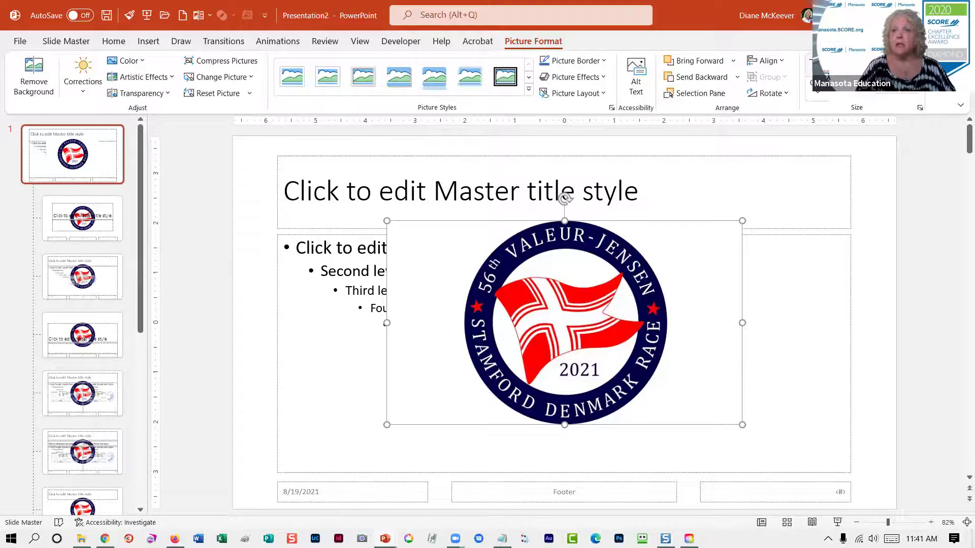
click(817, 76)
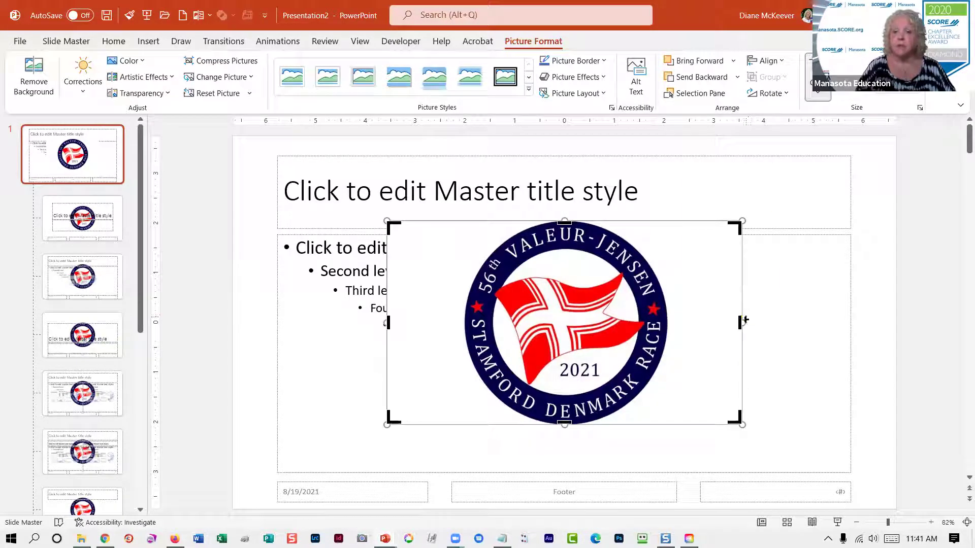
drag(738, 322, 670, 321)
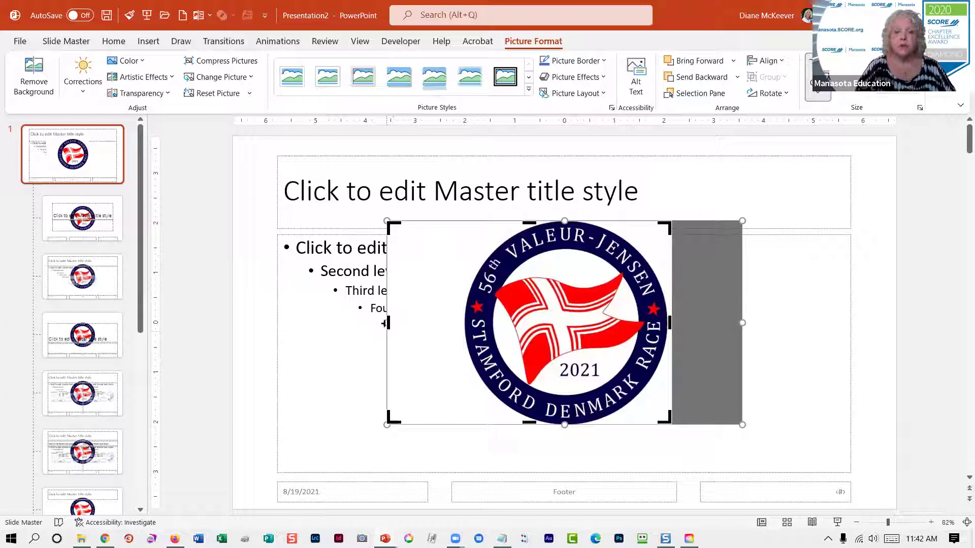
drag(384, 324, 461, 348)
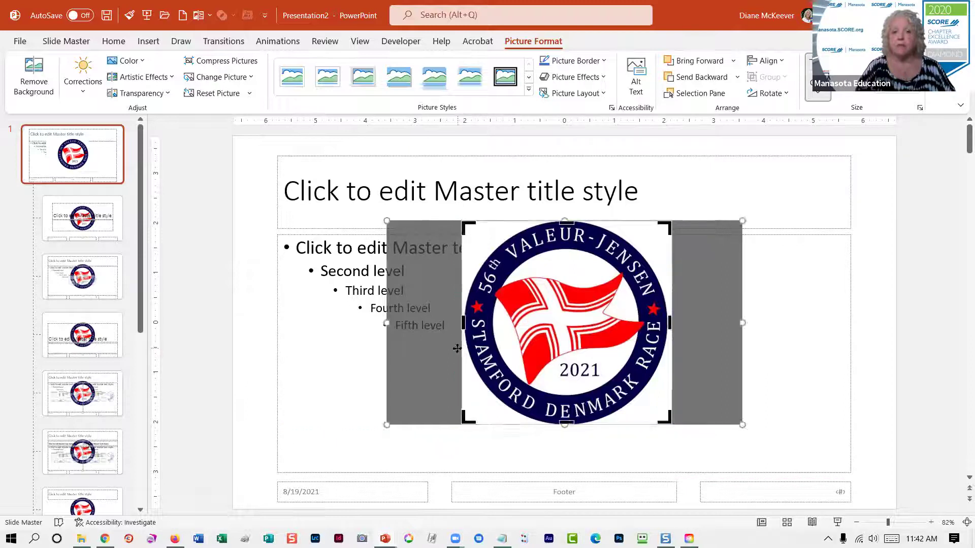
click(786, 315)
click(534, 301)
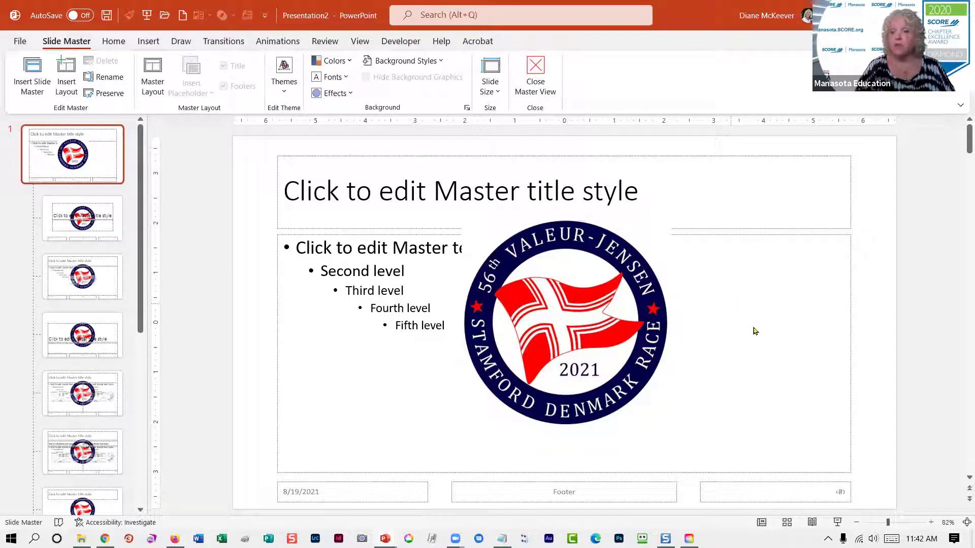
click(614, 312)
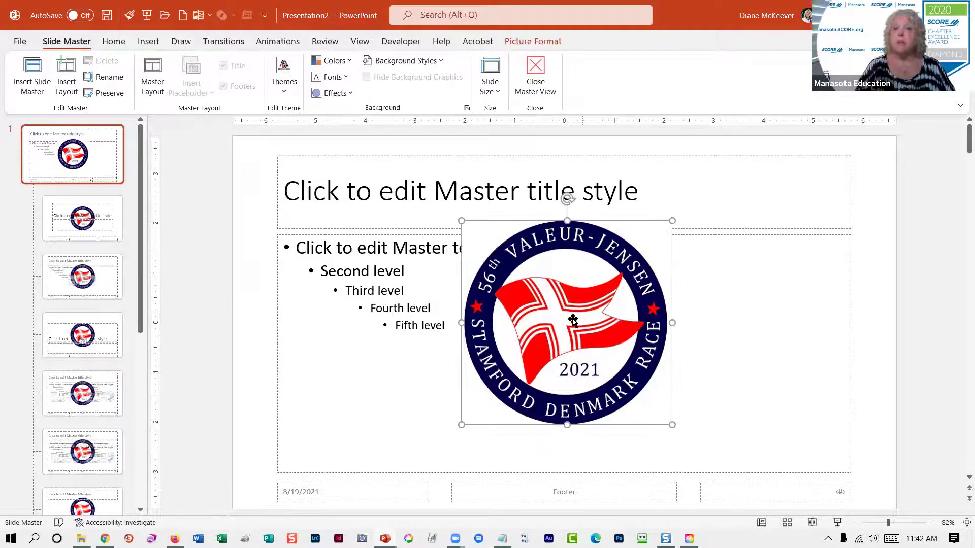
drag(672, 323, 851, 322)
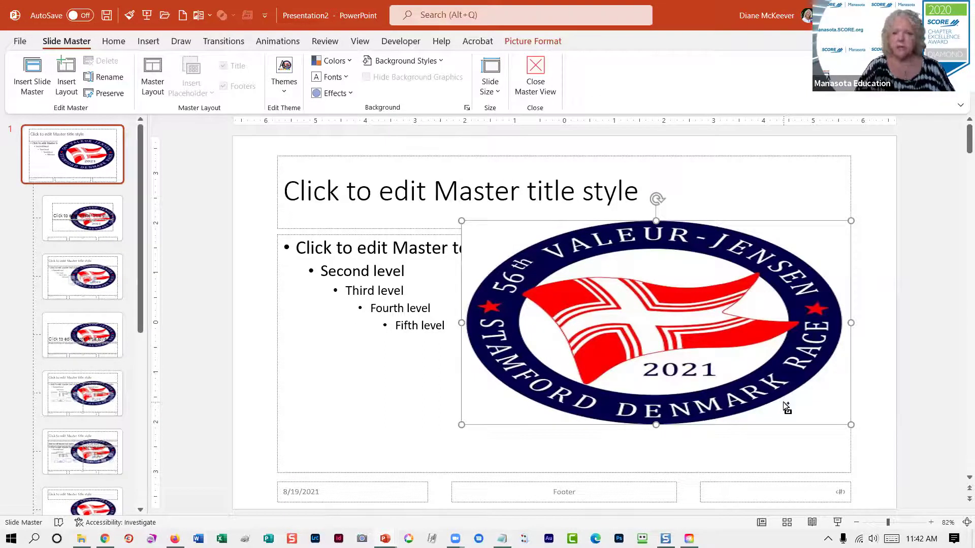
key(ctrl+z)
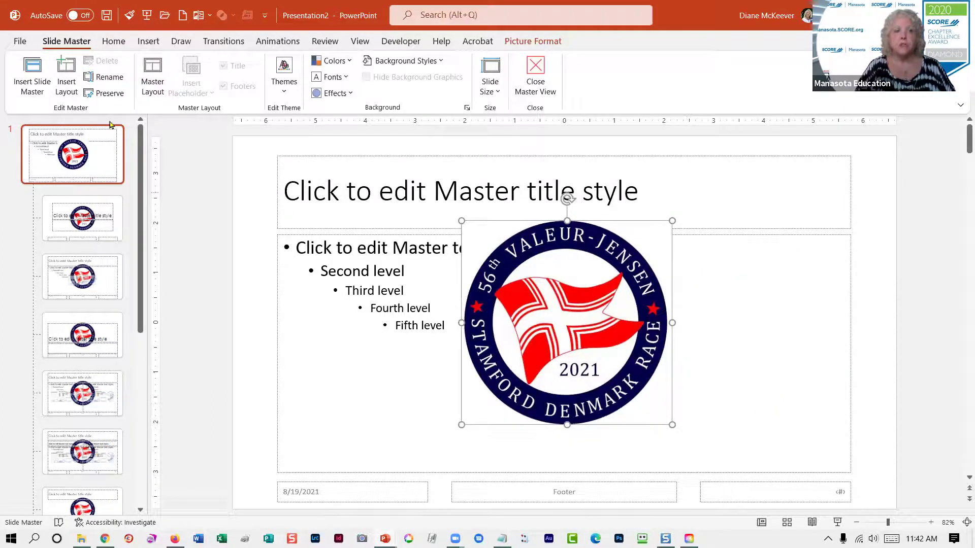
Step: Resize the Stamford Denmark Race logo to a small badge and drag it to the bottom-right corner
click(109, 43)
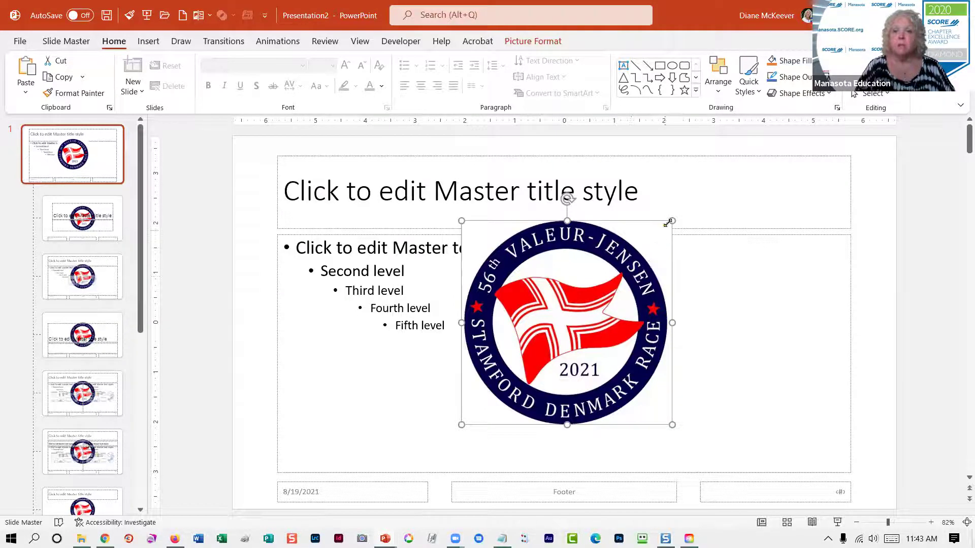
drag(669, 220, 686, 355)
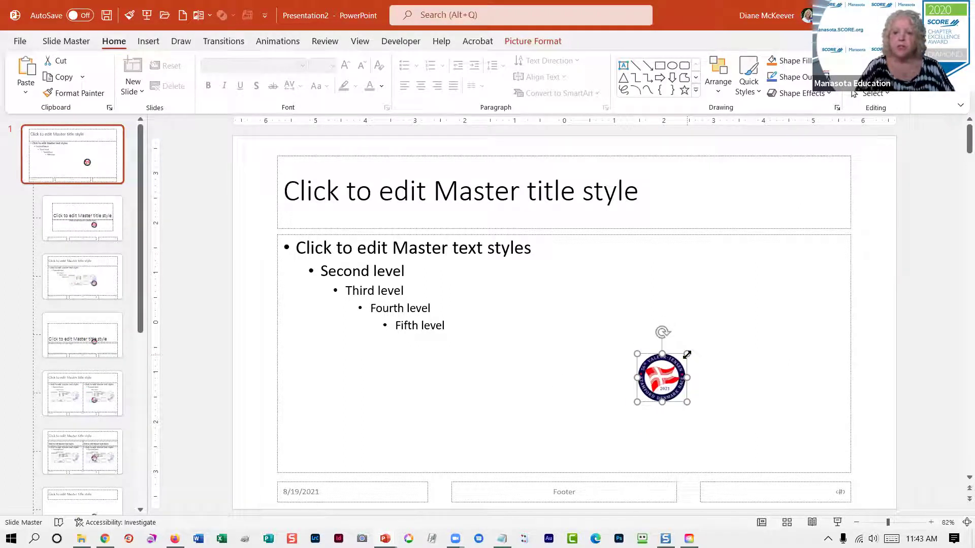
mouse_move(686, 354)
mouse_down()
mouse_move(678, 357)
mouse_move(818, 248)
mouse_move(703, 336)
mouse_move(679, 368)
mouse_move(681, 359)
mouse_up()
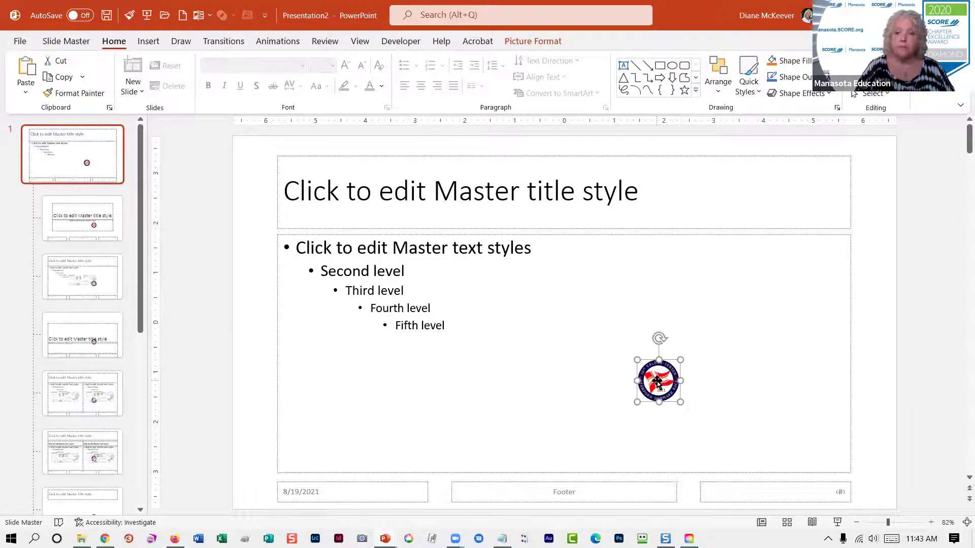
drag(656, 382, 868, 482)
click(792, 404)
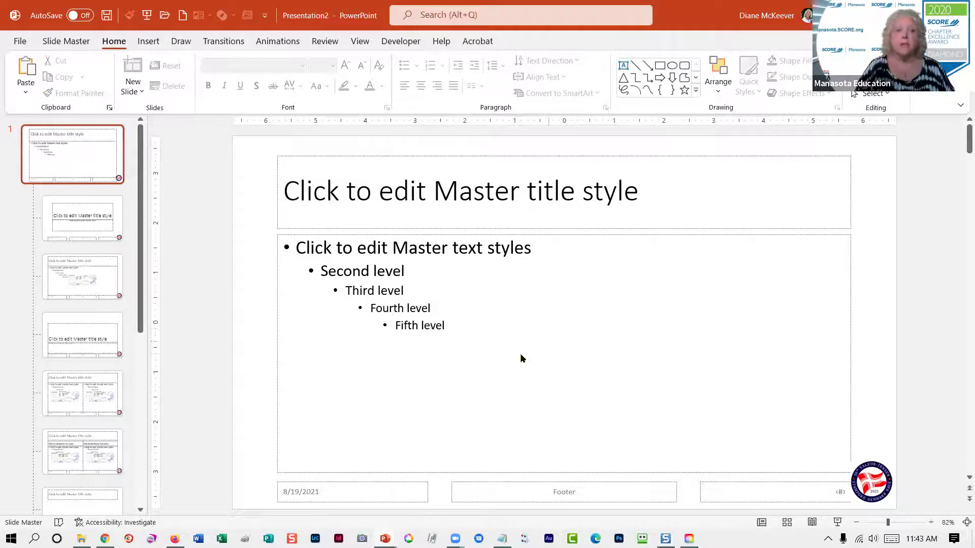
Step: Select the slide master's title text and change its font to Arial Black
click(406, 192)
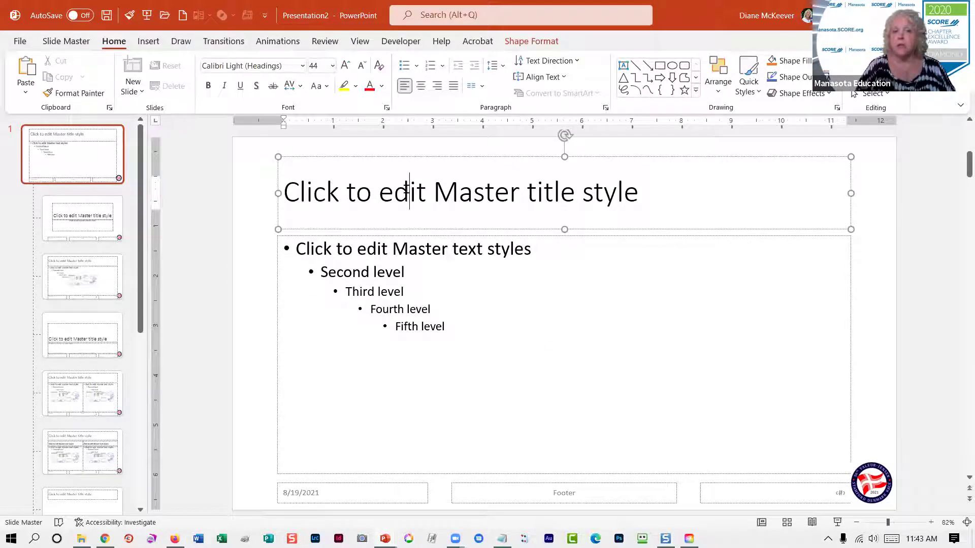
double_click(406, 196)
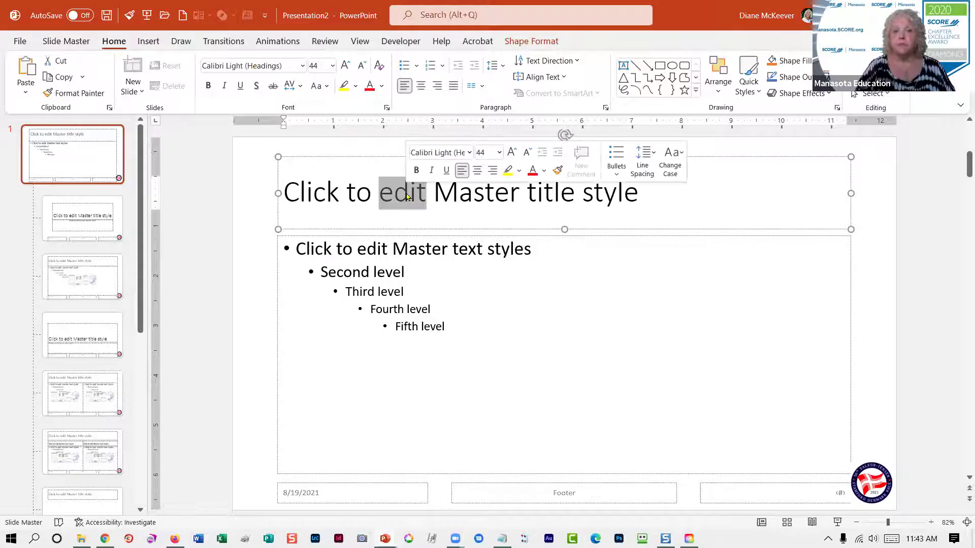
triple_click(406, 197)
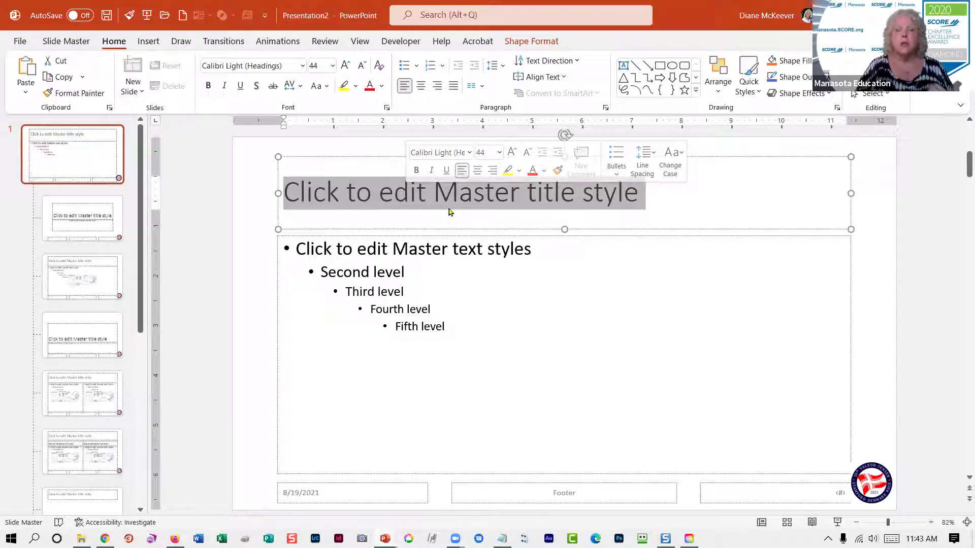
click(469, 152)
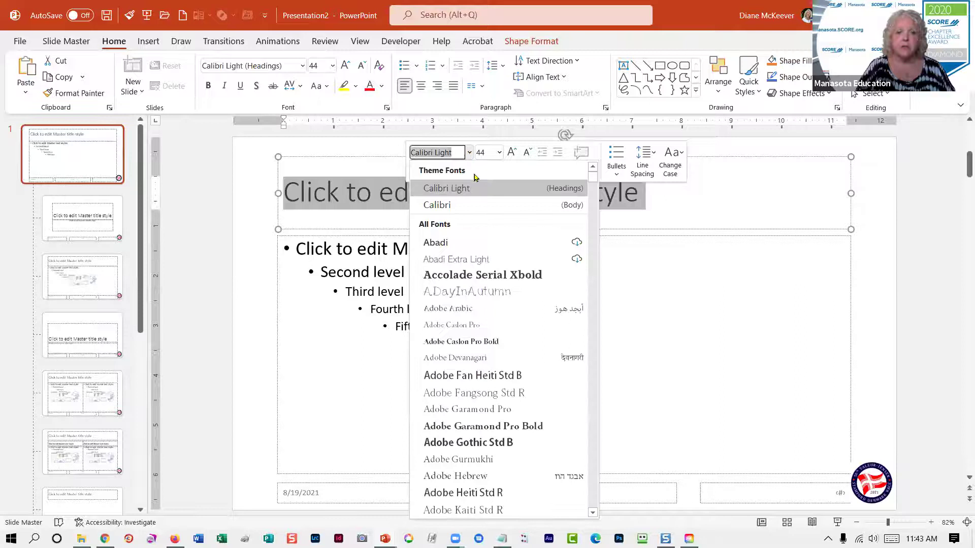
scroll(490, 329, down, 10)
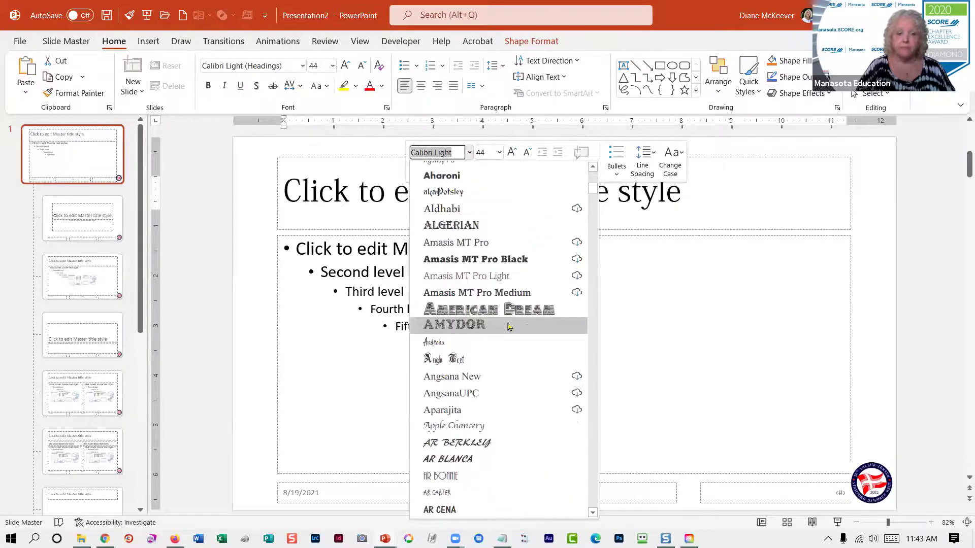
scroll(443, 358, down, 7)
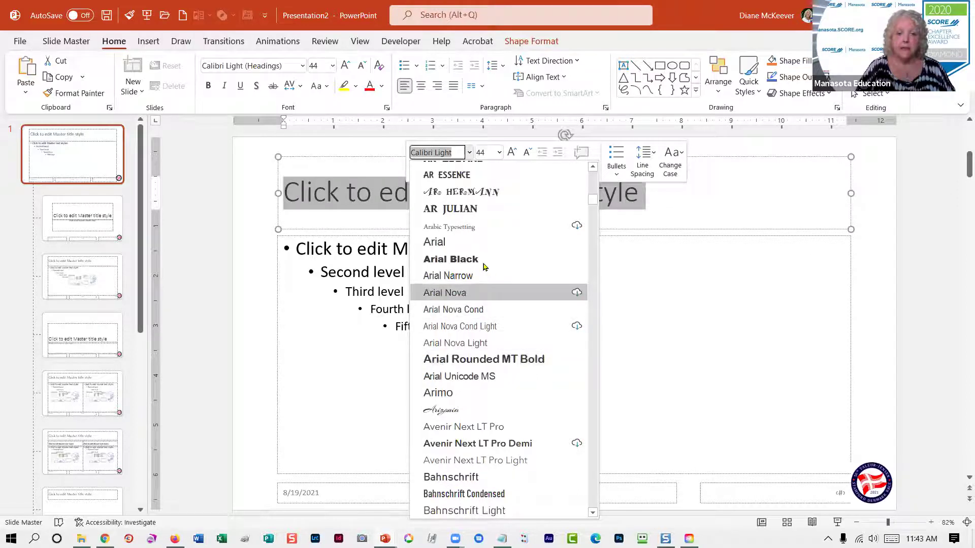
click(483, 260)
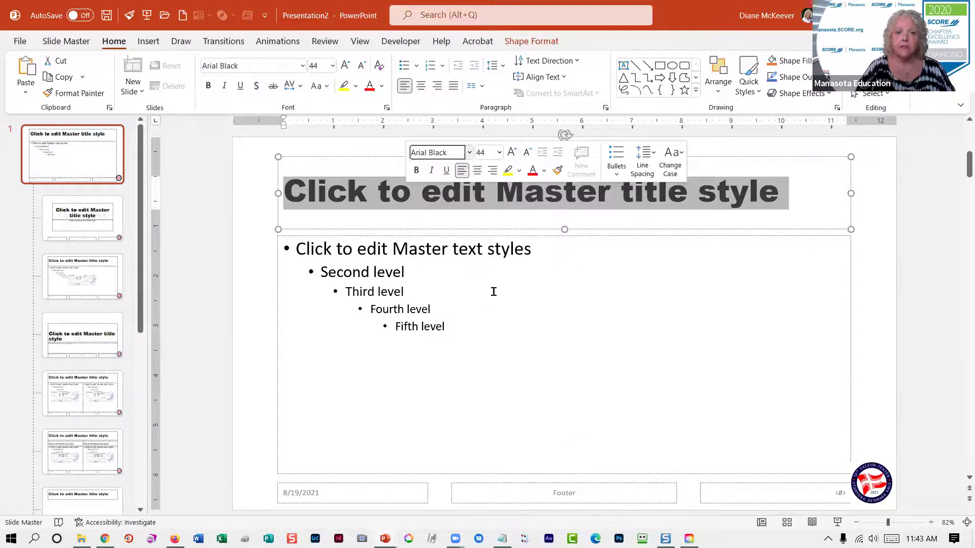
click(527, 313)
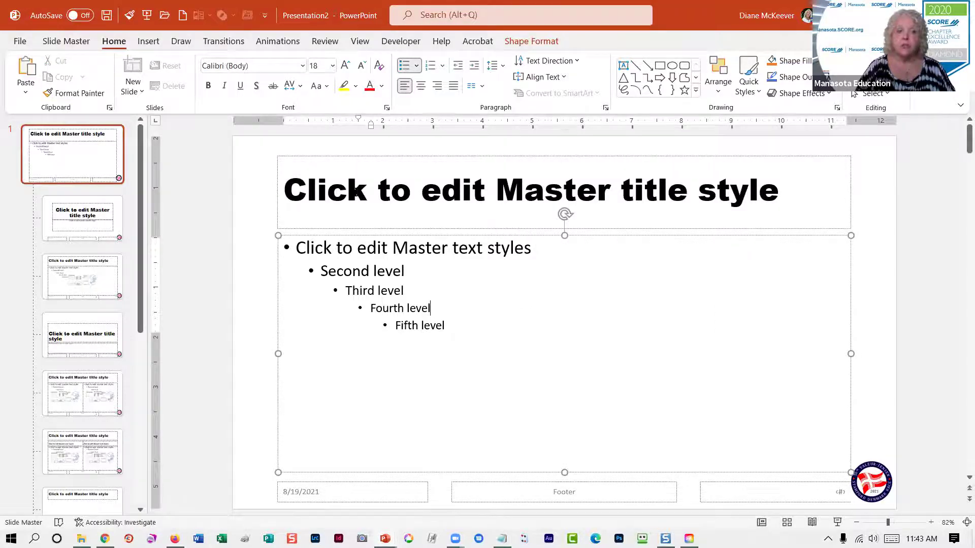
click(366, 192)
Step: Select all five master body text levels and set their font to Arial
drag(287, 247, 476, 338)
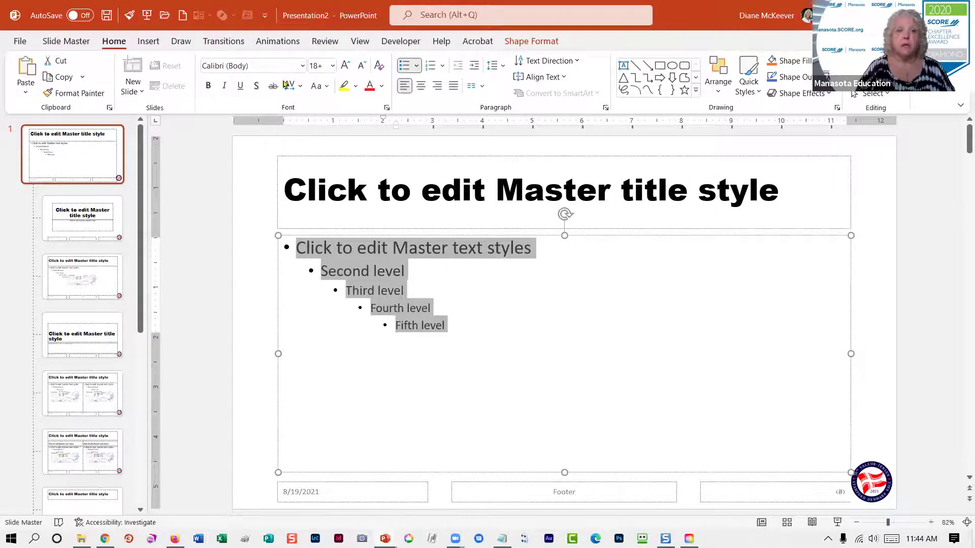
click(302, 66)
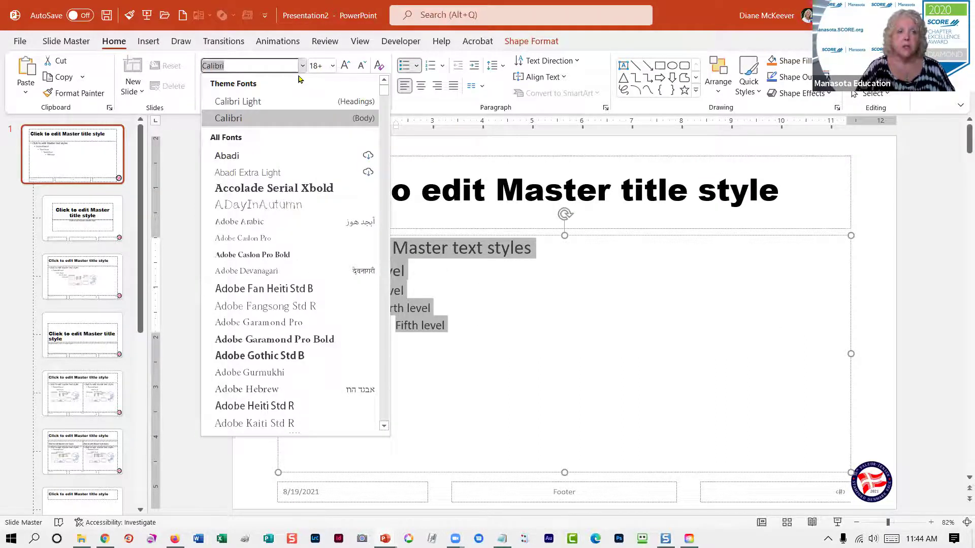
scroll(269, 142, down, 5)
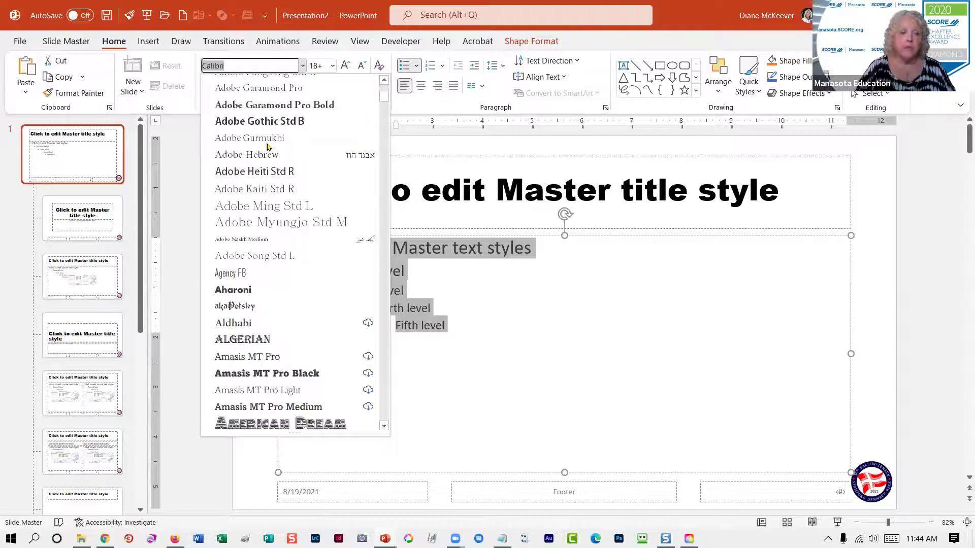
scroll(268, 147, down, 3)
scroll(269, 152, down, 7)
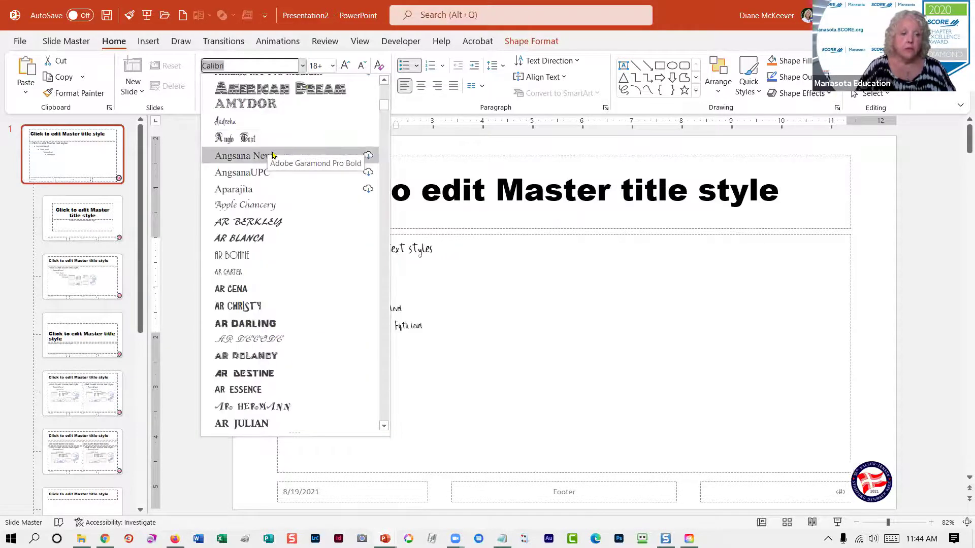
scroll(275, 159, down, 2)
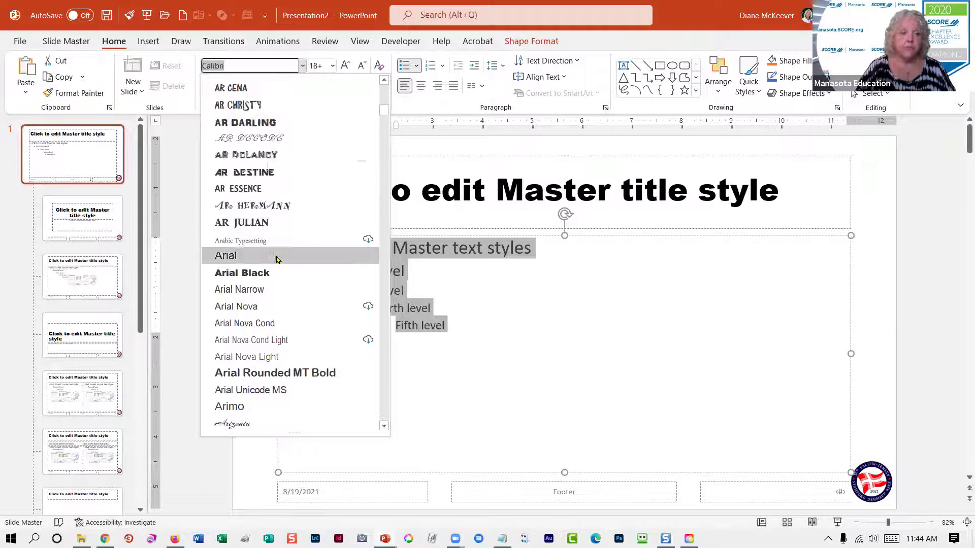
click(277, 255)
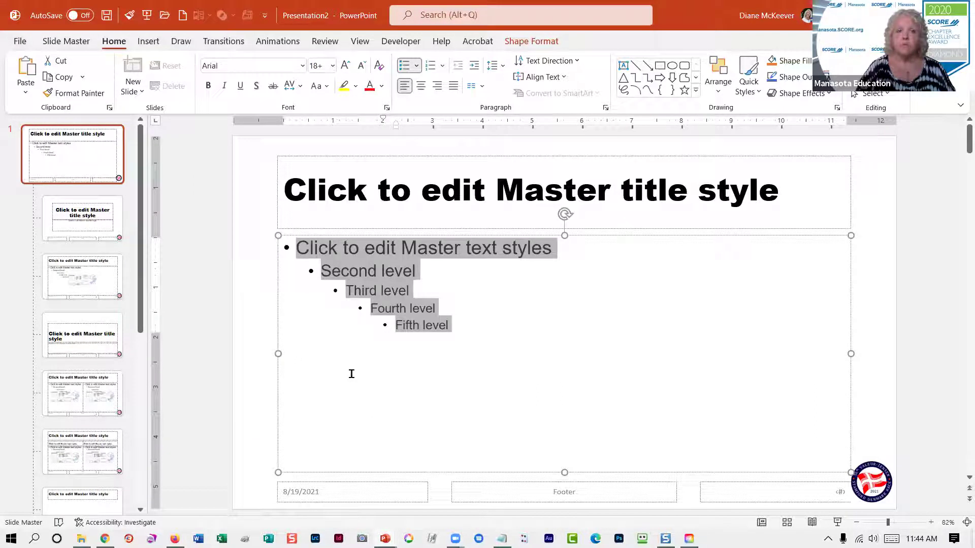
click(340, 250)
click(311, 248)
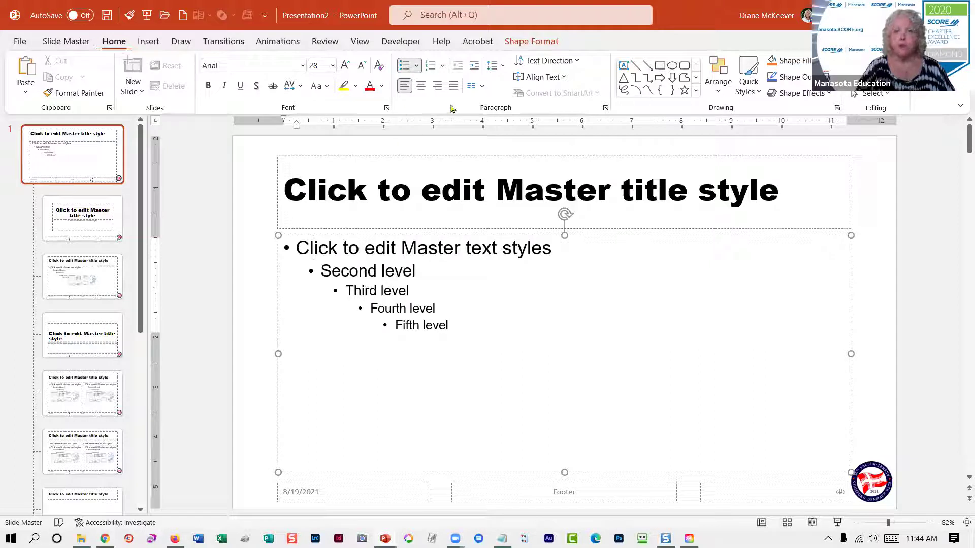
Step: Apply Checkmark Bullets to the first master text level, then open Bullets and Numbering
click(415, 67)
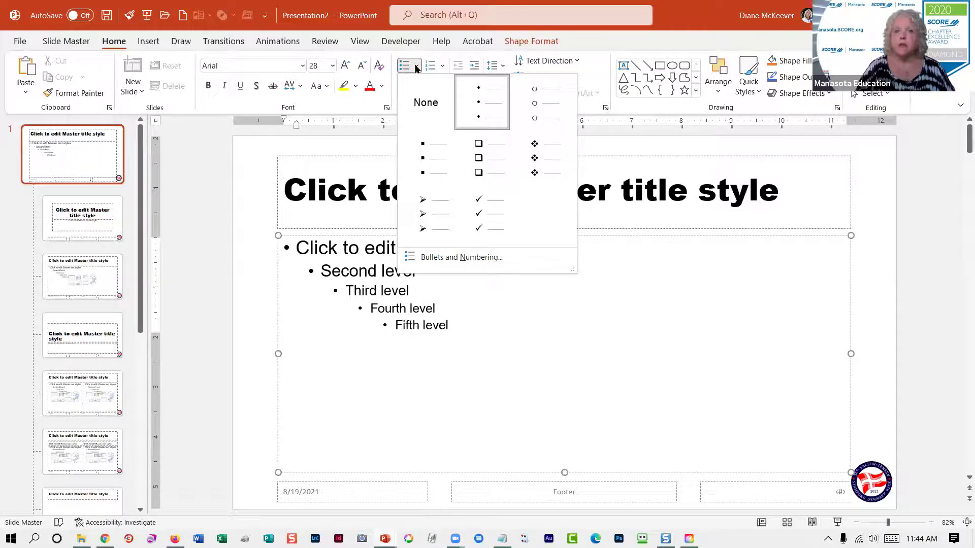
click(488, 207)
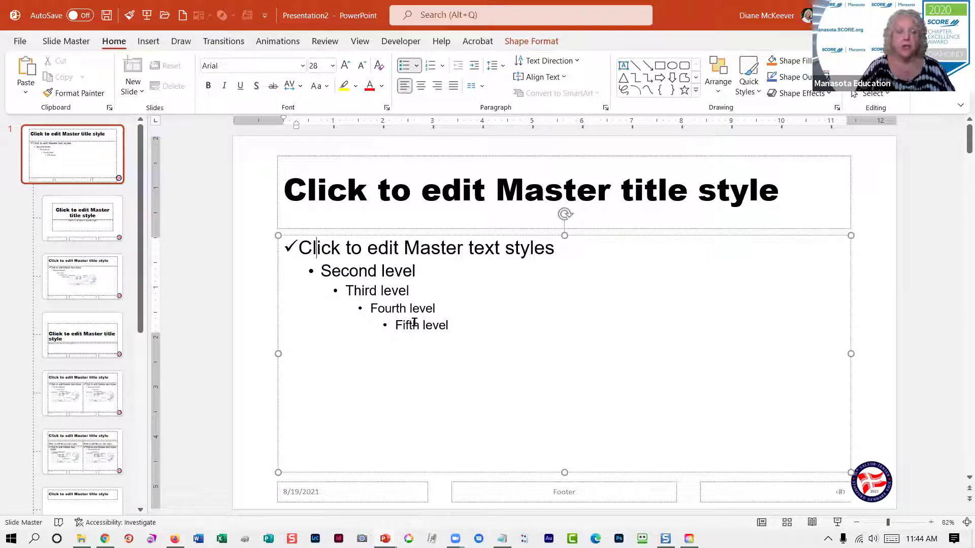
click(415, 65)
click(448, 258)
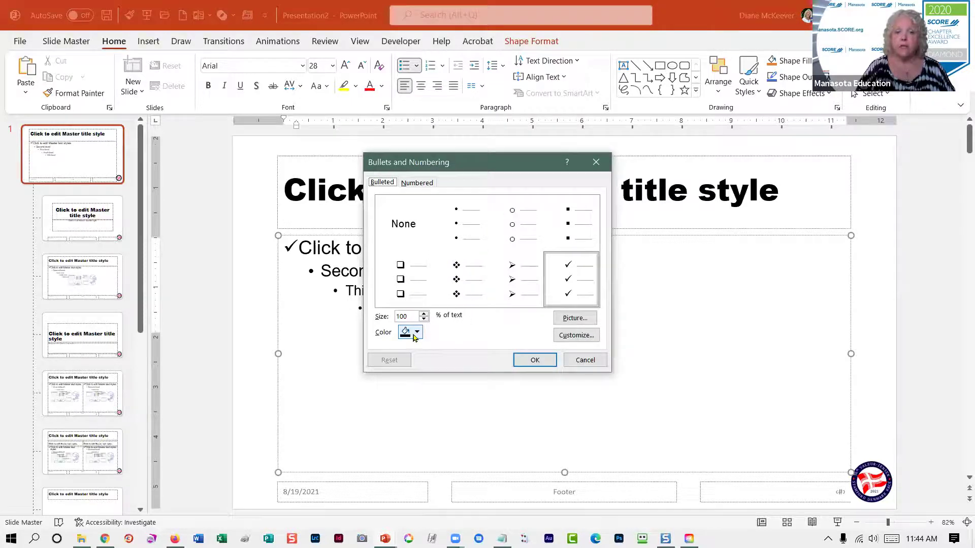
Step: Set the checkmark bullet colour to the standard green and confirm the dialog
click(417, 333)
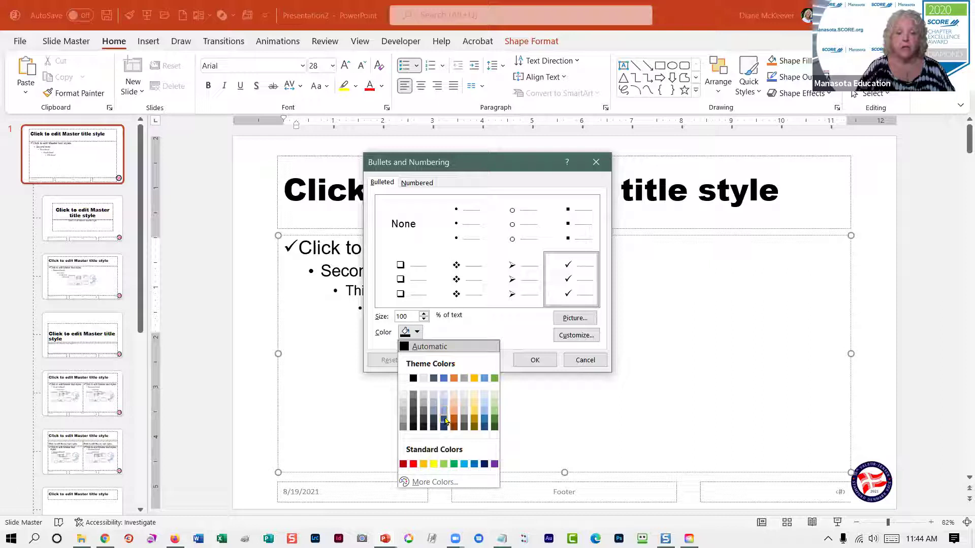
click(453, 465)
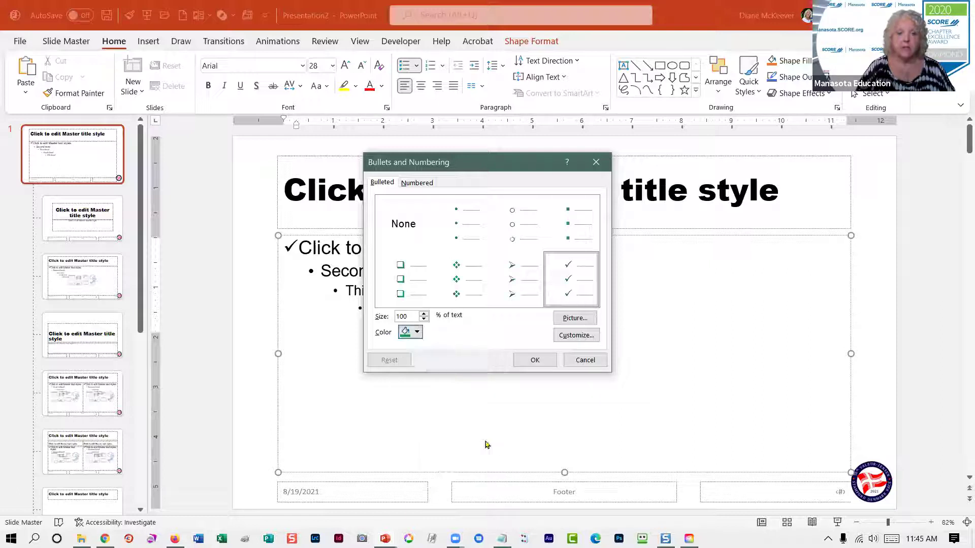
click(536, 359)
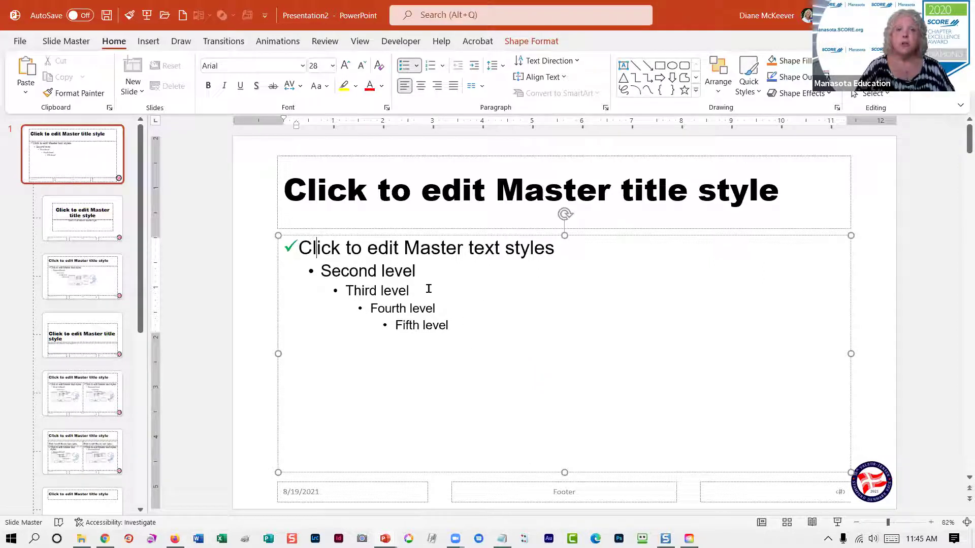
click(356, 40)
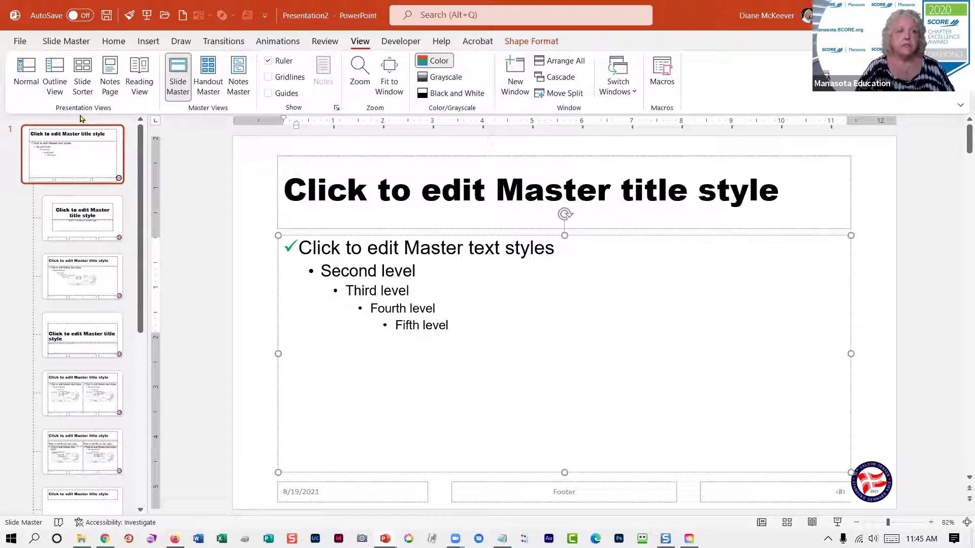
Step: Return to Normal view and check slide 2, the Financing slide and the Finding A Mentor title slide
click(23, 68)
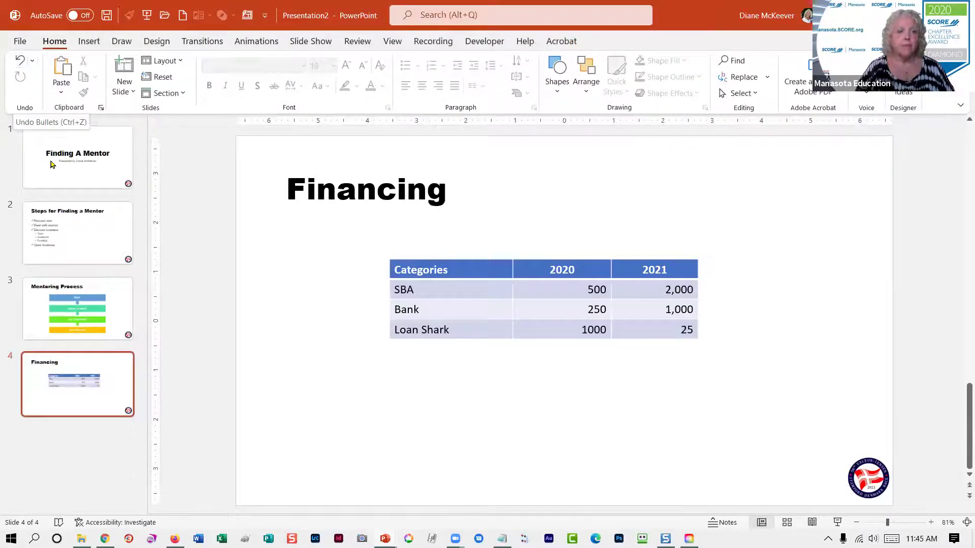
click(71, 217)
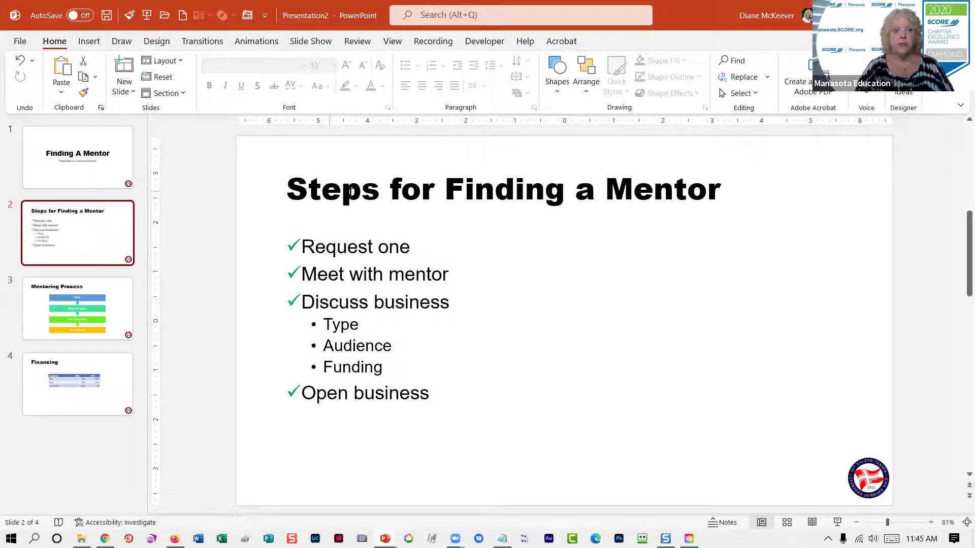
click(633, 196)
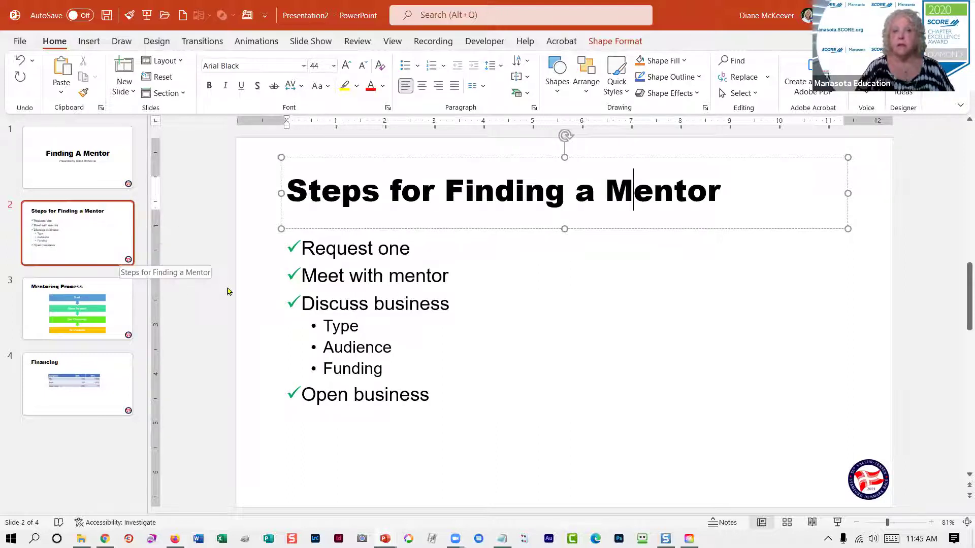
click(82, 435)
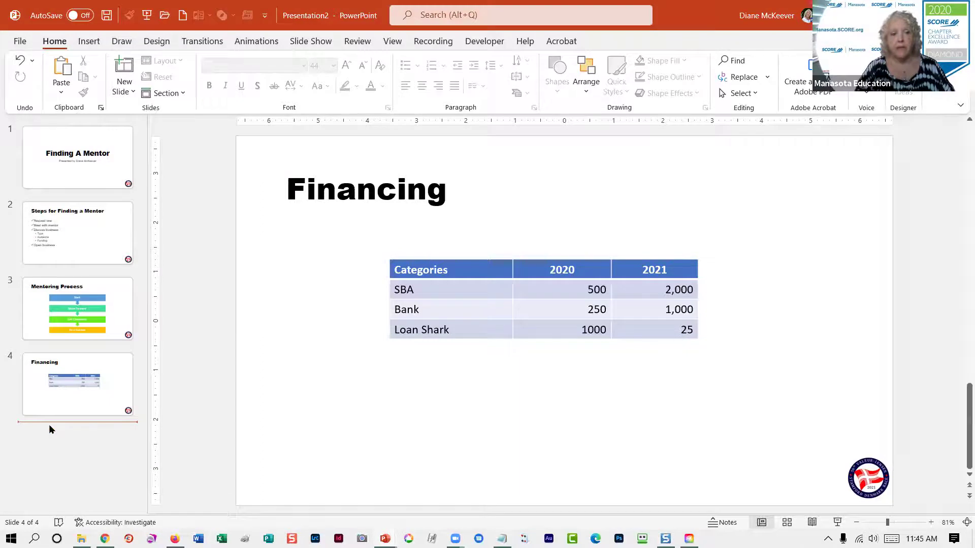
click(83, 178)
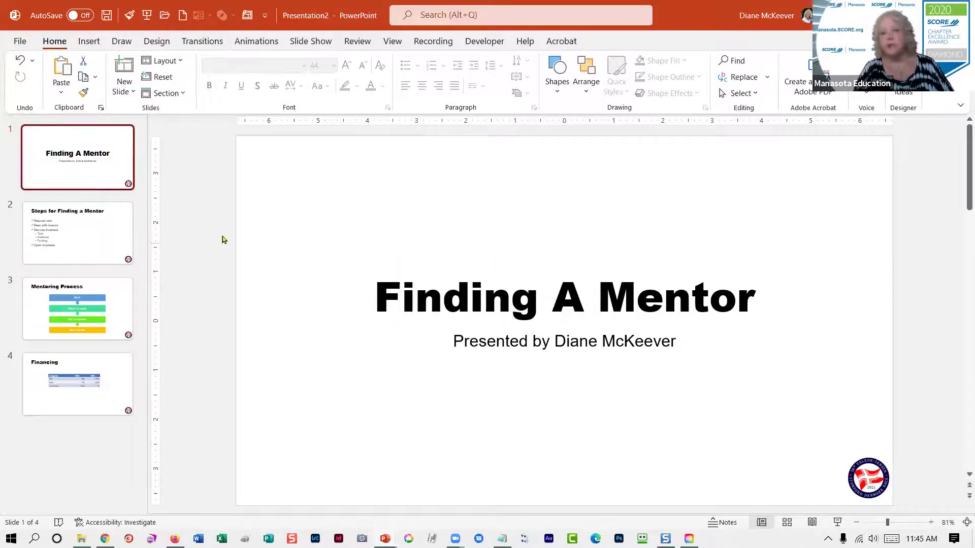
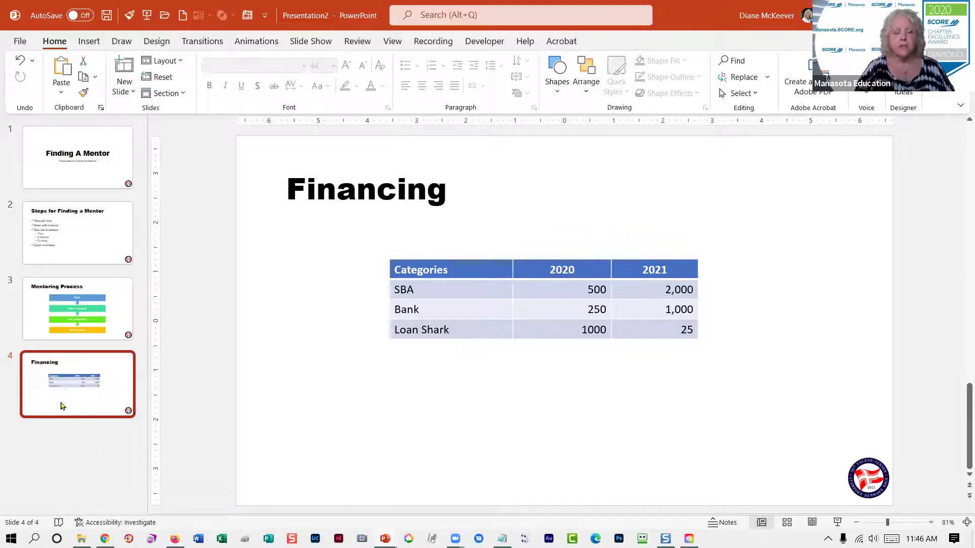
Step: Insert a new Title and Content slide right after slide 2, Steps for Finding a Mentor
click(59, 429)
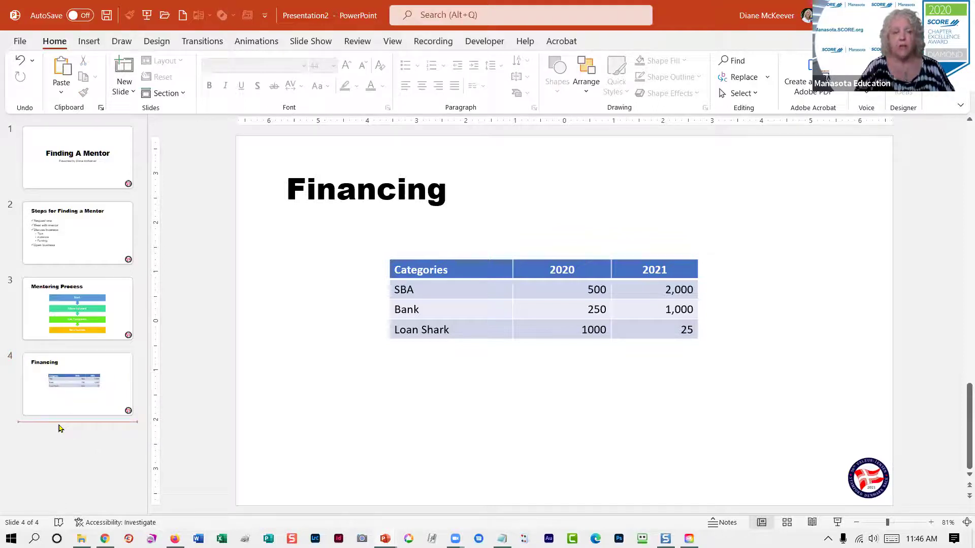
click(78, 226)
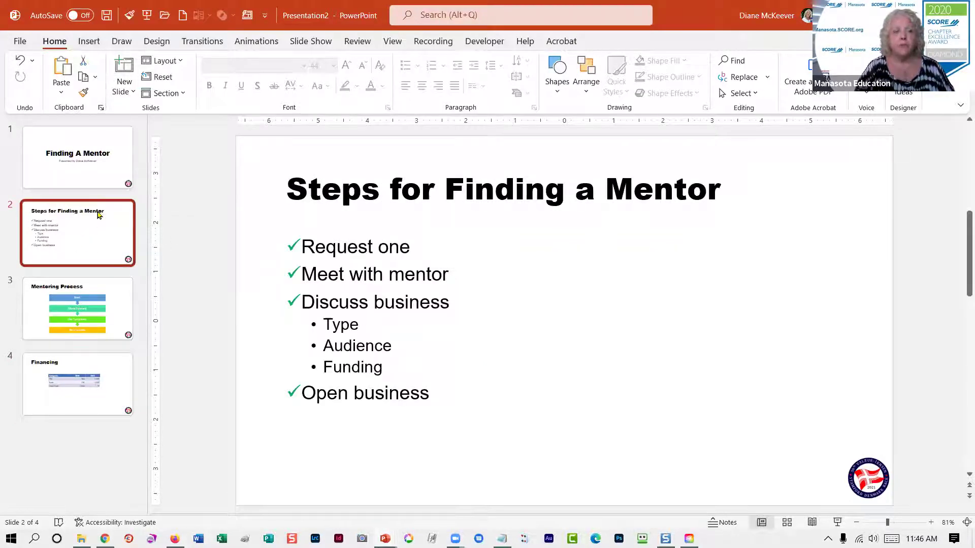
click(127, 69)
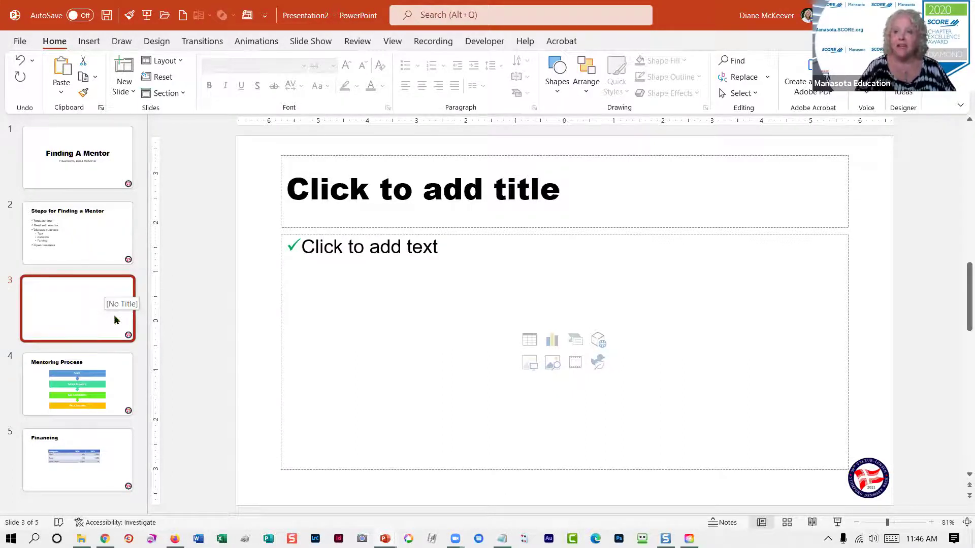
Step: Title slide 3 'Participants' and open the Insert Picture browser from the content placeholder
click(358, 195)
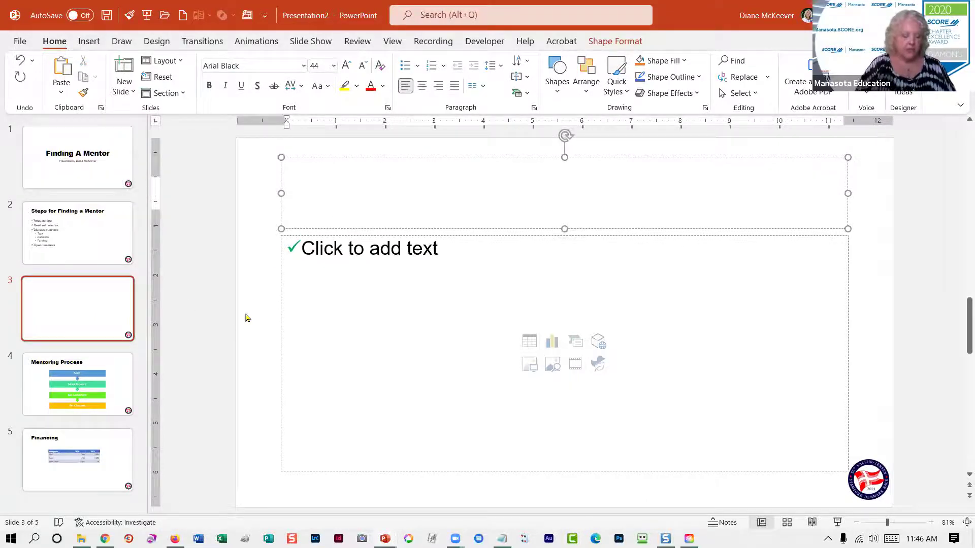
text(Part)
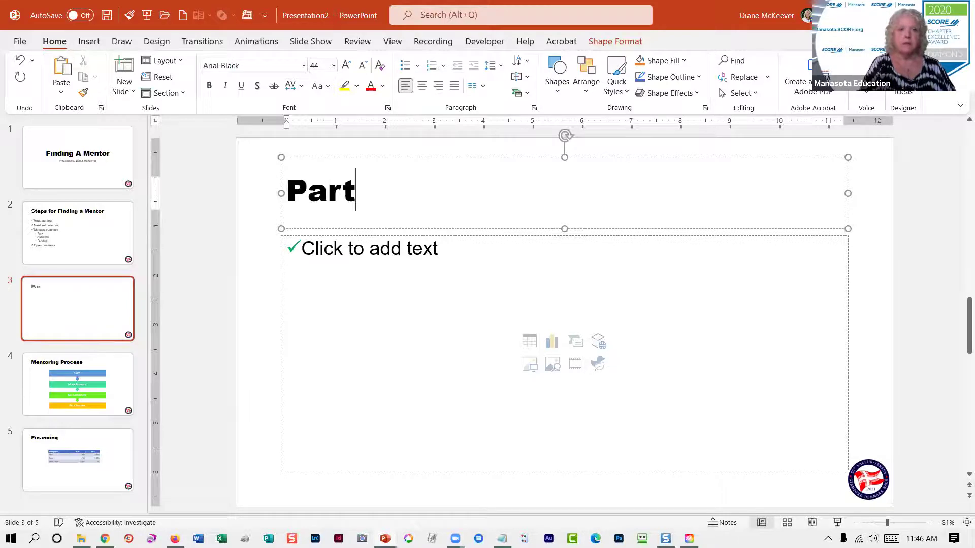
text(icipants)
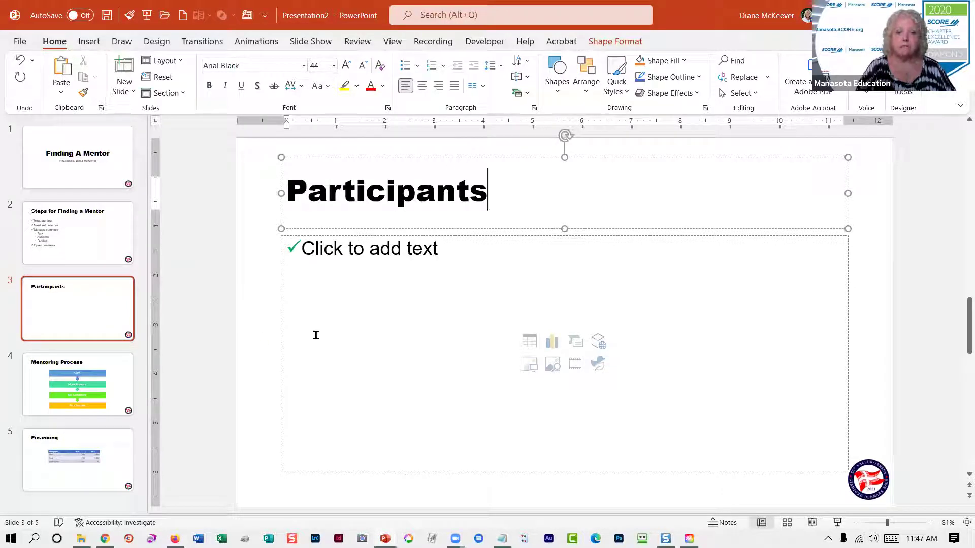
click(529, 368)
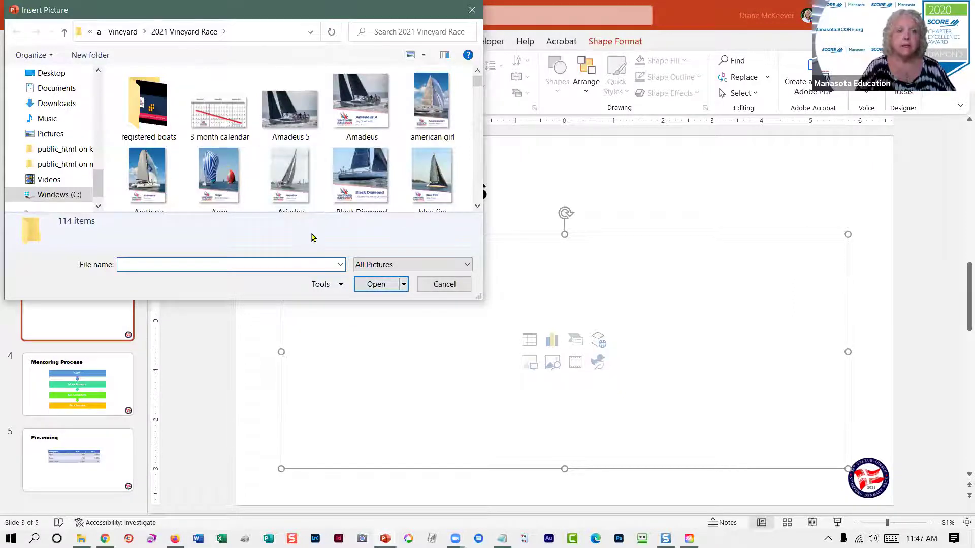
Step: Insert the Black Diamond picture, try resizing it with undo and redo, then delete it
click(352, 174)
double_click(353, 173)
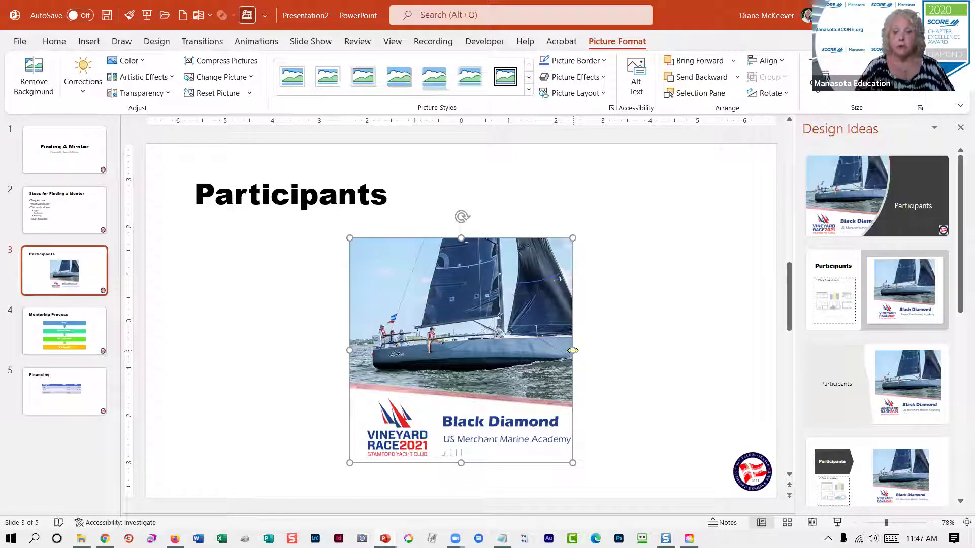
drag(572, 351, 711, 367)
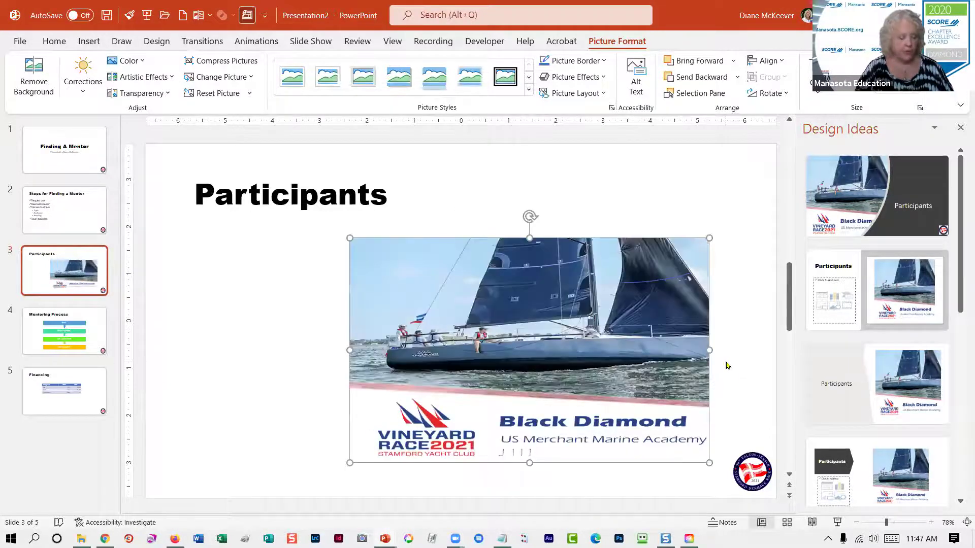
key(ctrl+z)
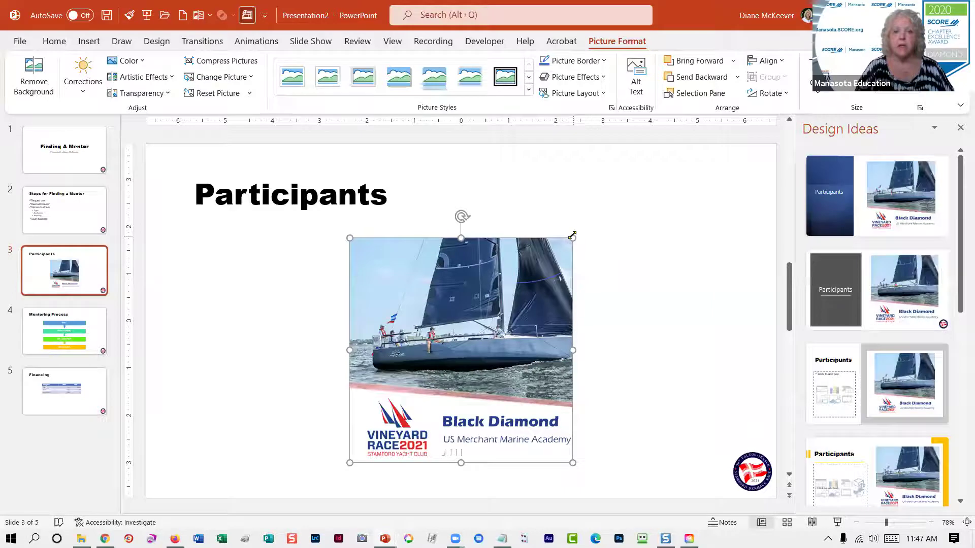
drag(572, 235, 644, 206)
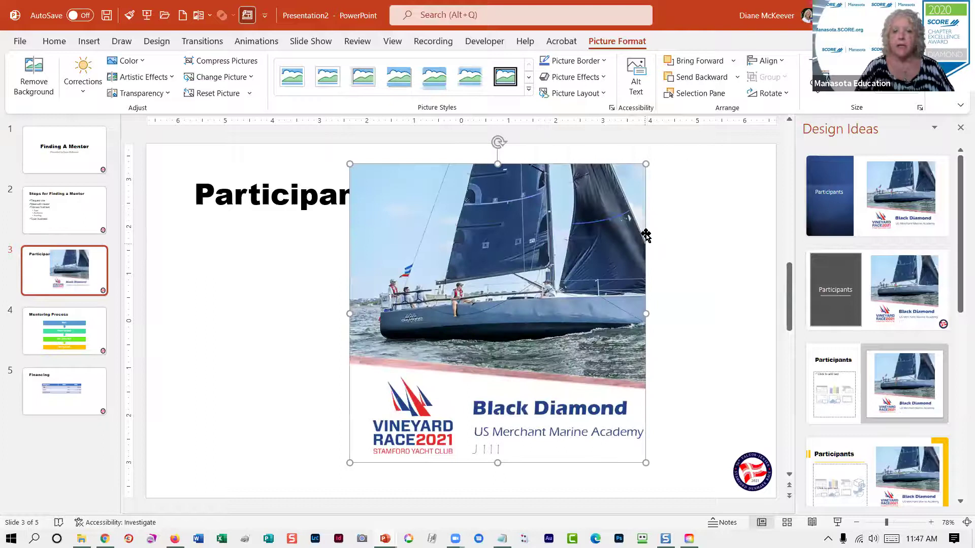
drag(644, 163, 567, 274)
key(ctrl+z)
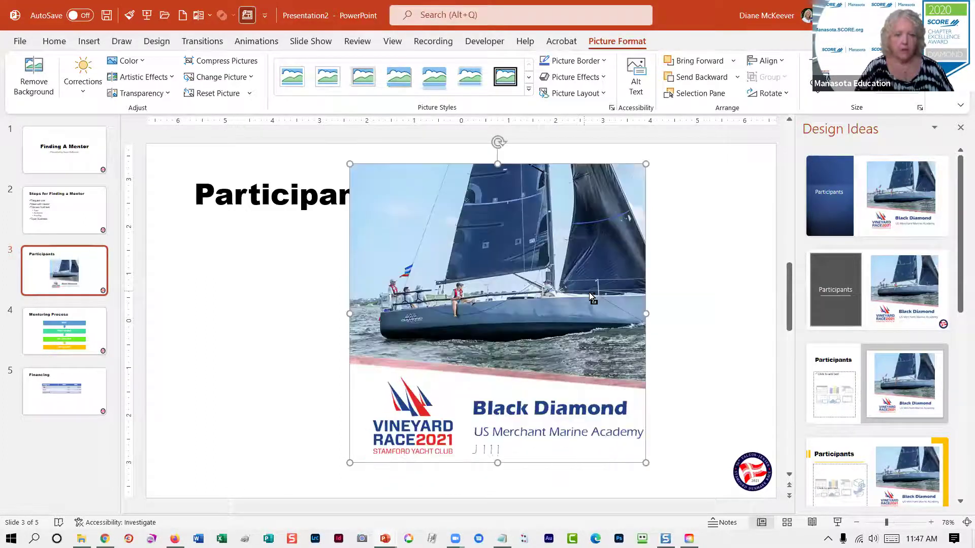
key(ctrl+y)
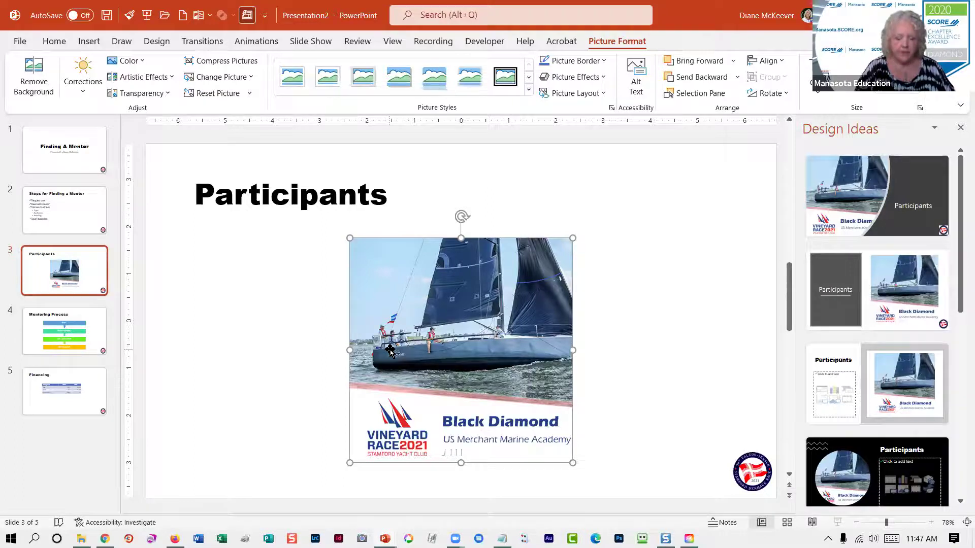
key(Delete)
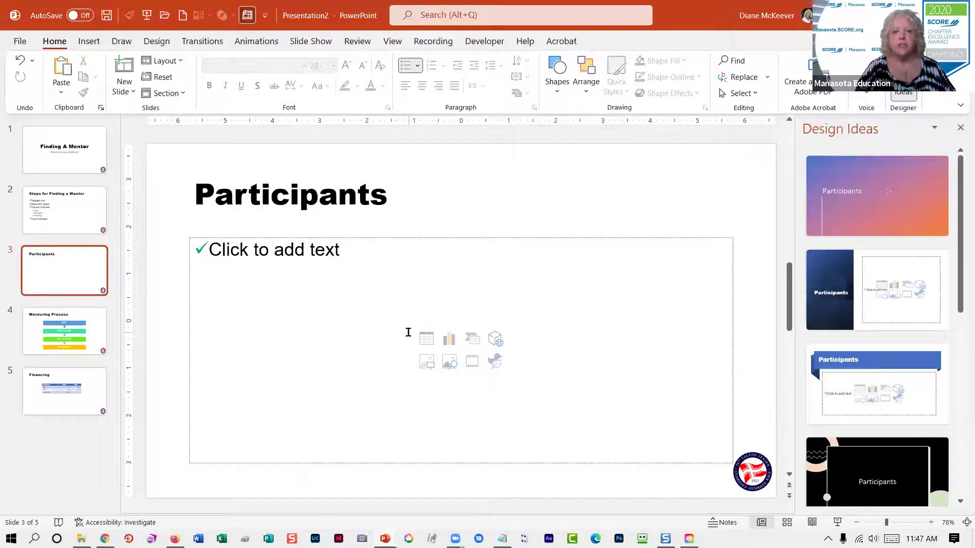
Step: Insert the Black Diamond picture again and enlarge it slightly with the corner handles
click(428, 363)
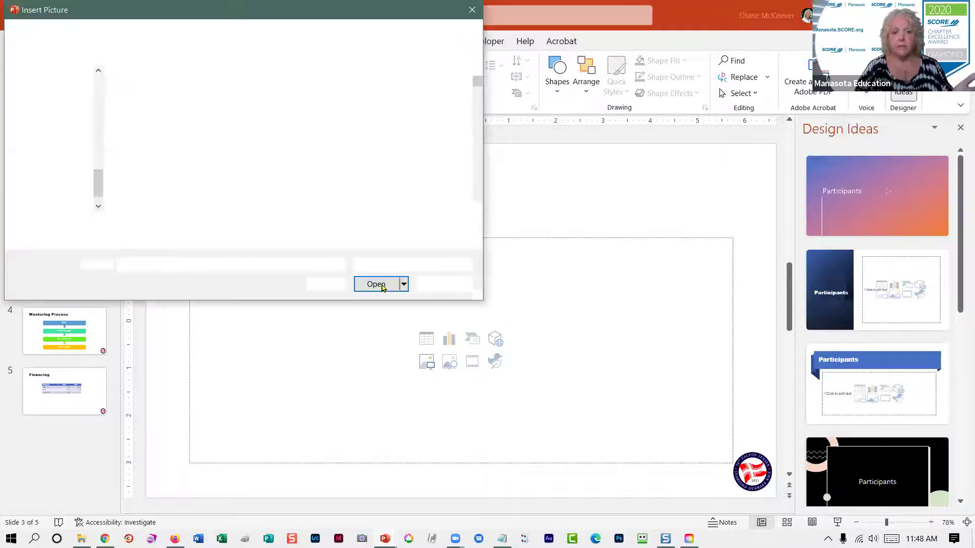
double_click(354, 201)
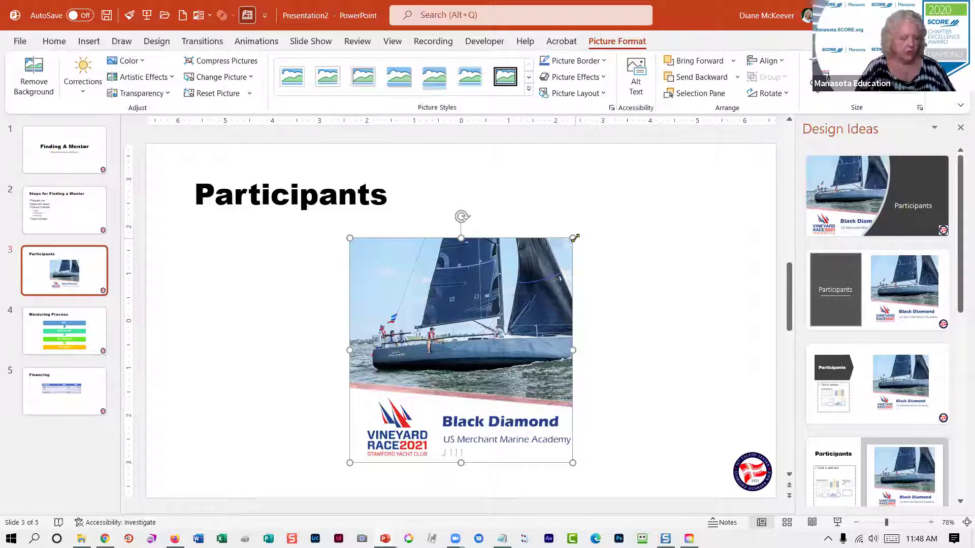
drag(574, 237, 614, 246)
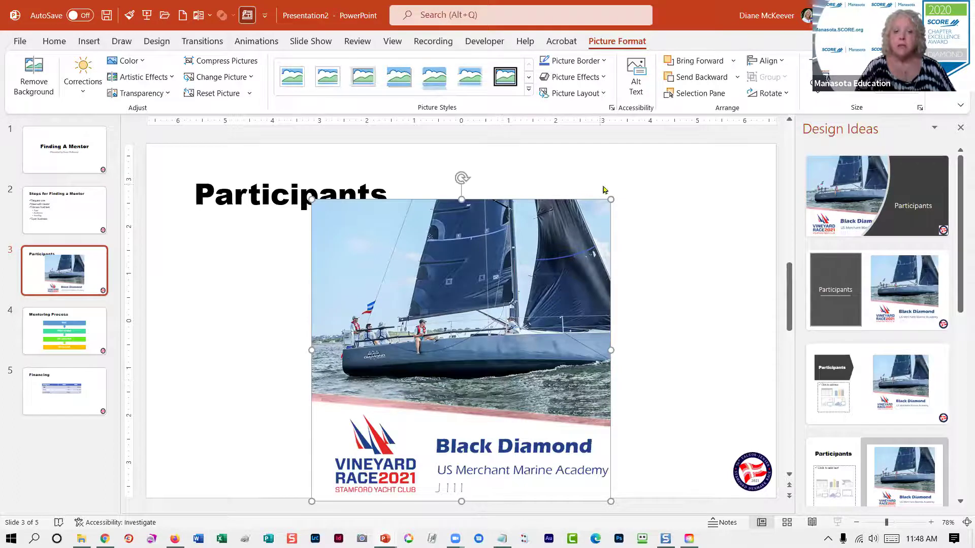
drag(609, 199, 602, 231)
click(616, 306)
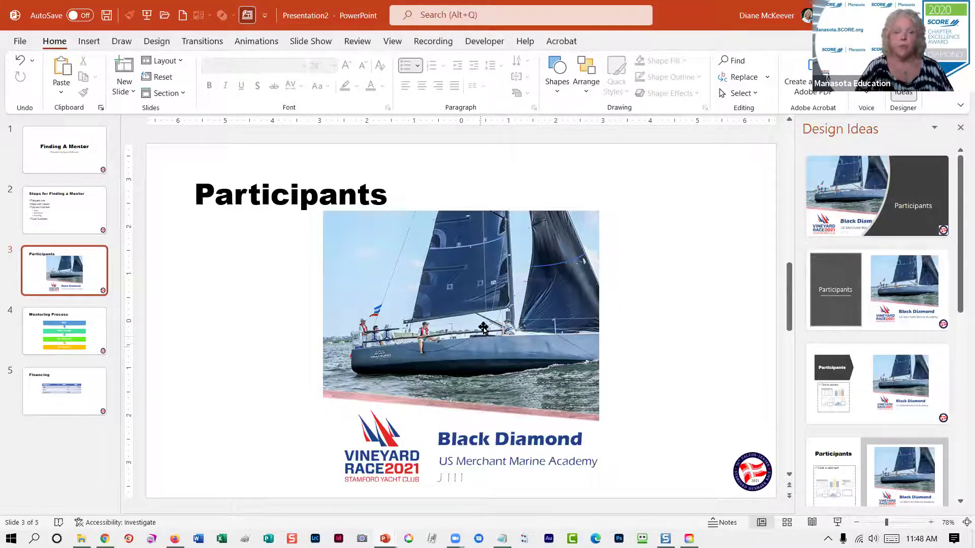
Step: Fine-tune the sailboat picture's size, undoing one shrink, leaving it slightly enlarged below the title
click(478, 358)
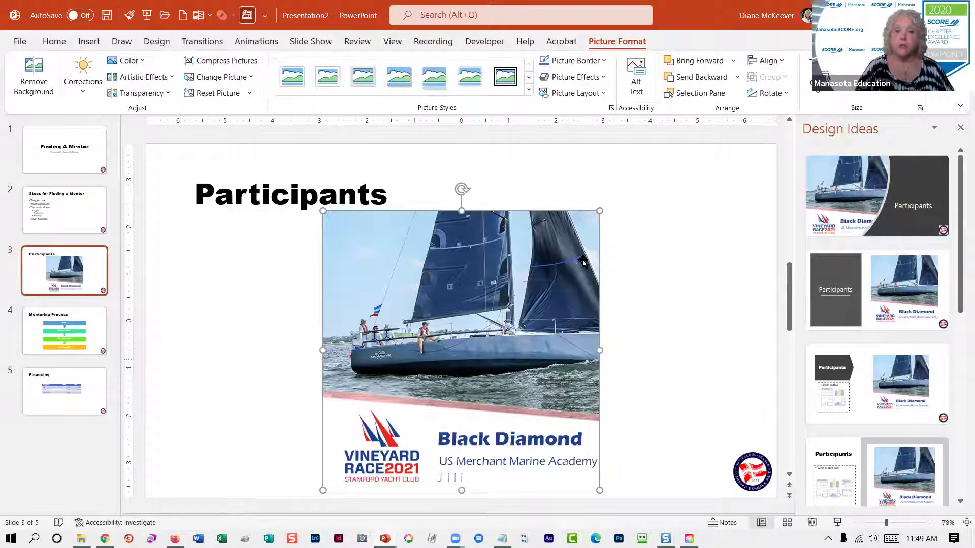
drag(599, 212, 576, 235)
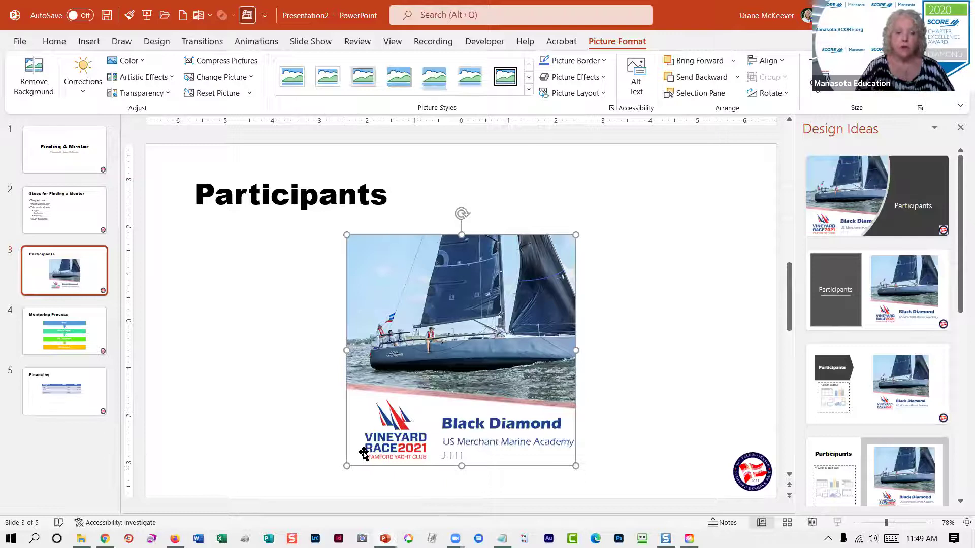
drag(347, 466, 437, 409)
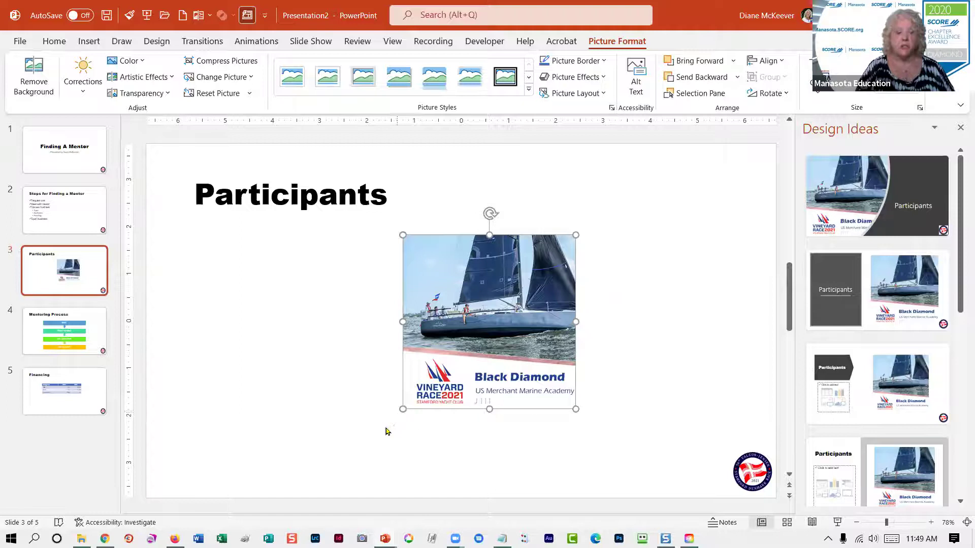
key(ctrl+z)
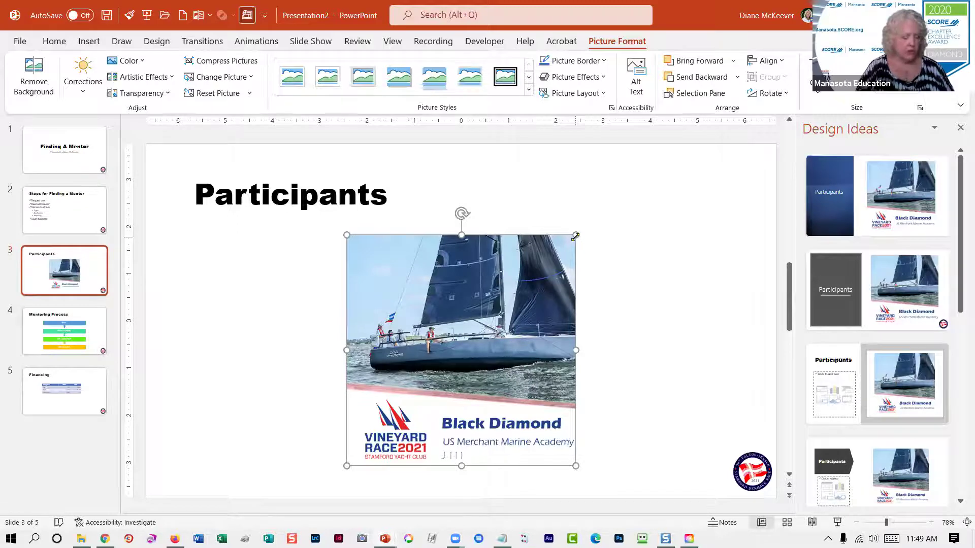
drag(575, 238, 581, 239)
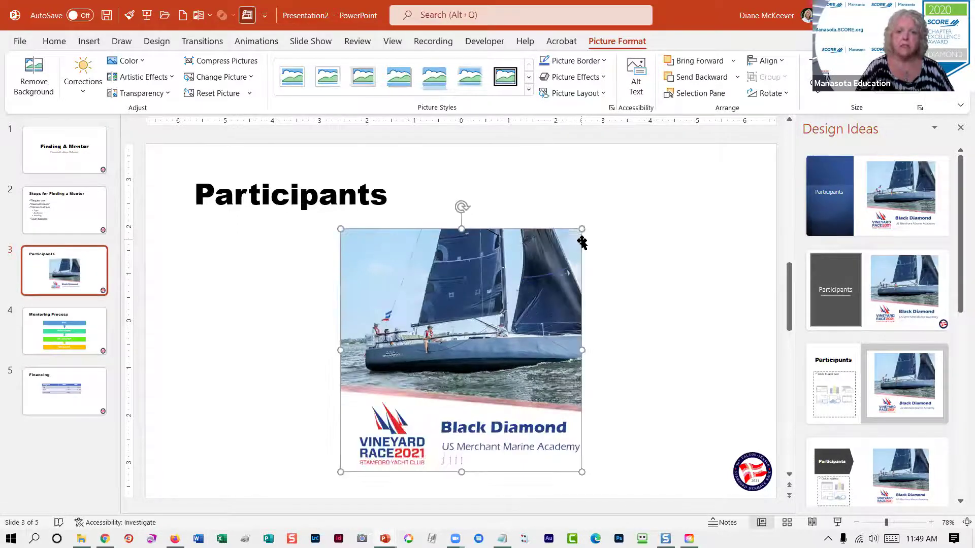
click(612, 359)
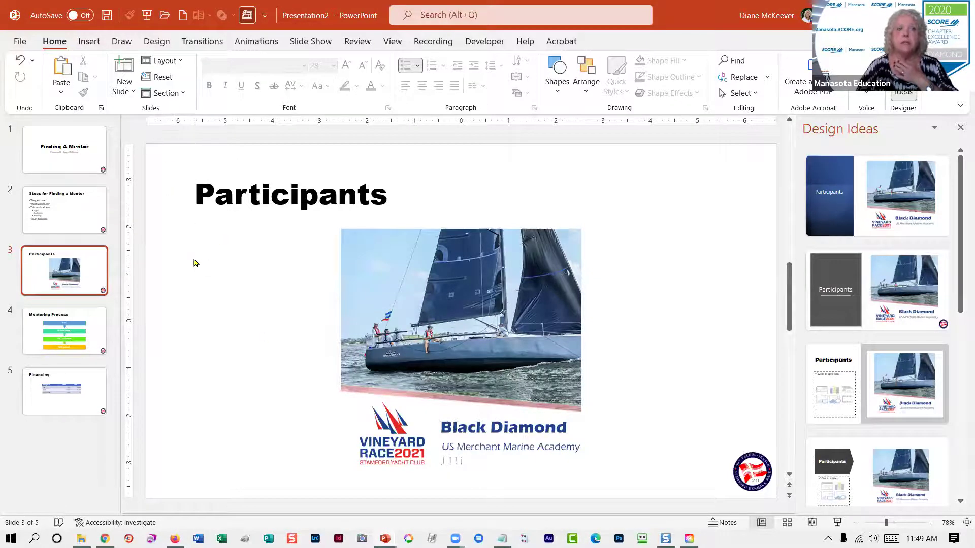
click(177, 61)
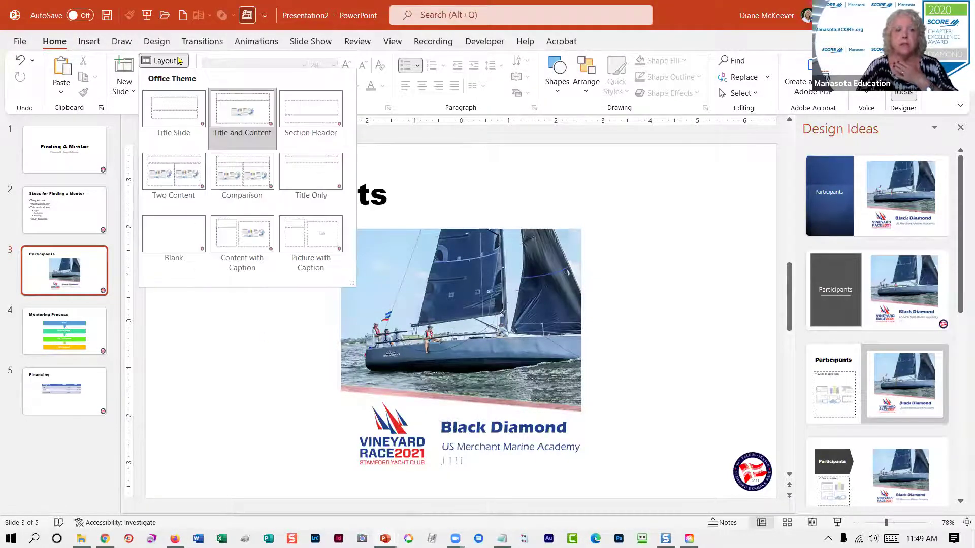
click(175, 182)
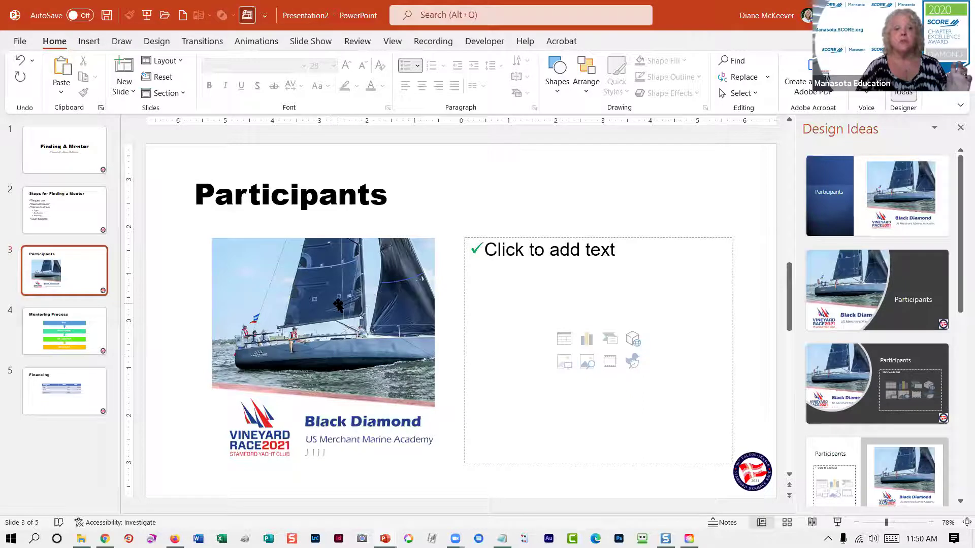
click(564, 362)
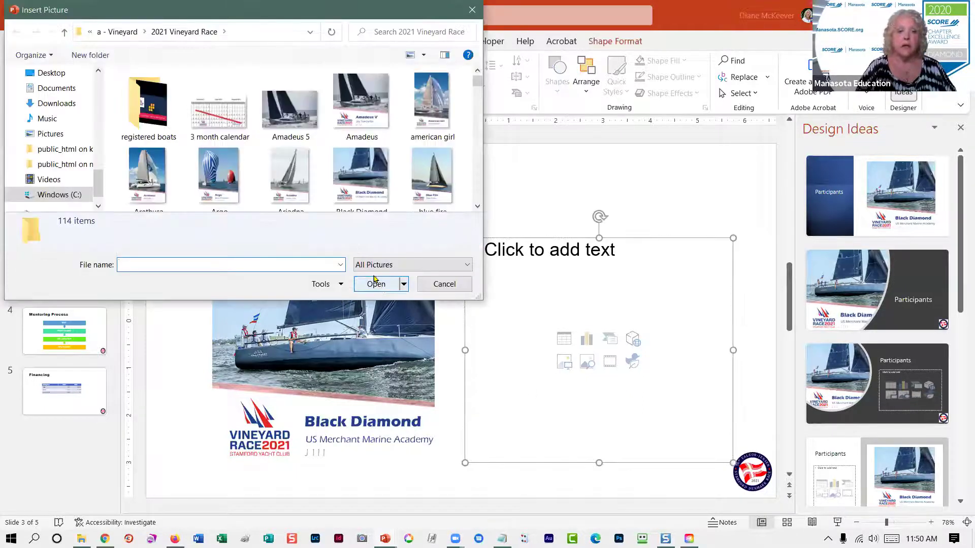
click(477, 209)
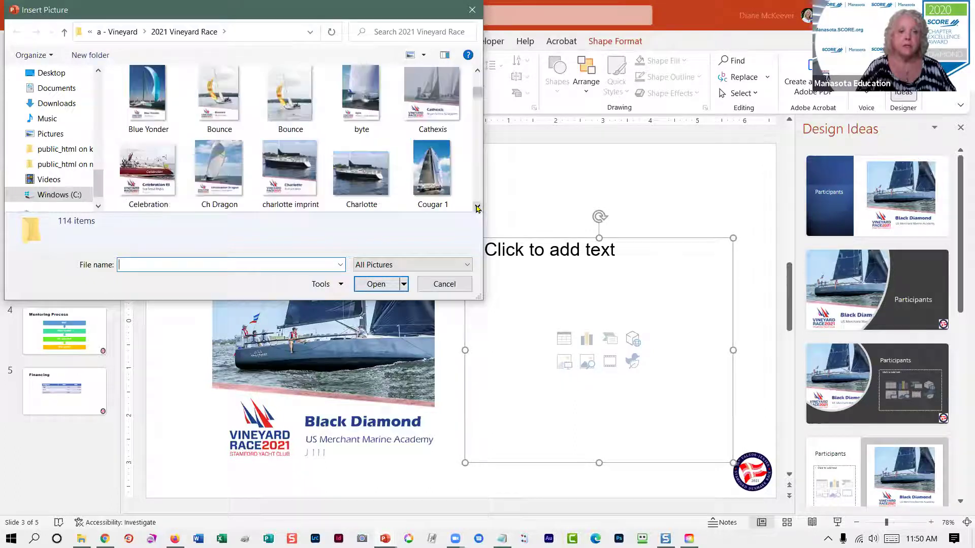
double_click(292, 170)
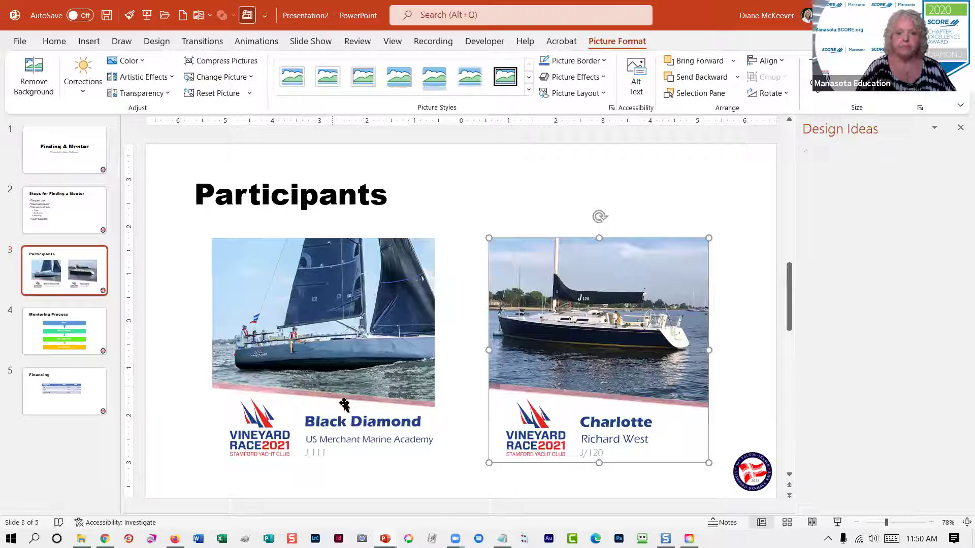
click(716, 342)
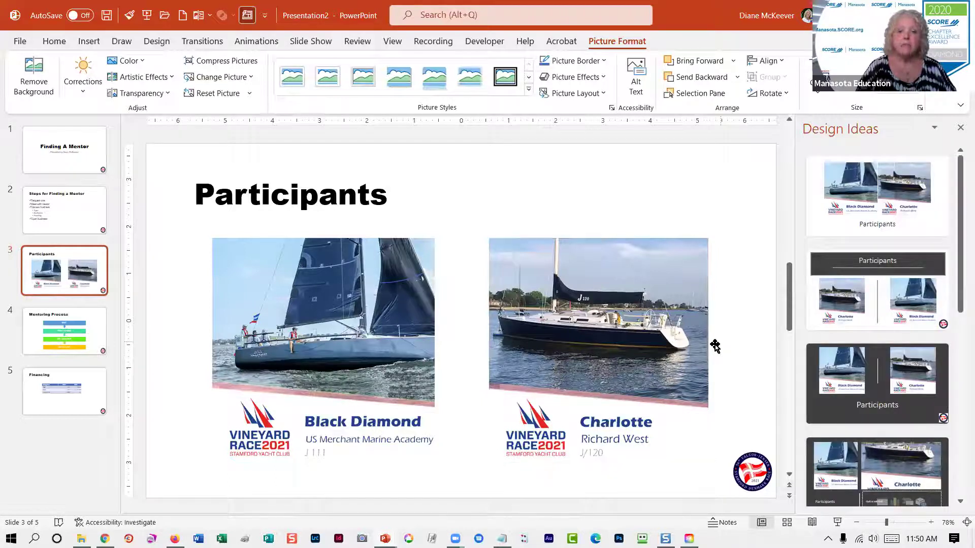
click(573, 363)
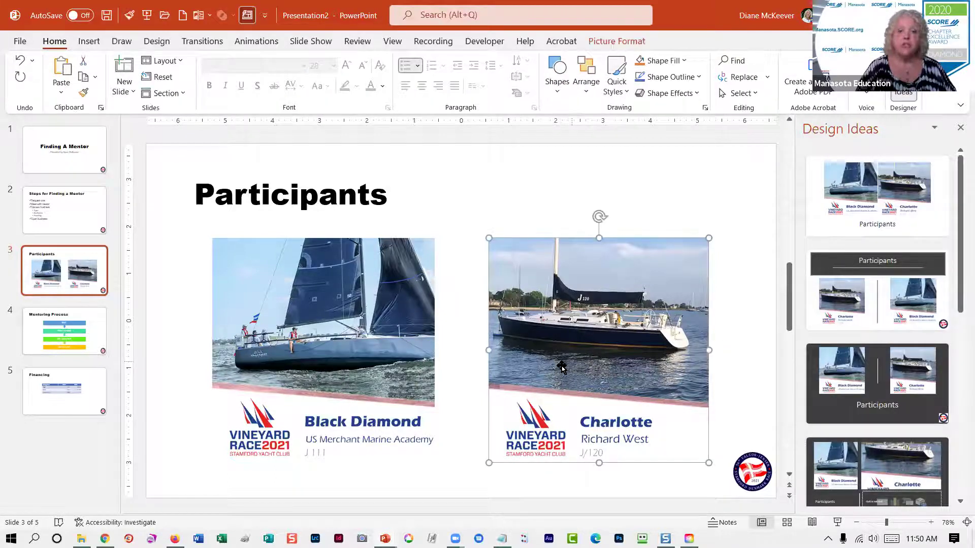
shift+click(352, 331)
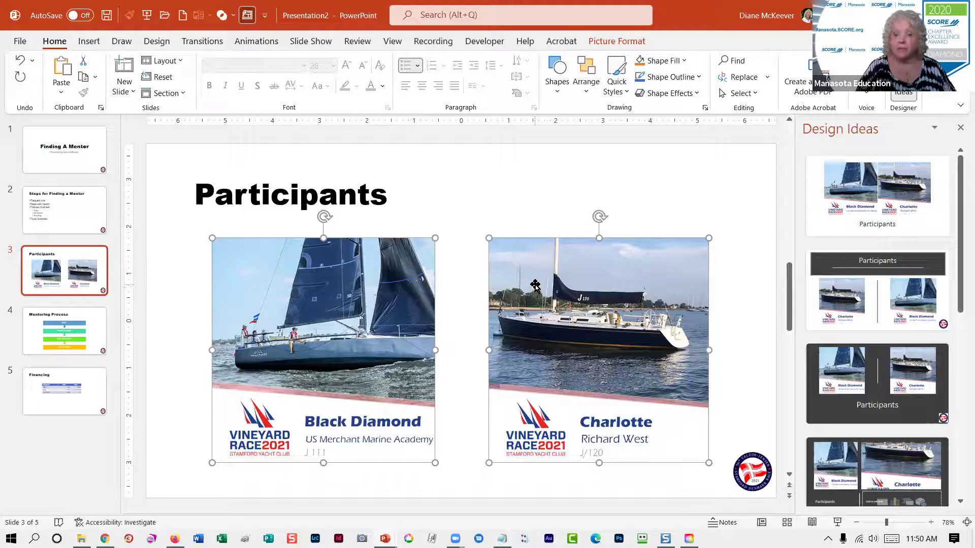
Step: Move the Black Diamond picture left and the Charlotte picture right, raising each slightly
click(726, 316)
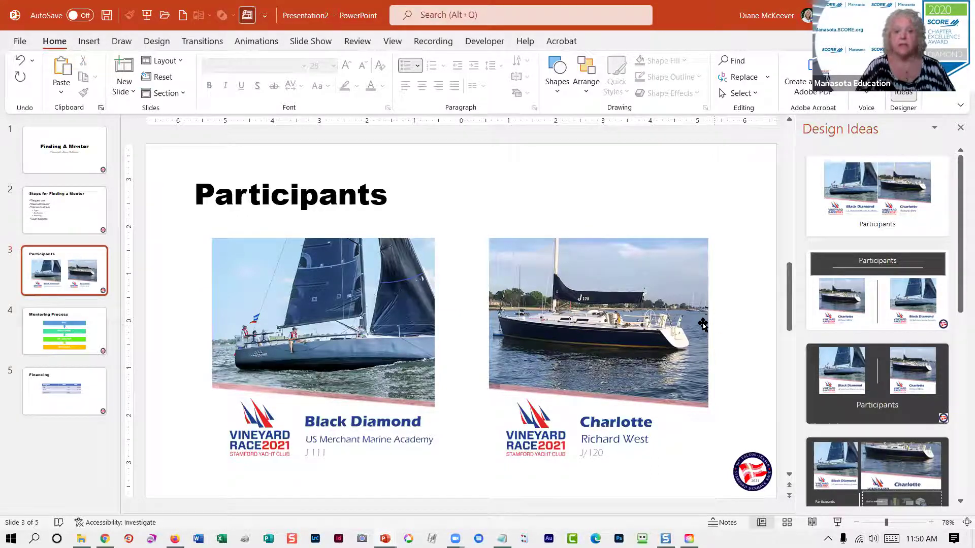
drag(388, 361, 364, 361)
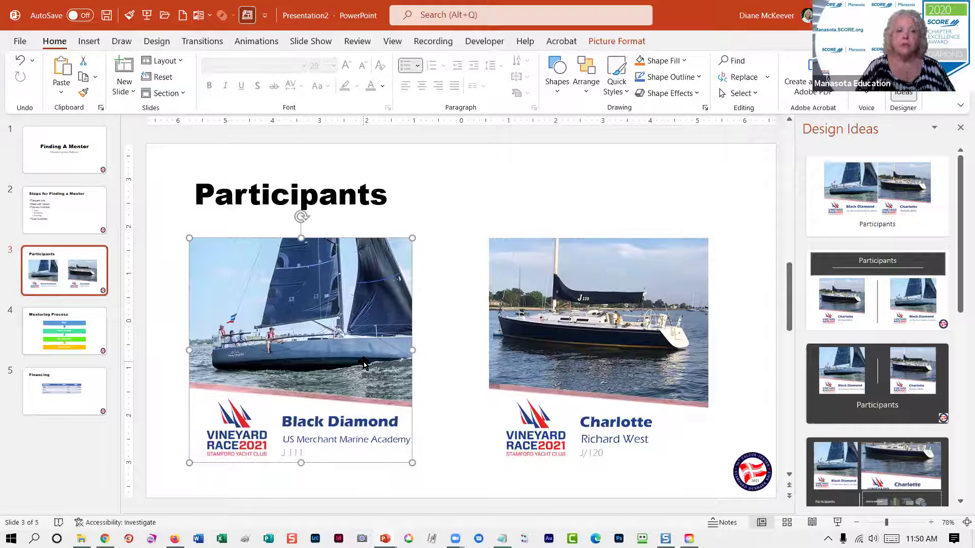
drag(306, 331, 303, 329)
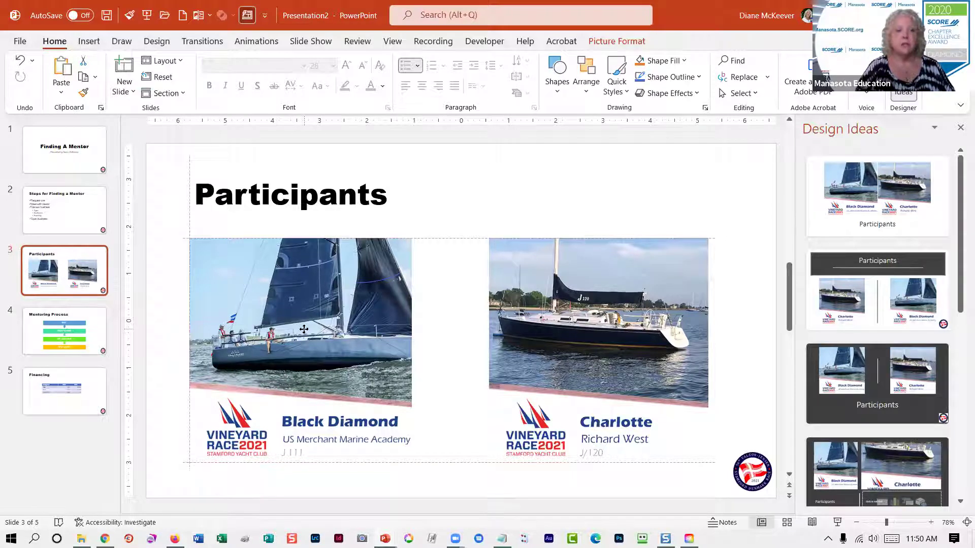
drag(306, 329, 305, 326)
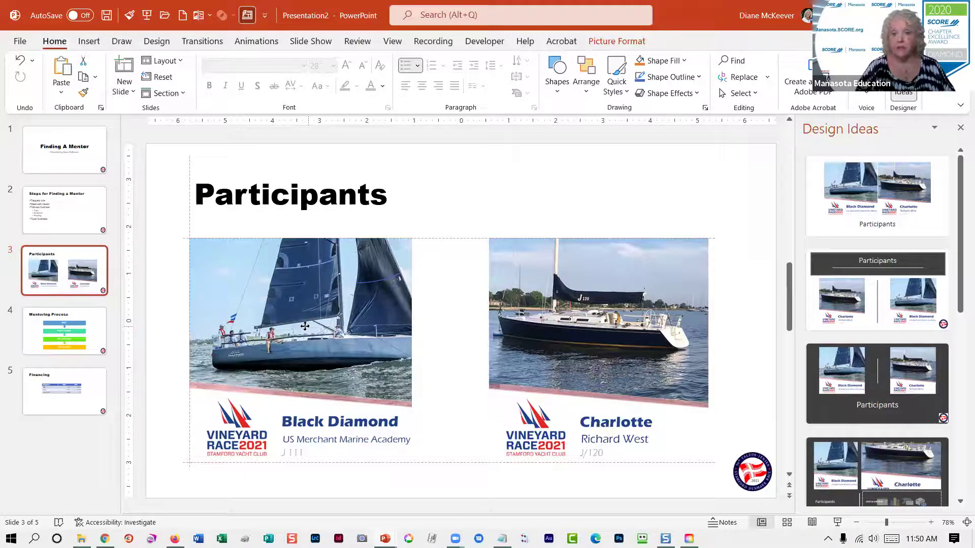
drag(304, 326, 305, 327)
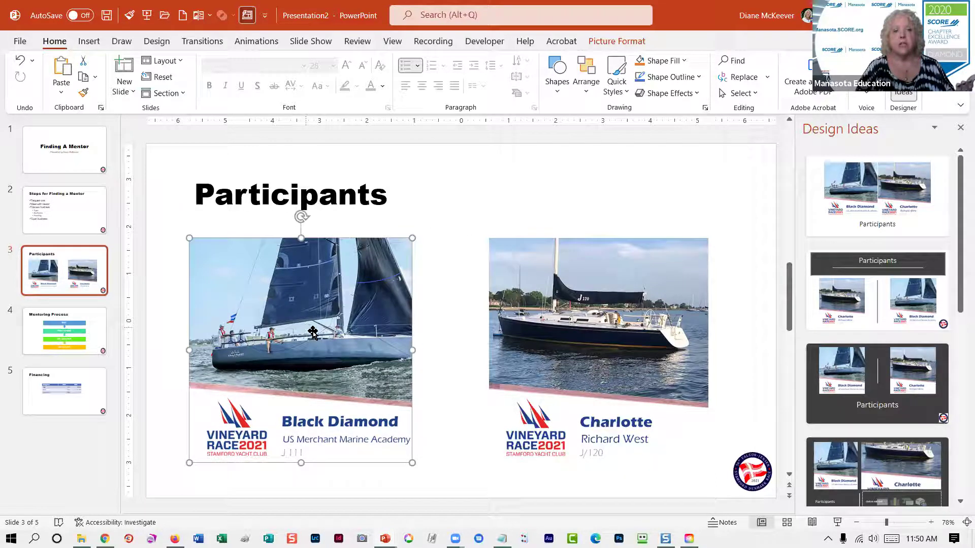
drag(561, 353, 598, 350)
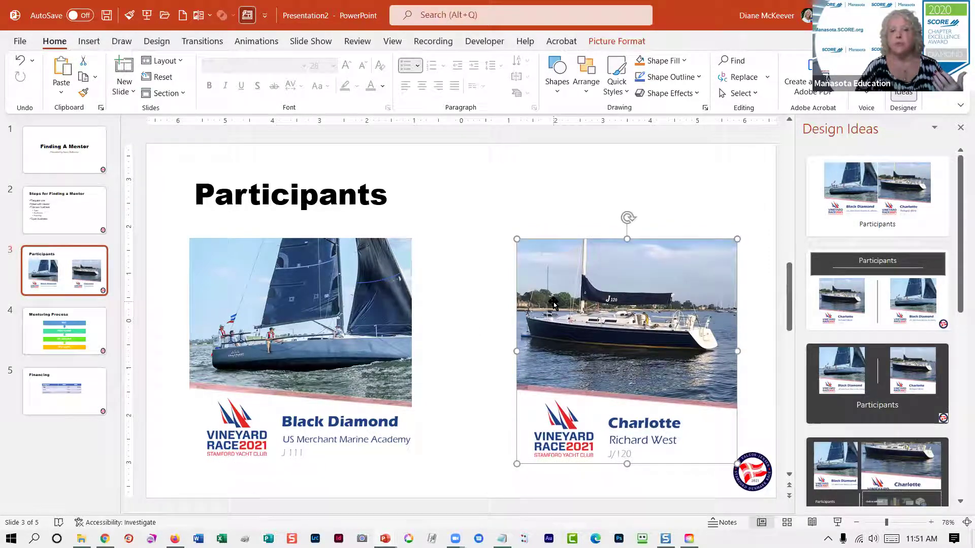
drag(570, 307, 576, 293)
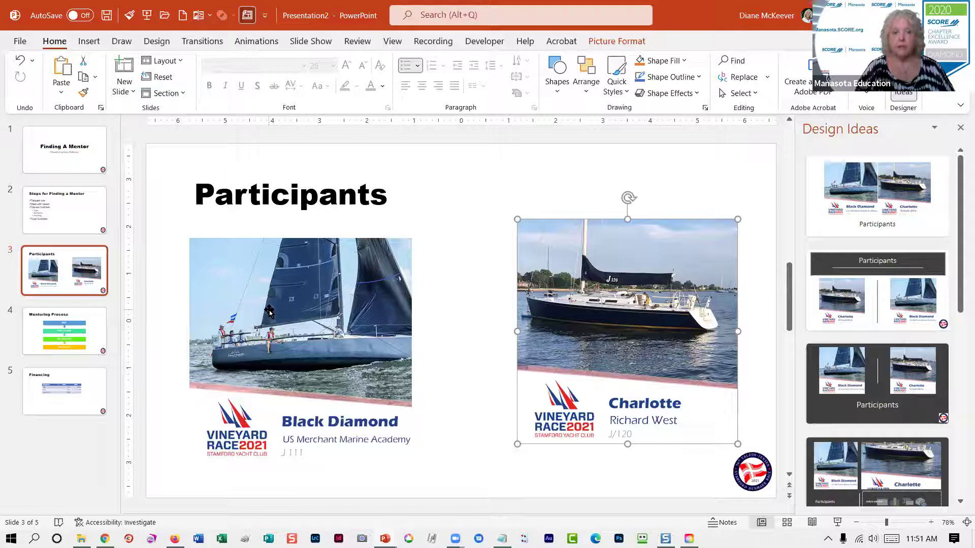
click(431, 321)
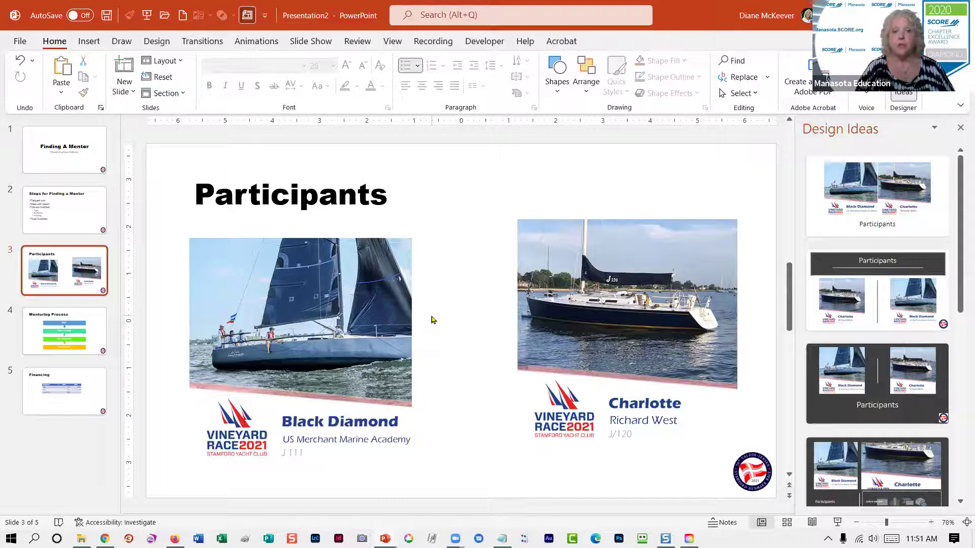
Step: Align both pictures' top edges with Align Top and nudge them down together
click(269, 315)
click(575, 309)
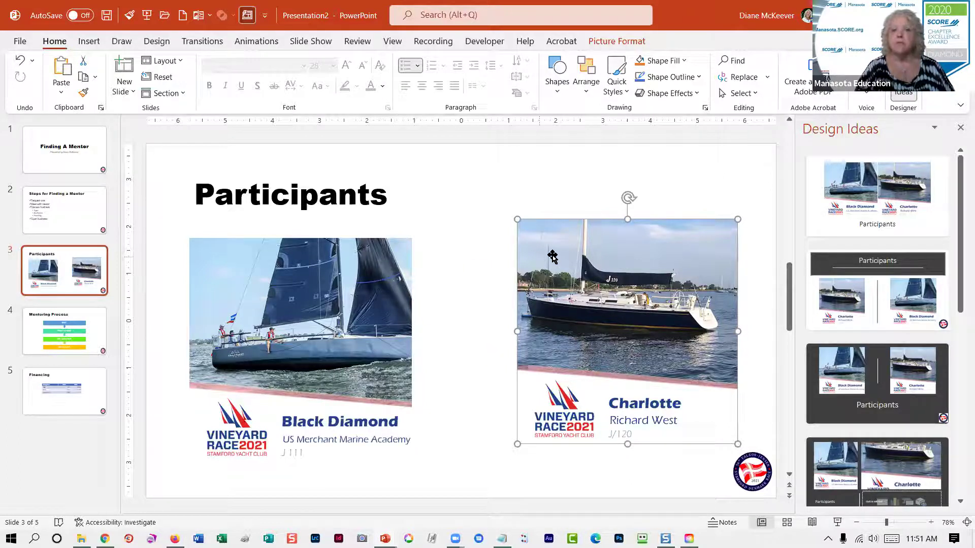
click(330, 308)
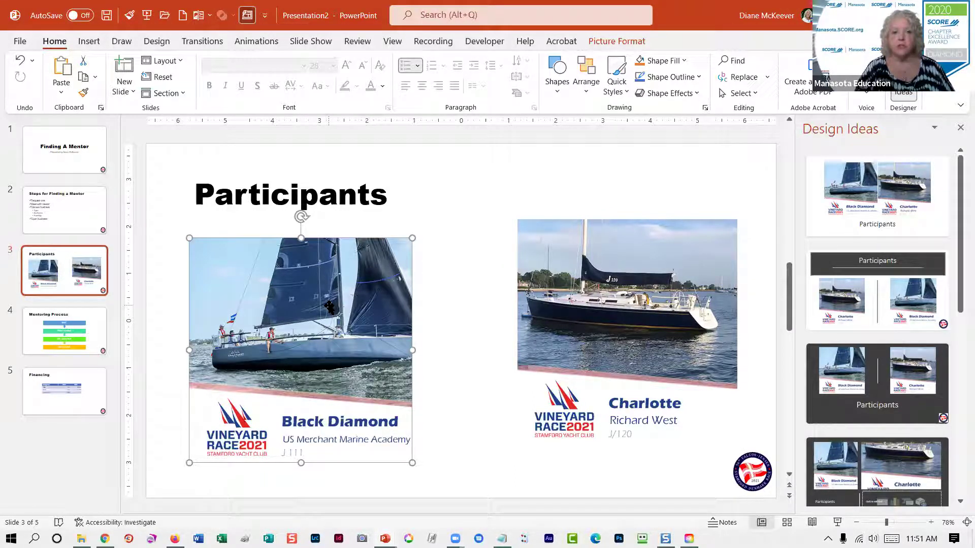
shift+click(589, 317)
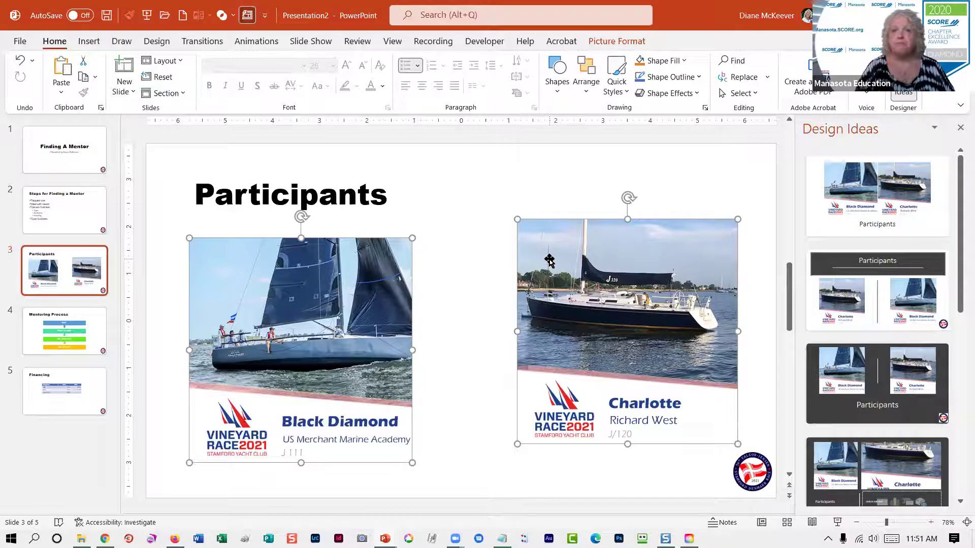
click(601, 43)
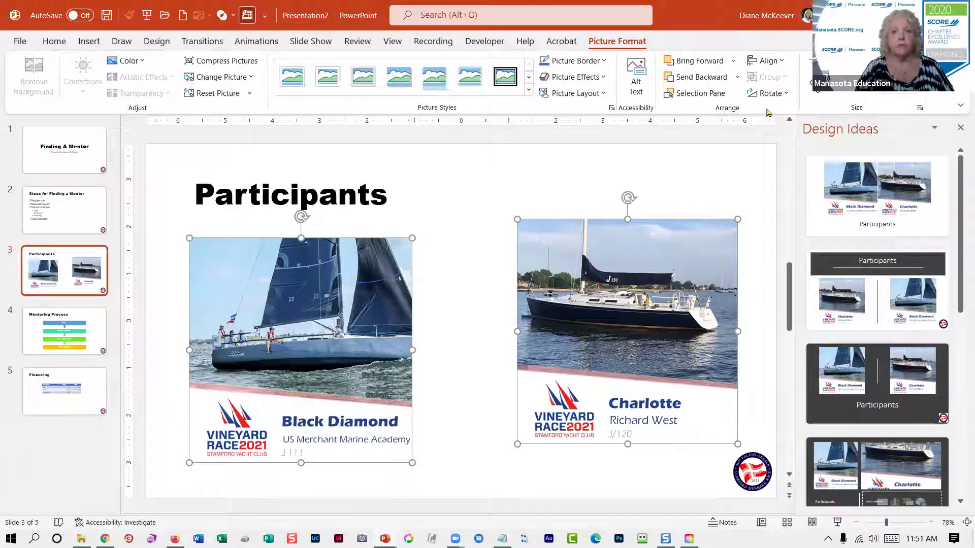
click(768, 61)
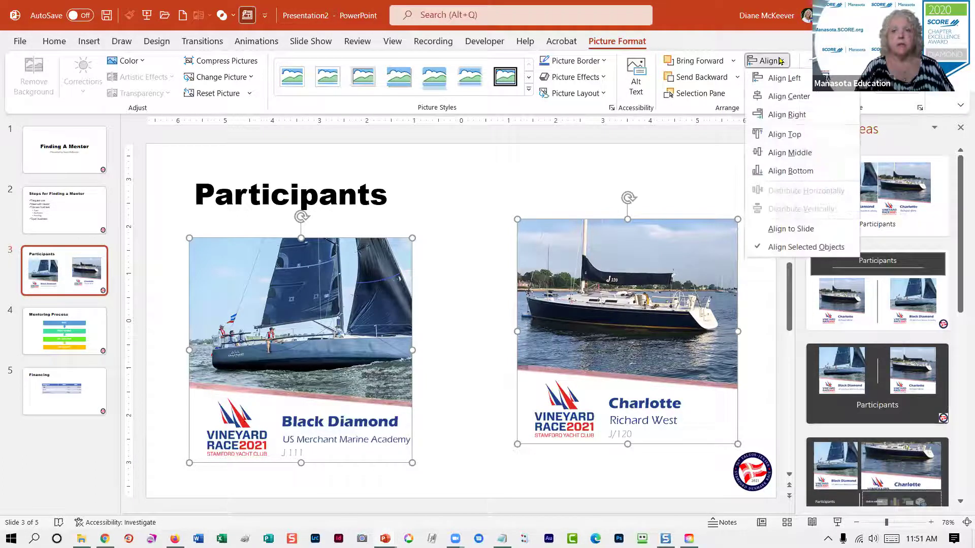
click(781, 134)
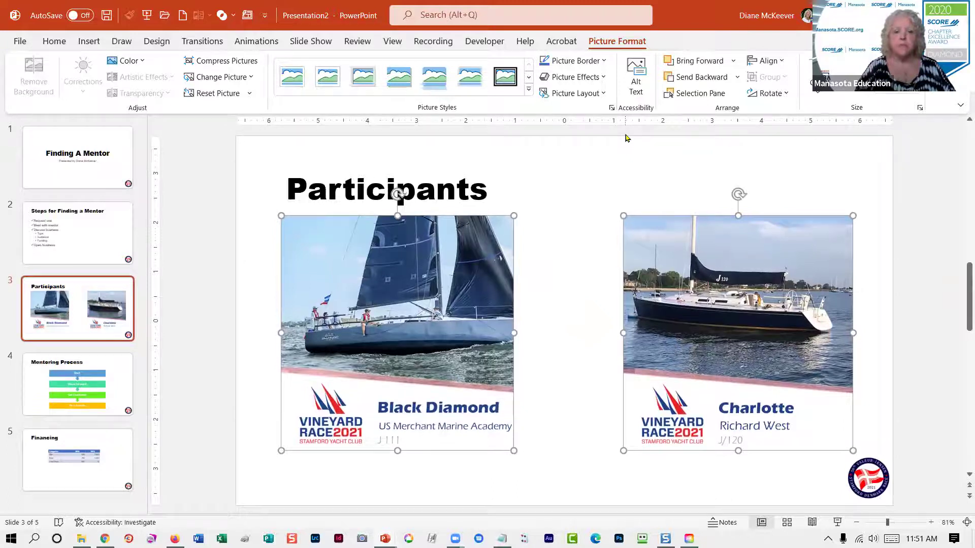
key(Down)
key(Down)
key(Down)
key(Down)
key(Down)
key(Down)
key(Down)
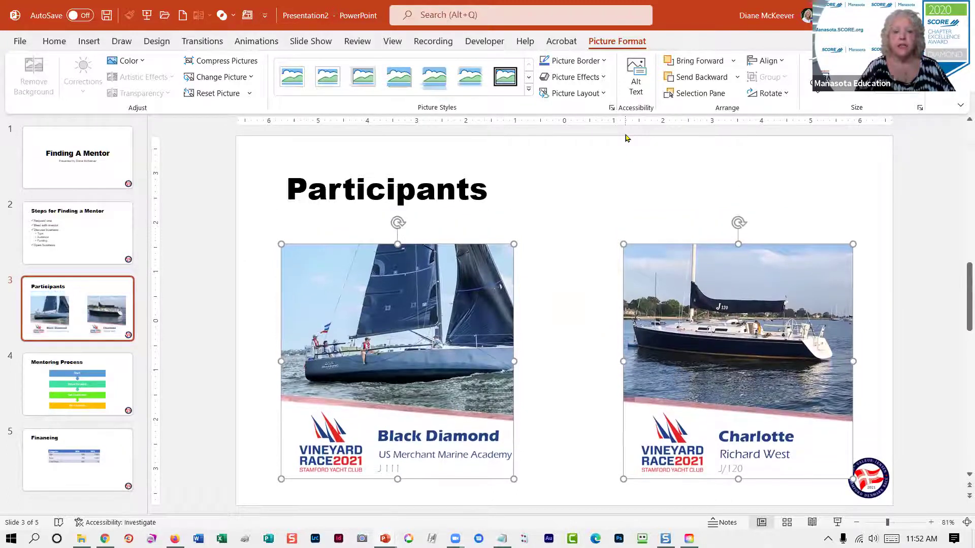
click(625, 165)
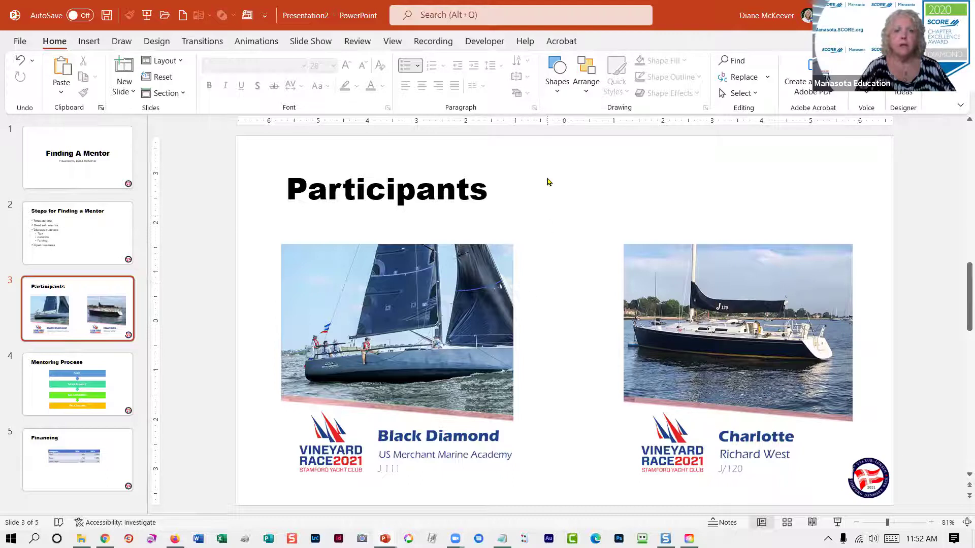
Step: Draw a tall rectangle in the gap between the Black Diamond and Charlotte pictures
click(556, 72)
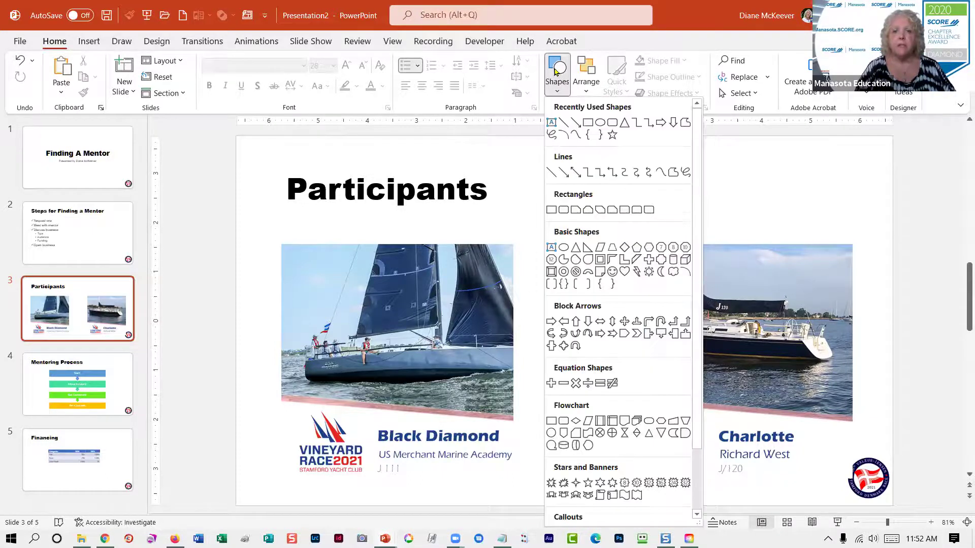
click(588, 123)
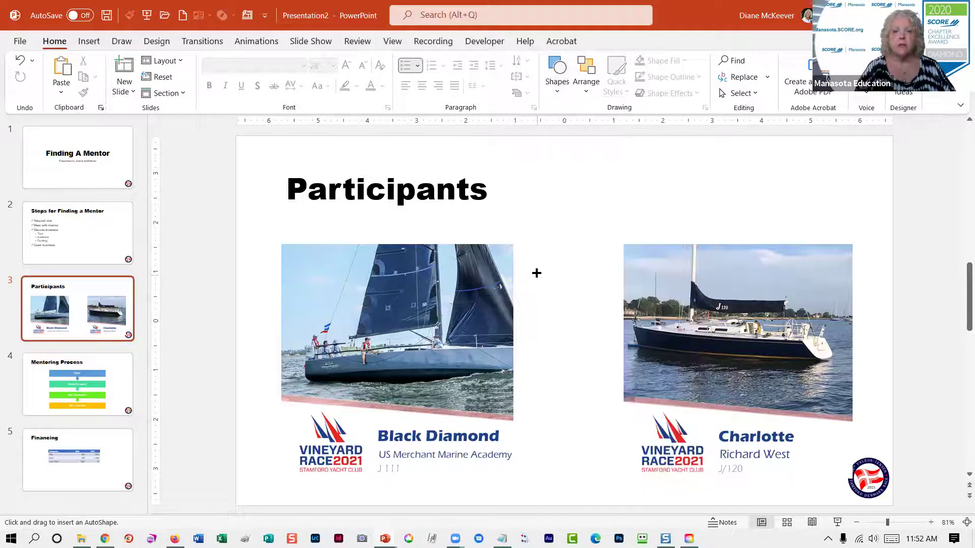
drag(543, 312, 574, 413)
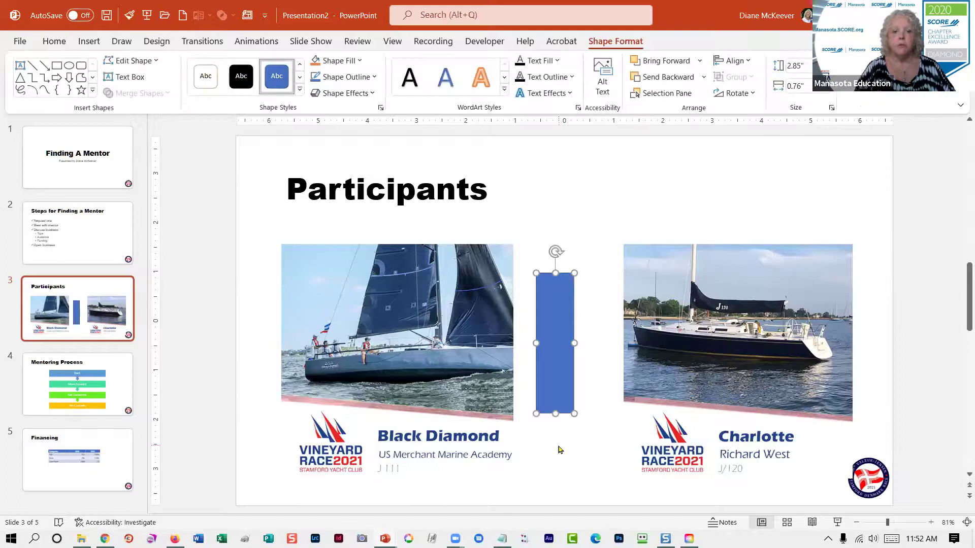
click(559, 449)
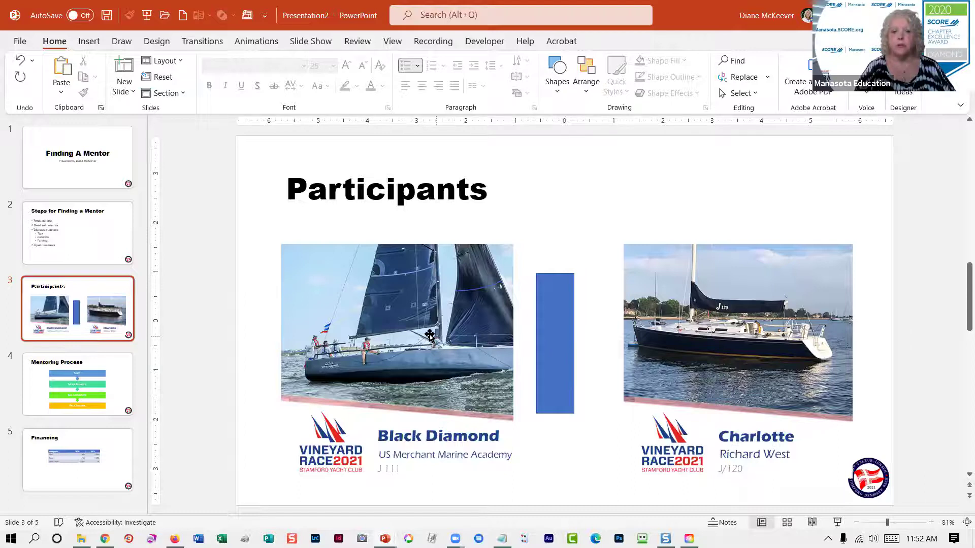
click(384, 328)
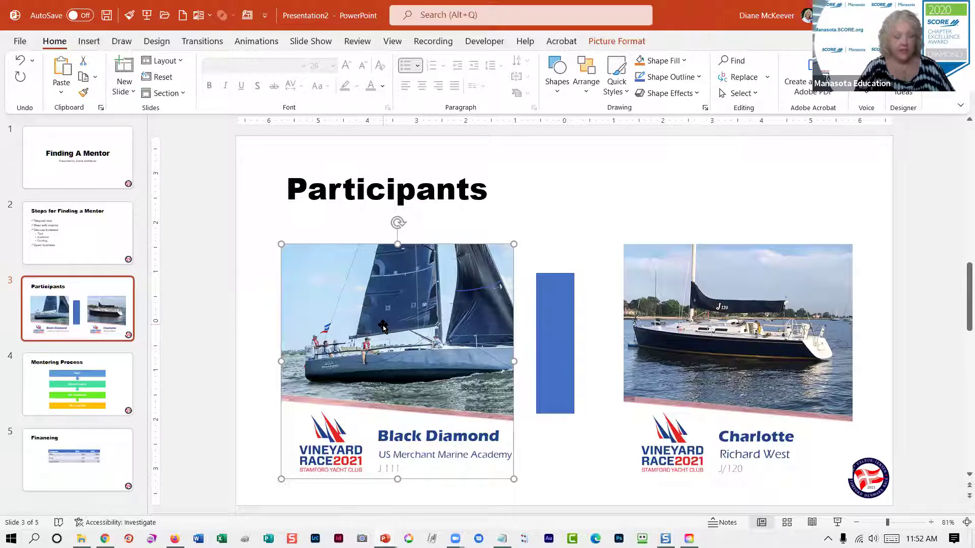
Step: Align both pictures and the rectangle on their middles and distribute them evenly across the slide
shift+click(552, 332)
shift+click(657, 325)
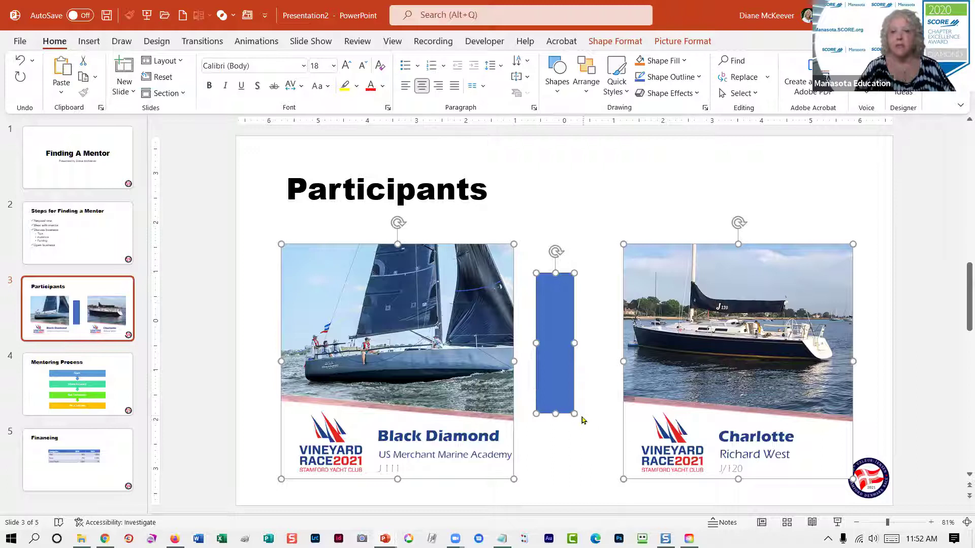
click(670, 44)
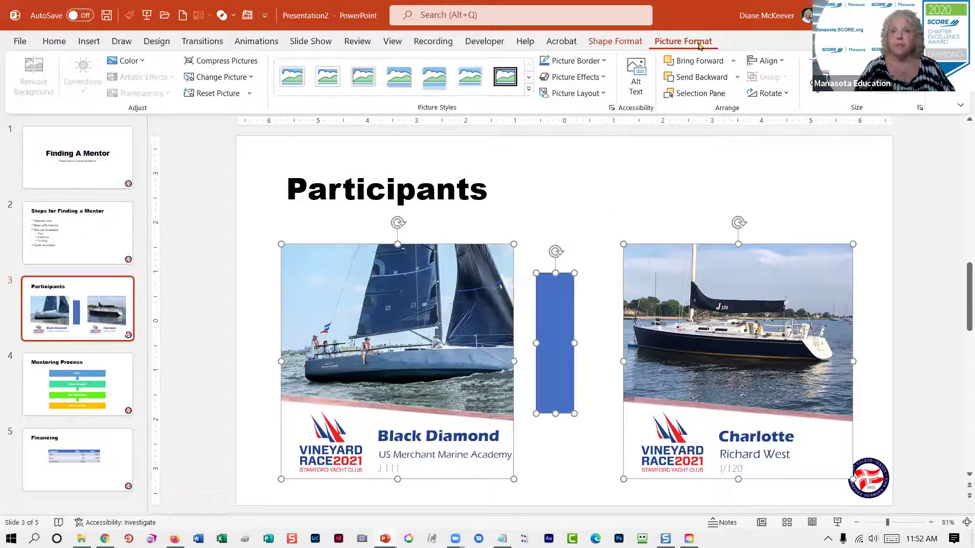
click(766, 61)
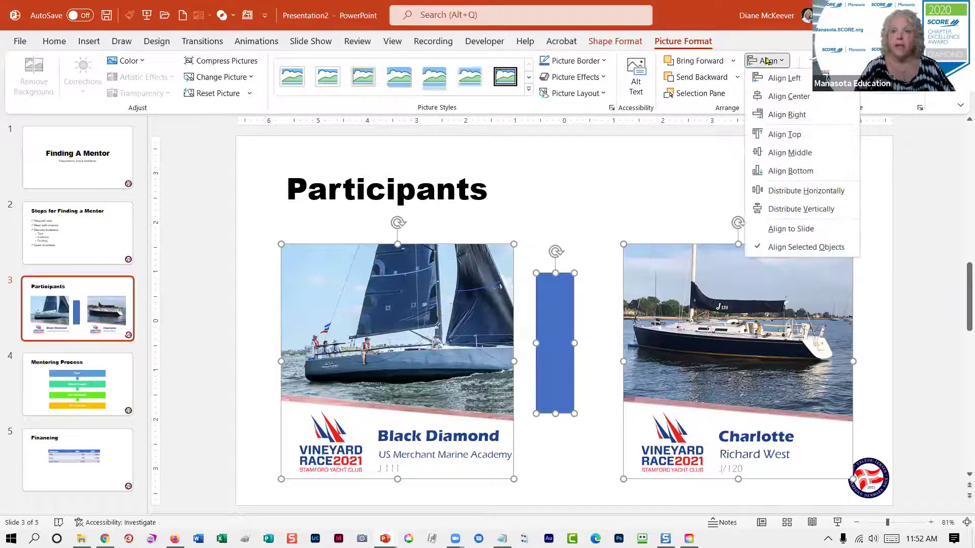
click(791, 152)
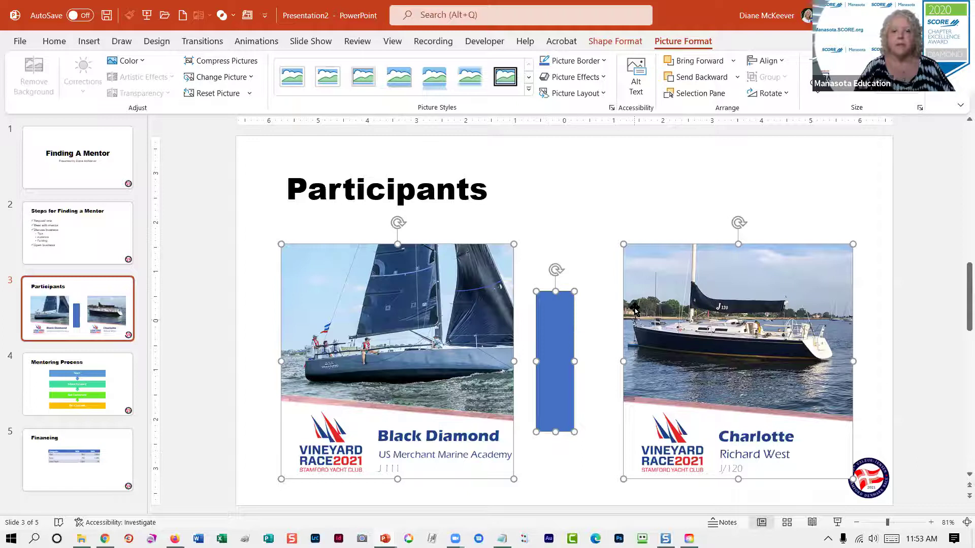
click(780, 62)
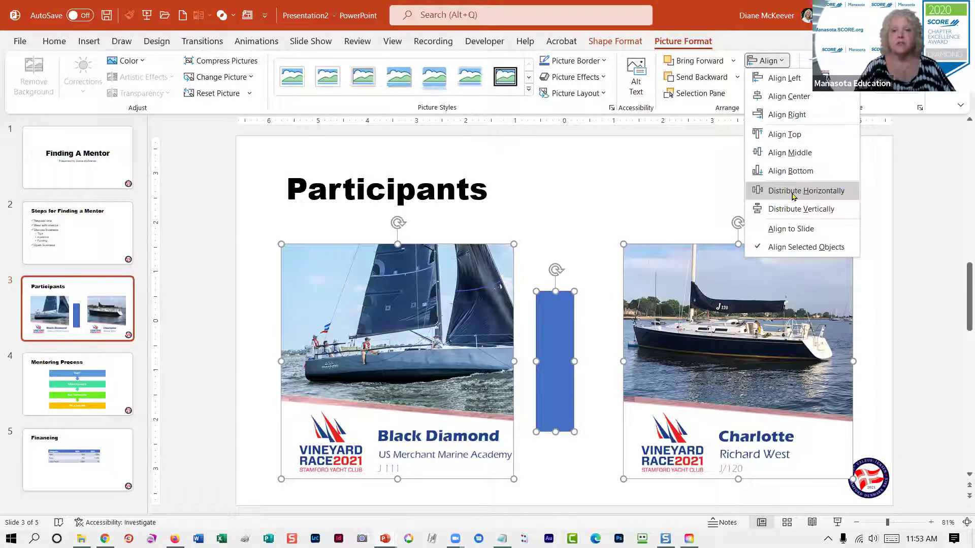
click(793, 193)
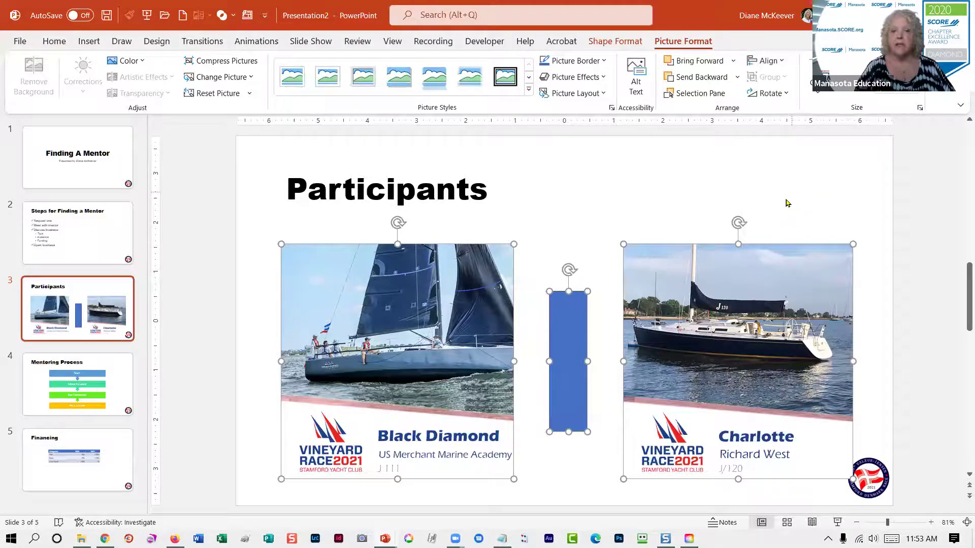
click(737, 199)
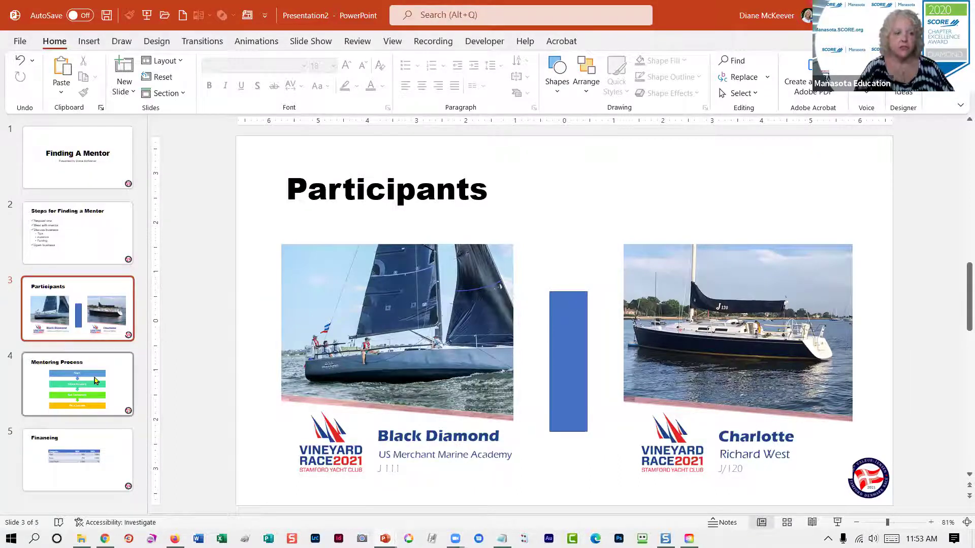
Step: Give Black Diamond an Appear entrance, the blue bar Float In, and Charlotte Fly In From Right
click(314, 307)
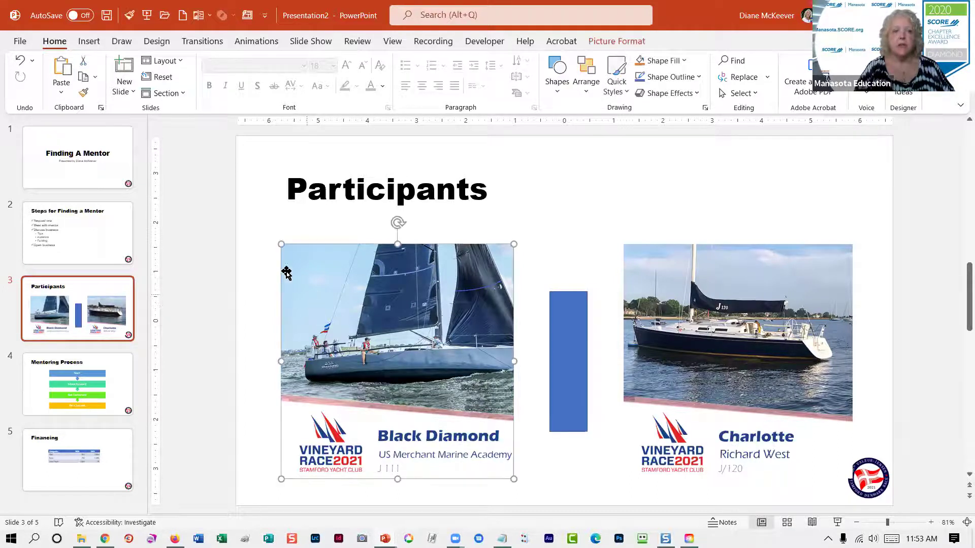
click(255, 44)
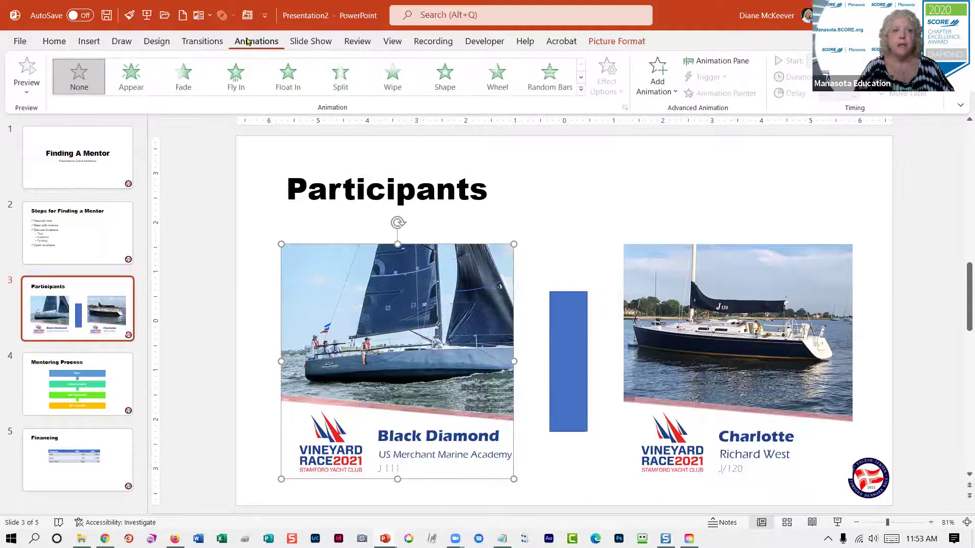
click(140, 79)
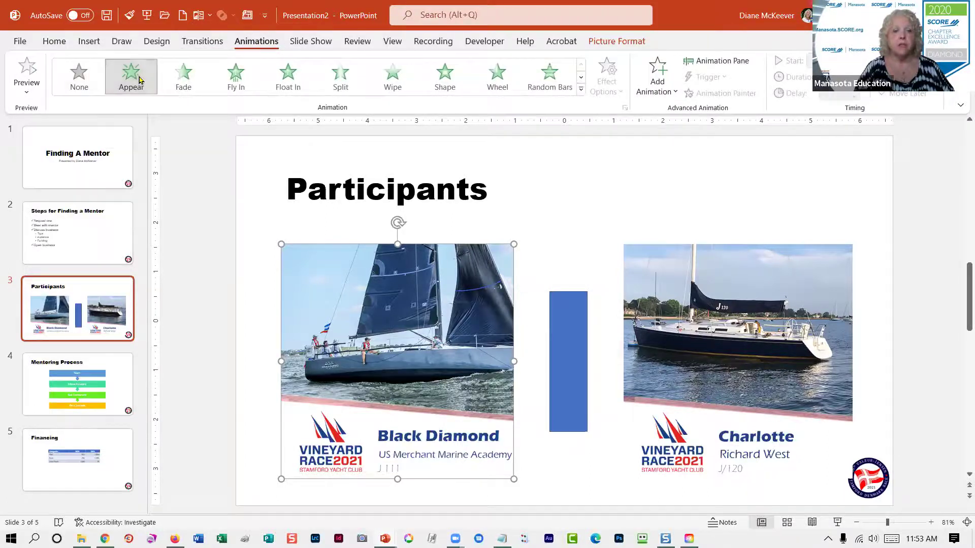
click(564, 343)
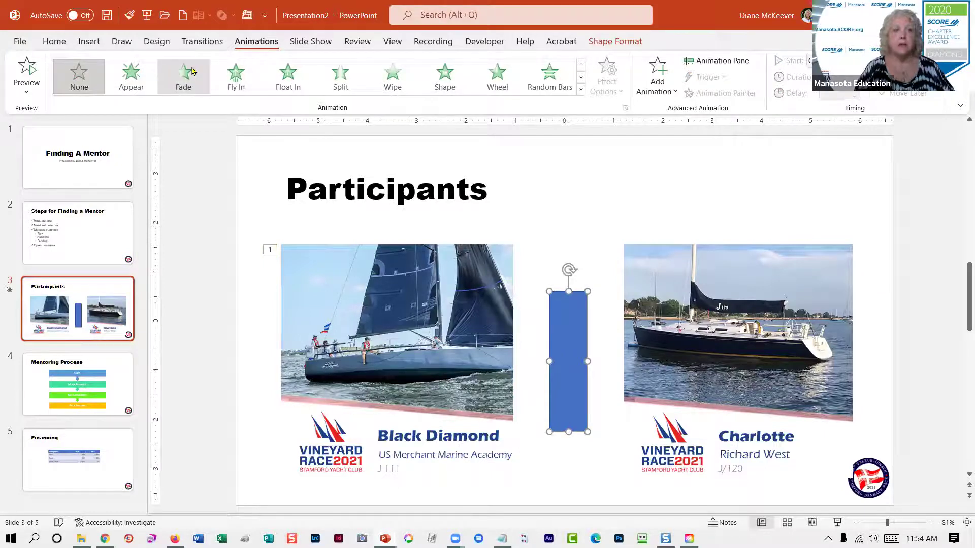
click(285, 76)
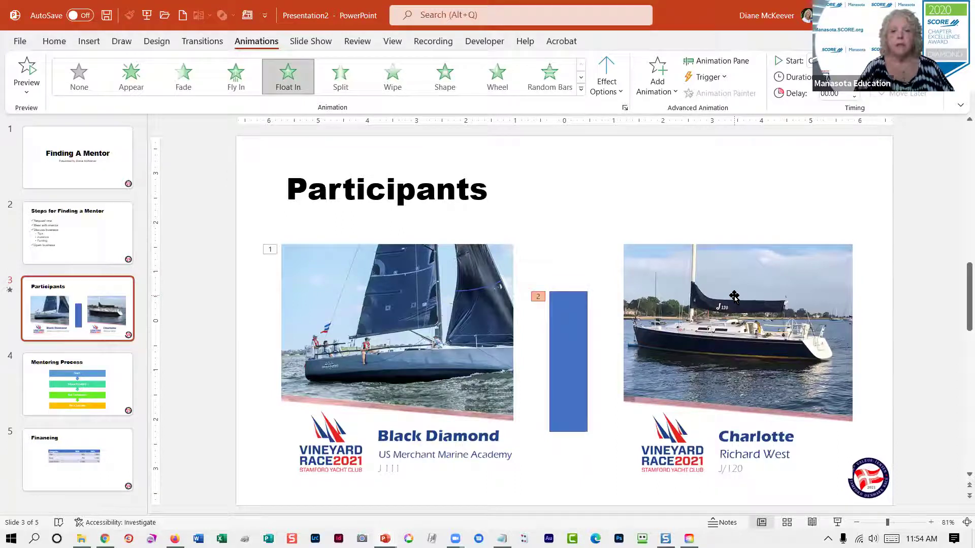
click(734, 296)
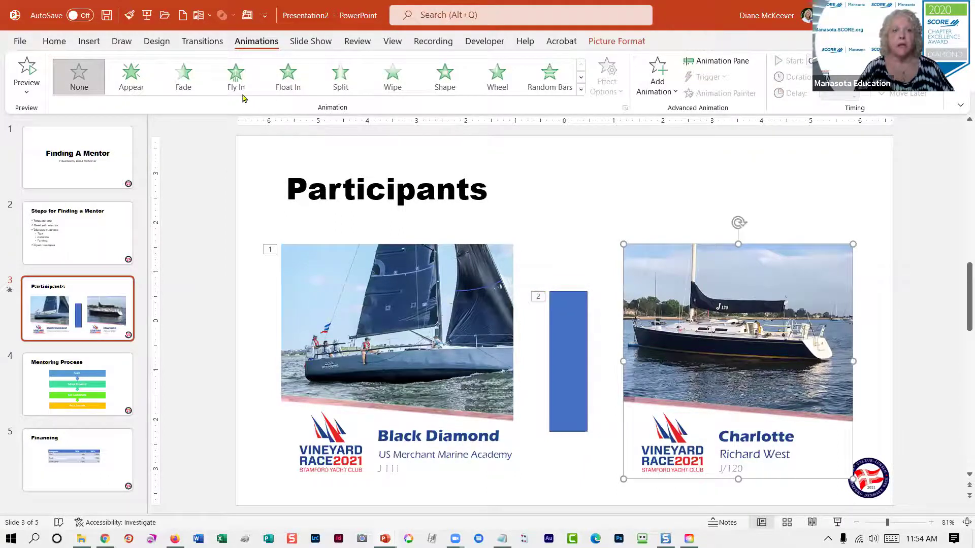
click(236, 77)
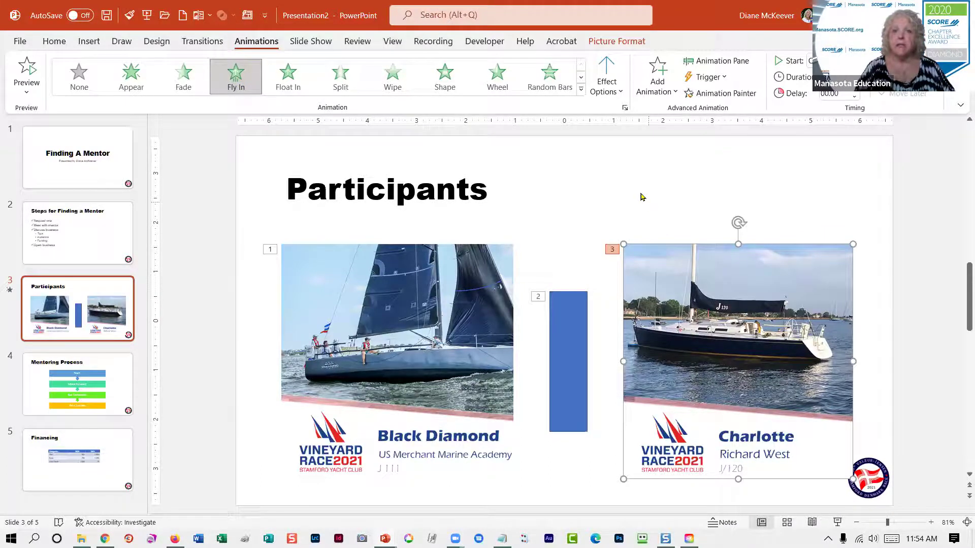
click(605, 82)
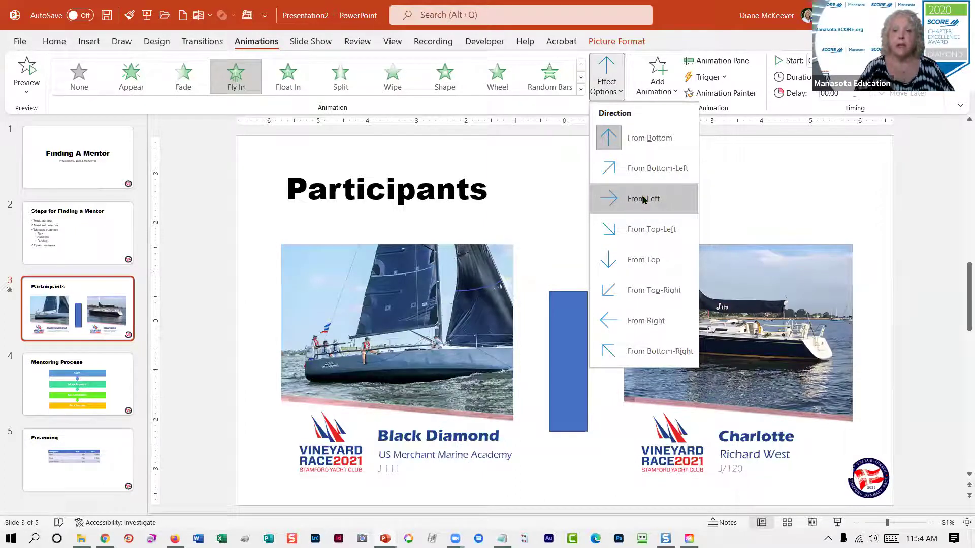
click(652, 320)
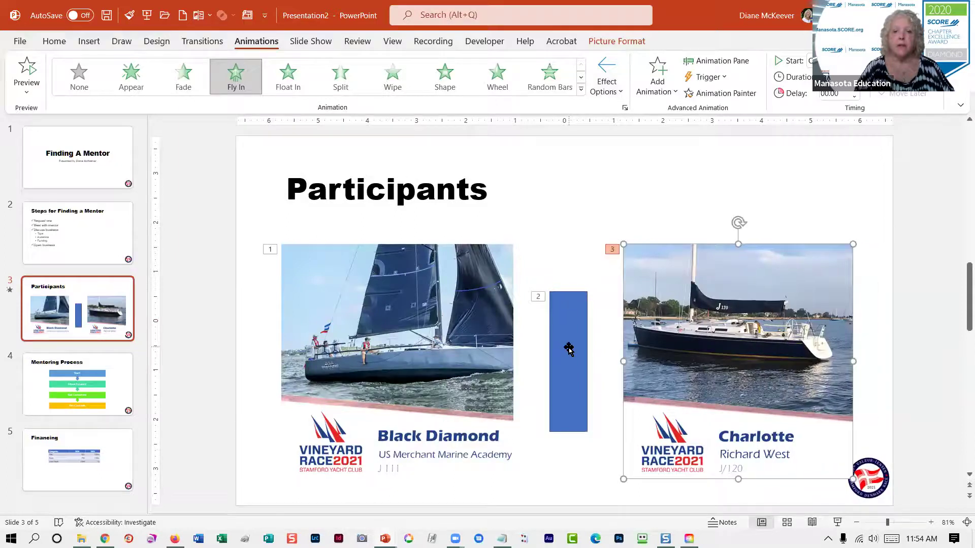
Step: Switch the blue bar's effect to Float Down and change Black Diamond's animation to Fade
click(568, 346)
click(607, 81)
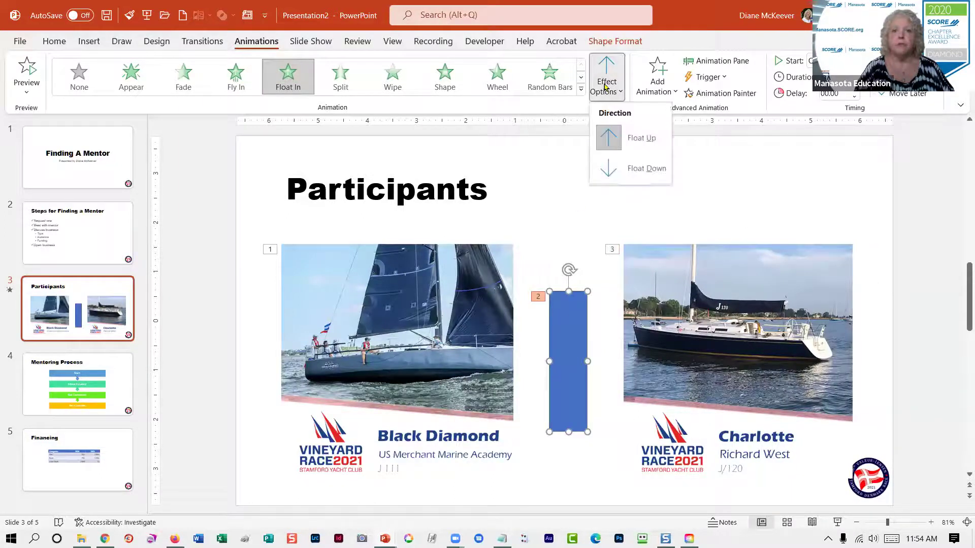
click(616, 173)
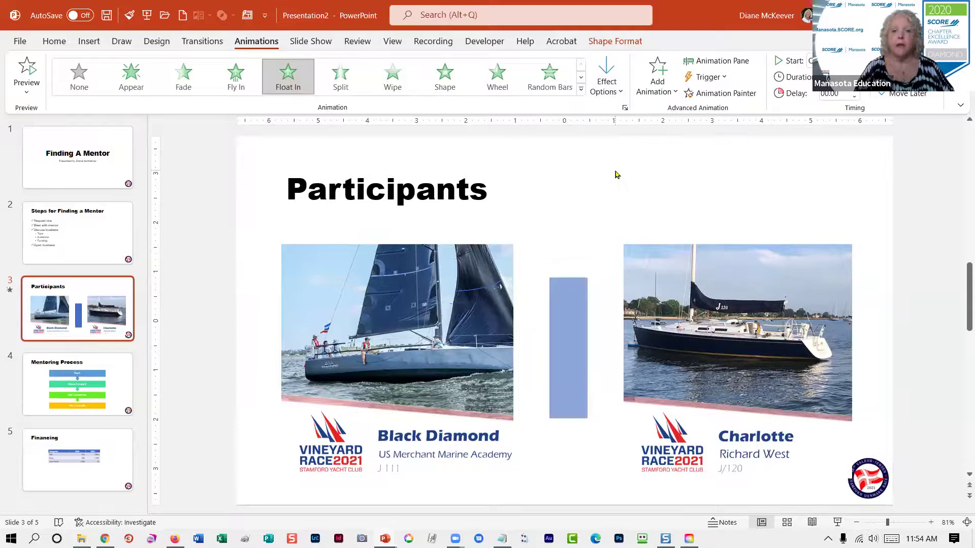
click(424, 336)
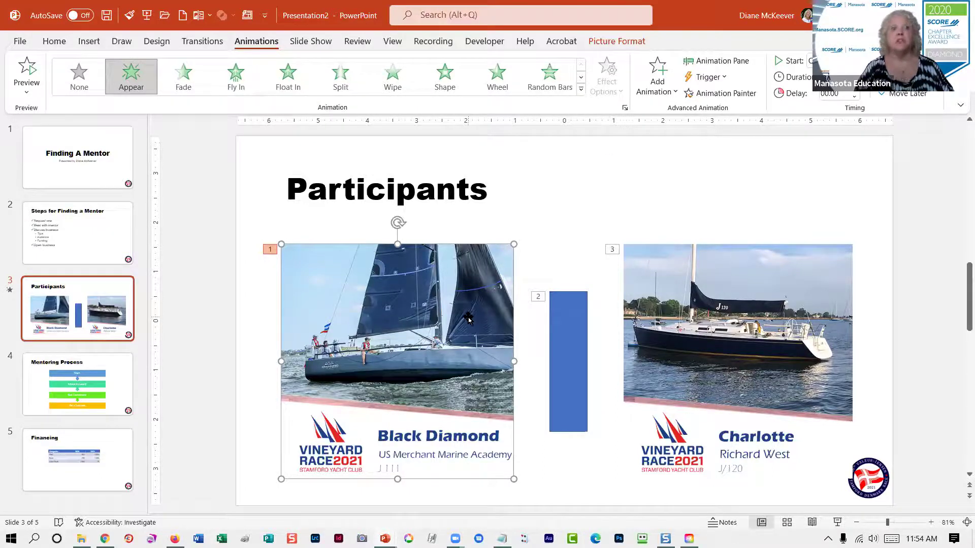
click(183, 76)
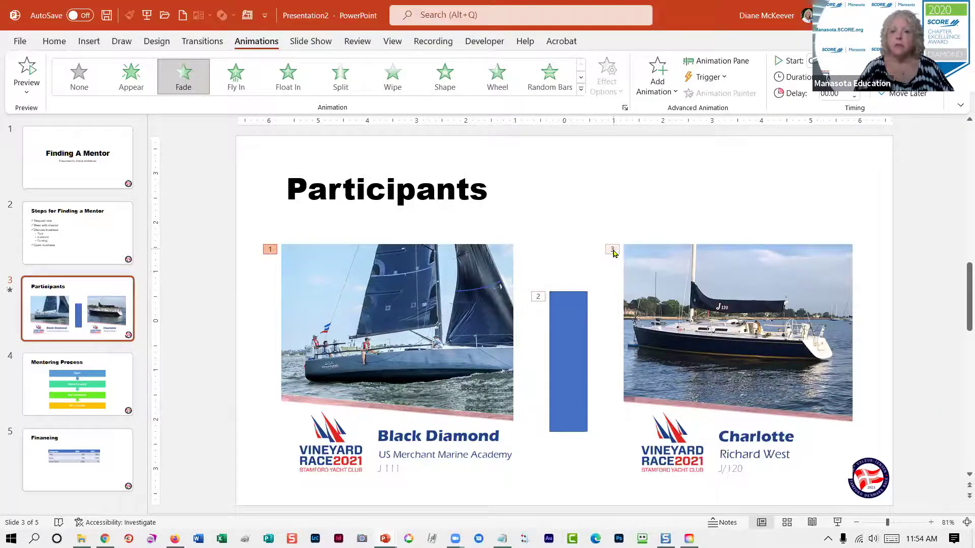
click(921, 390)
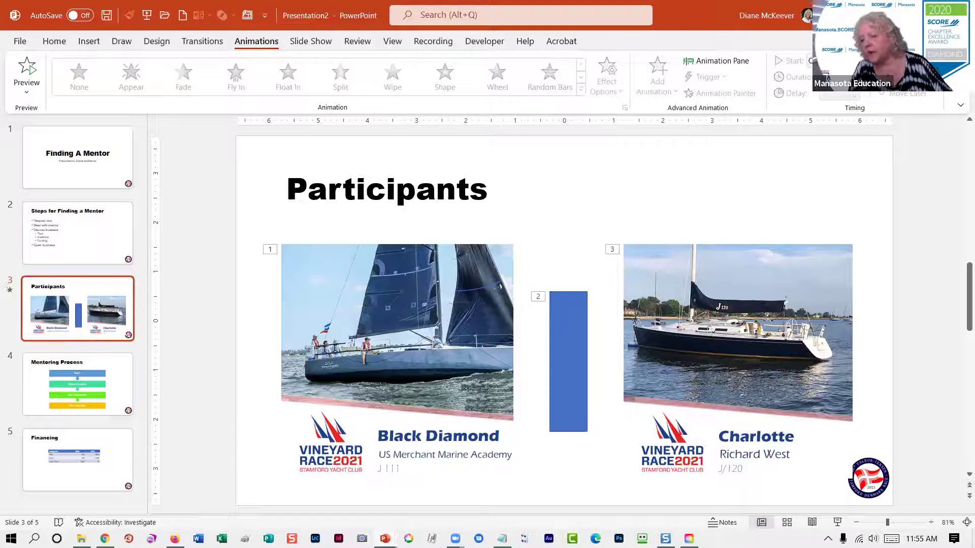
Step: Run the Participants slide show through its three animations, then go to slide 4, Mentoring Process
click(837, 525)
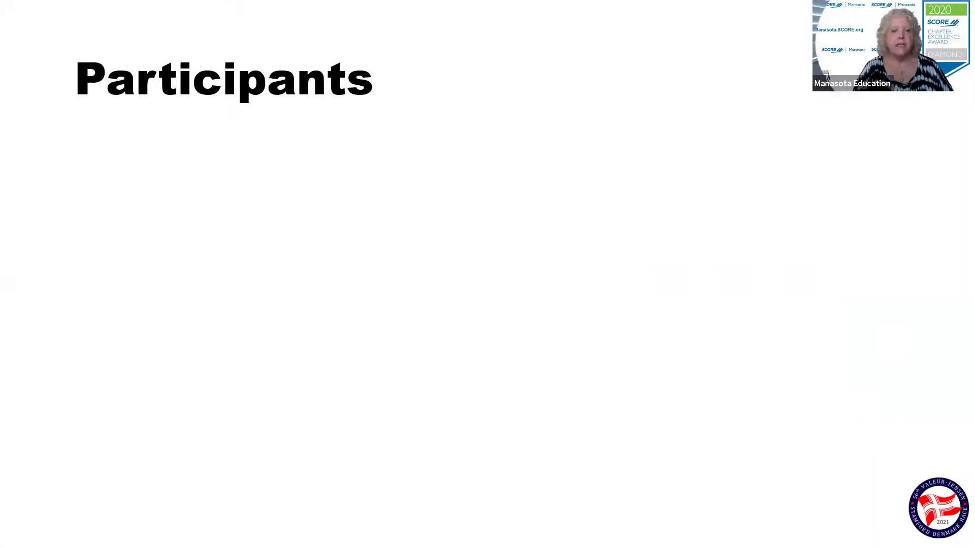
key(Right)
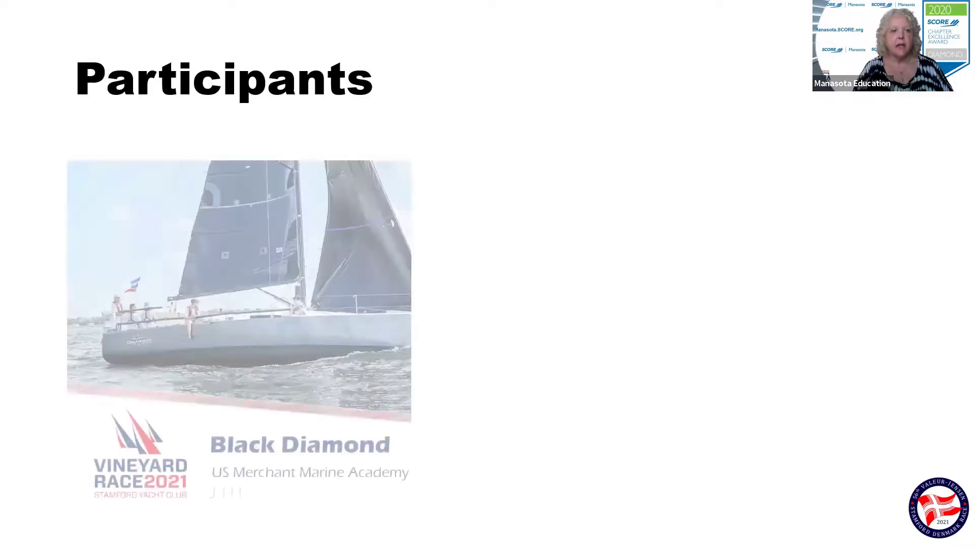
key(Right)
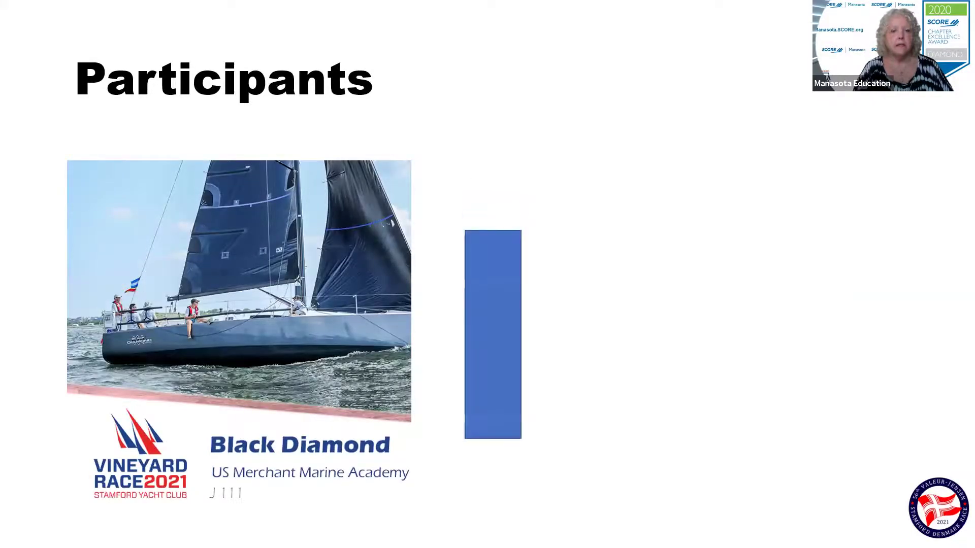
key(Right)
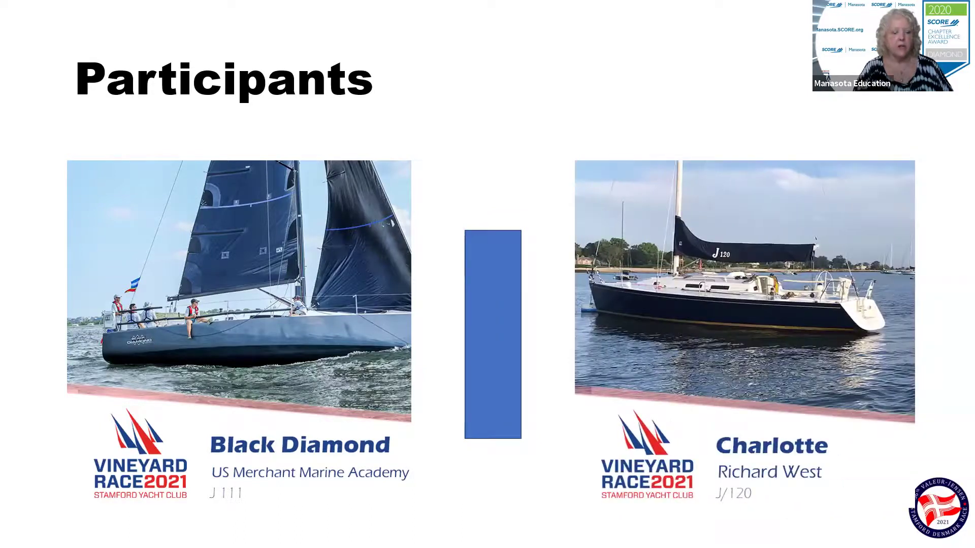
key(Escape)
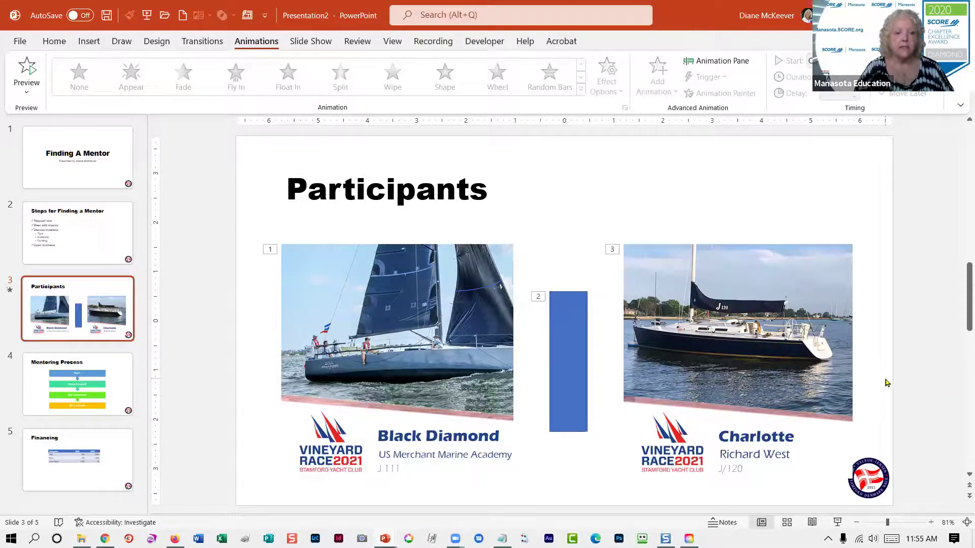
click(87, 388)
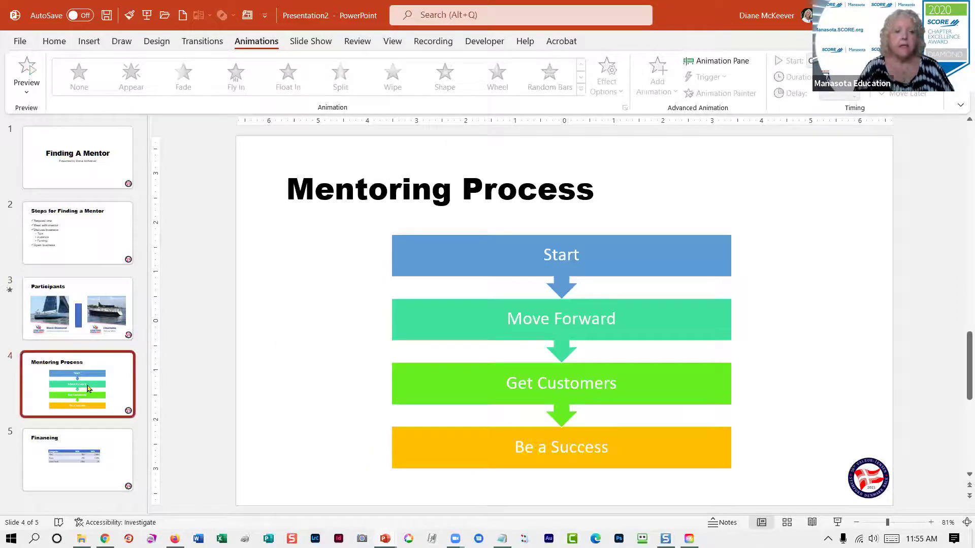
Step: Apply Fly In to the Mentoring Process SmartArt and open its options in the Animation Pane
click(495, 256)
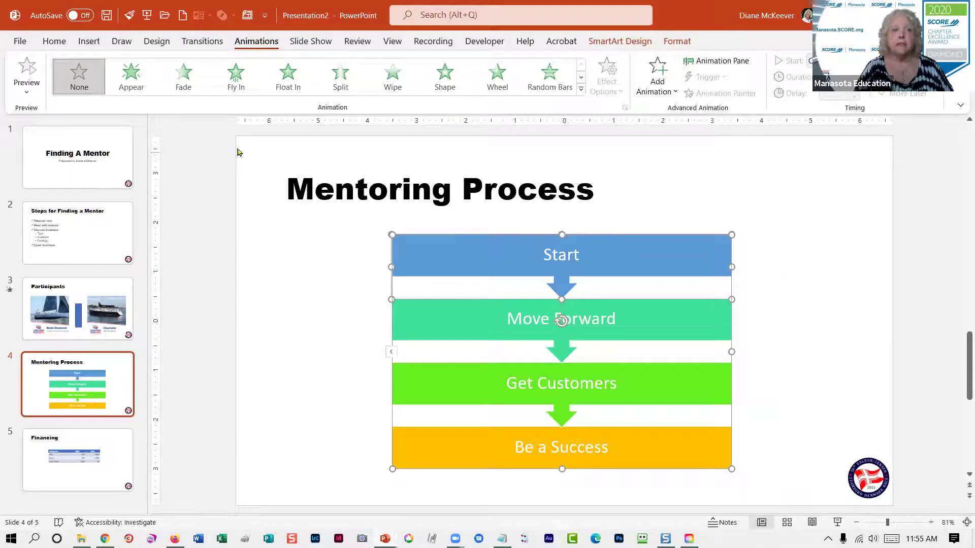
click(242, 76)
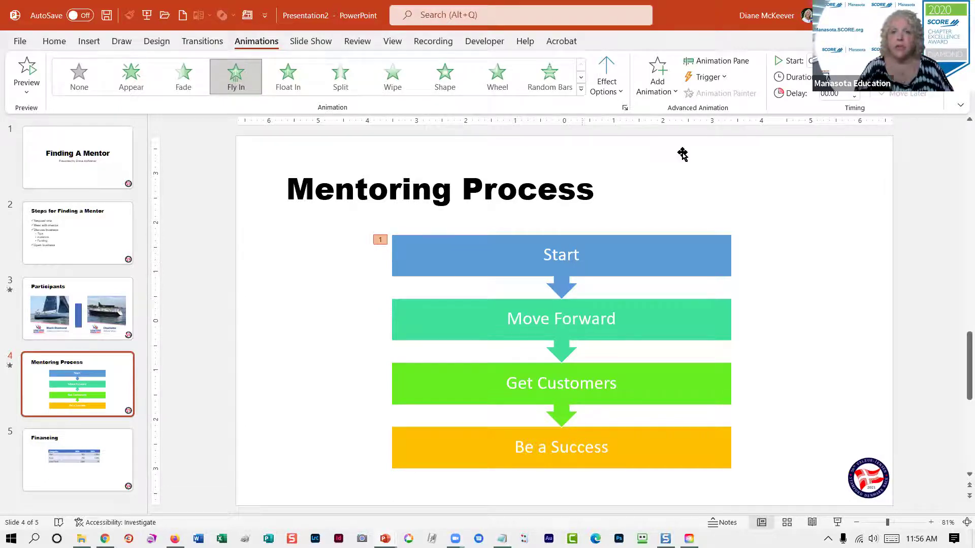
click(713, 62)
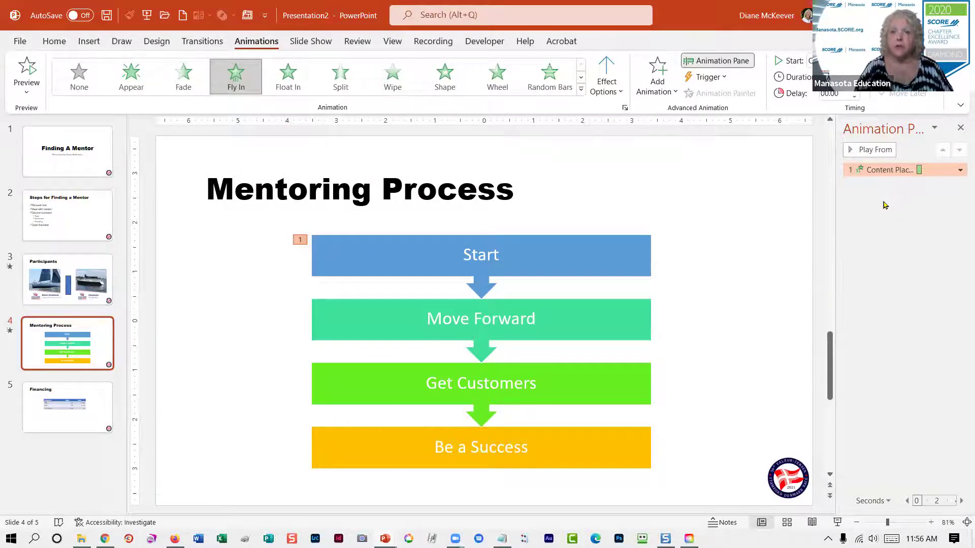
click(959, 171)
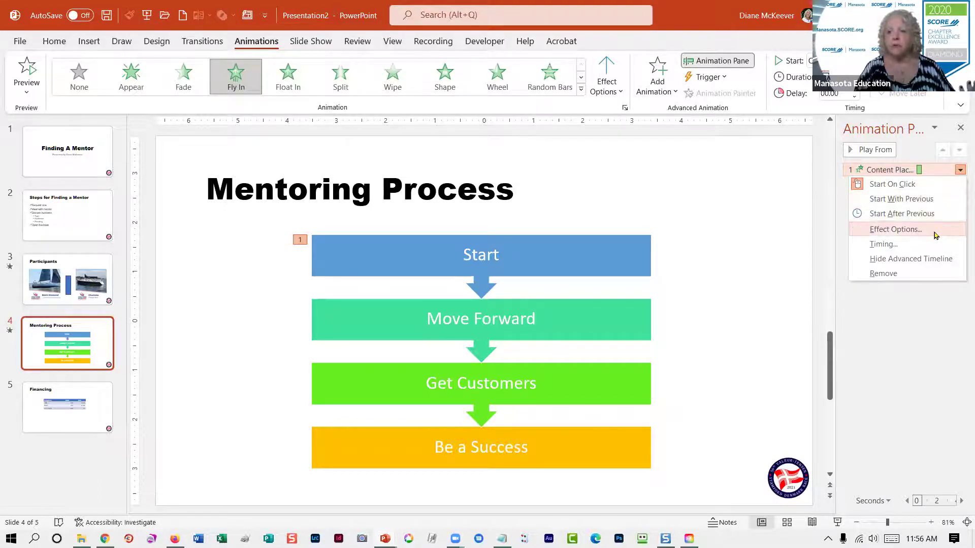
Step: Set the Mentoring Process diagram's Fly In grouping to By level one by one
click(900, 230)
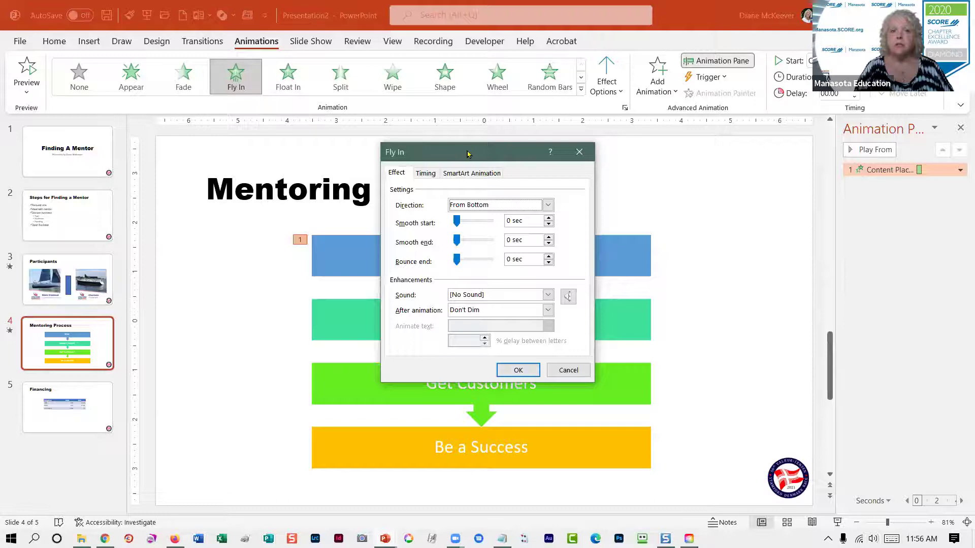
drag(467, 154, 755, 197)
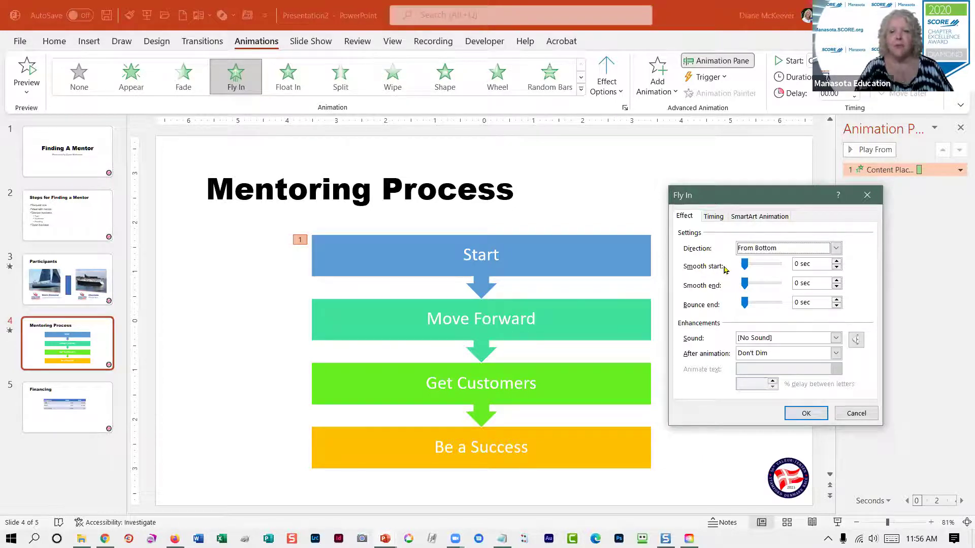
click(749, 218)
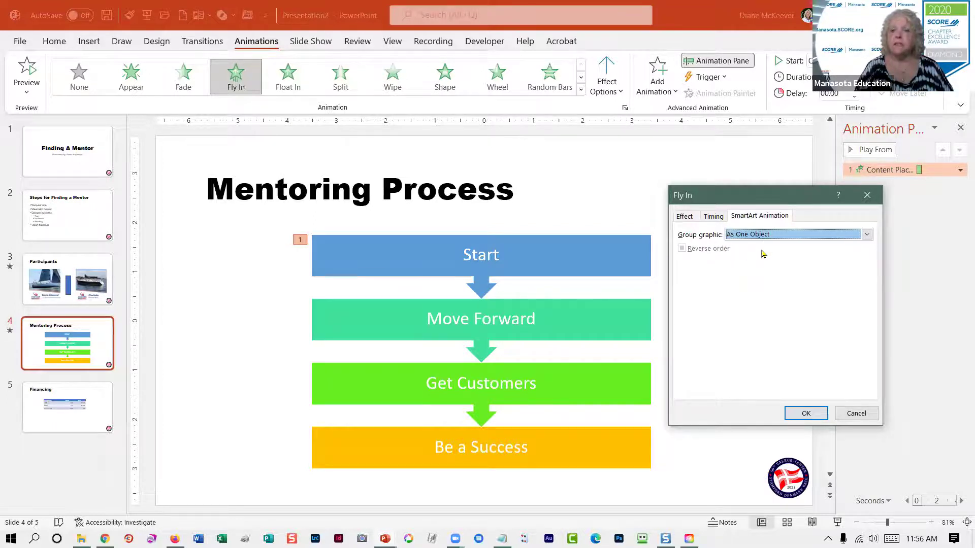
click(867, 235)
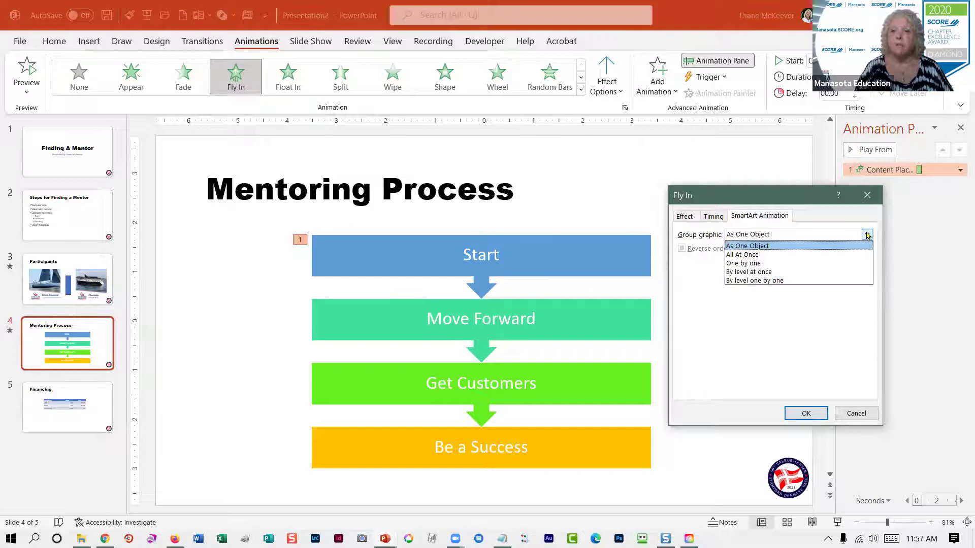
click(822, 274)
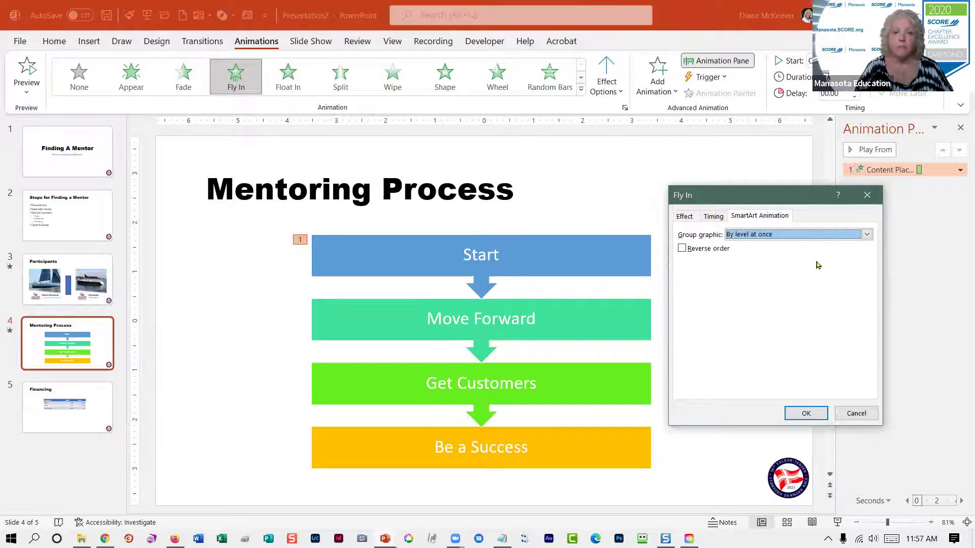
click(867, 234)
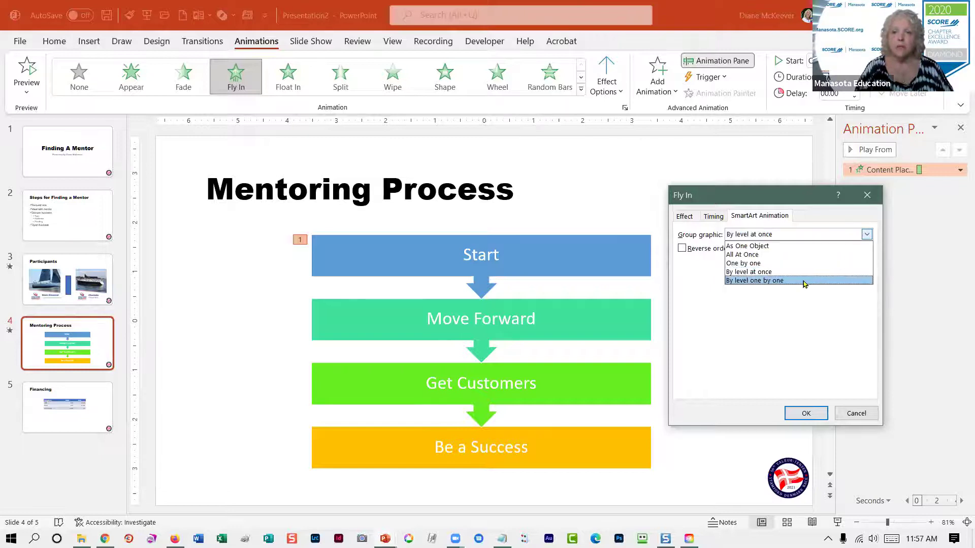
click(803, 280)
click(809, 412)
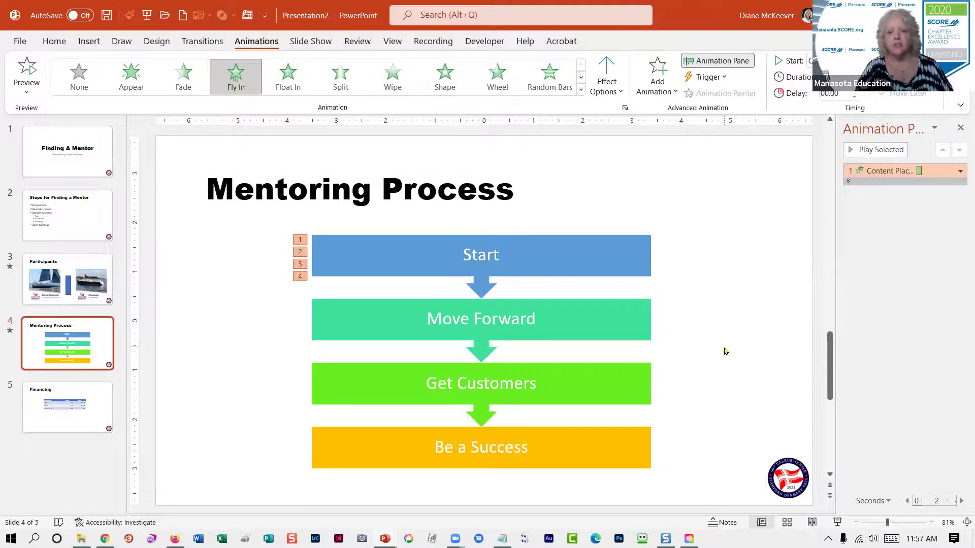
click(836, 523)
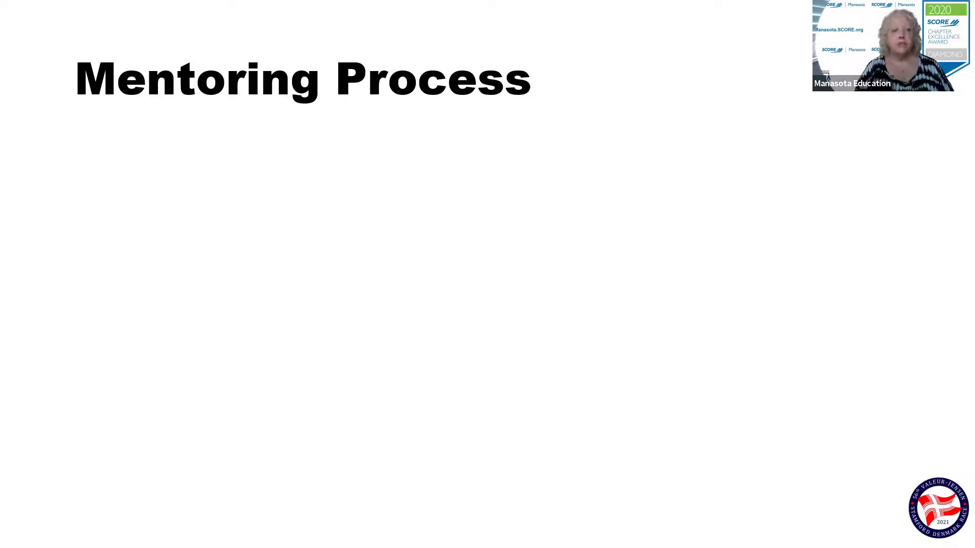
key(Right)
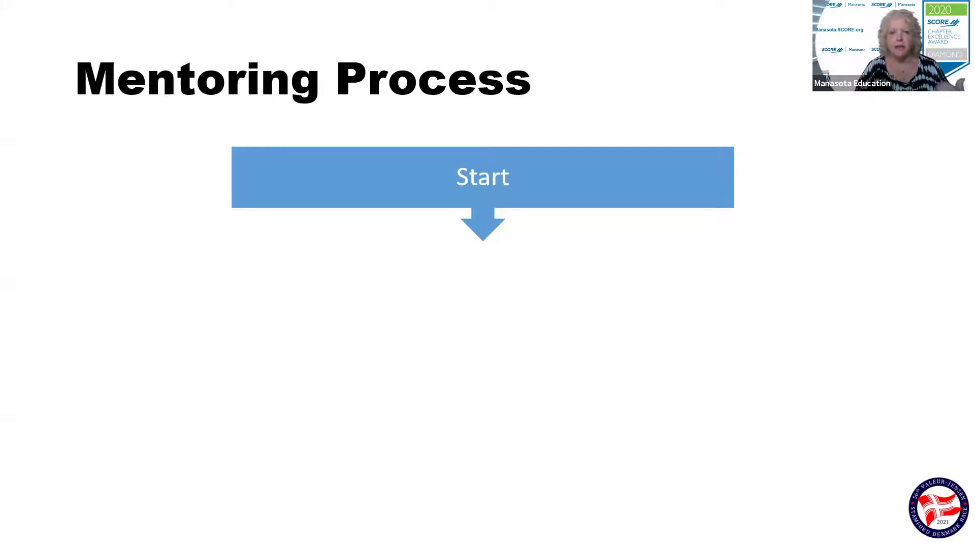
key(Right)
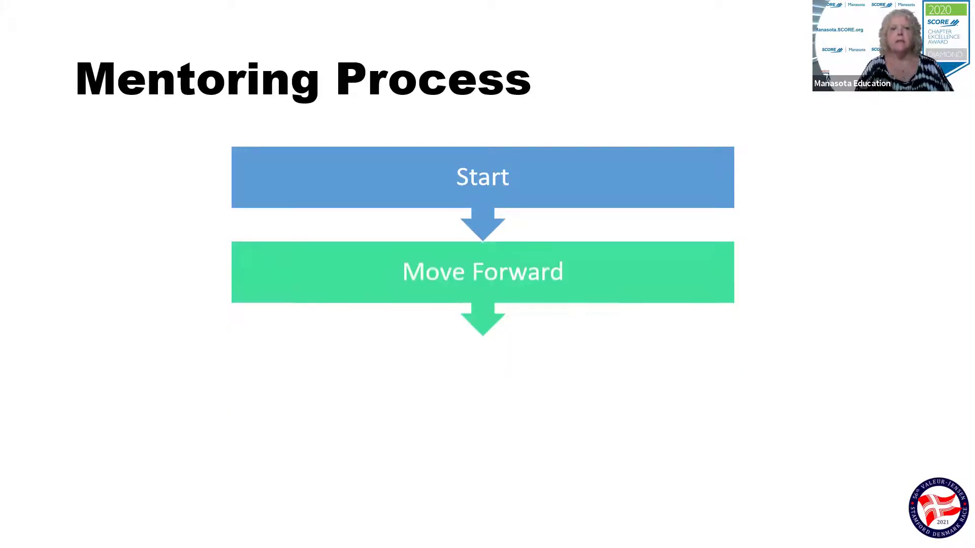
key(Right)
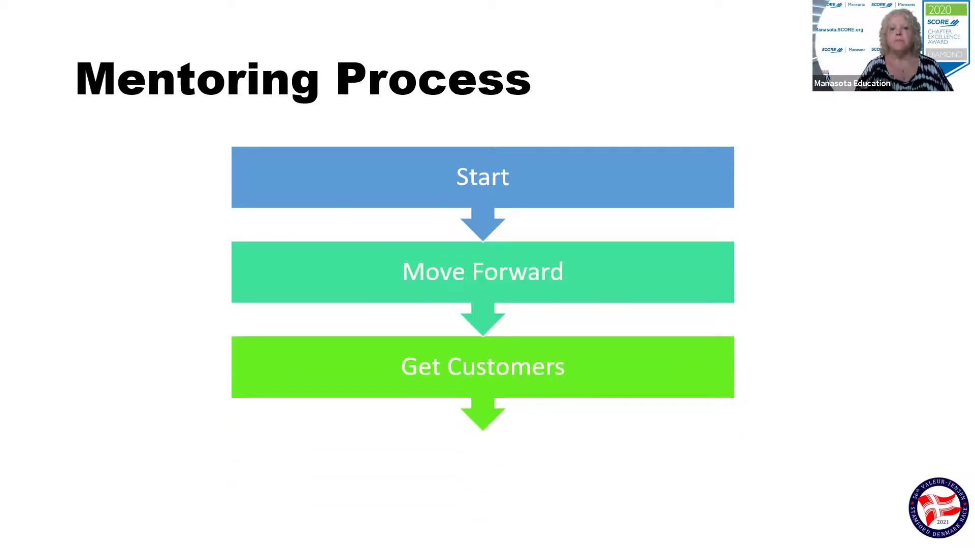
key(Right)
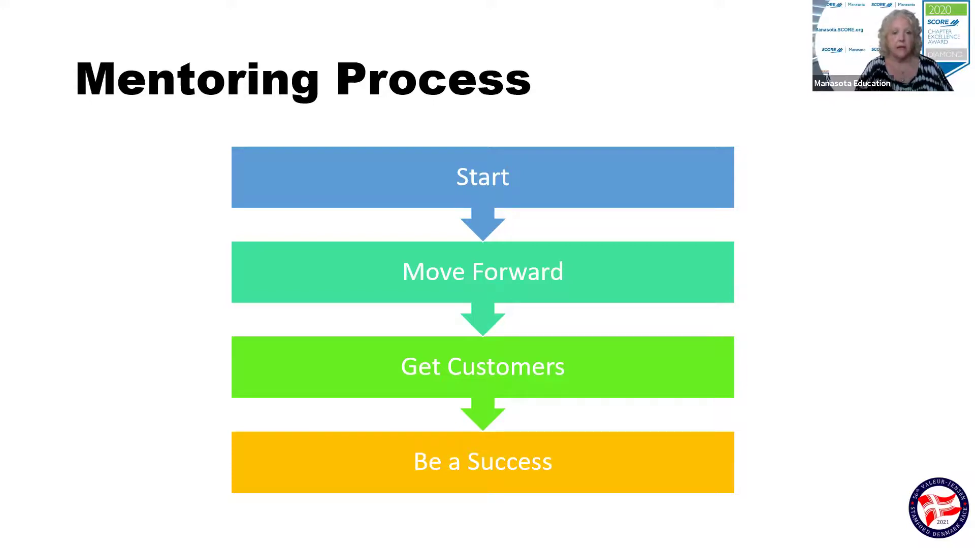
key(Escape)
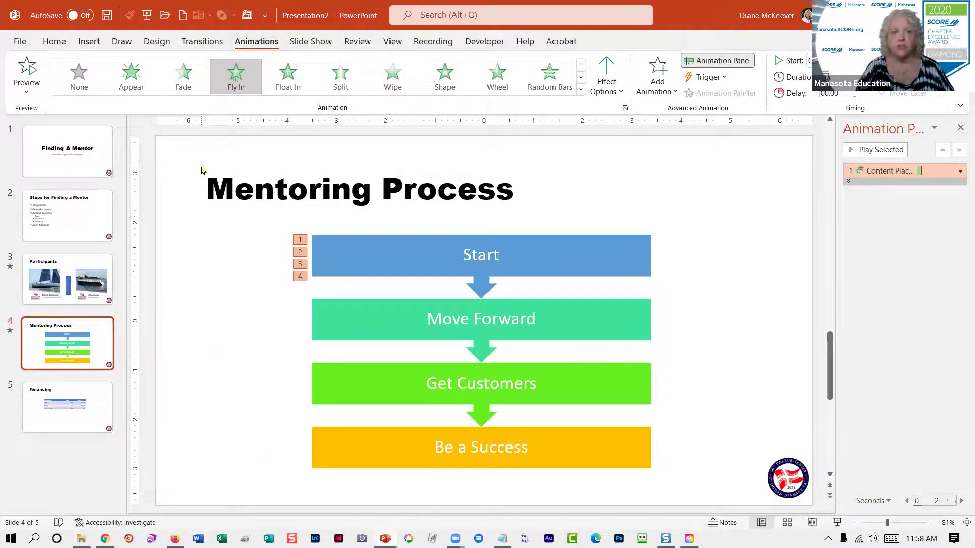
Step: Preview Morph, Fade, Push, Split, Cut, Random Bars and Shape transitions on the title slide
click(198, 42)
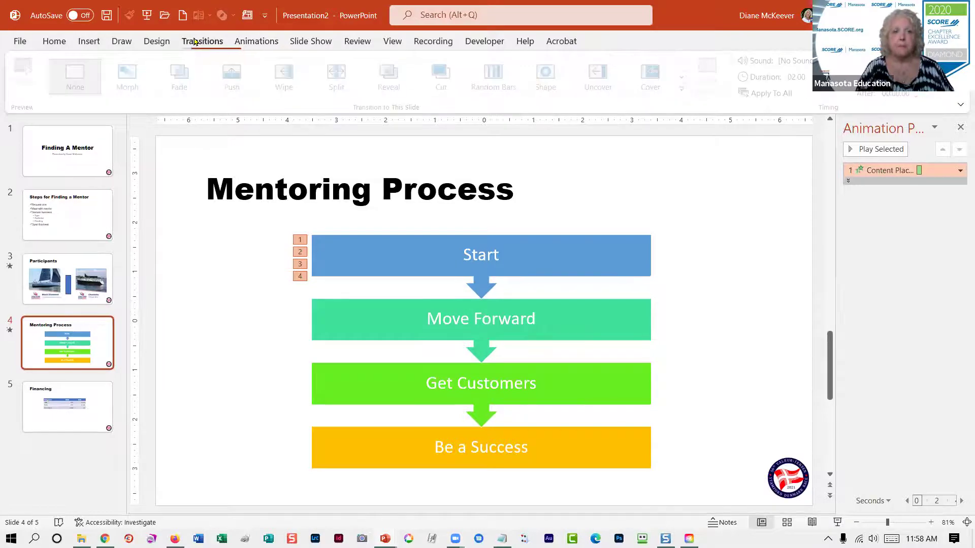
click(83, 153)
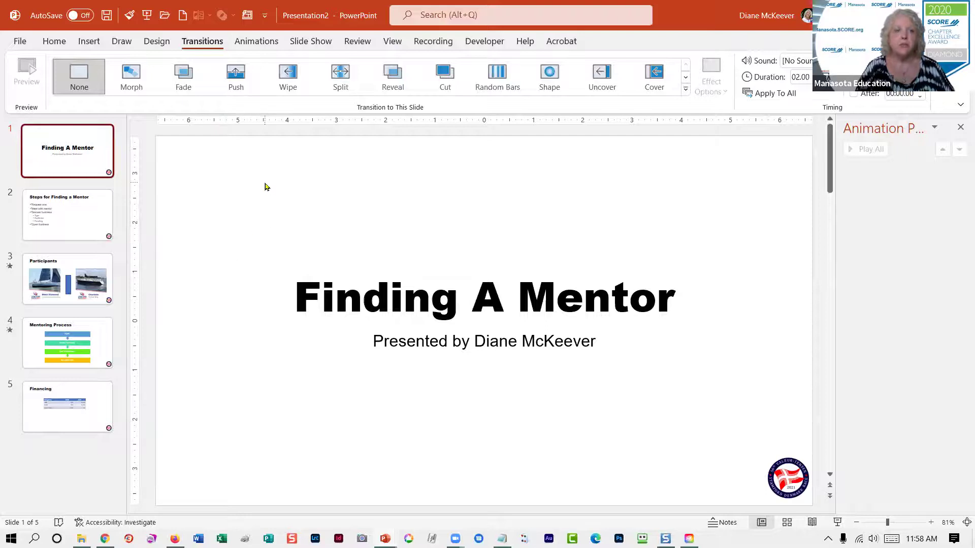
click(135, 75)
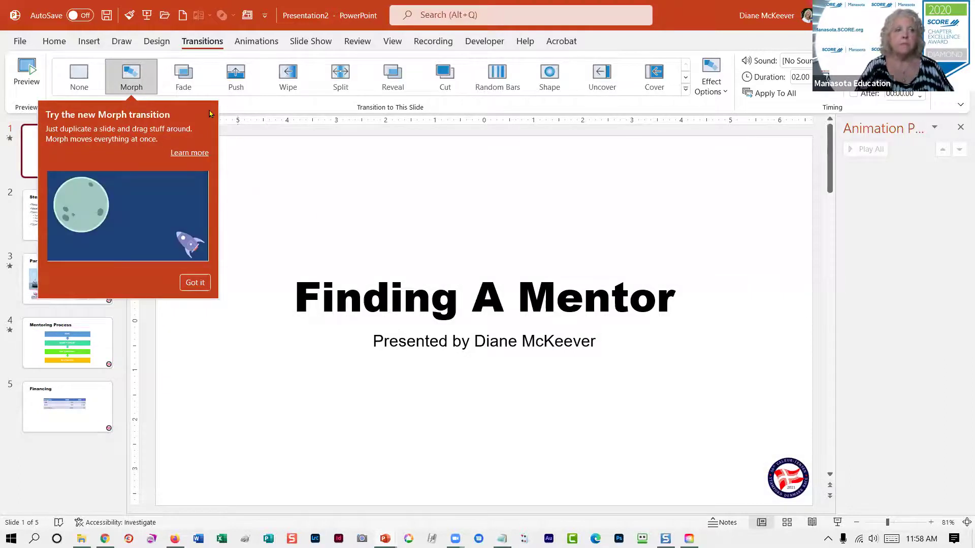
click(184, 77)
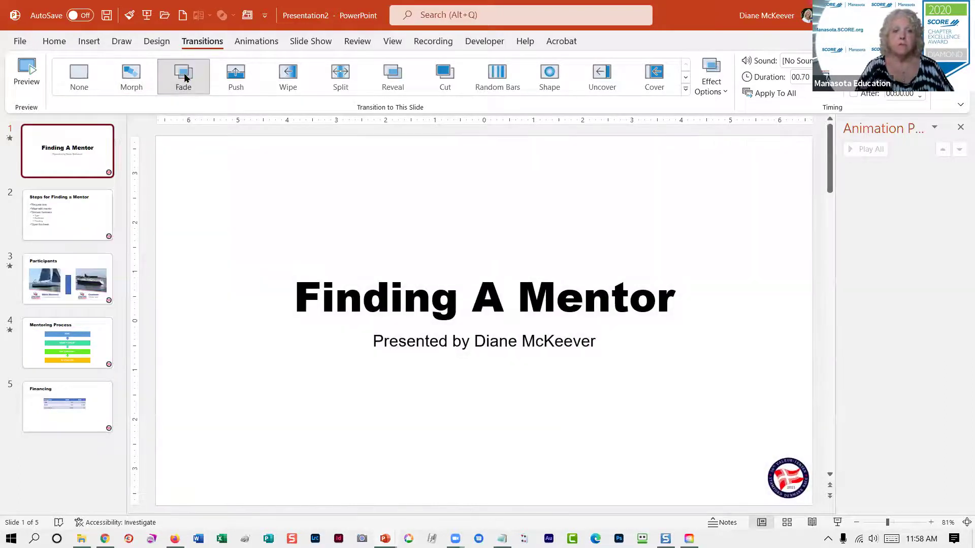
click(236, 72)
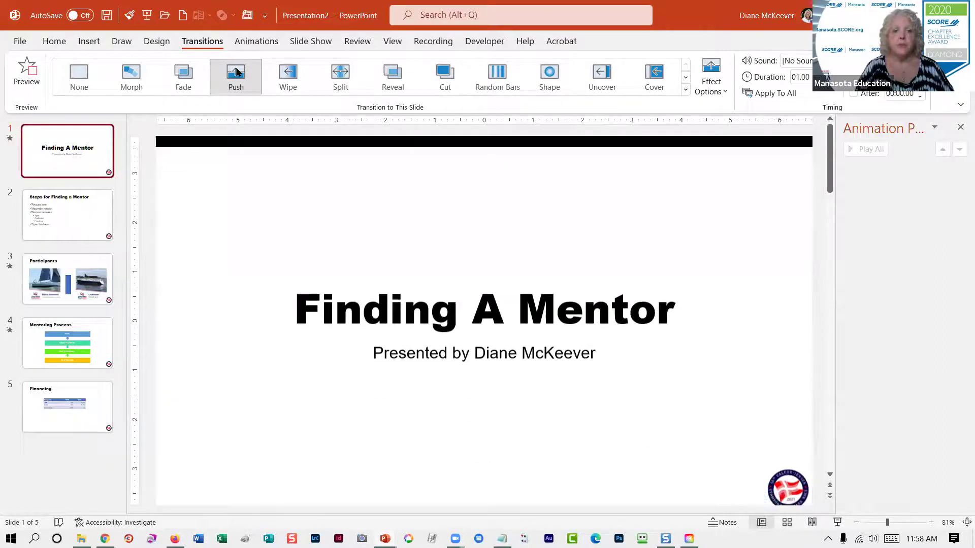
click(339, 81)
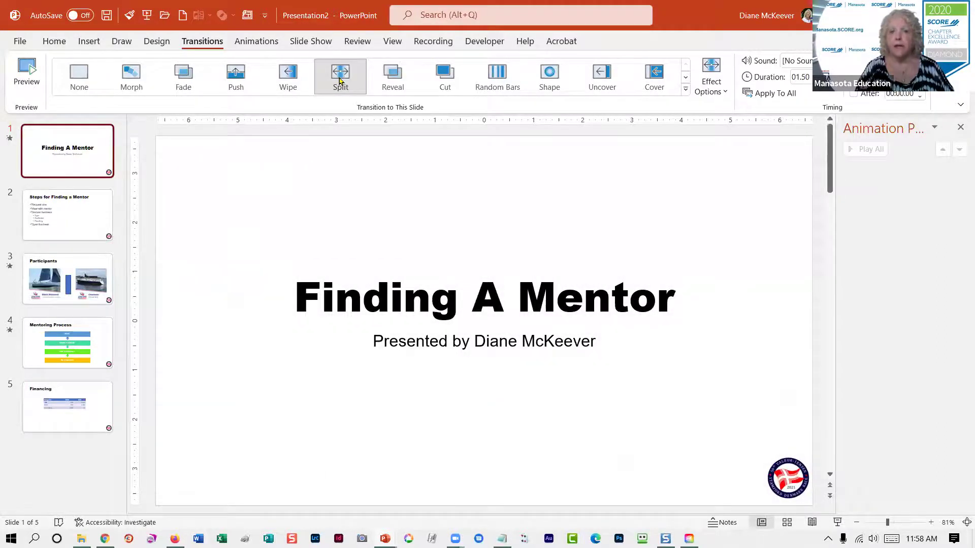
click(439, 75)
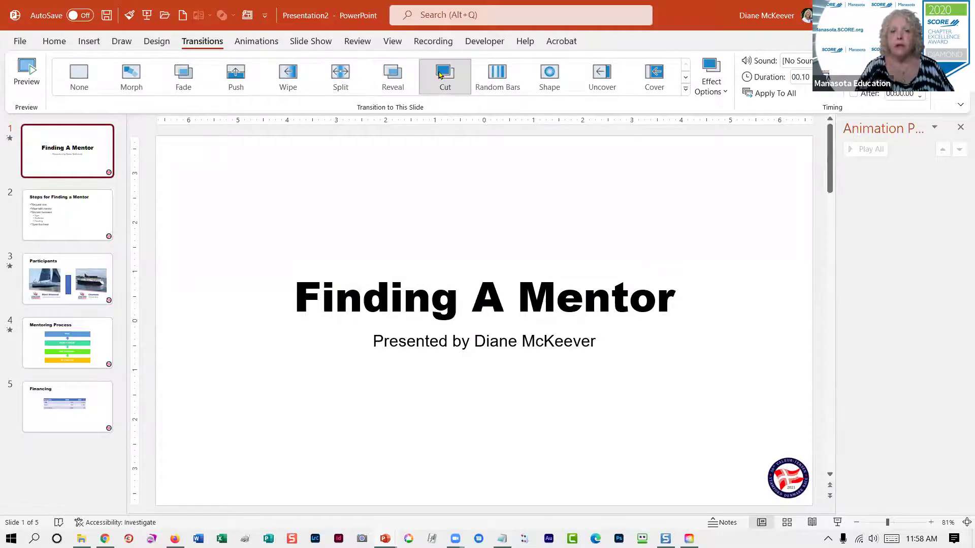
click(496, 75)
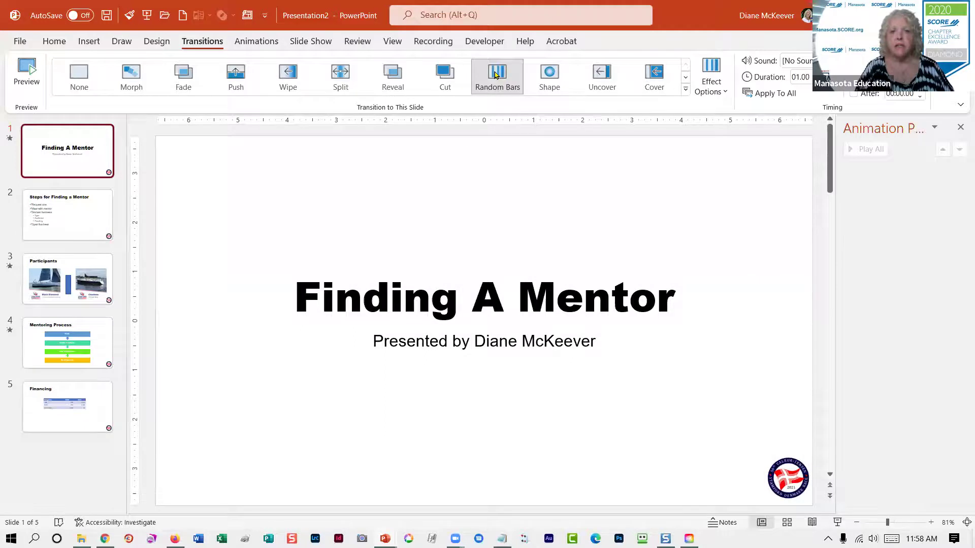
click(555, 73)
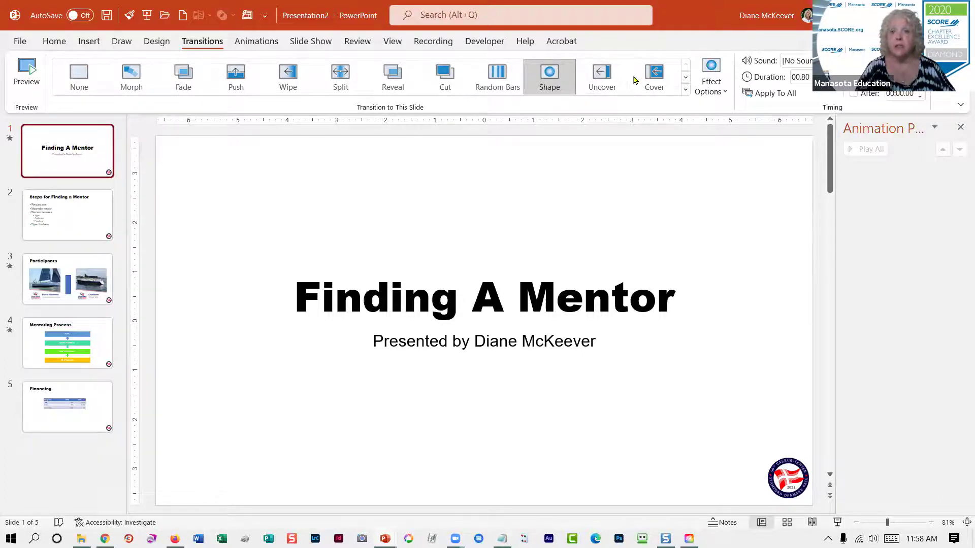
Step: Apply the Cover transition to all slides, then change the title slide to Uncover
click(654, 75)
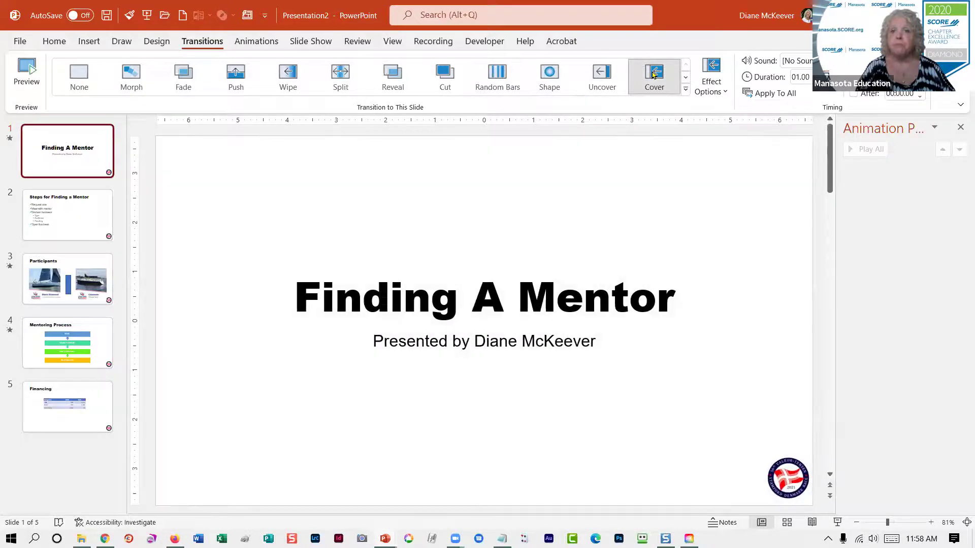
click(771, 93)
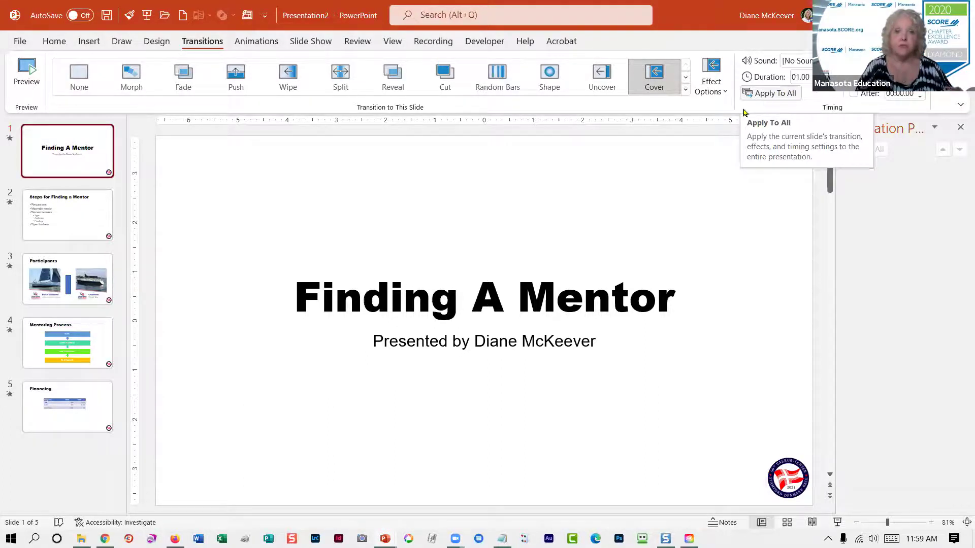
click(604, 77)
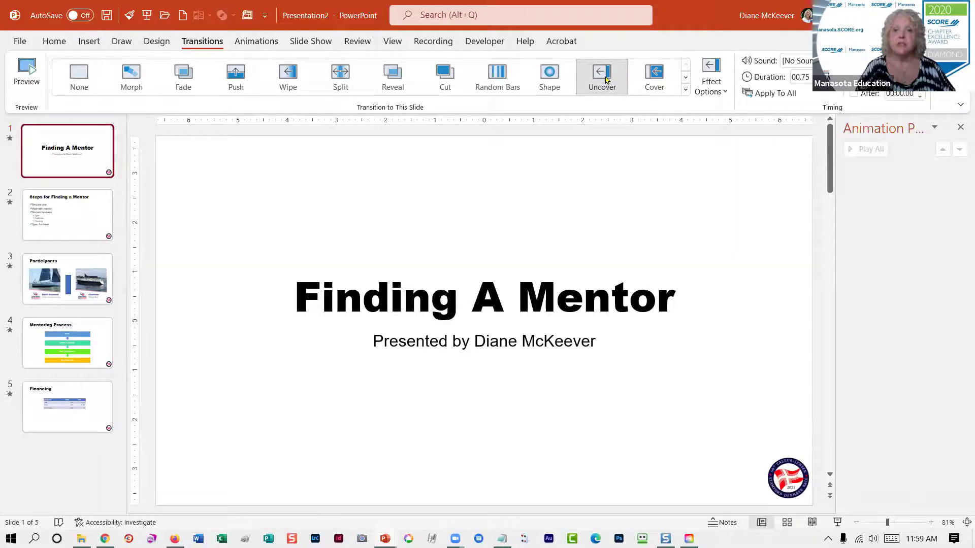
Step: Preview Fracture and Crush, then apply the Airplane transition to every slide
click(686, 90)
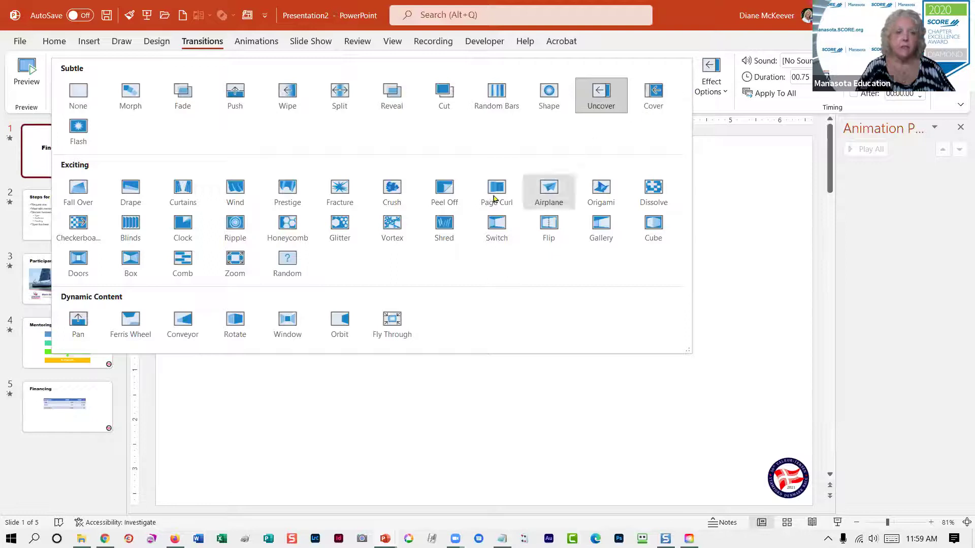
click(337, 190)
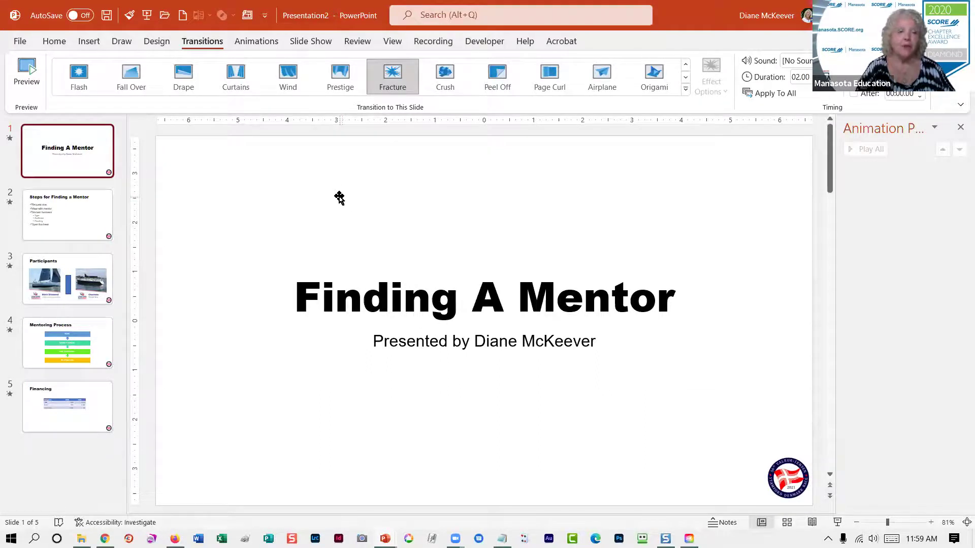
click(390, 81)
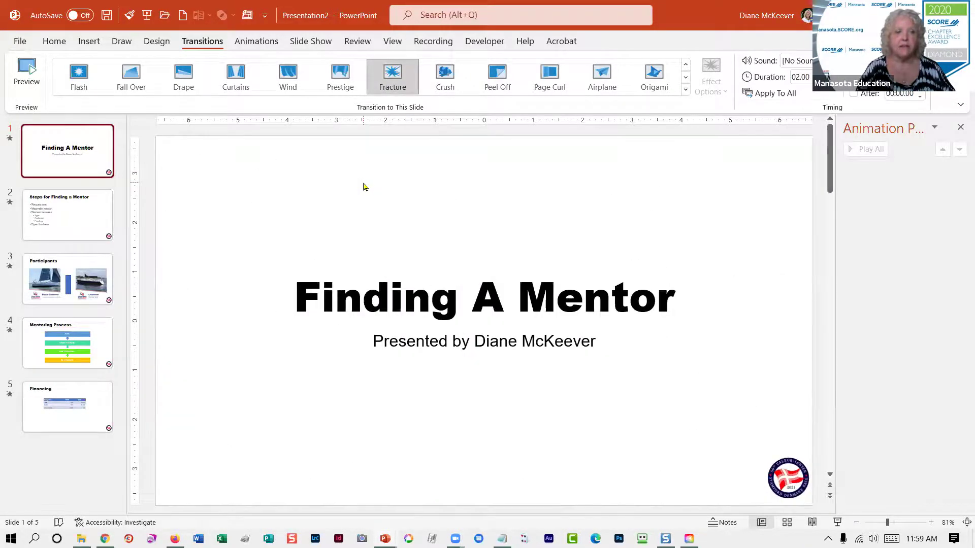
click(450, 75)
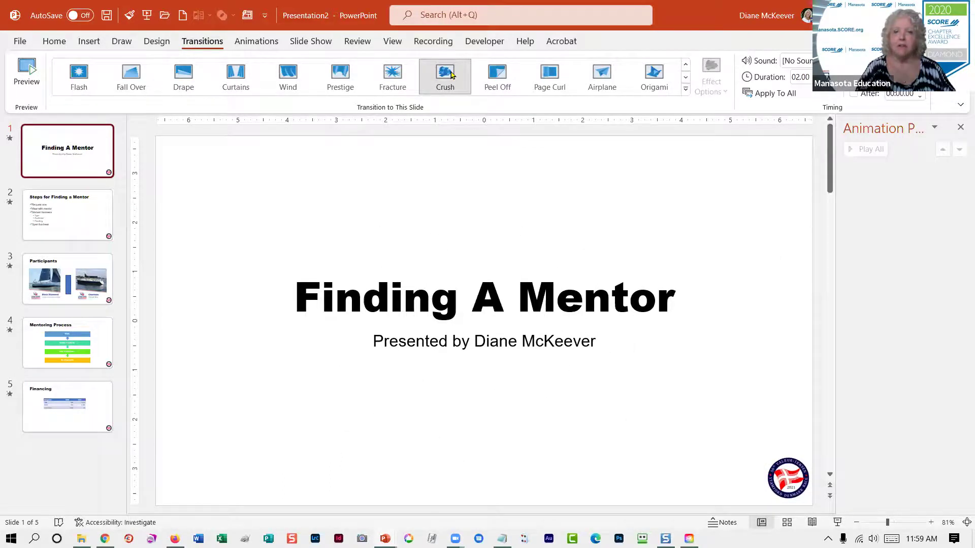
click(614, 74)
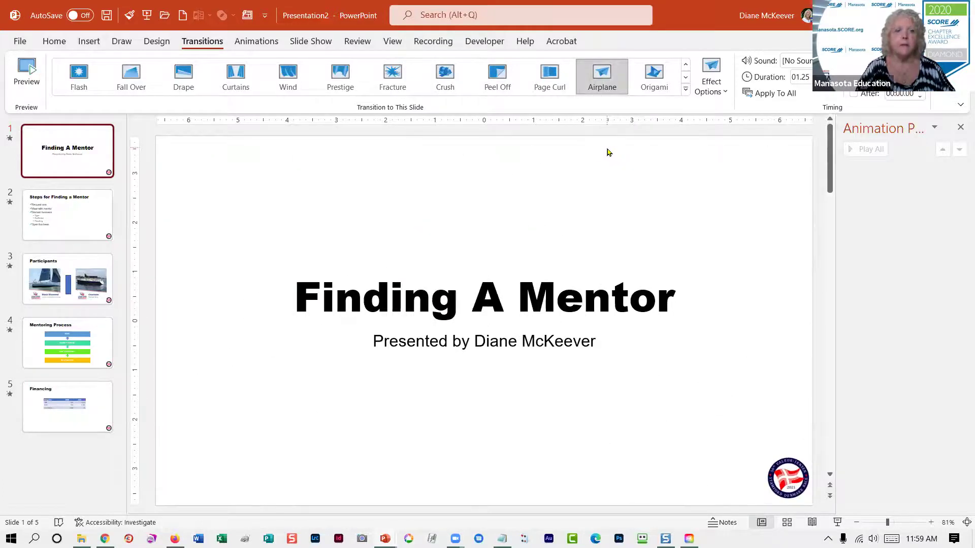
click(750, 94)
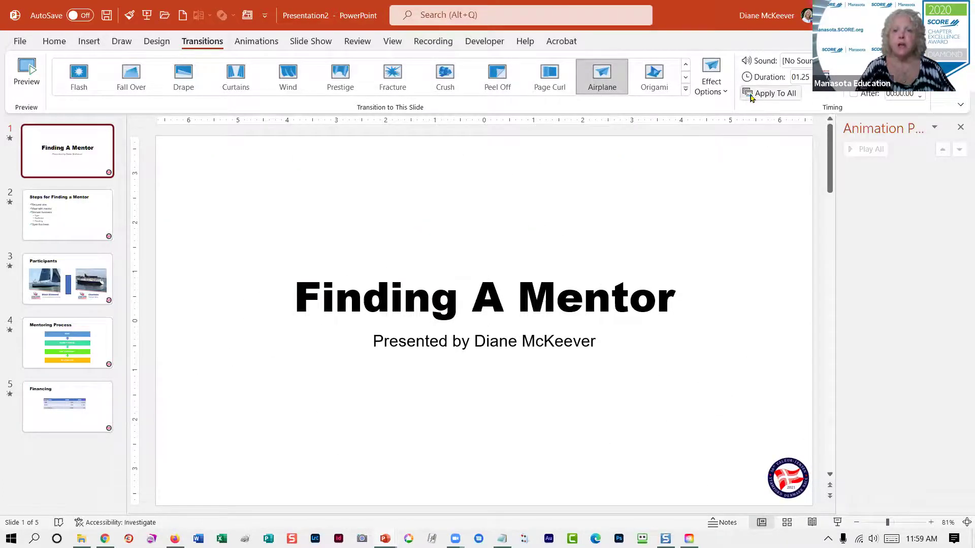
Step: Run the slide show from the title slide through Financing, then exit it
click(835, 523)
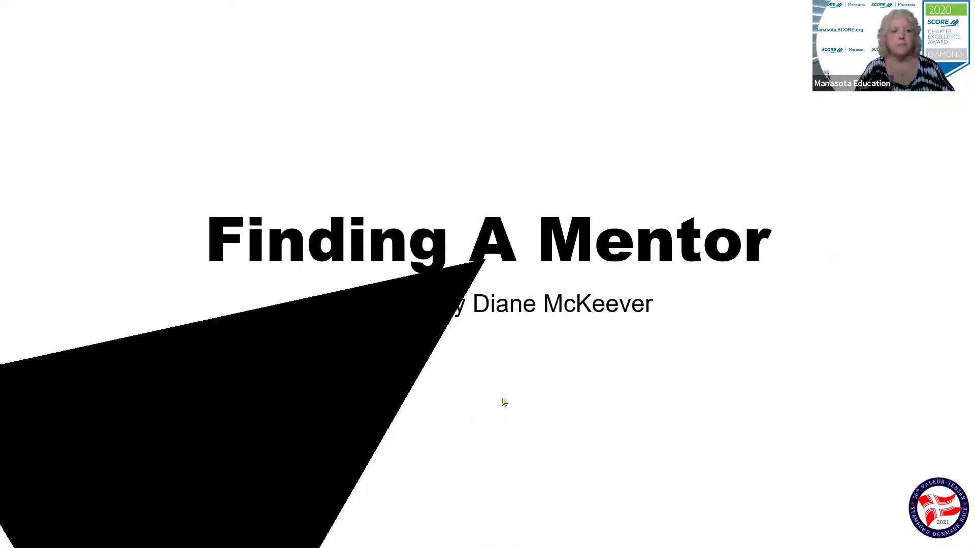
click(504, 402)
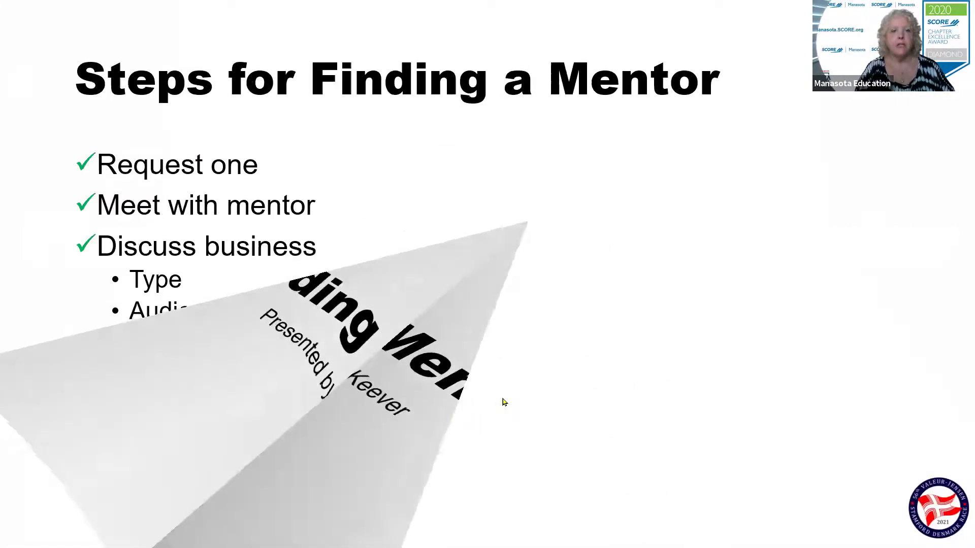
click(504, 402)
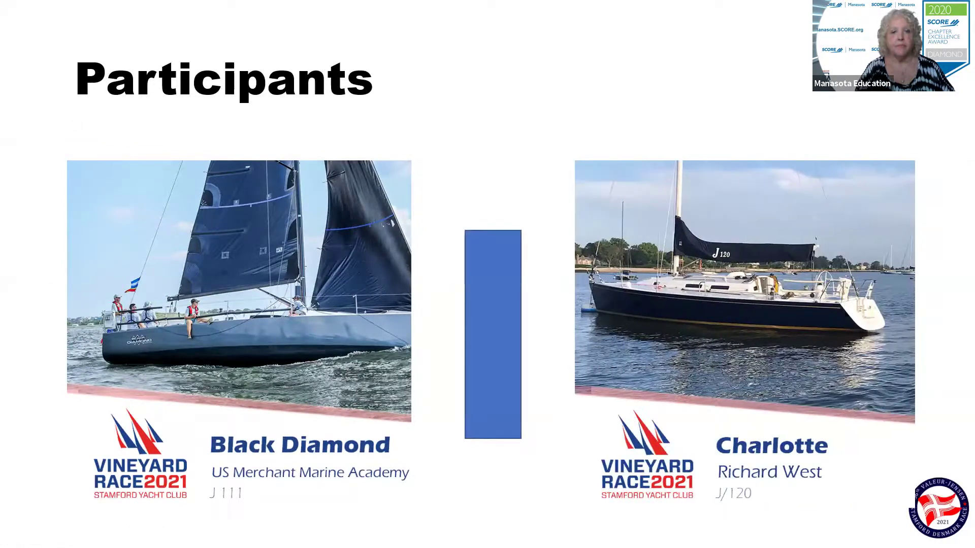
key(Right)
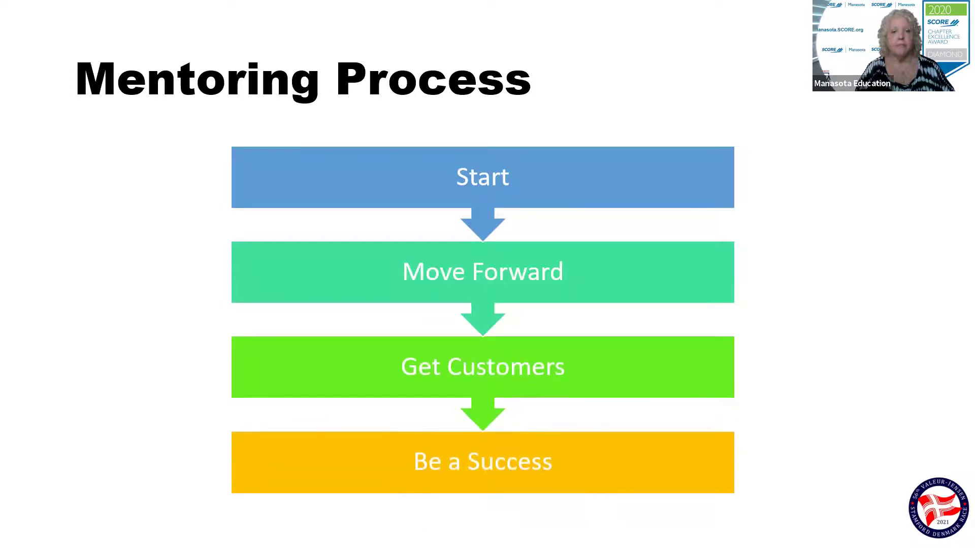
key(Right)
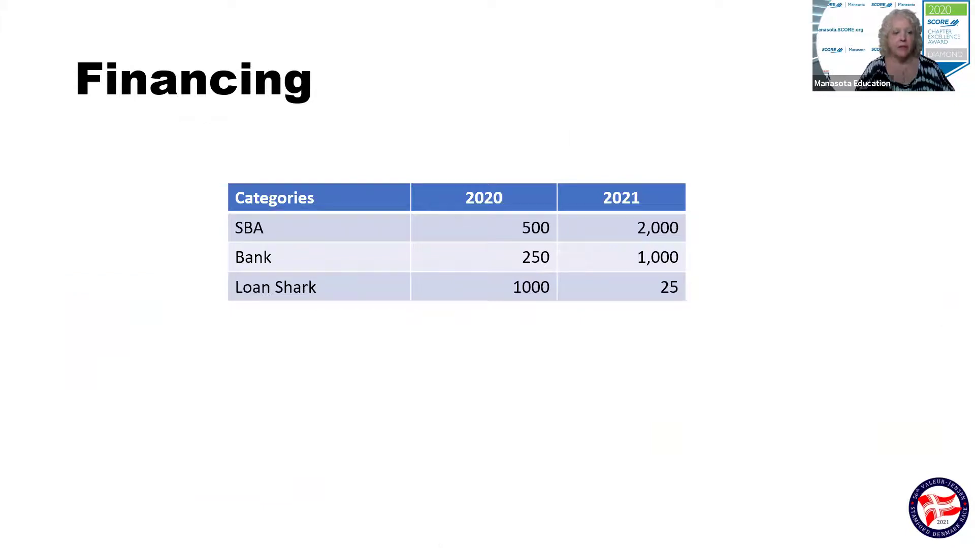
key(Escape)
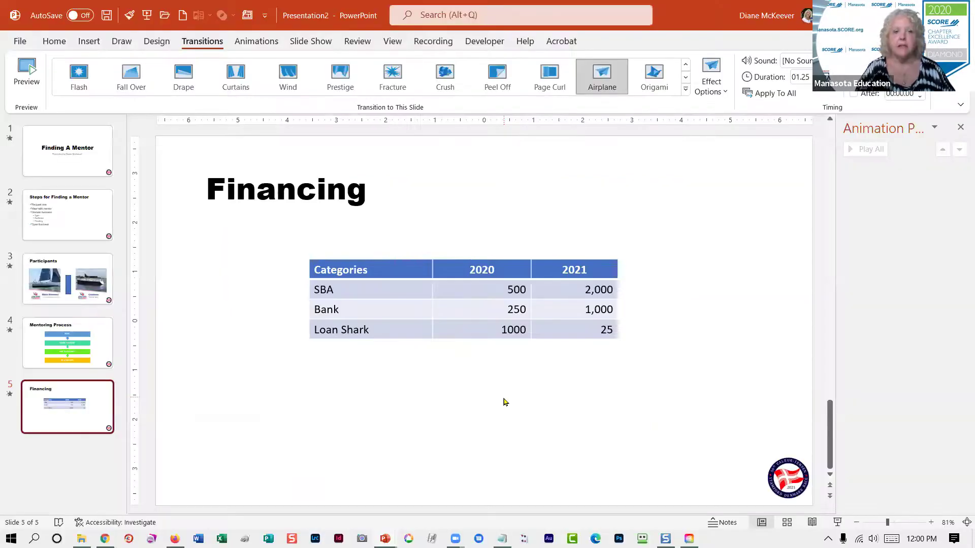
Step: Set the insertion point after the Financing slide and start a New Photo Album
click(82, 446)
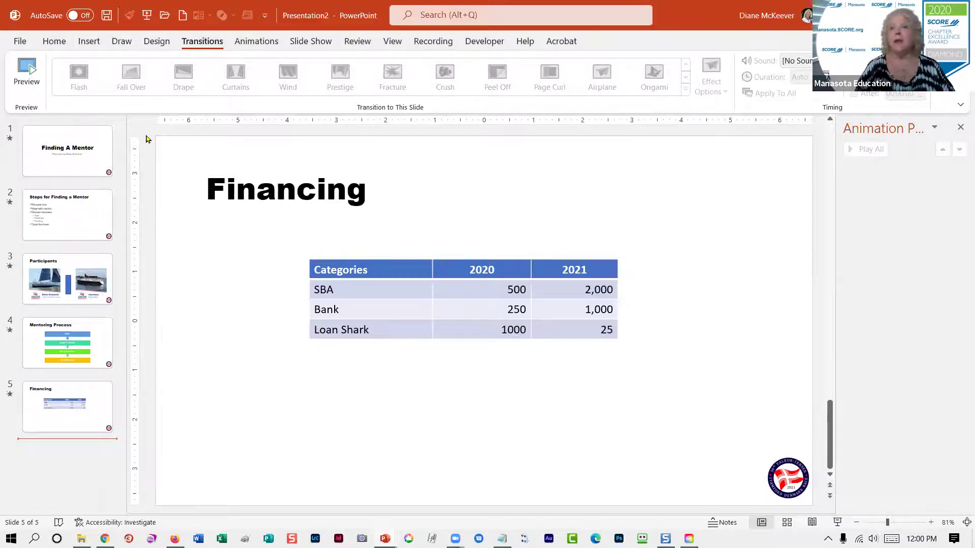
click(86, 43)
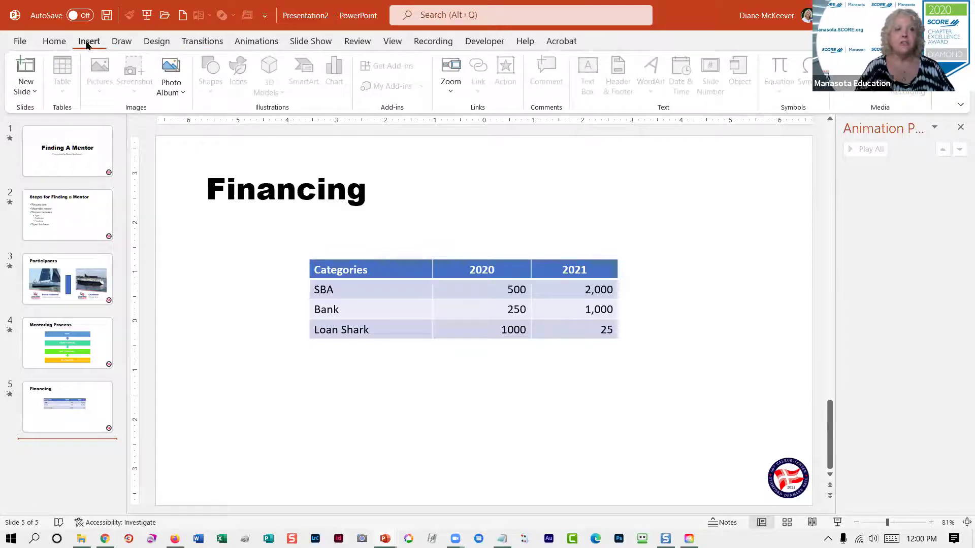
click(172, 92)
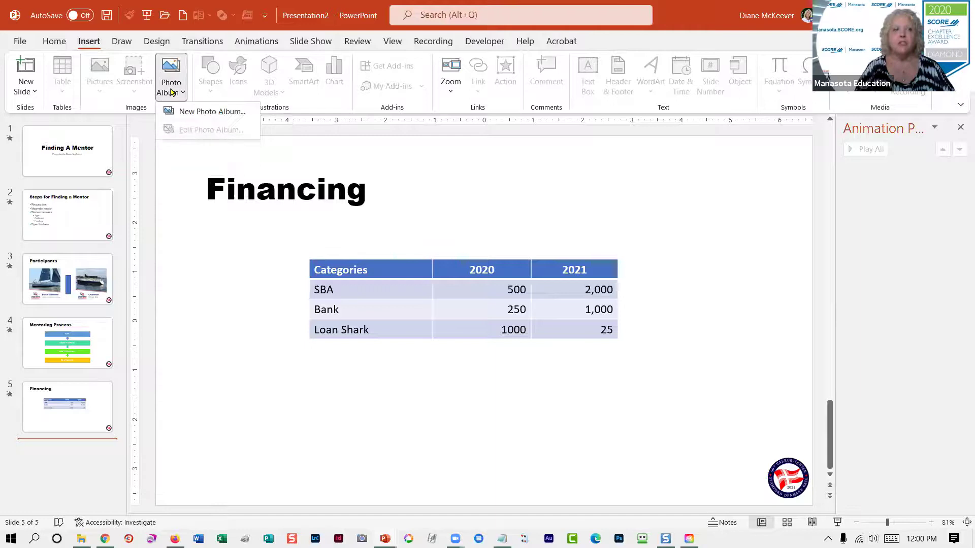
click(188, 115)
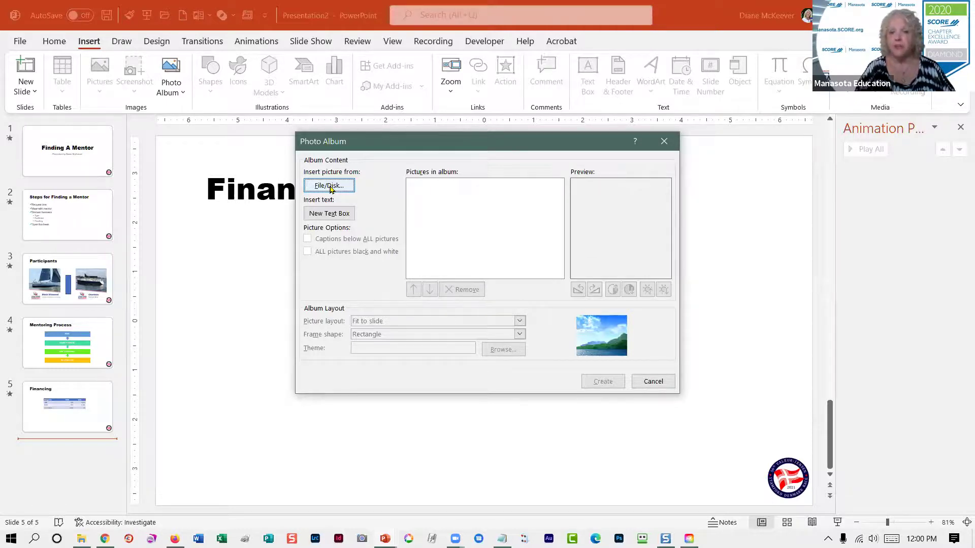
Step: Add the seven 2021 Vineyard Race pictures, Amadeus through blue fire, to the album
click(329, 186)
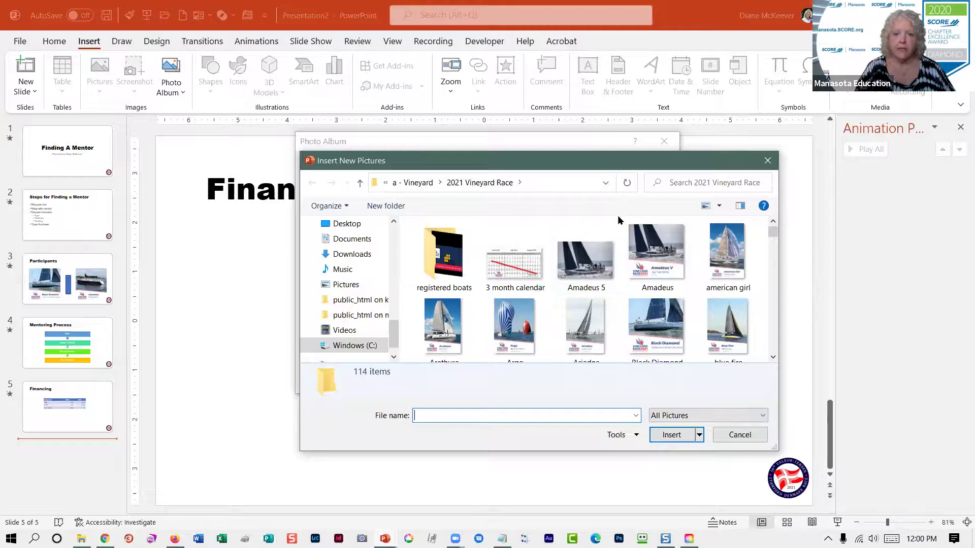
click(650, 247)
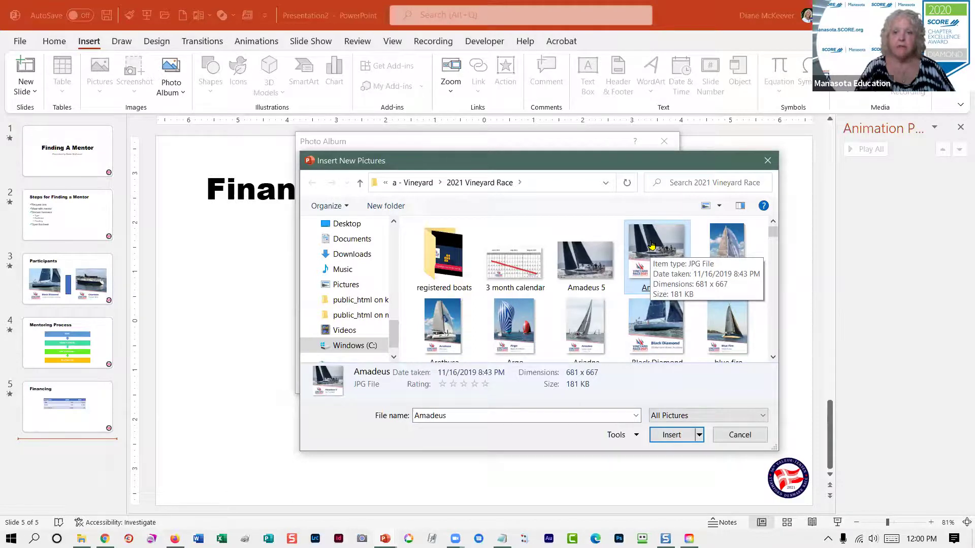
ctrl+click(742, 249)
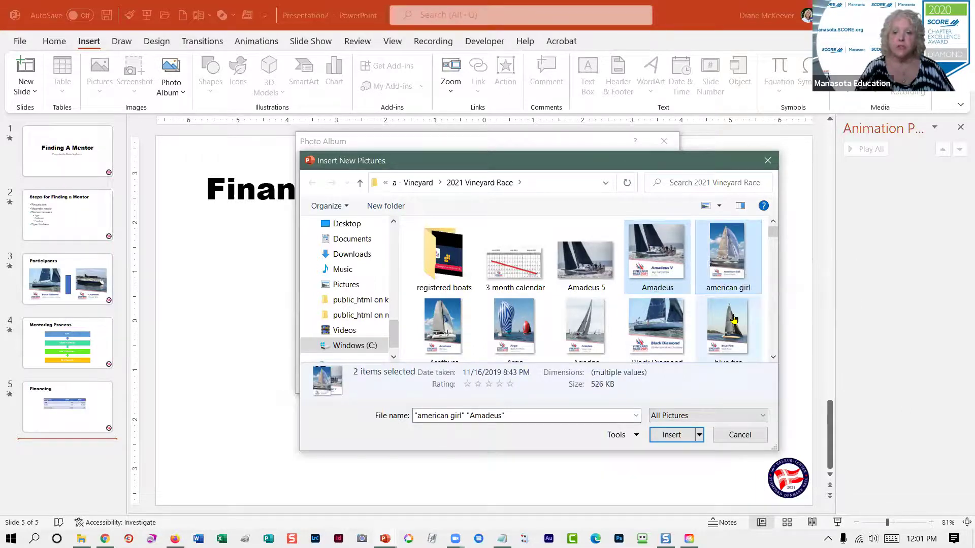
shift+click(731, 318)
ctrl+click(717, 309)
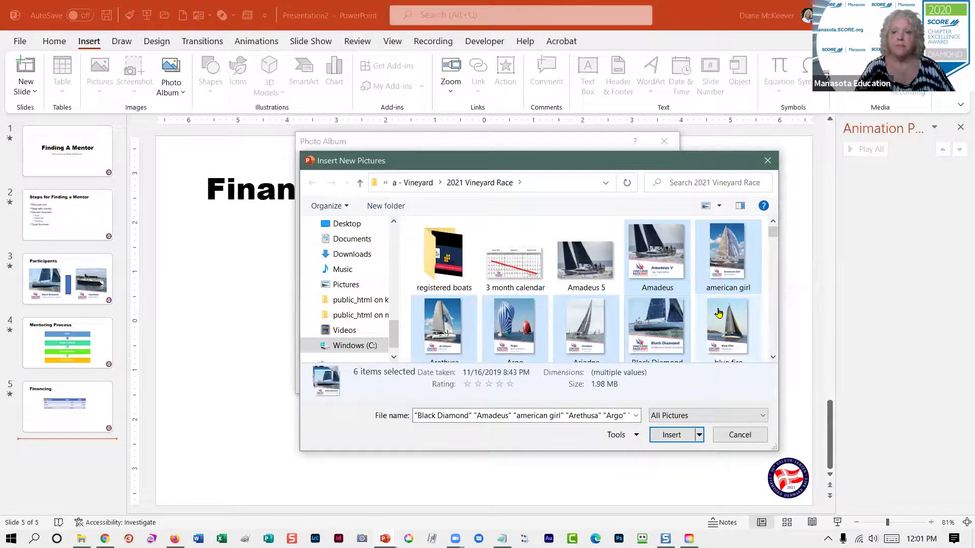
ctrl+click(718, 312)
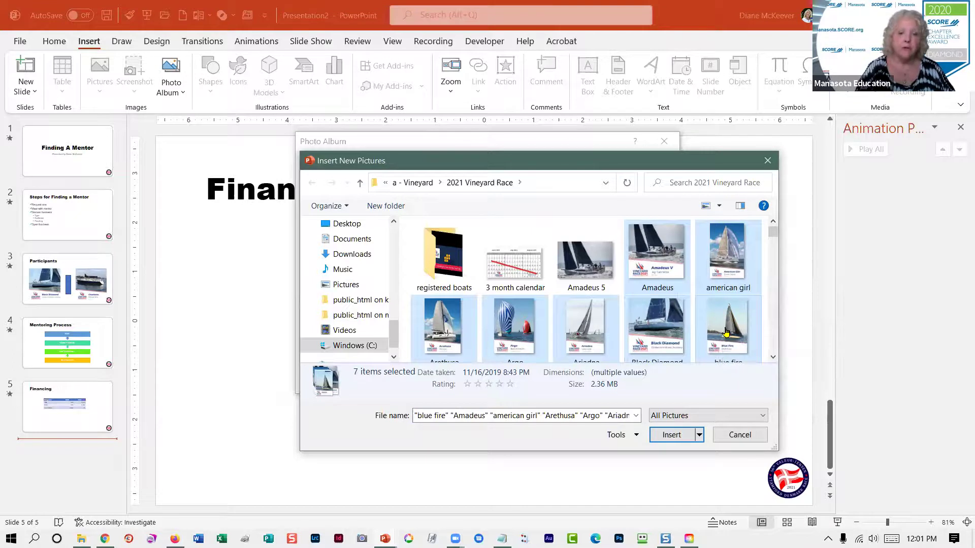
click(772, 357)
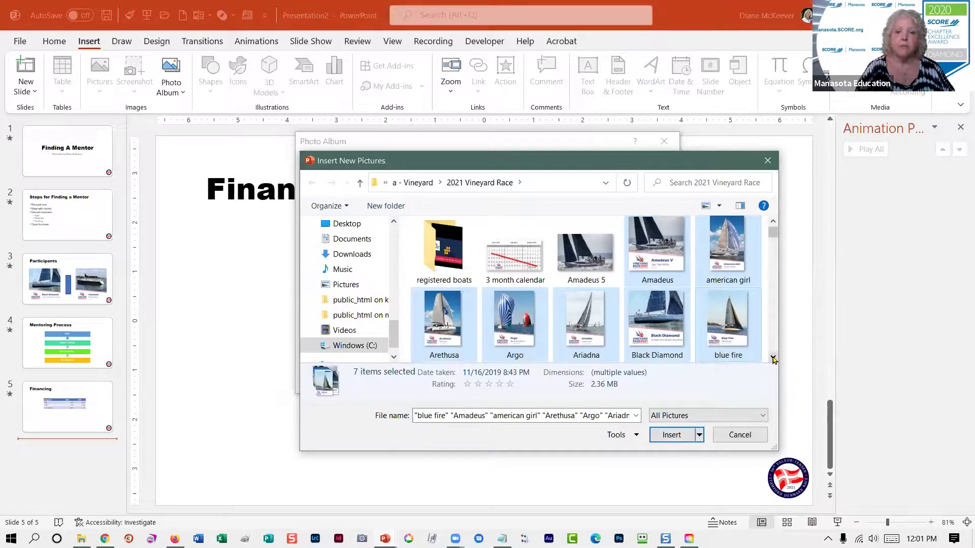
click(671, 435)
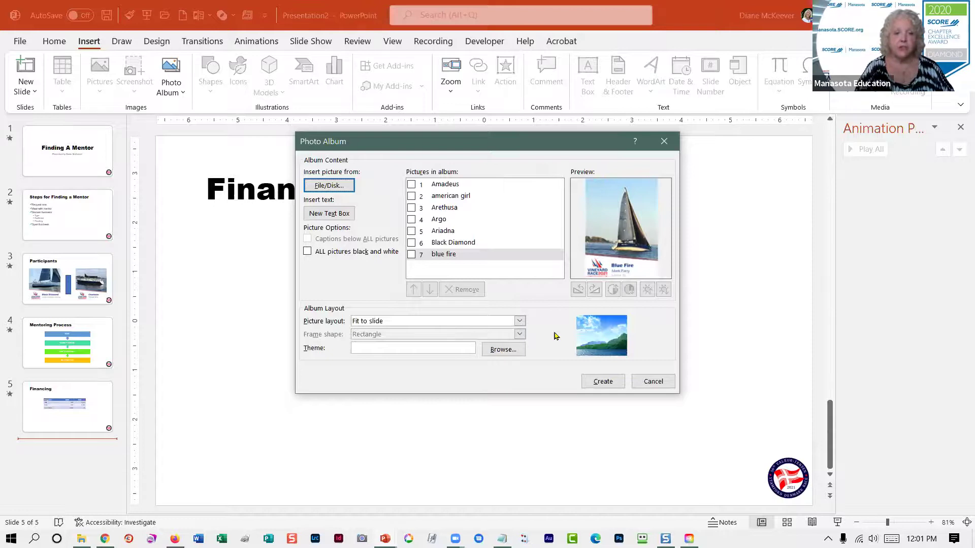
Step: Create the album and check the Amadeus V and American Girl slides
click(603, 382)
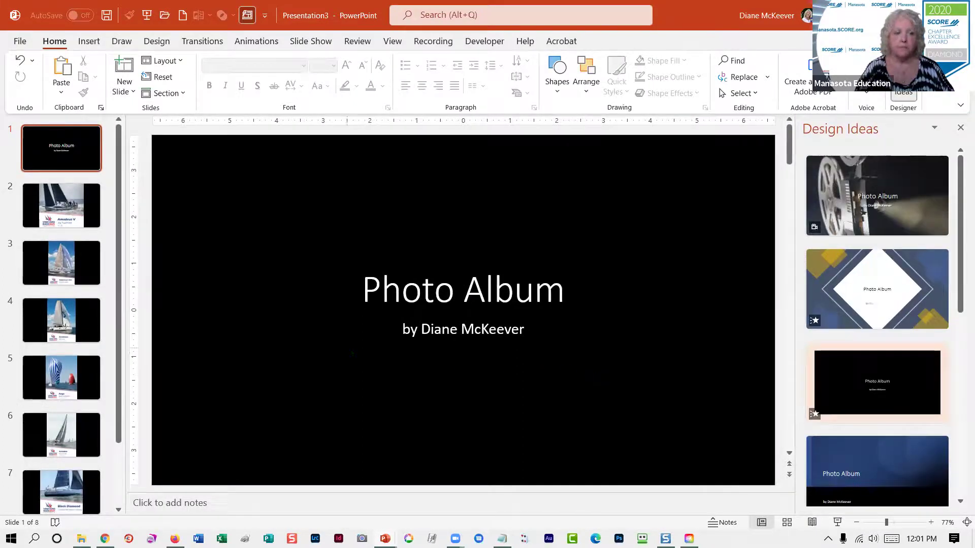
click(87, 197)
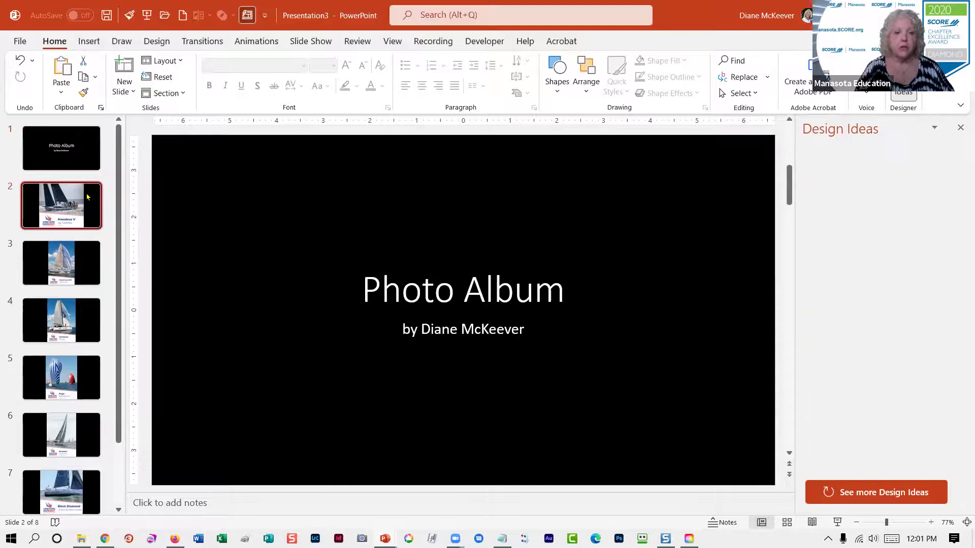
click(80, 261)
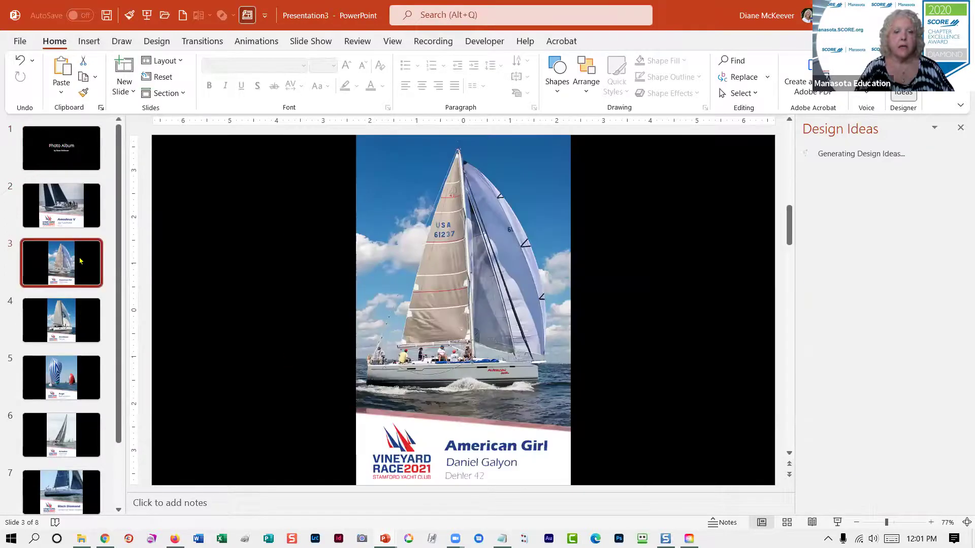
Step: Review the Arethusa and Argo slides, then select sailboat slides 2 through 8
click(75, 310)
click(75, 370)
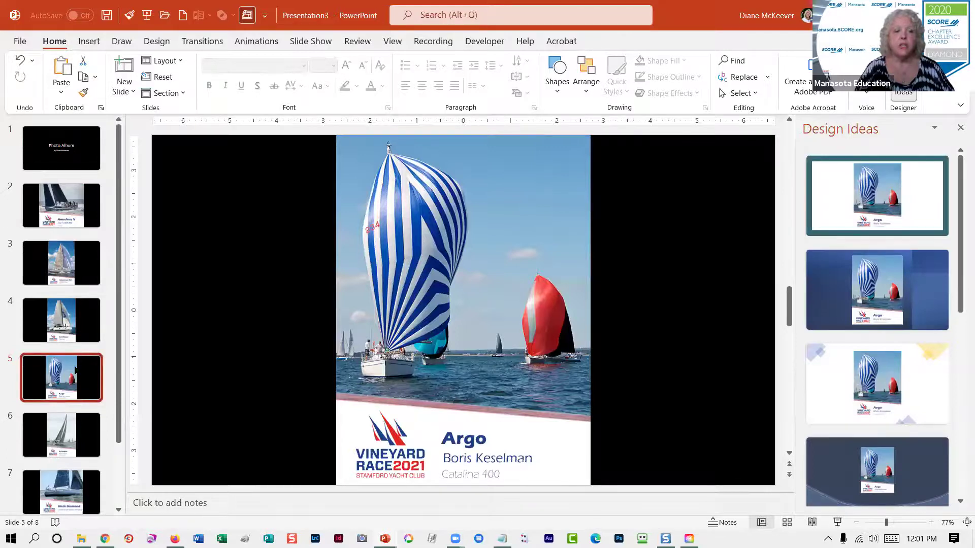
click(73, 210)
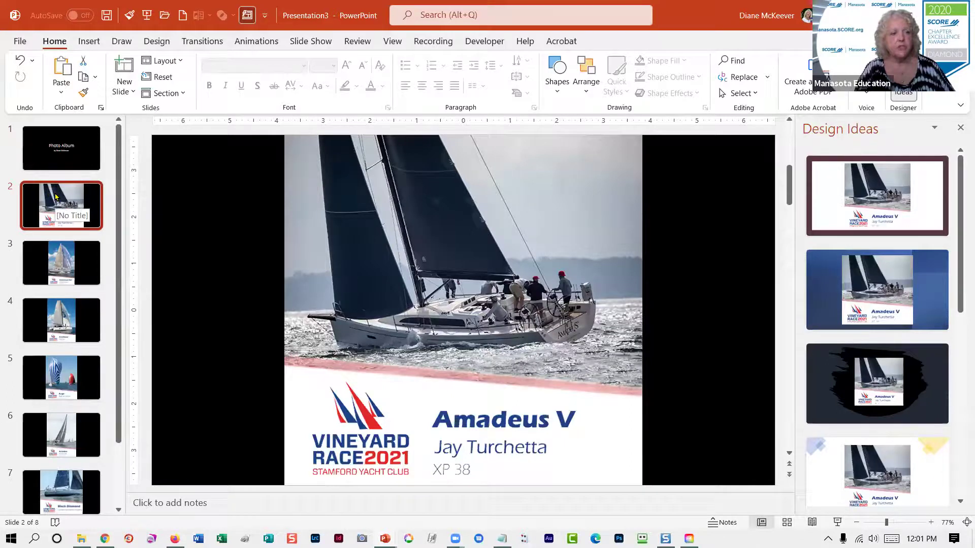
scroll(51, 355, down, 3)
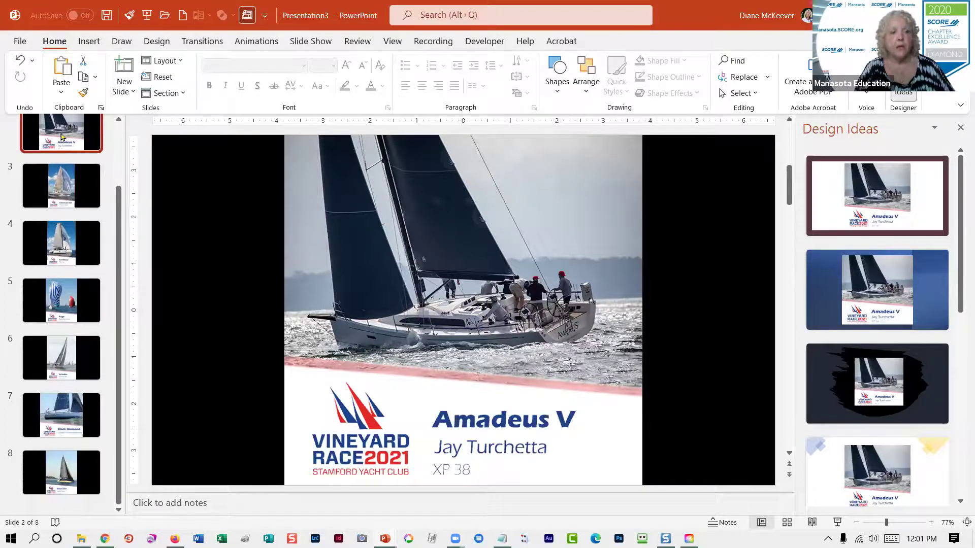
shift+click(71, 459)
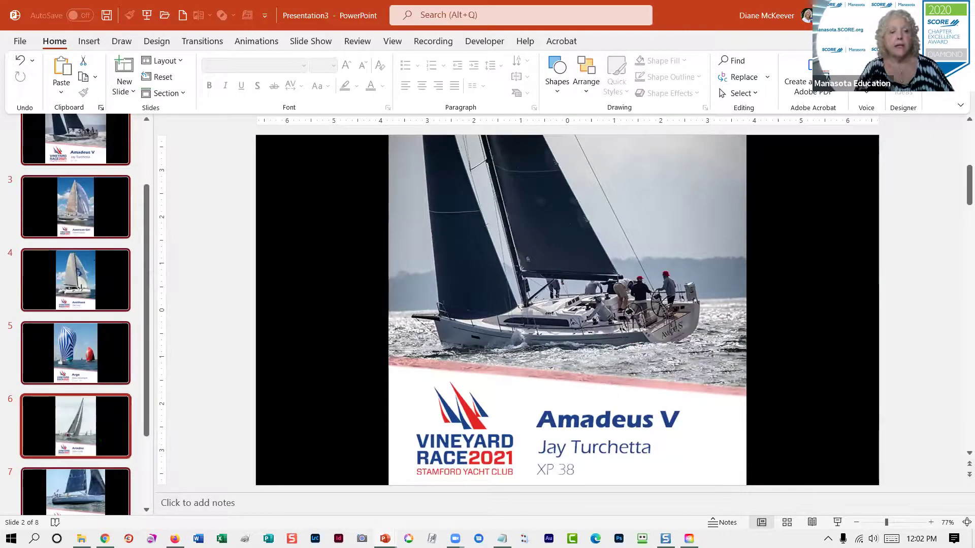
Step: Copy the seven sailboat slides and close the album presentation without saving
right_click(91, 137)
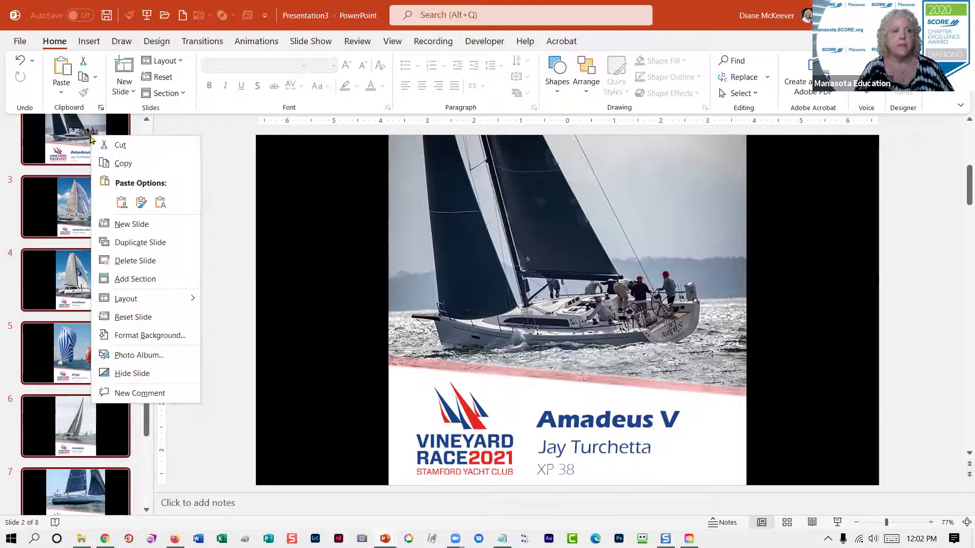
click(118, 167)
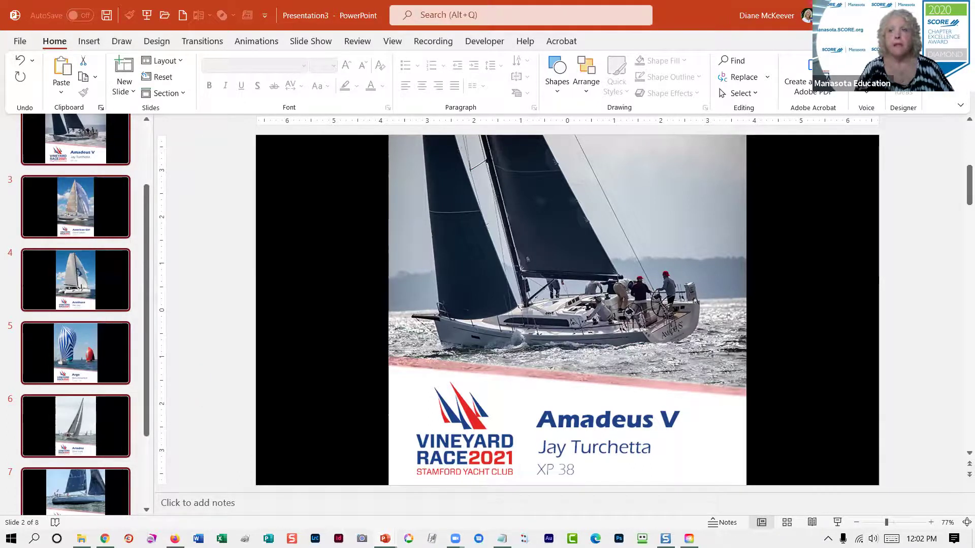
key(alt+F4)
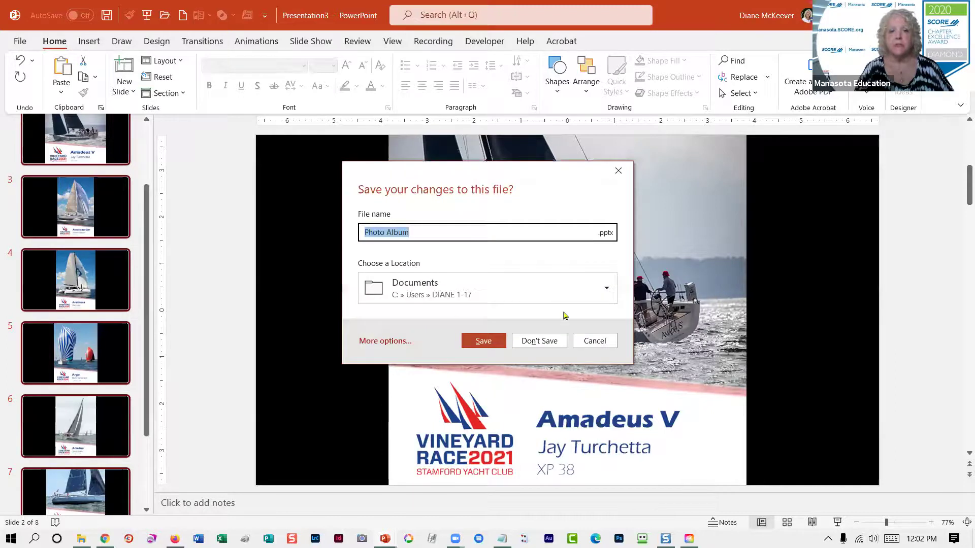
click(539, 341)
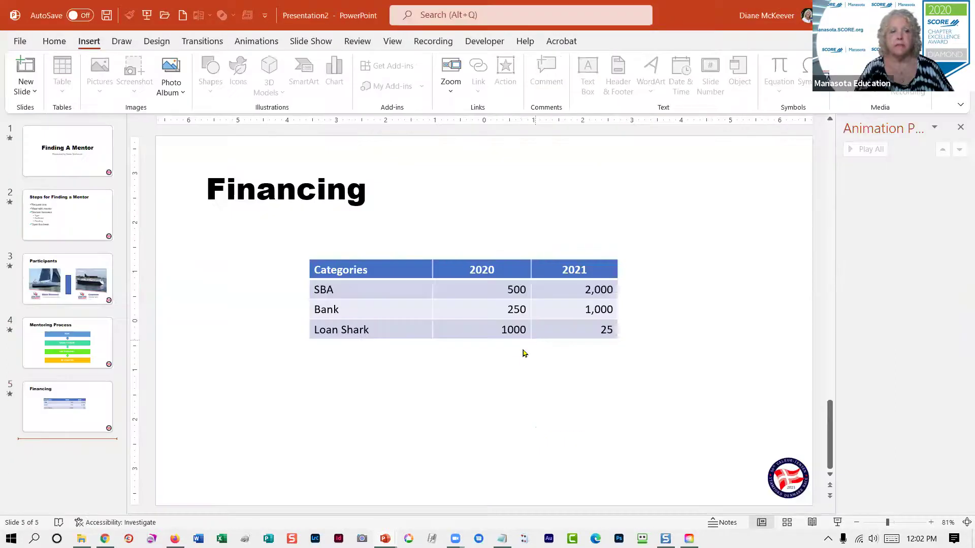
Step: Paste the sailboat slides after Financing using the destination theme, then return to slide 1
right_click(49, 450)
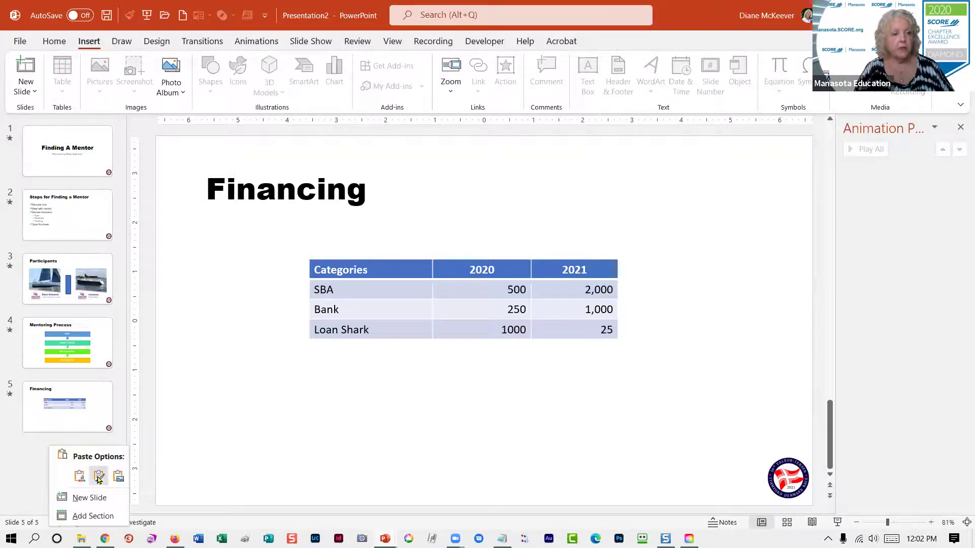
click(78, 477)
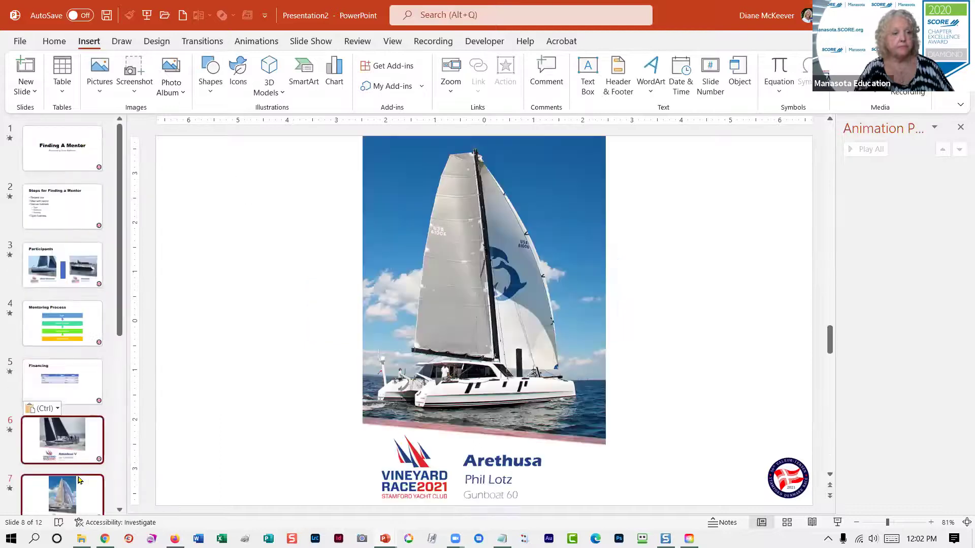
scroll(104, 425, down, 5)
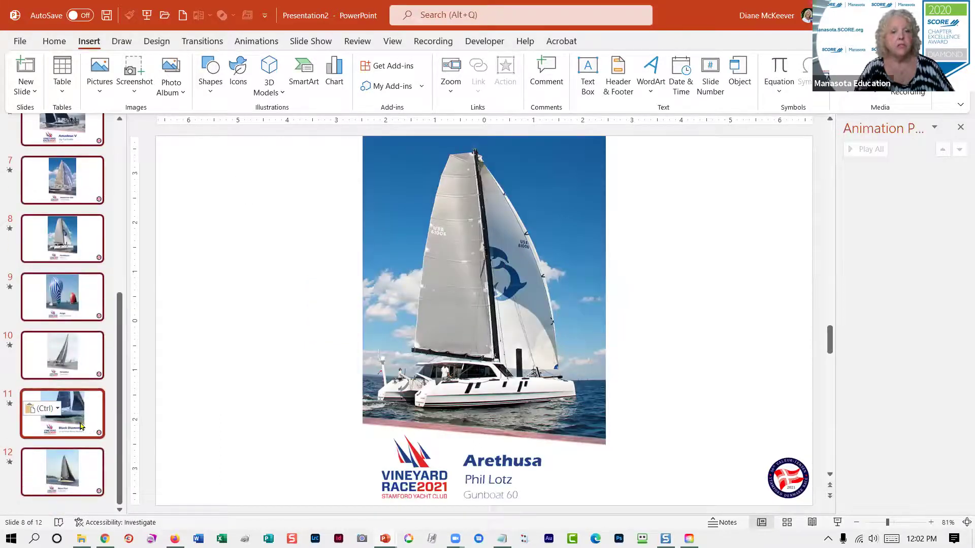
scroll(55, 301, up, 5)
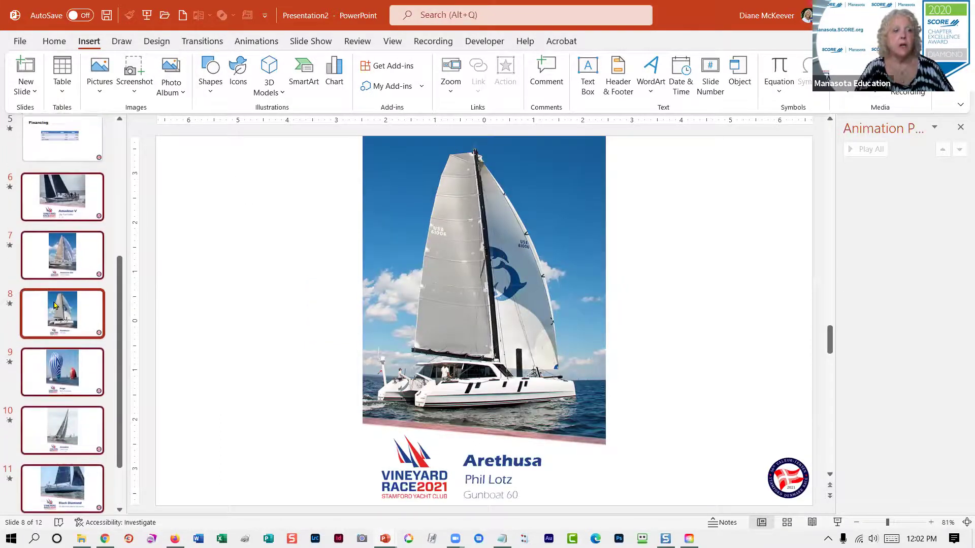
click(65, 142)
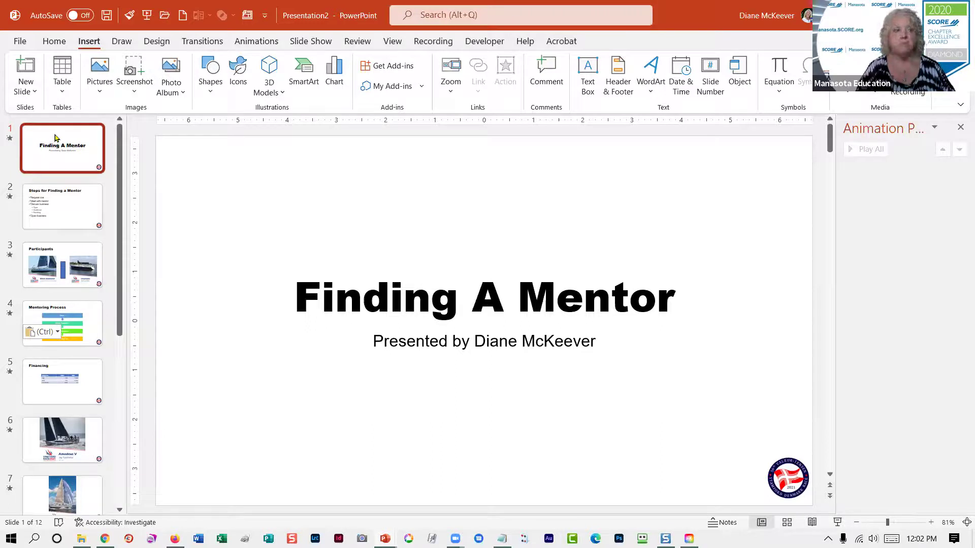
Step: Glance at the File backstage New templates page, then return to the Finding A Mentor title slide
click(19, 41)
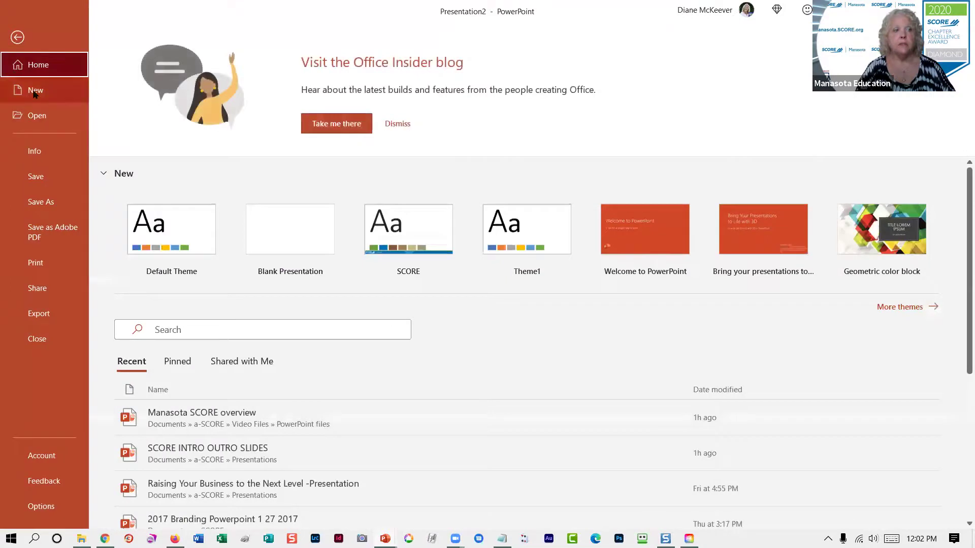
click(35, 93)
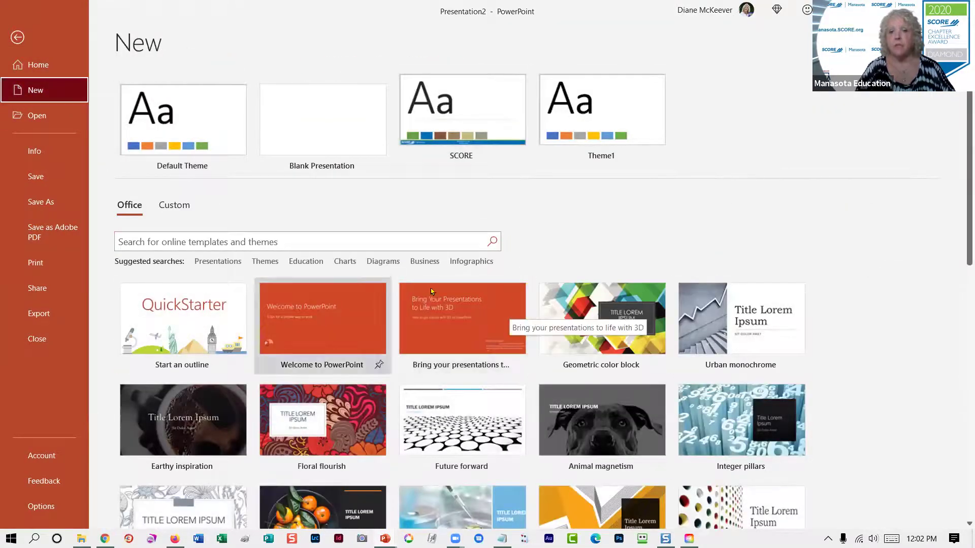
click(17, 37)
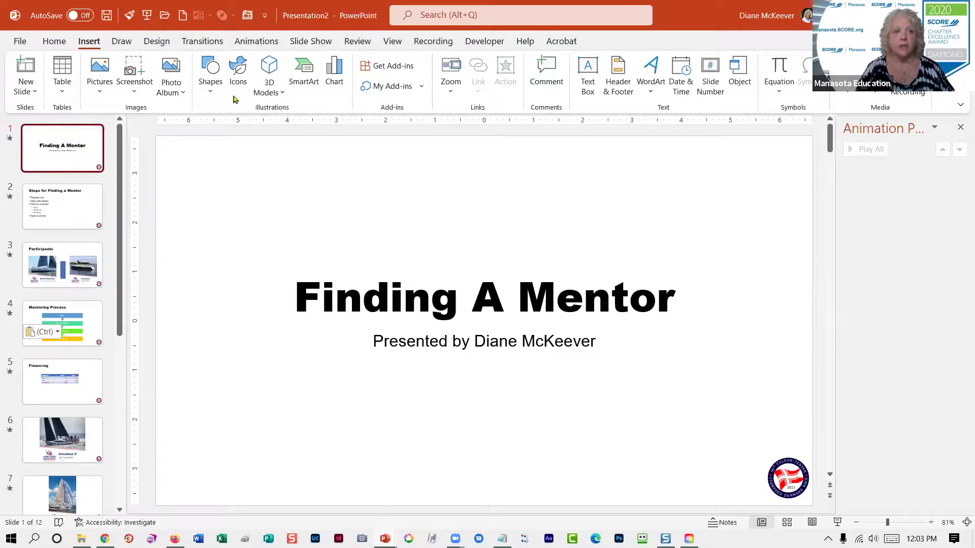
Step: Apply the Parallax theme to the whole deck and view the 'Steps for Finding a Mentor' slide
click(153, 44)
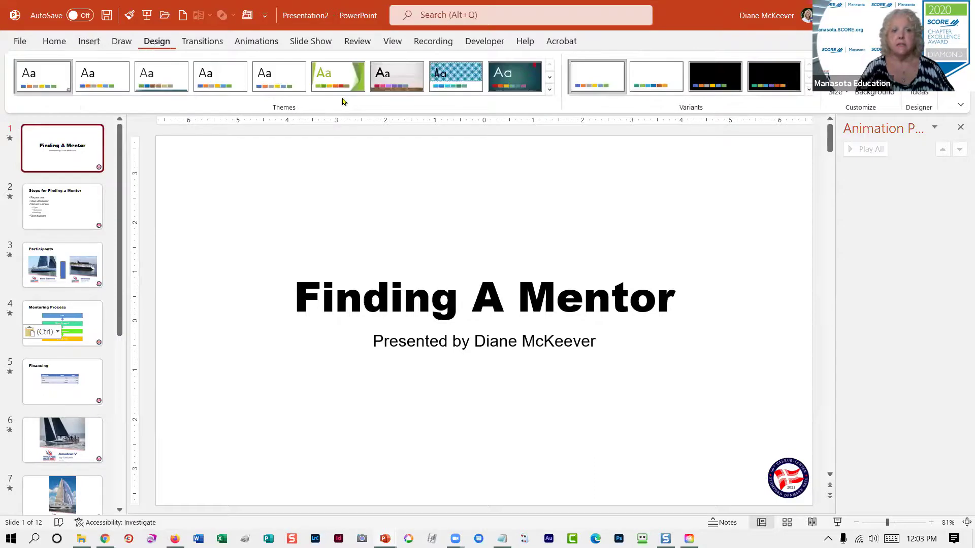
click(549, 92)
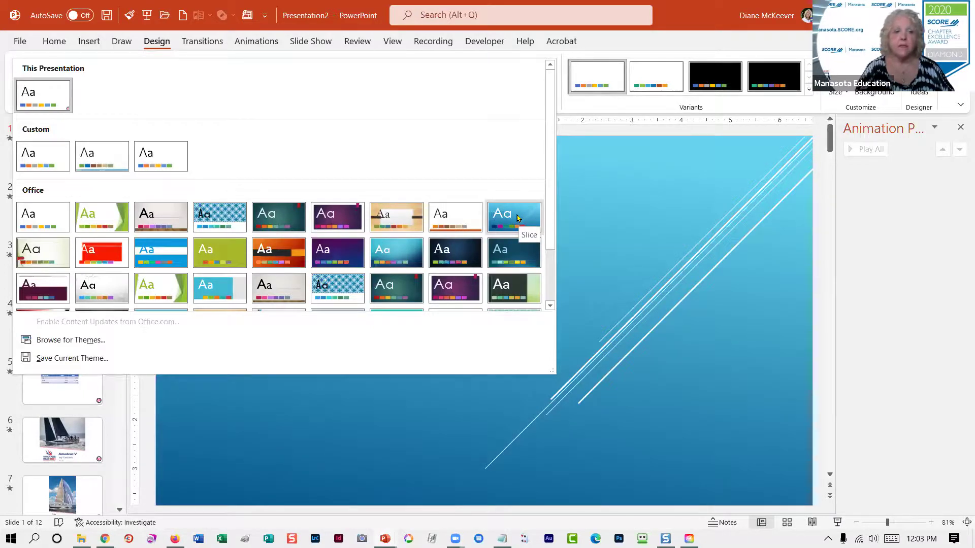
scroll(515, 211, down, 2)
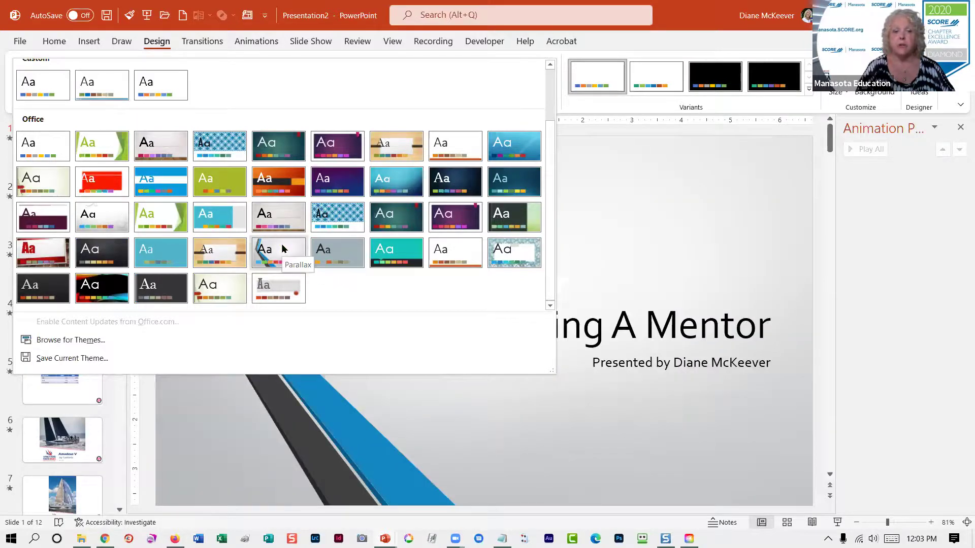
click(299, 253)
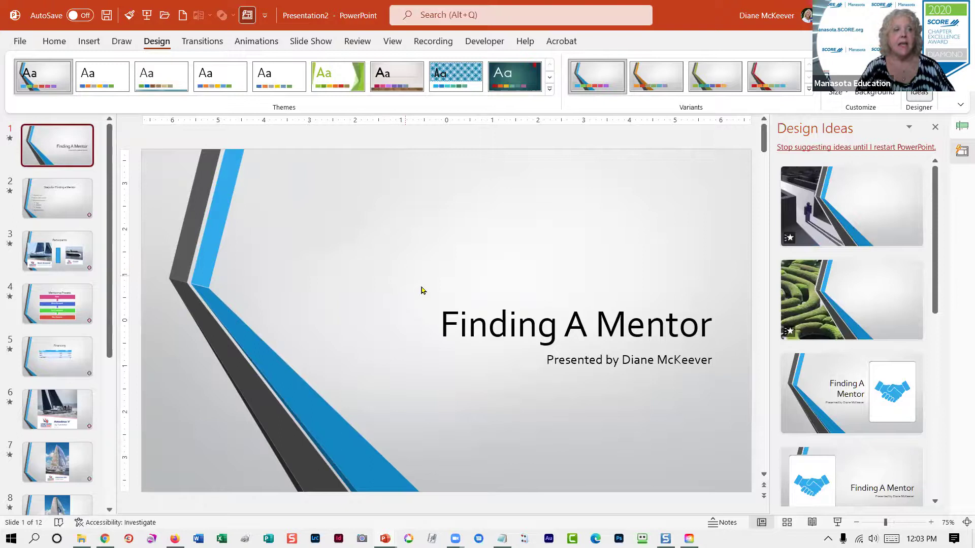
click(57, 198)
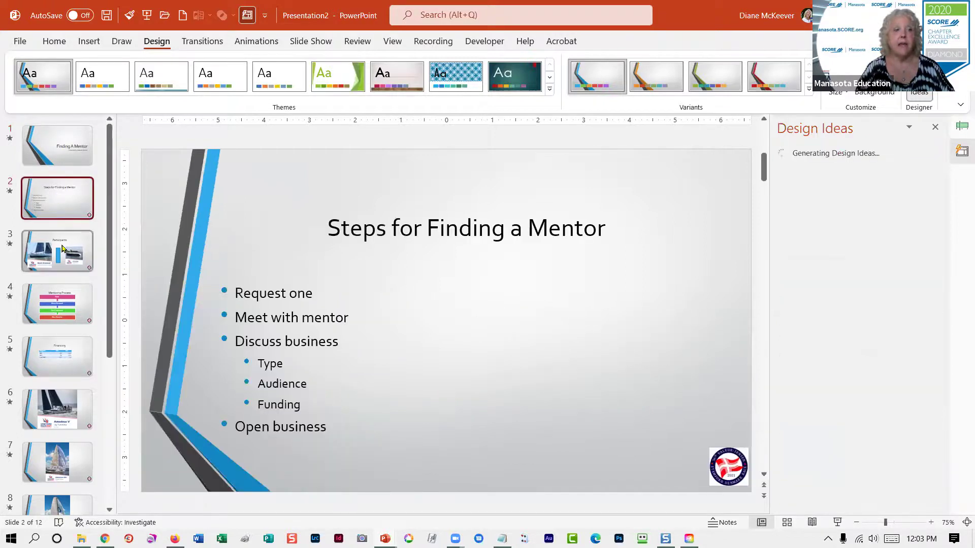
Step: On the Participants slide, enlarge the Charlotte picture by dragging two corners outward
click(62, 248)
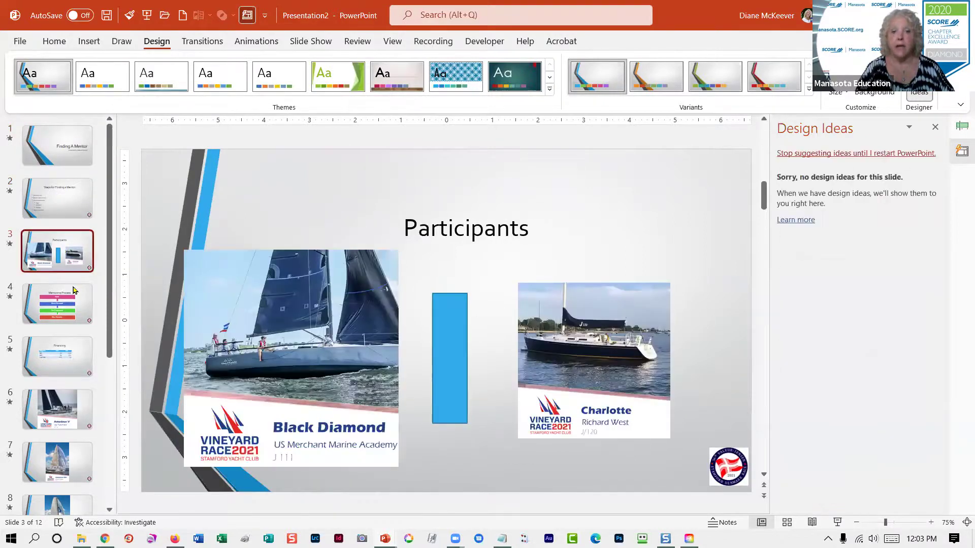
click(568, 347)
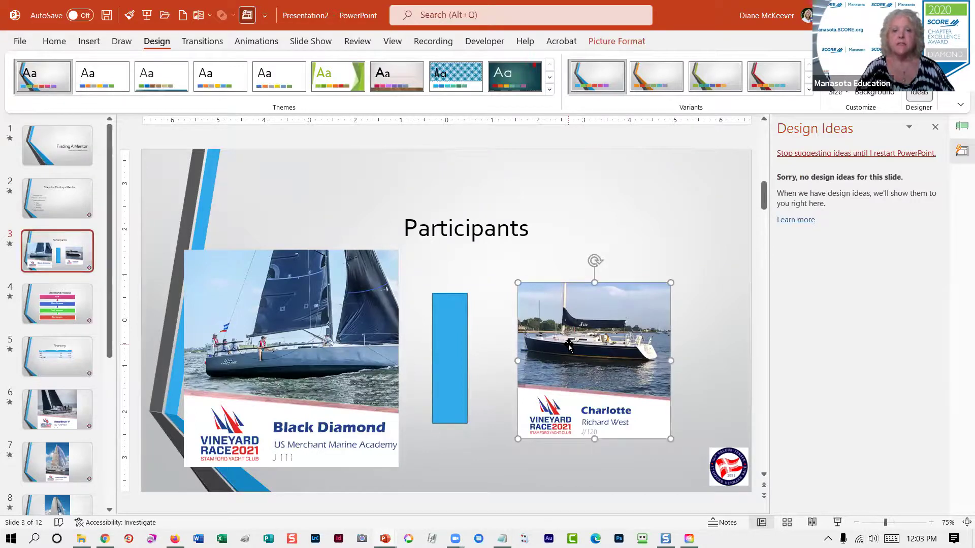
drag(670, 282, 702, 252)
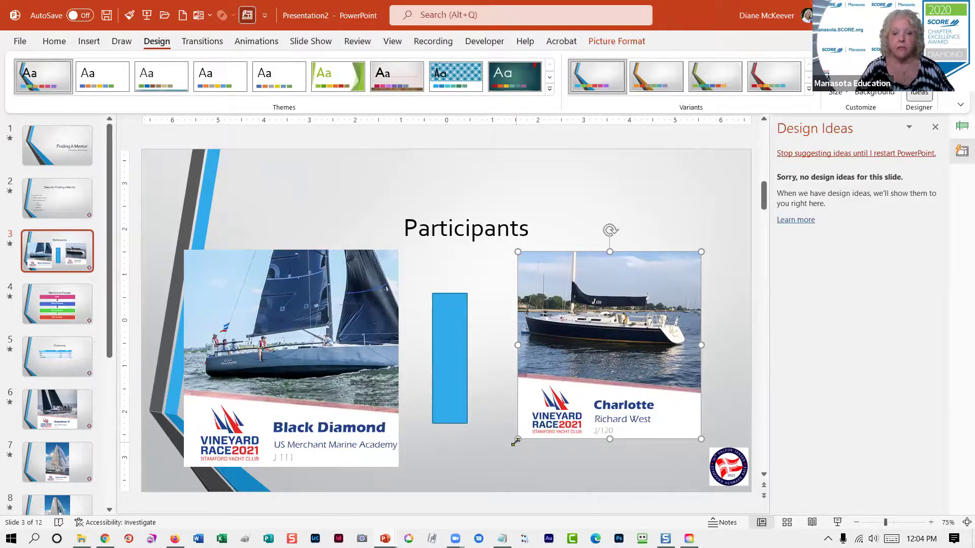
drag(516, 441, 537, 431)
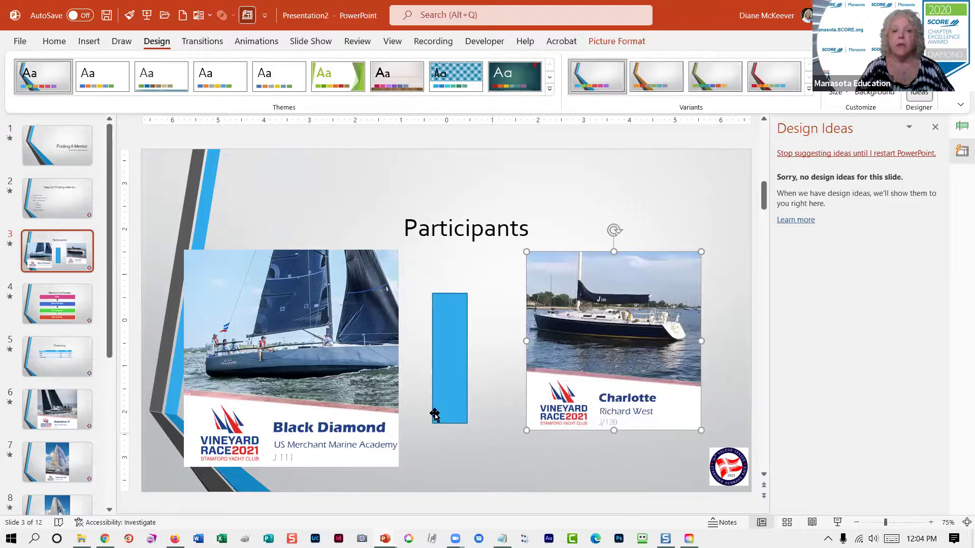
Step: Enlarge Charlotte further to match Black Diamond, then select Black Diamond and the blue bar
click(342, 331)
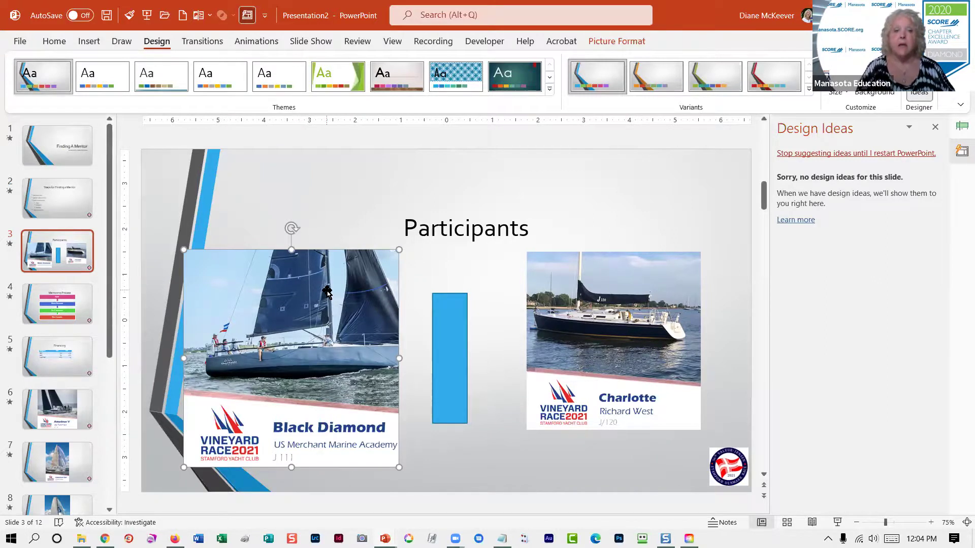
click(616, 41)
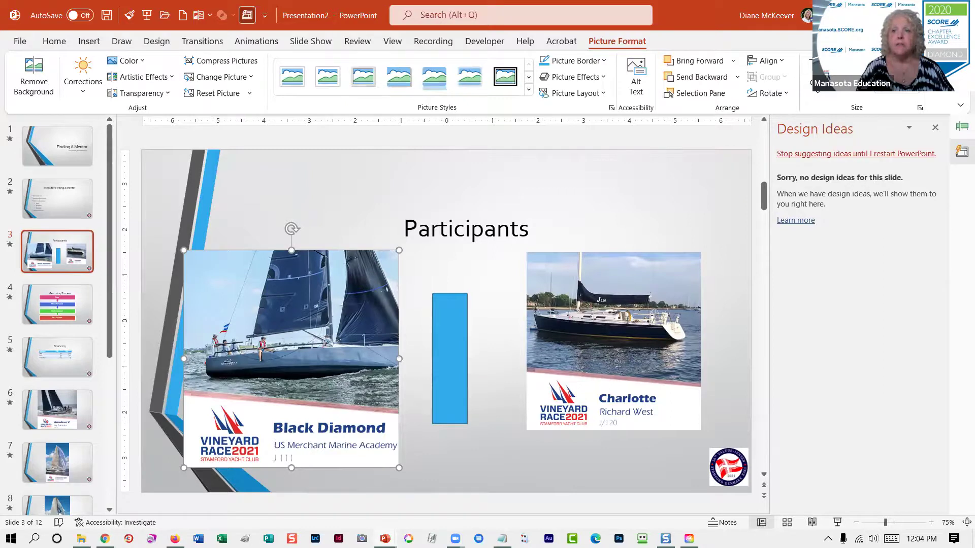
click(618, 333)
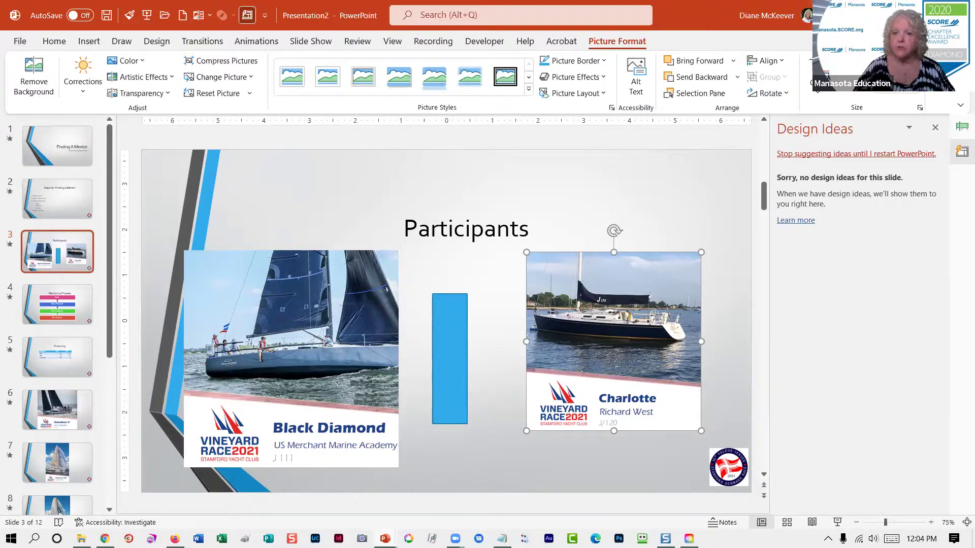
drag(701, 430, 739, 470)
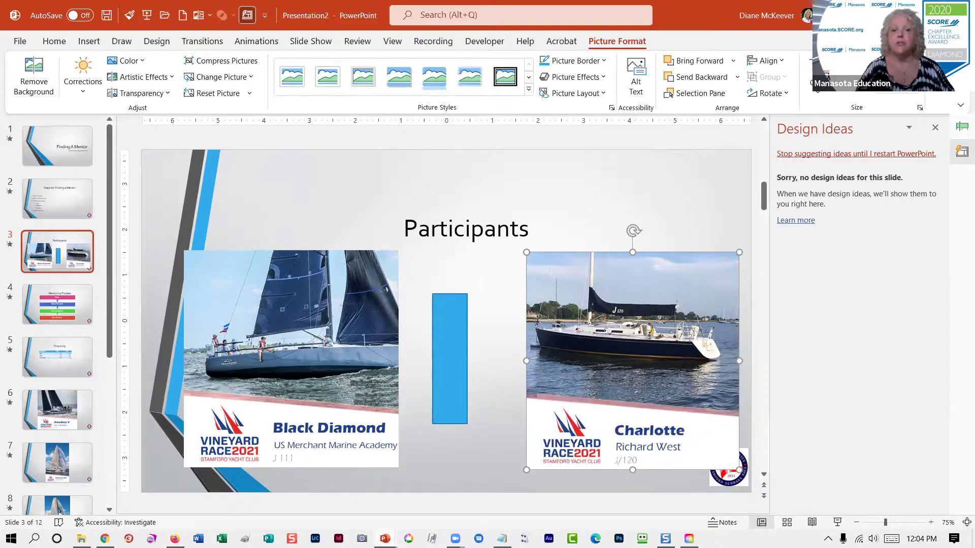
click(339, 310)
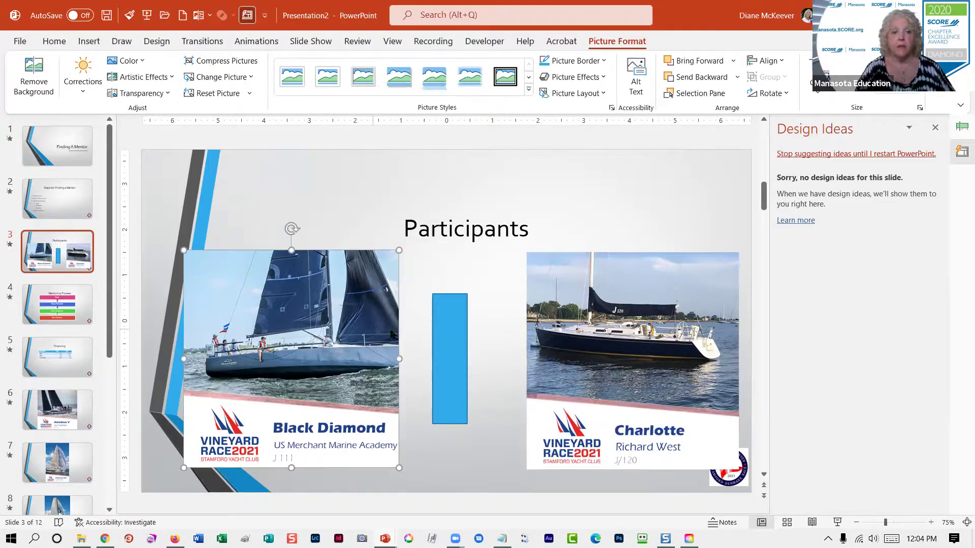
shift+click(442, 332)
Step: Top-align the Black Diamond picture, blue bar and Charlotte picture and distribute them horizontally
shift+click(558, 301)
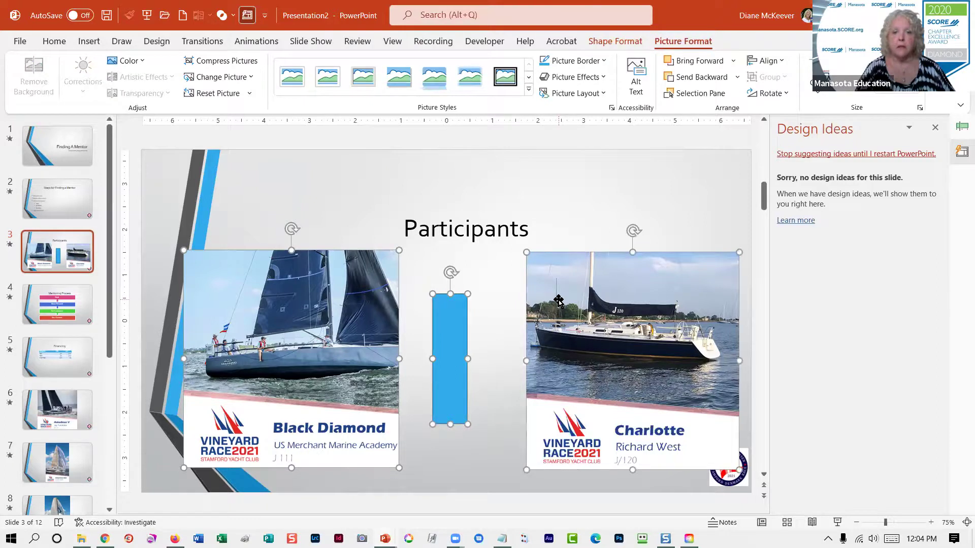
click(784, 64)
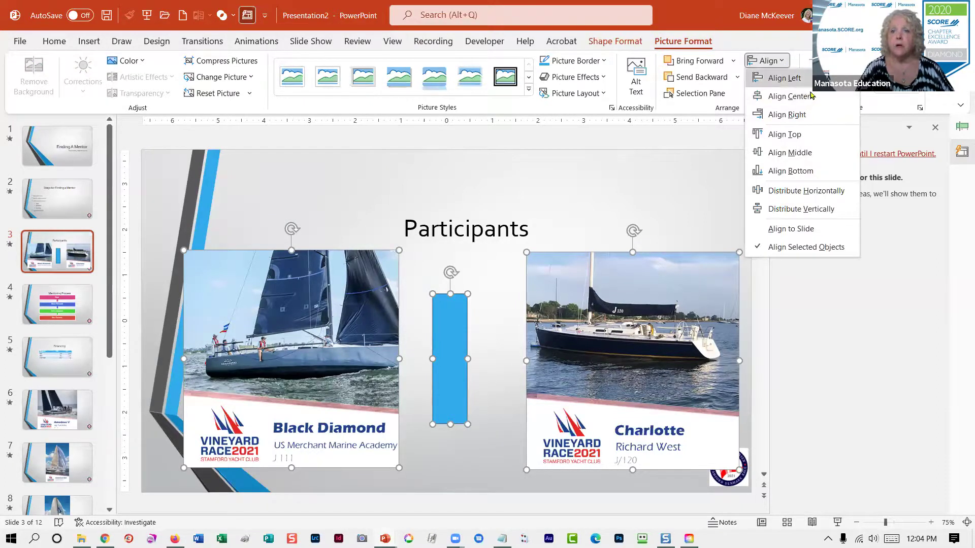
click(784, 135)
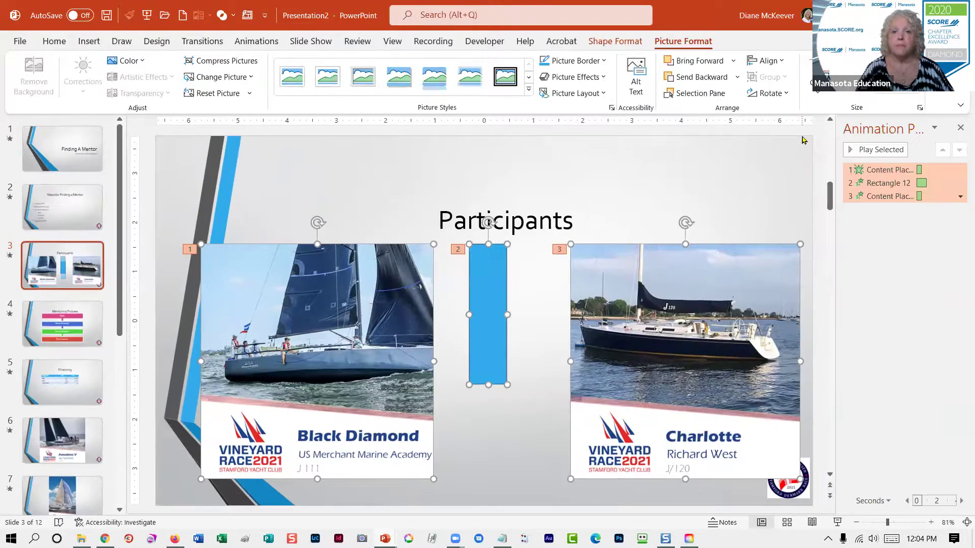
click(765, 61)
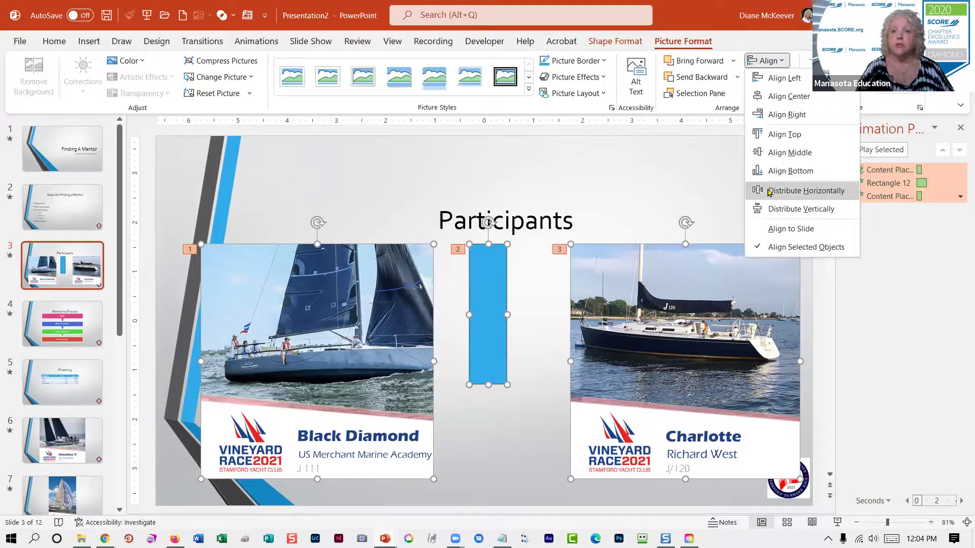
click(769, 192)
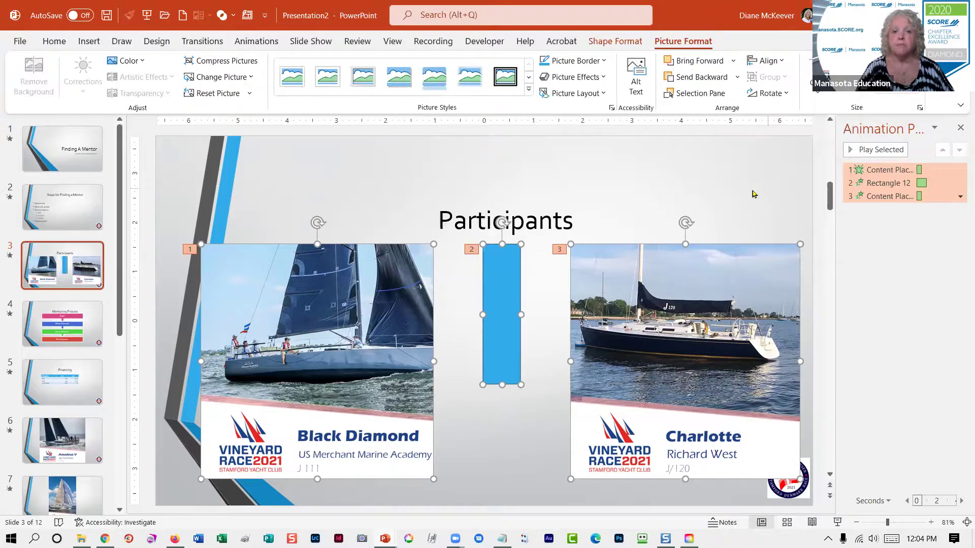
click(667, 177)
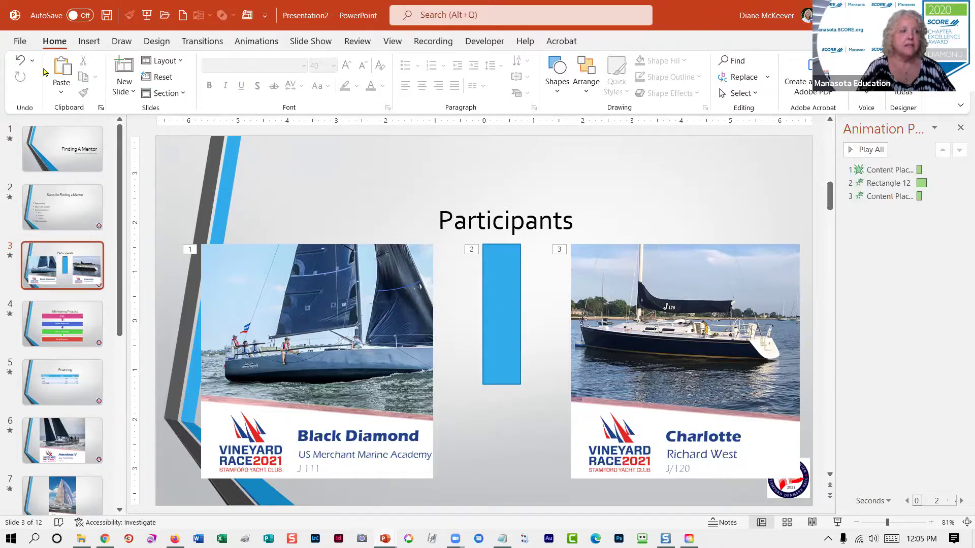
Step: Open the SCORE INTRO OUTRO SLIDES presentation from the File menu's Recent list
click(18, 42)
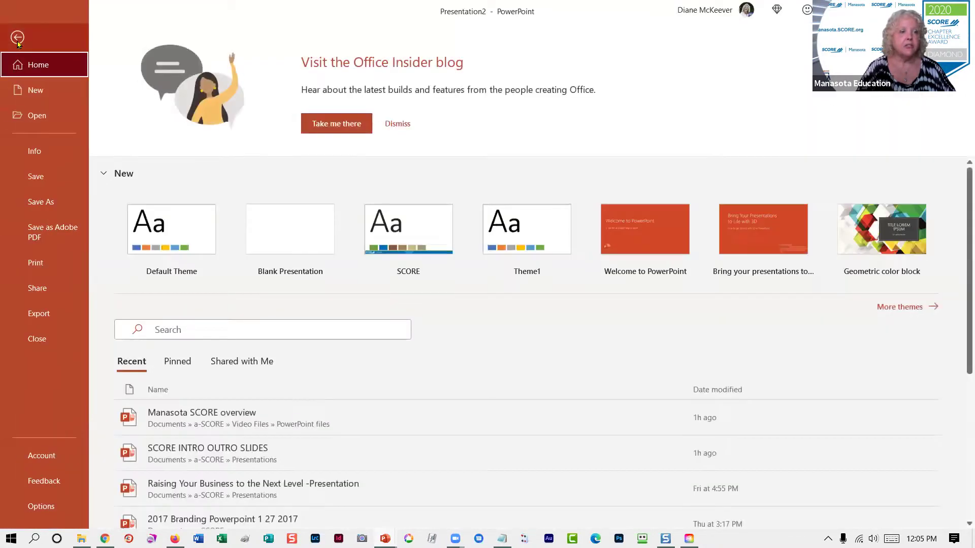
key(Escape)
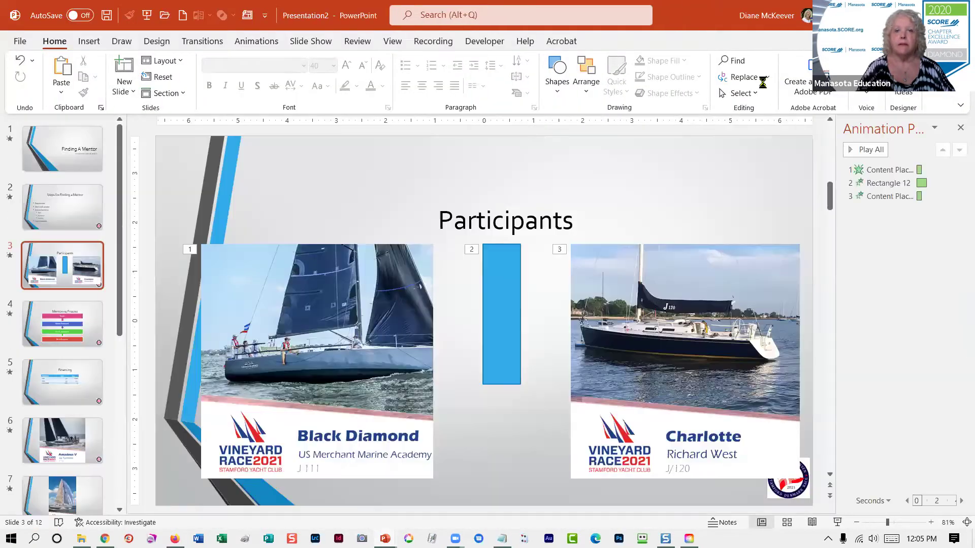
click(20, 41)
click(192, 447)
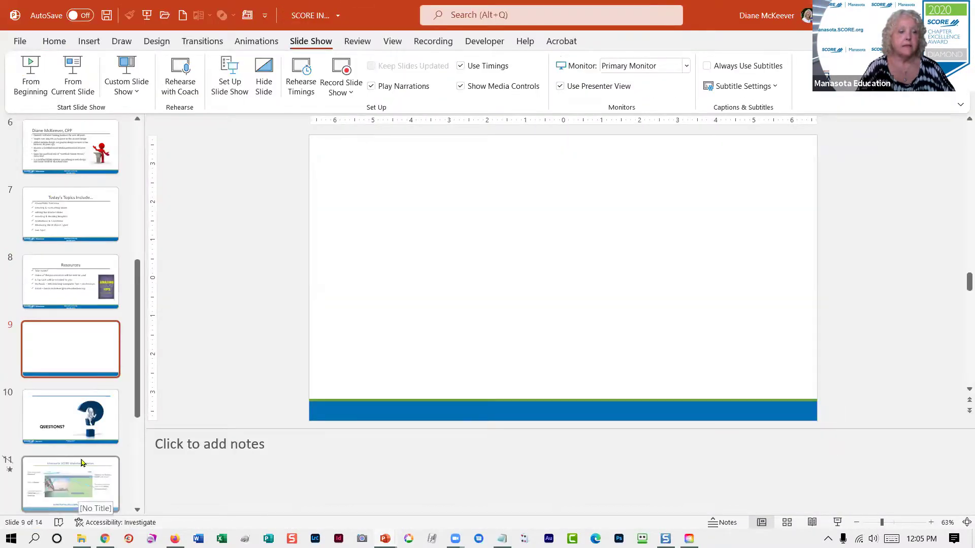
Step: Run the SCORE deck's slide show from slide 14, 'Thank You!', through to the end
scroll(81, 461, down, 2)
scroll(90, 457, down, 2)
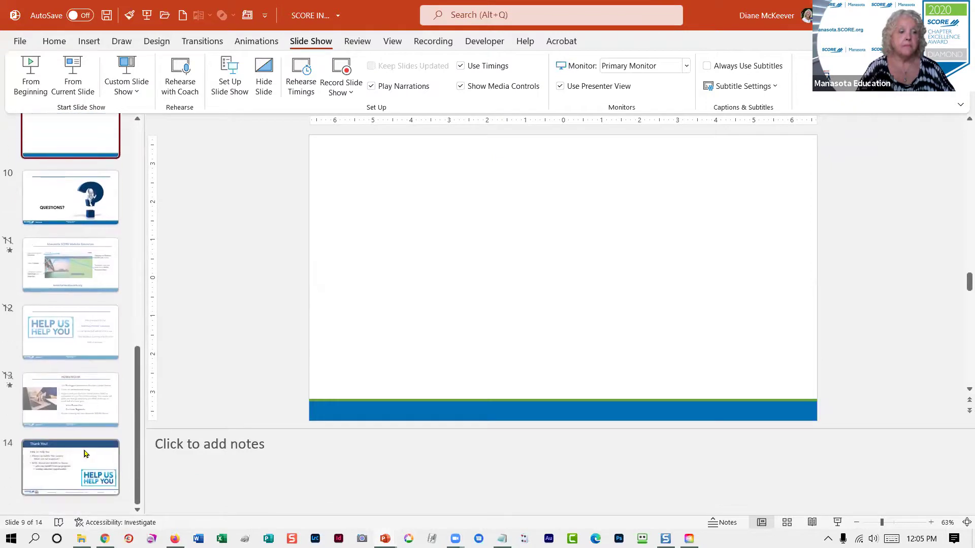
click(105, 442)
click(73, 77)
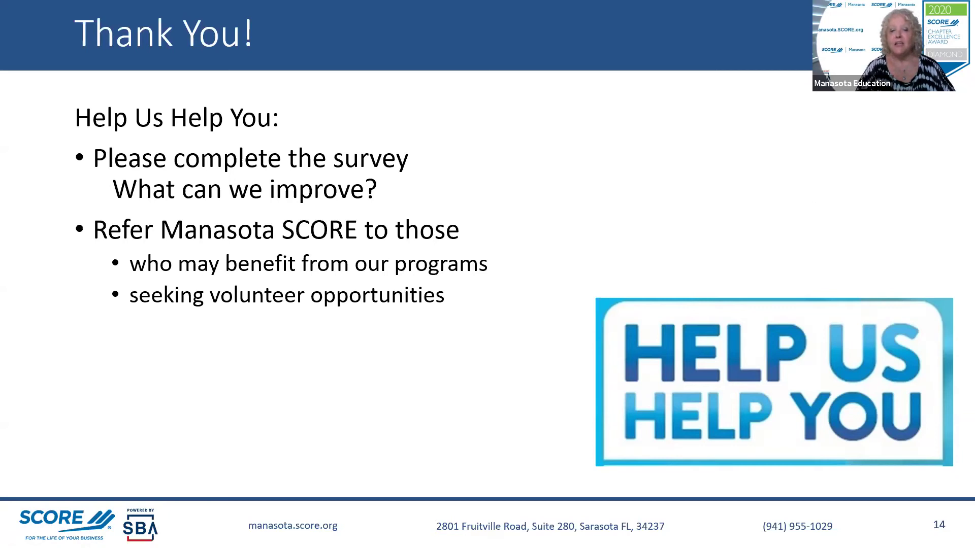
click(450, 406)
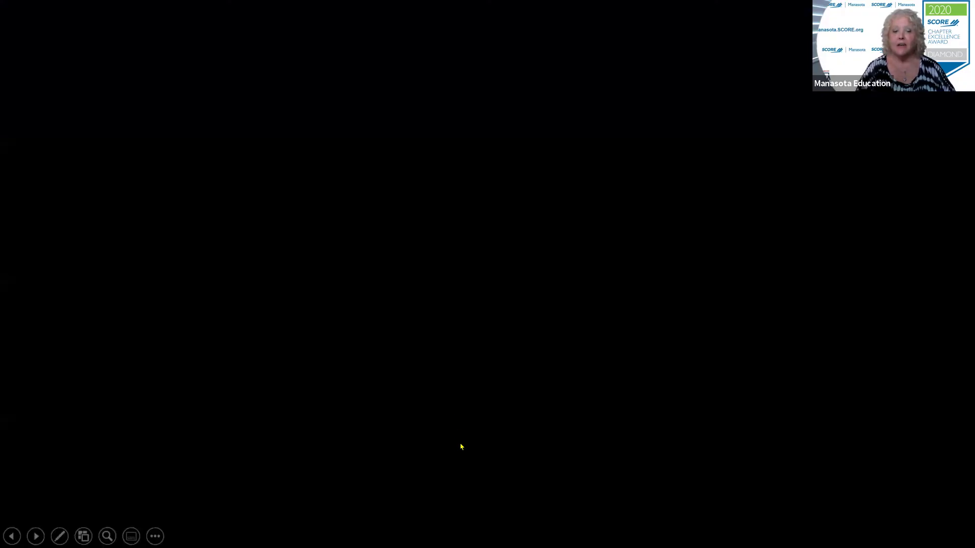